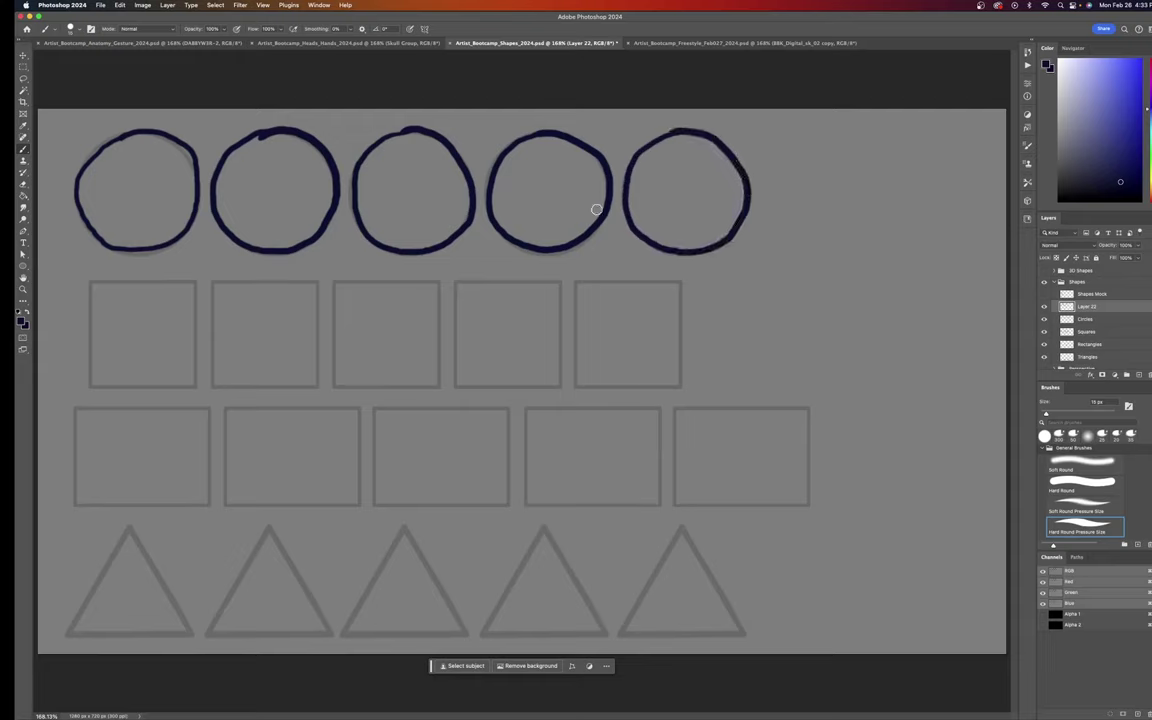
Step: Trace the outlines of the first three squares in the second row with dark blue brush strokes
drag(92, 282, 92, 410)
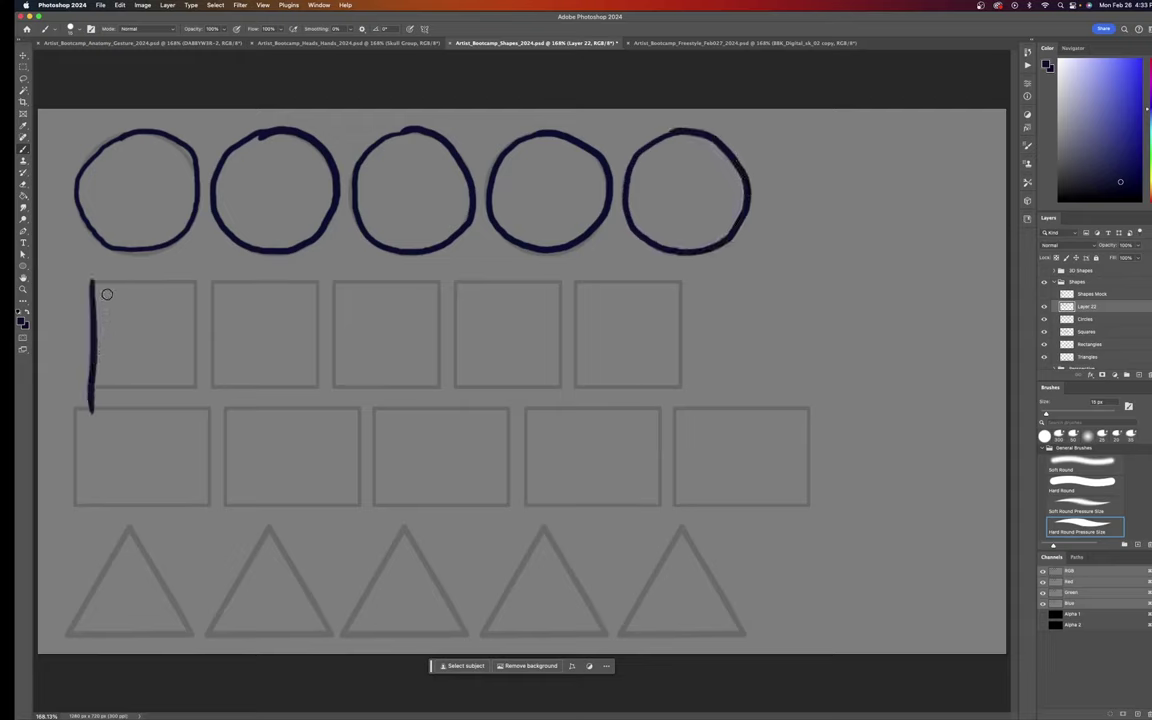
mouse_move(92, 279)
mouse_down()
mouse_move(217, 282)
mouse_move(196, 384)
mouse_up()
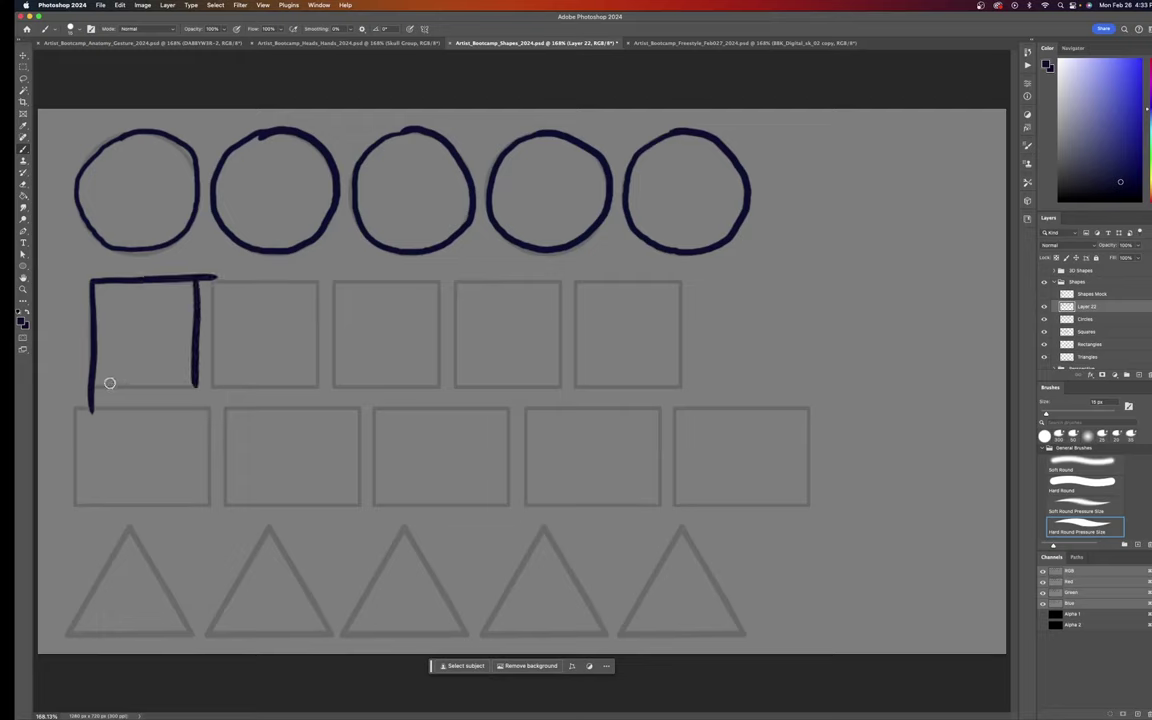
drag(90, 384, 185, 379)
drag(211, 280, 212, 397)
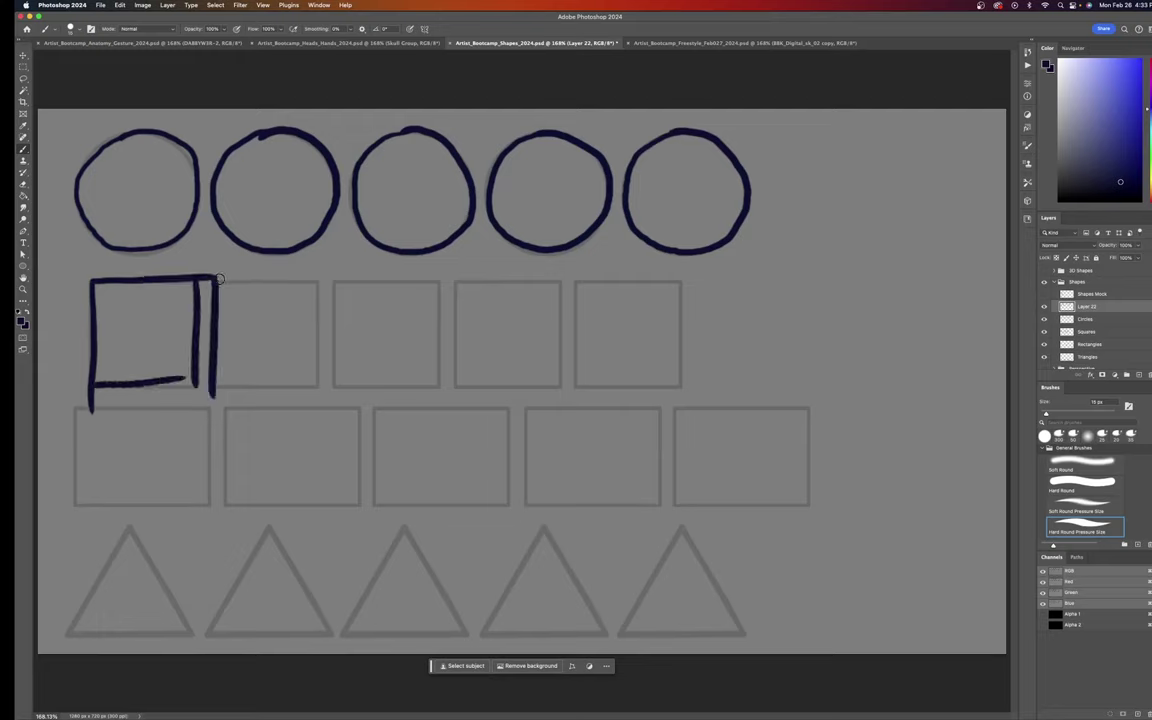
mouse_move(219, 279)
mouse_down()
mouse_move(345, 278)
mouse_move(317, 314)
mouse_move(318, 380)
mouse_up()
drag(213, 385, 316, 386)
mouse_move(338, 284)
mouse_down()
mouse_move(337, 333)
mouse_move(438, 282)
mouse_move(440, 385)
mouse_up()
drag(338, 384, 440, 384)
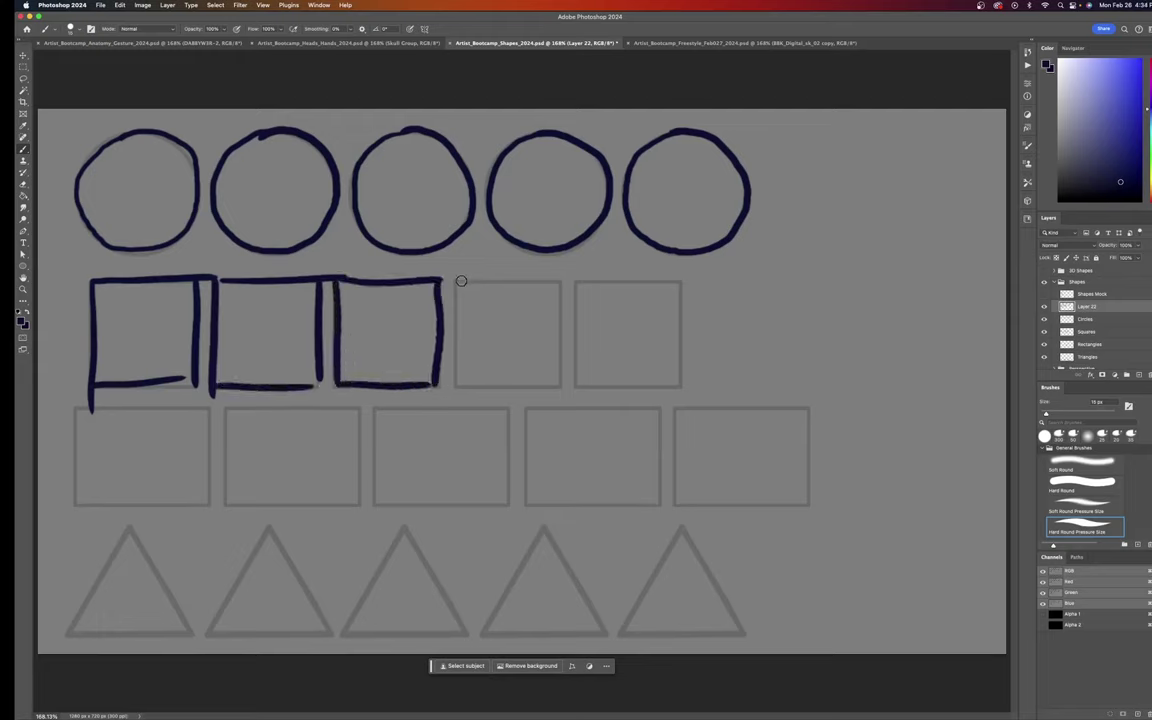
Step: Trace the outlines of the fourth and fifth squares with the same brush
mouse_move(461, 283)
mouse_down()
mouse_move(461, 382)
mouse_move(555, 281)
mouse_move(557, 394)
mouse_up()
drag(462, 388, 588, 388)
click(578, 284)
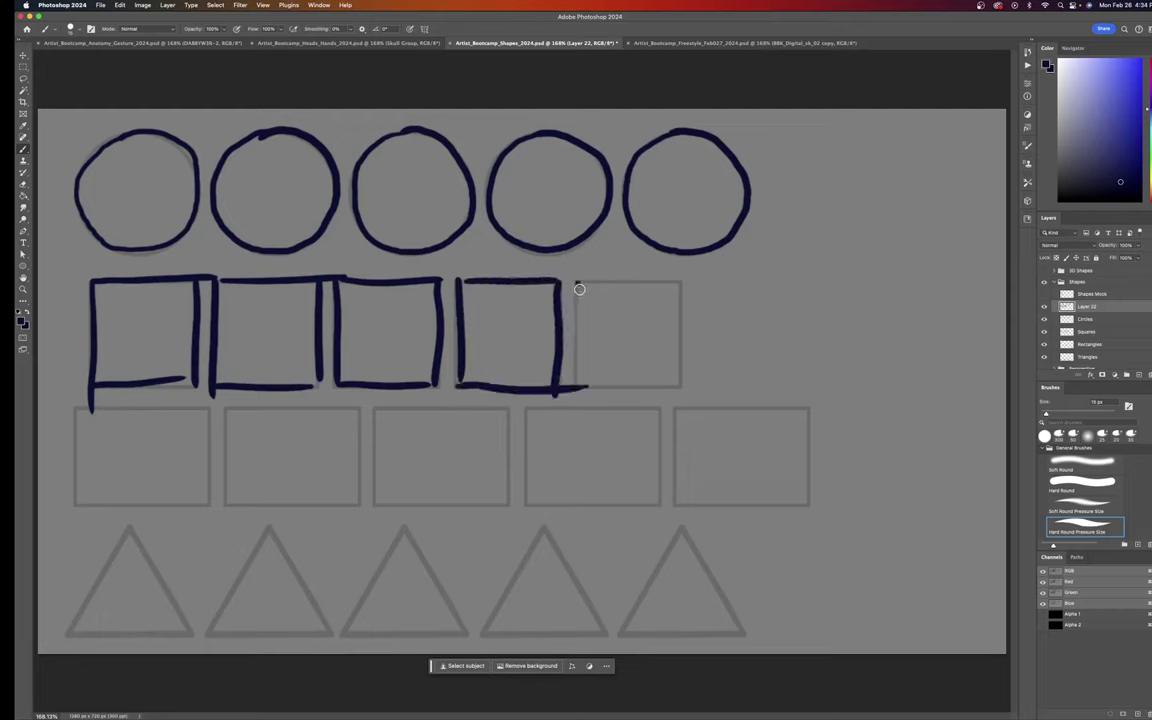
drag(579, 289, 578, 385)
mouse_move(580, 282)
mouse_down()
mouse_move(690, 278)
mouse_move(682, 388)
mouse_up()
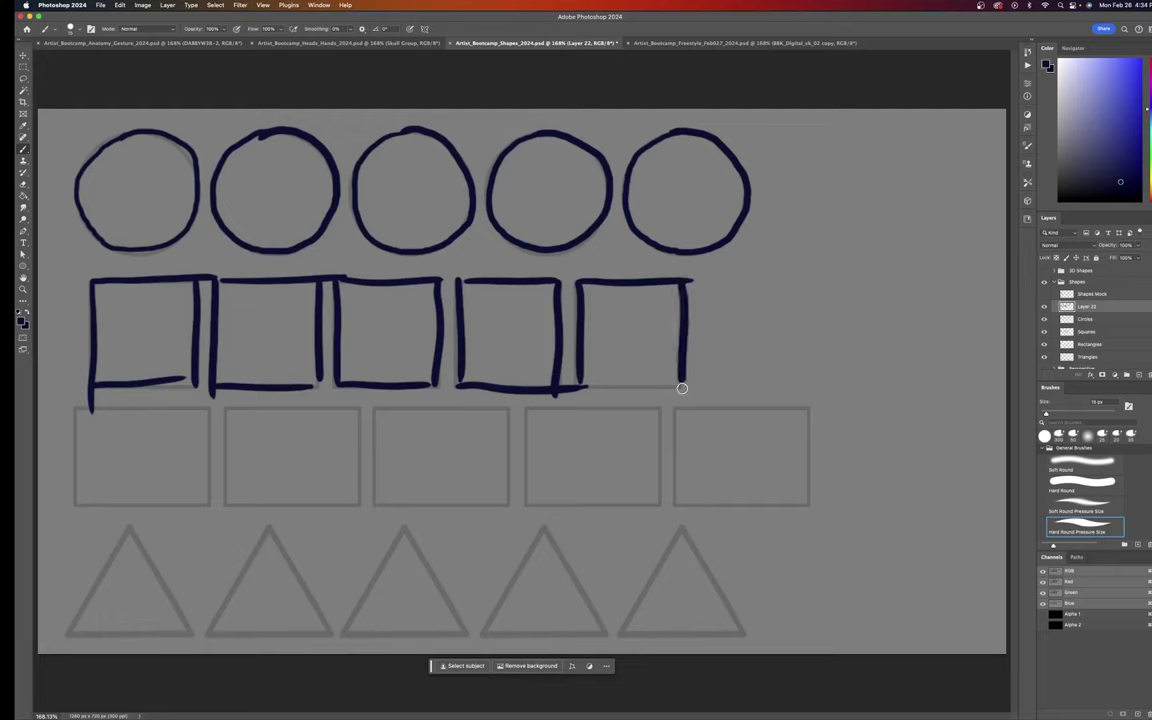
drag(580, 386, 705, 385)
Step: Trace all five rectangle guides in the third row with dark blue brush strokes
drag(72, 408, 72, 513)
mouse_move(77, 406)
mouse_down()
mouse_move(217, 406)
mouse_move(209, 479)
mouse_move(209, 510)
mouse_up()
drag(70, 508, 221, 507)
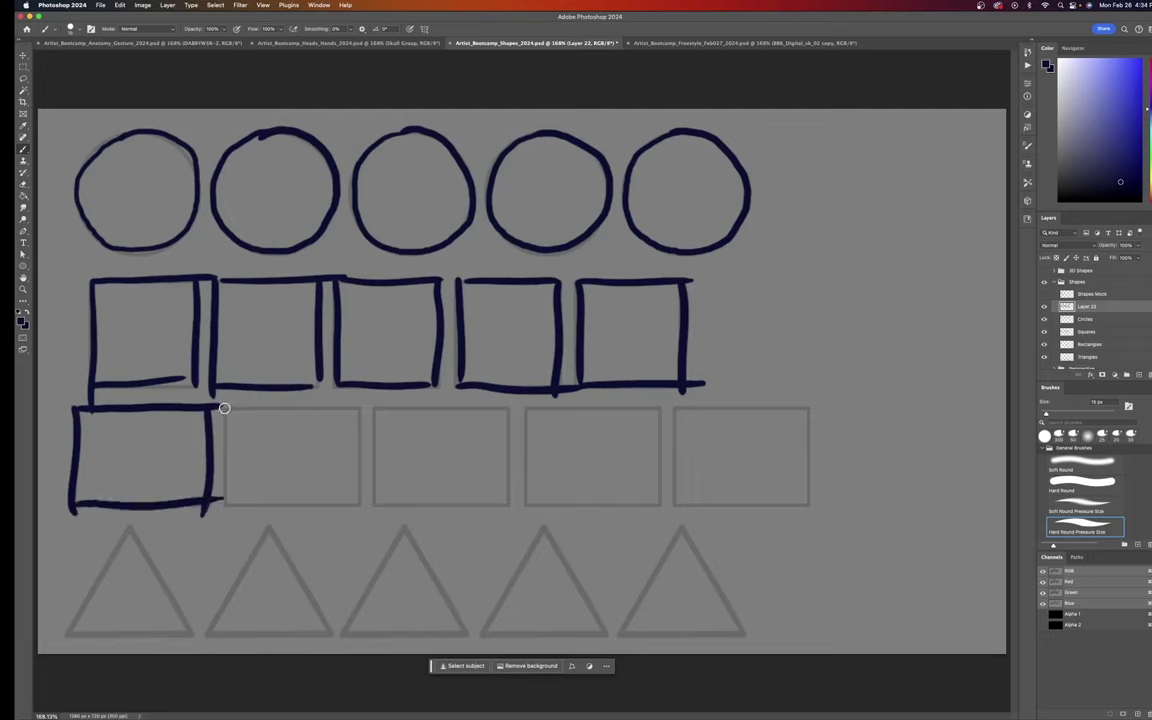
mouse_move(226, 406)
mouse_down()
mouse_move(232, 482)
mouse_move(376, 408)
mouse_move(364, 510)
mouse_up()
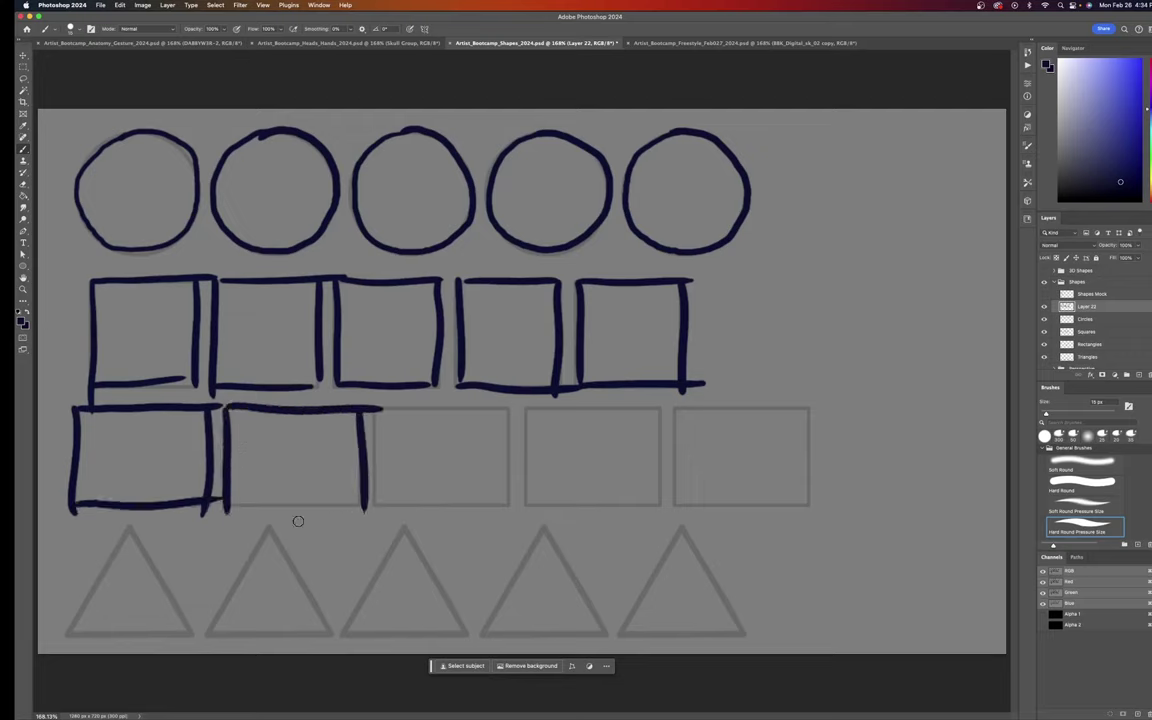
drag(230, 507, 368, 507)
mouse_move(376, 412)
mouse_down()
mouse_move(517, 423)
mouse_move(506, 412)
mouse_move(517, 512)
mouse_up()
drag(372, 506, 506, 509)
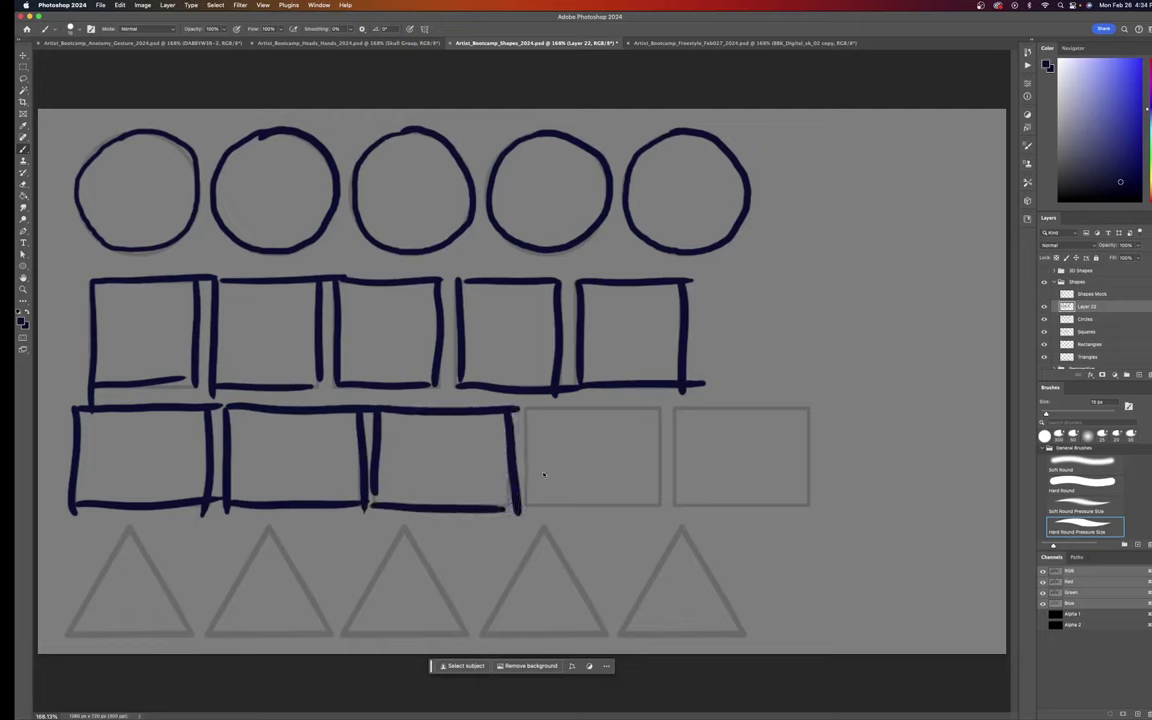
mouse_move(530, 410)
mouse_down()
mouse_move(532, 498)
mouse_move(658, 411)
mouse_move(661, 506)
mouse_up()
drag(528, 504, 662, 503)
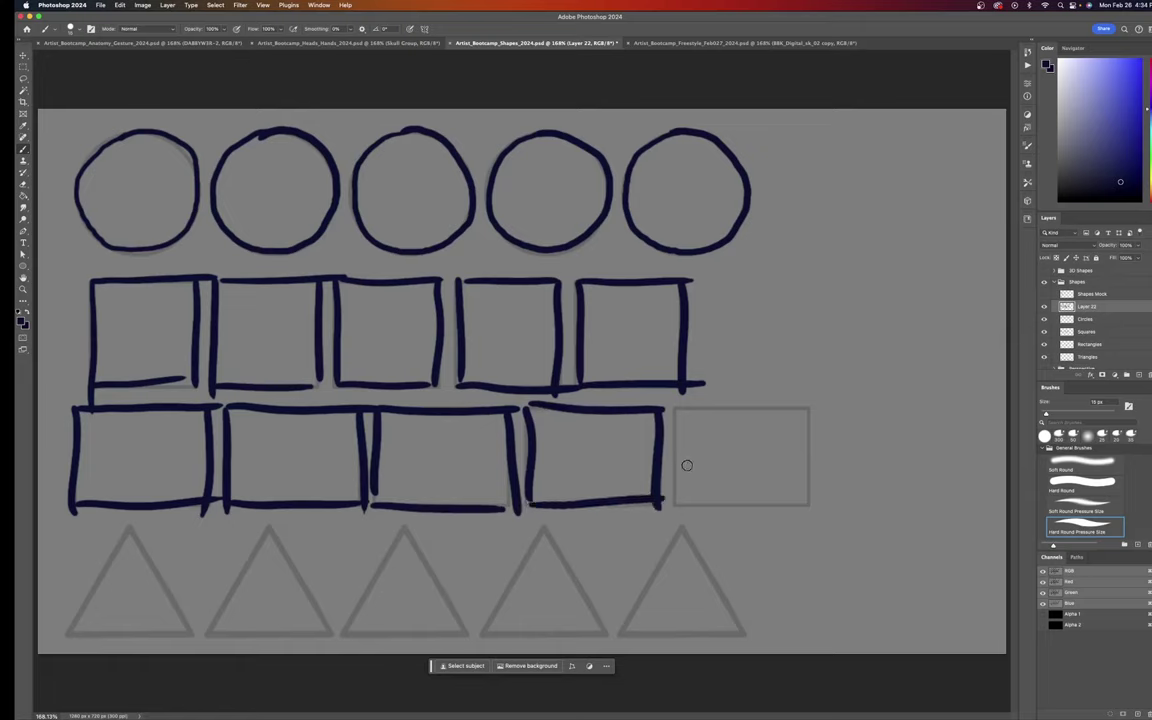
mouse_move(677, 410)
mouse_down()
mouse_move(679, 505)
mouse_move(813, 409)
mouse_move(806, 500)
mouse_up()
drag(684, 504, 830, 505)
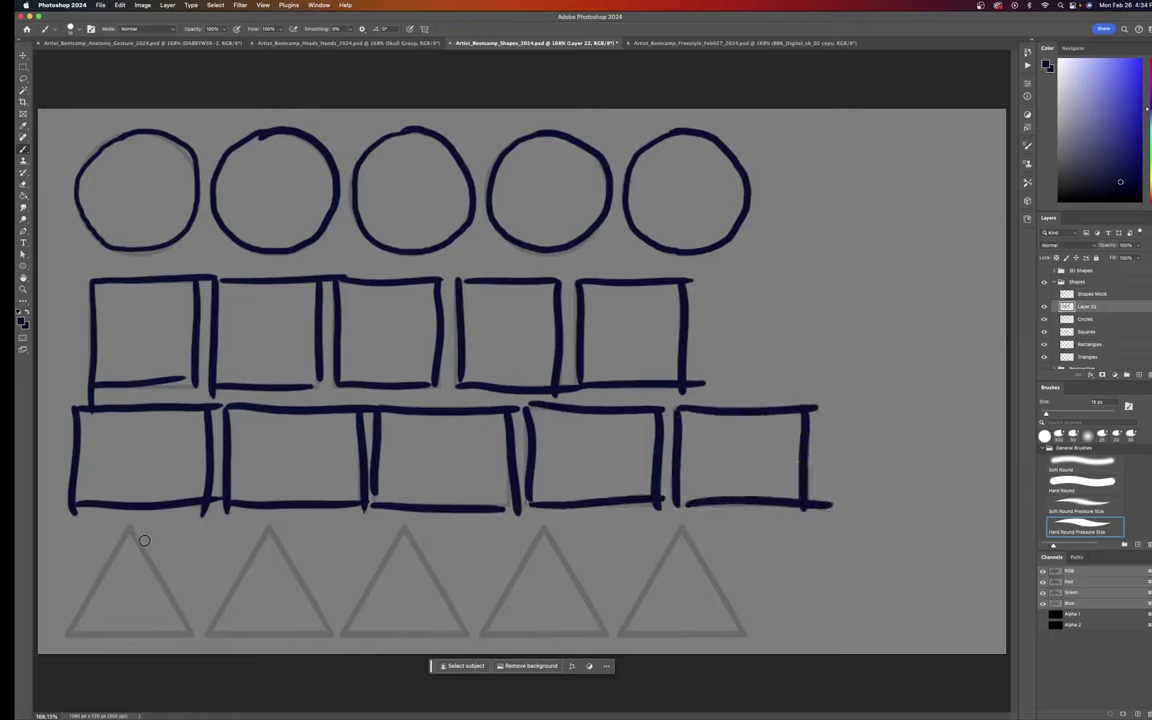
Step: Trace all five triangle guides in the last row with dark blue brush strokes
mouse_move(124, 520)
mouse_down()
mouse_move(71, 638)
mouse_move(211, 640)
mouse_up()
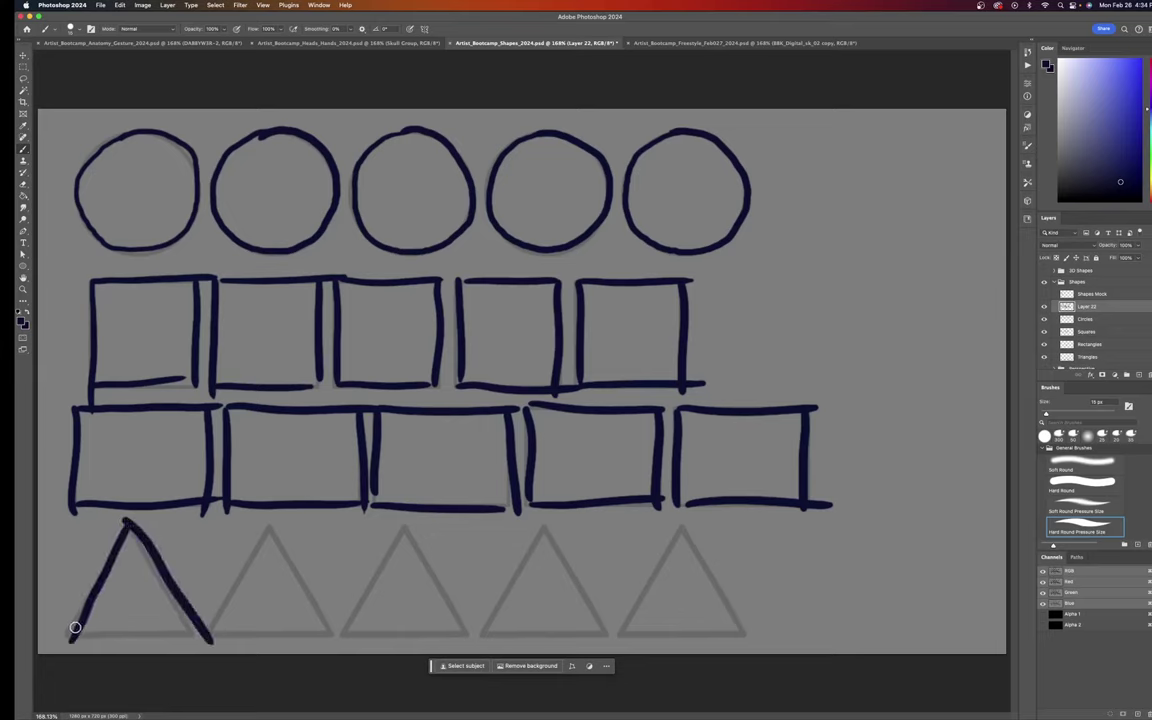
drag(72, 629, 200, 629)
mouse_move(268, 523)
mouse_down()
mouse_move(206, 628)
mouse_move(343, 639)
mouse_up()
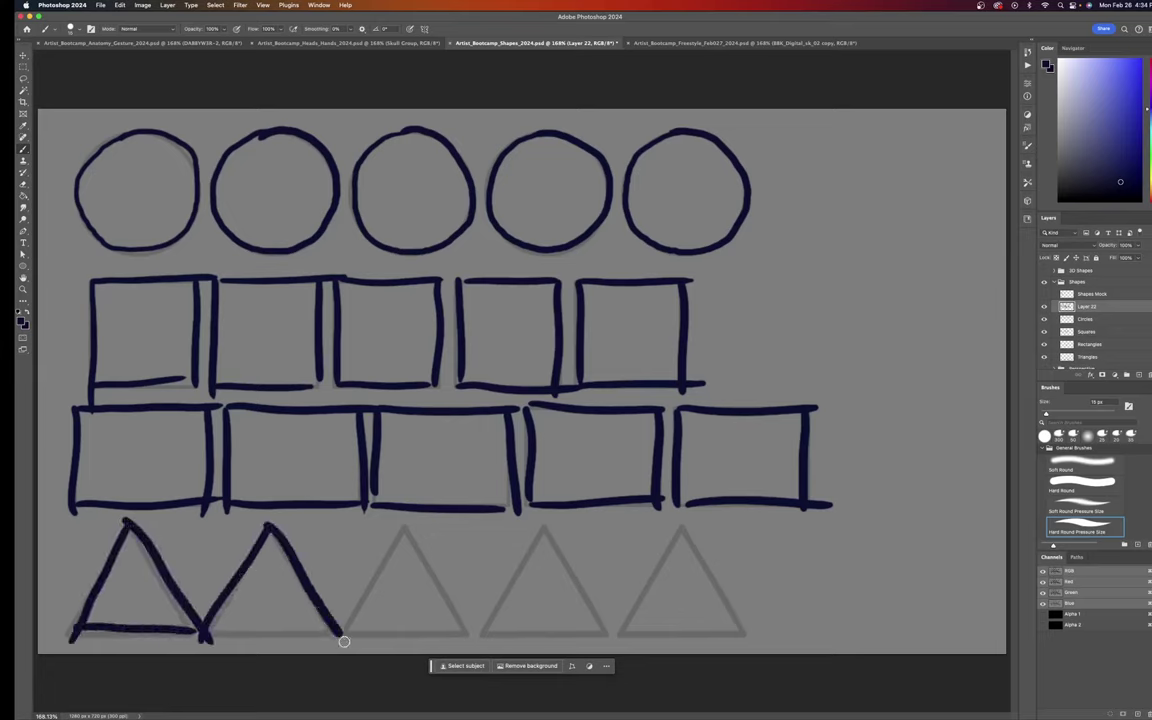
drag(209, 630, 343, 628)
mouse_move(402, 530)
mouse_down()
mouse_move(382, 565)
mouse_move(478, 647)
mouse_up()
drag(358, 633, 490, 632)
mouse_move(543, 524)
mouse_down()
mouse_move(519, 574)
mouse_move(561, 551)
mouse_move(545, 523)
mouse_move(612, 648)
mouse_up()
drag(500, 632, 640, 627)
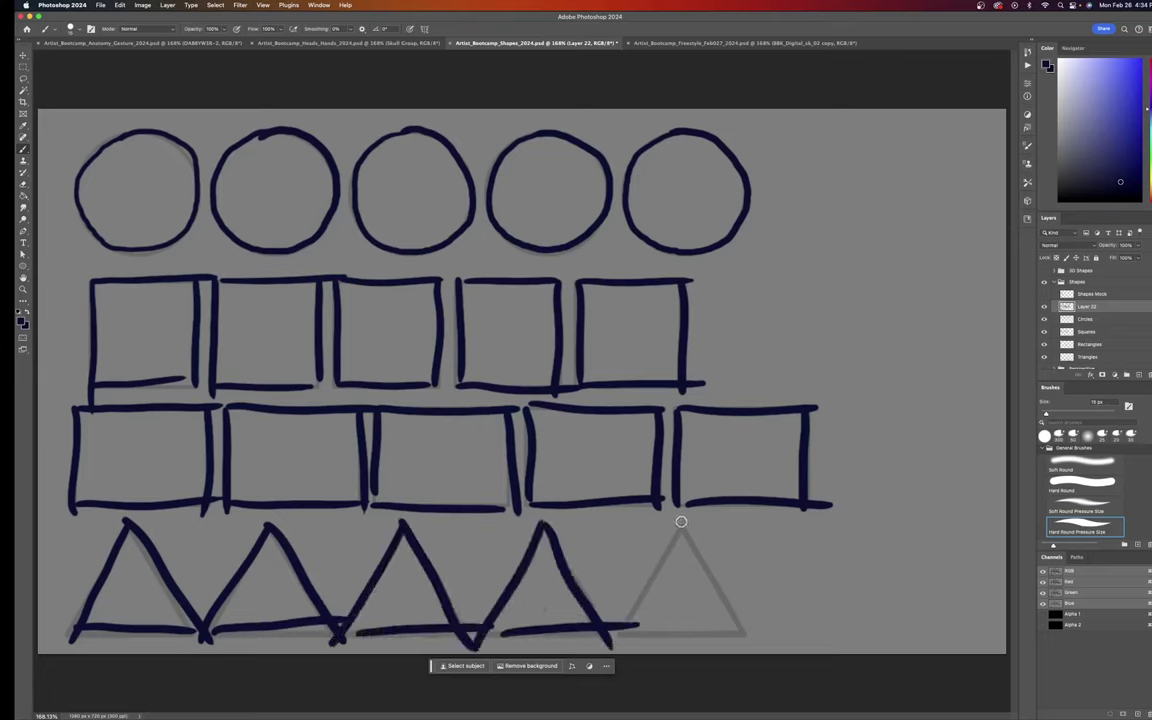
drag(681, 523, 605, 650)
mouse_move(681, 523)
mouse_down()
mouse_move(598, 655)
mouse_move(759, 634)
mouse_up()
drag(621, 634, 773, 637)
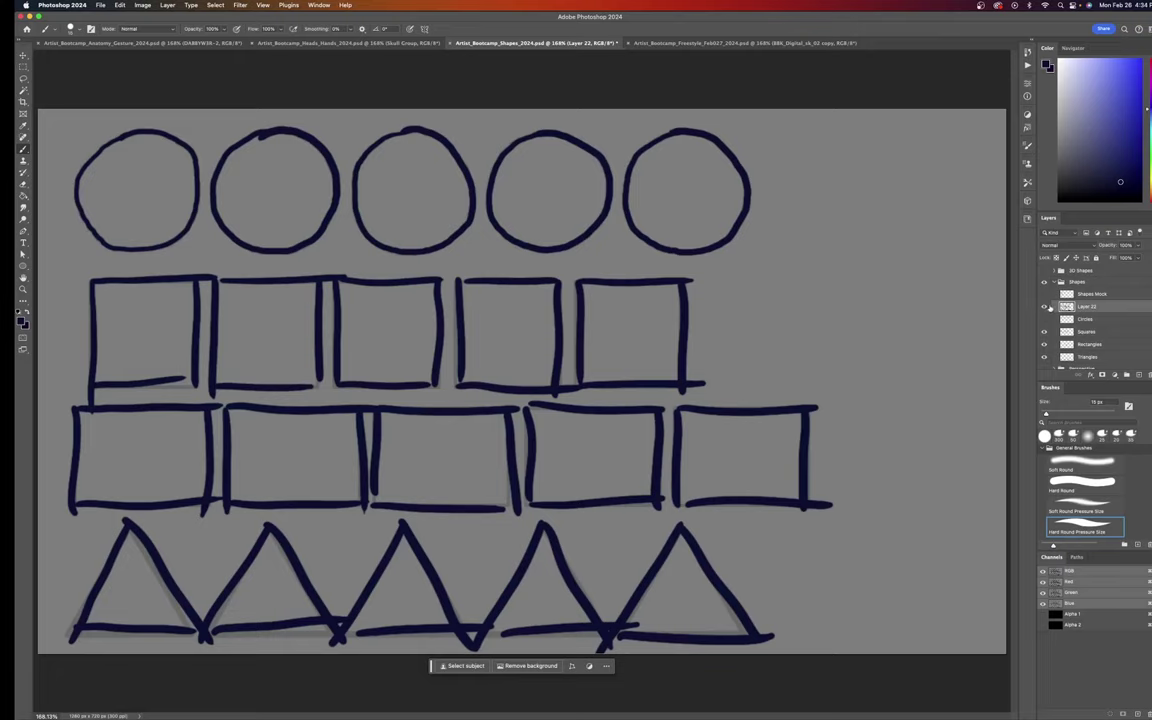
Step: Collapse and hide the Shapes group, show the 3D Shapes group, and add a new layer above it
click(1057, 282)
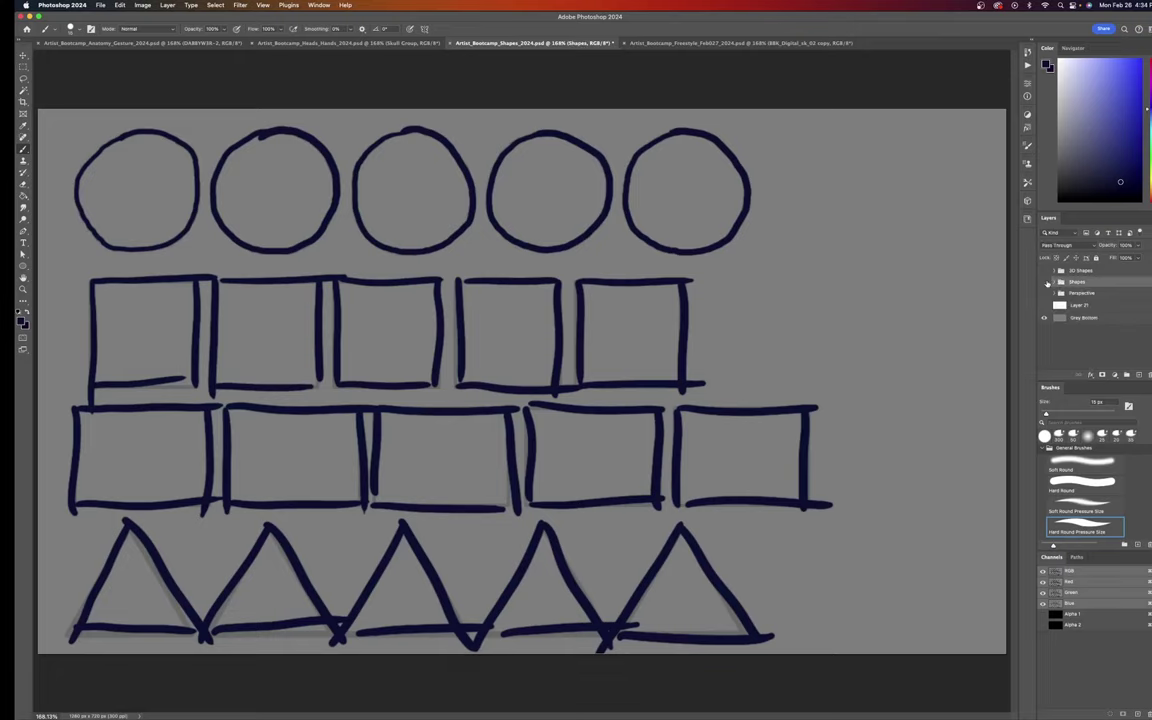
click(1045, 283)
click(1076, 272)
click(1045, 271)
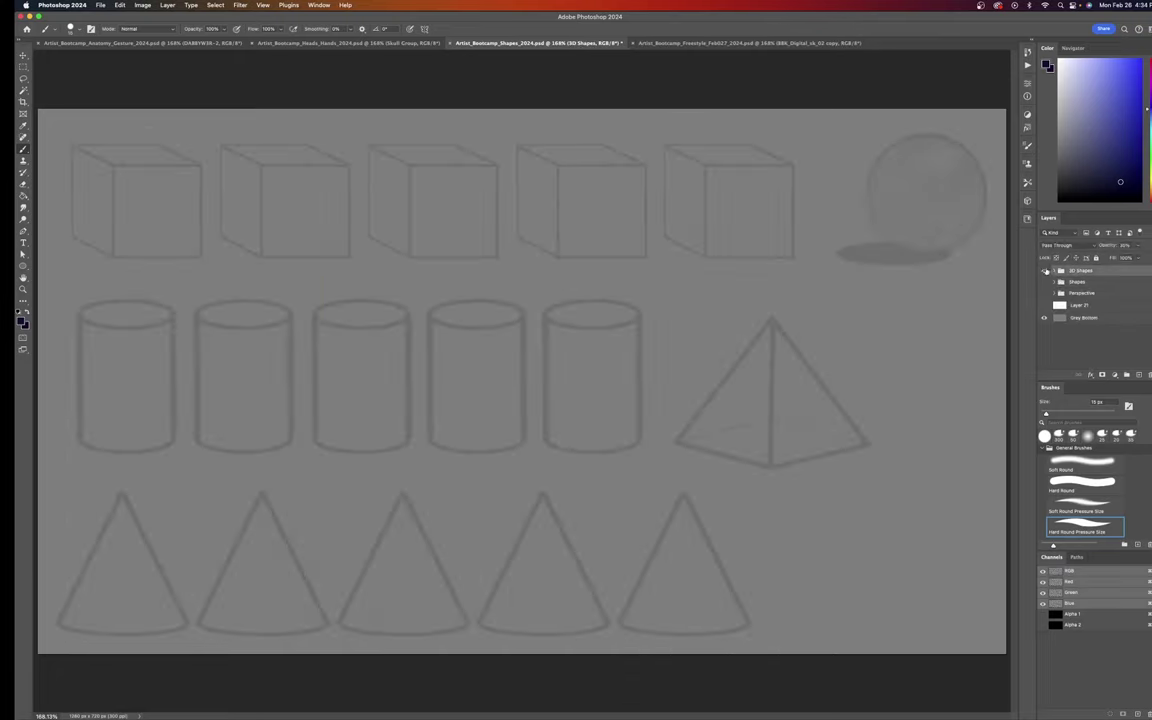
click(1137, 375)
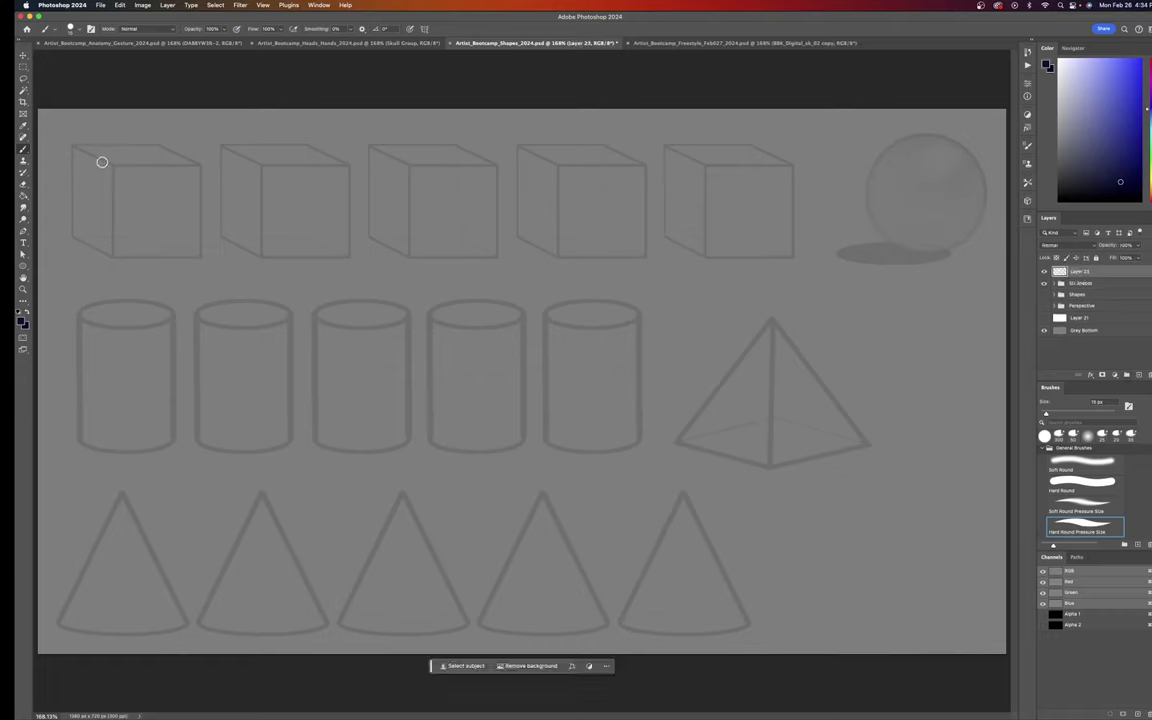
Step: Reduce the brush size to 8 px and trace all visible edges of the first cube on the new layer
key(bracketleft)
key(bracketleft)
drag(72, 147, 82, 228)
drag(72, 145, 157, 145)
mouse_move(74, 149)
mouse_down()
mouse_move(134, 168)
mouse_move(206, 163)
mouse_up()
drag(119, 166, 216, 162)
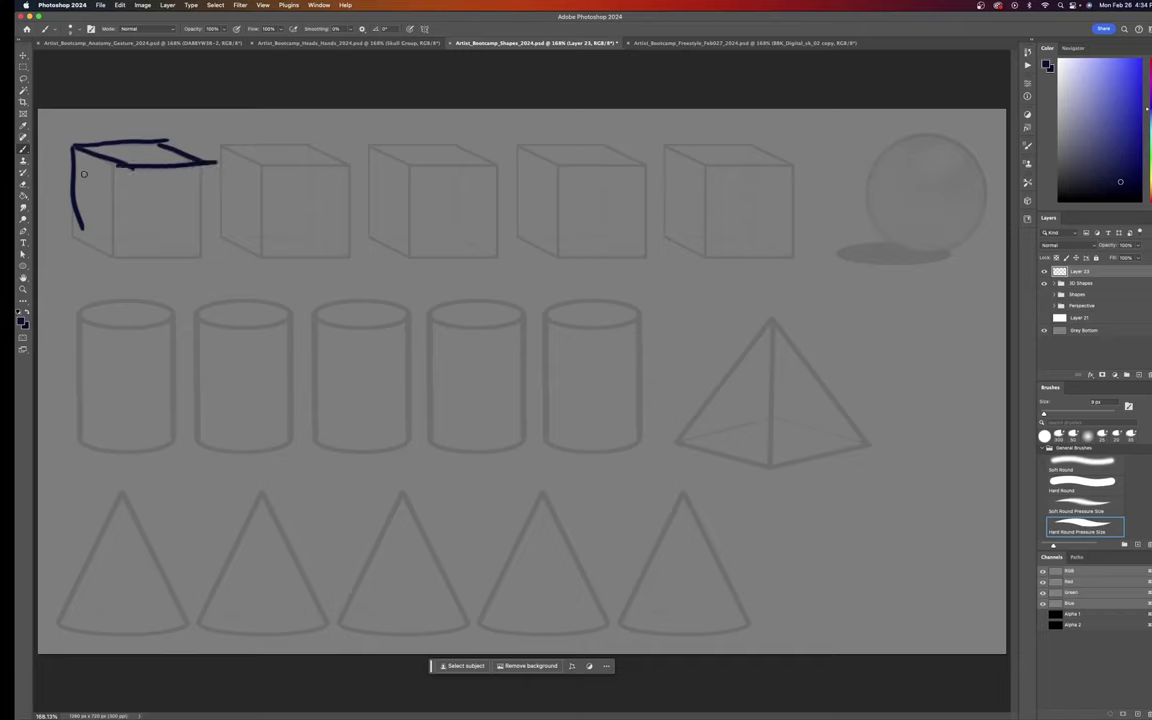
drag(74, 238, 116, 249)
drag(111, 171, 115, 259)
mouse_move(200, 165)
mouse_down()
mouse_move(196, 265)
mouse_move(212, 254)
mouse_up()
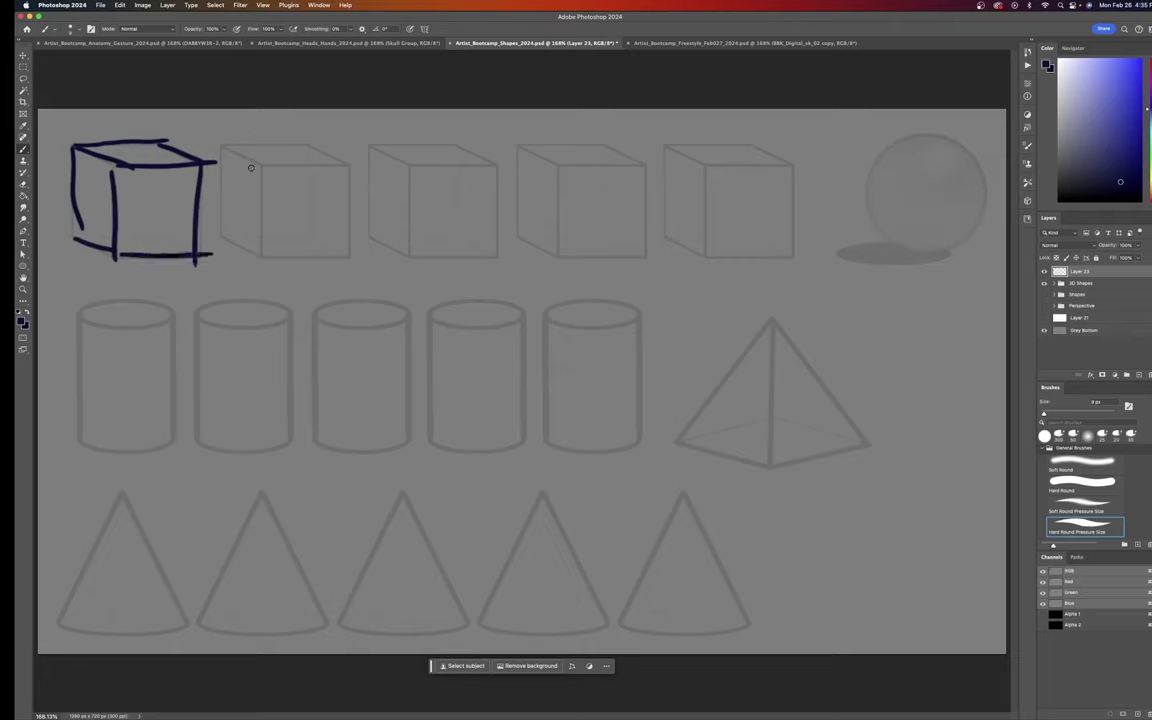
Step: Trace the edges of the second and third cubes in the first row
drag(220, 147, 220, 240)
mouse_move(223, 145)
mouse_down()
mouse_move(337, 143)
mouse_move(285, 172)
mouse_move(353, 160)
mouse_up()
mouse_move(262, 170)
mouse_down()
mouse_move(353, 163)
mouse_move(352, 255)
mouse_up()
drag(221, 148, 220, 238)
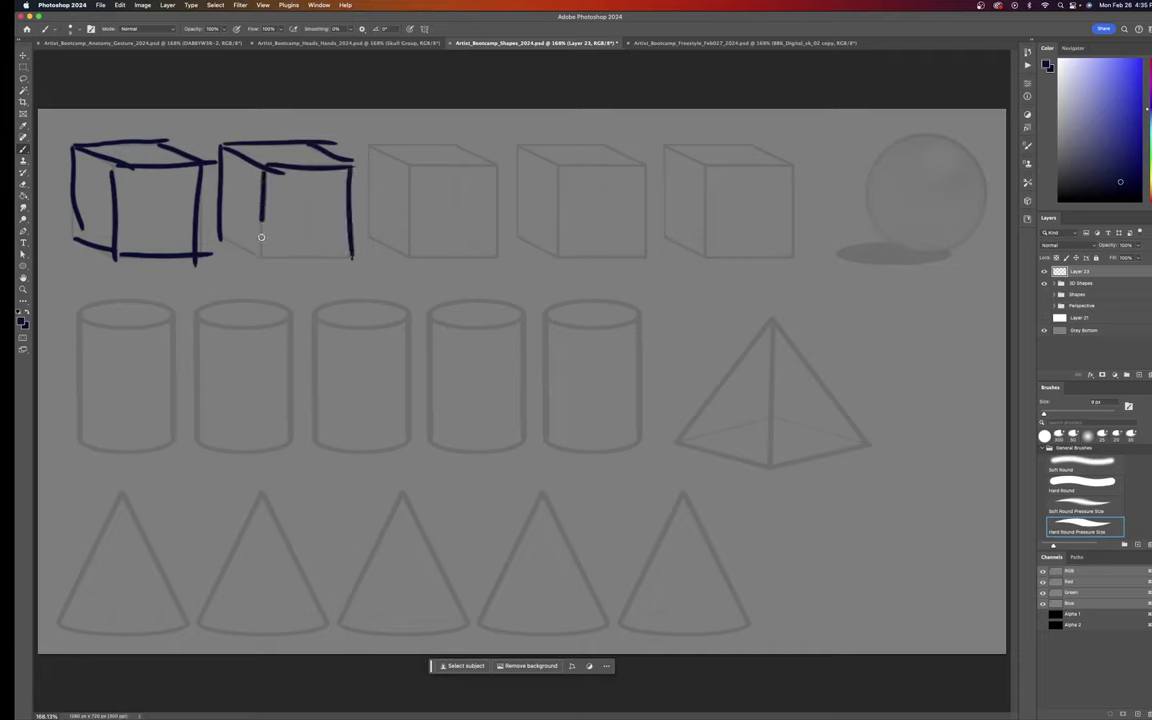
mouse_move(265, 170)
mouse_down()
mouse_move(266, 257)
mouse_move(353, 258)
mouse_up()
mouse_move(368, 147)
mouse_down()
mouse_move(369, 241)
mouse_move(455, 142)
mouse_move(478, 142)
mouse_move(422, 172)
mouse_move(509, 162)
mouse_up()
mouse_move(420, 170)
mouse_down()
mouse_move(503, 164)
mouse_move(492, 263)
mouse_up()
mouse_move(410, 176)
mouse_down()
mouse_move(404, 258)
mouse_move(494, 259)
mouse_up()
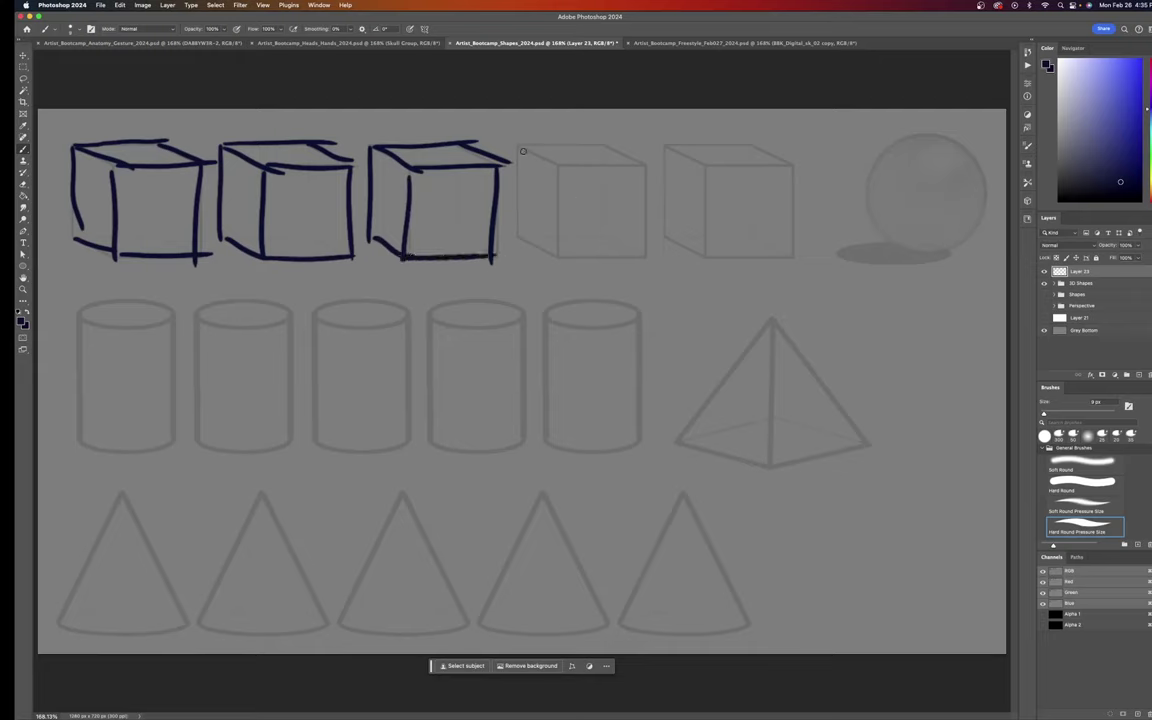
Step: Trace the edges of the fourth and fifth cubes in the first row
mouse_move(515, 150)
mouse_down()
mouse_move(513, 232)
mouse_move(608, 143)
mouse_move(588, 169)
mouse_move(658, 164)
mouse_up()
mouse_move(566, 167)
mouse_down()
mouse_move(662, 164)
mouse_move(645, 259)
mouse_up()
mouse_move(559, 175)
mouse_down()
mouse_move(558, 262)
mouse_move(648, 258)
mouse_up()
drag(665, 146, 665, 242)
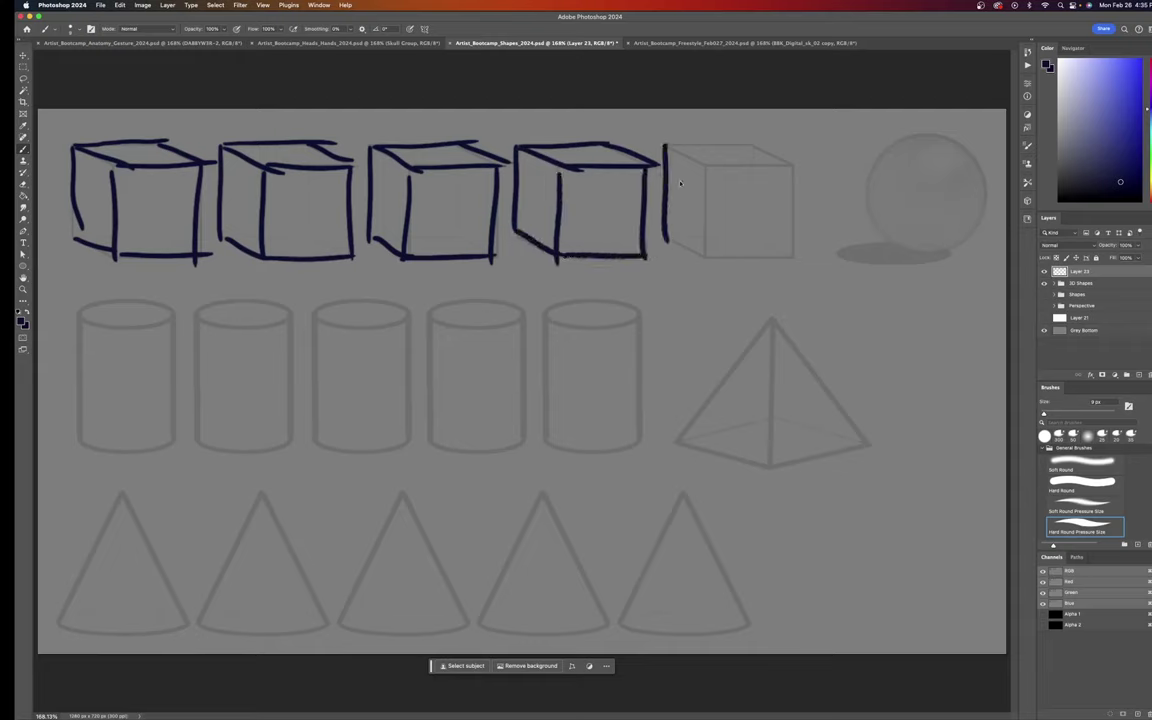
mouse_move(666, 146)
mouse_down()
mouse_move(770, 138)
mouse_move(729, 178)
mouse_move(814, 163)
mouse_up()
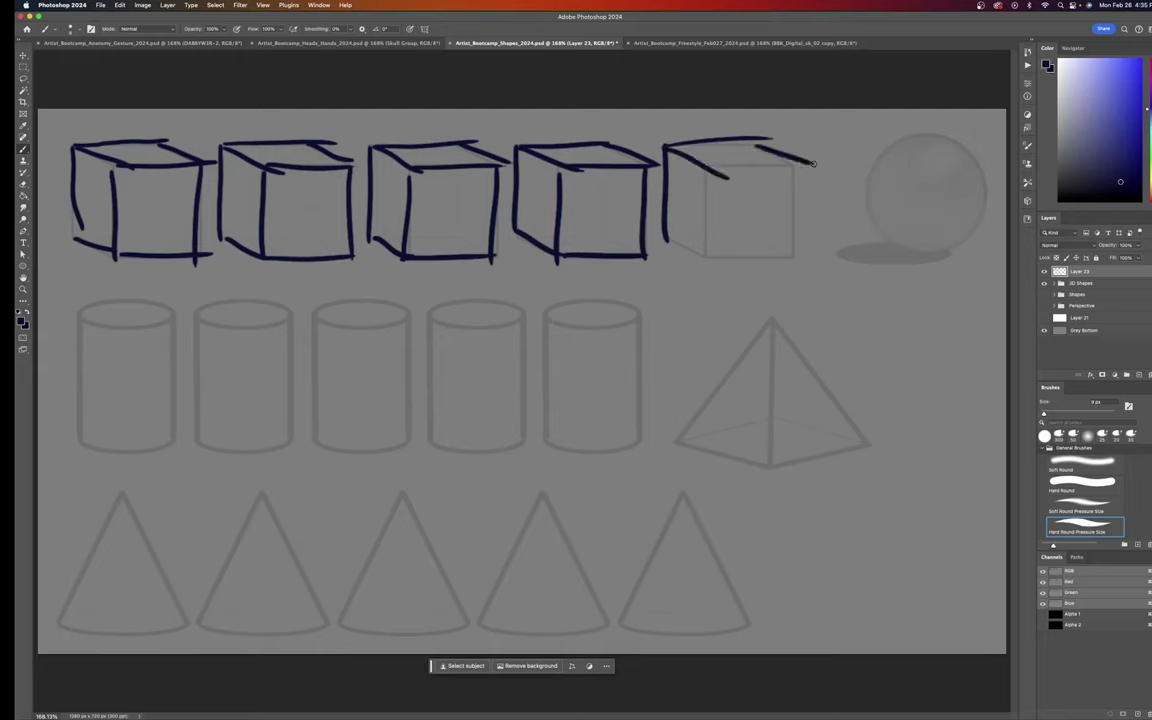
mouse_move(708, 168)
mouse_down()
mouse_move(815, 165)
mouse_move(787, 254)
mouse_up()
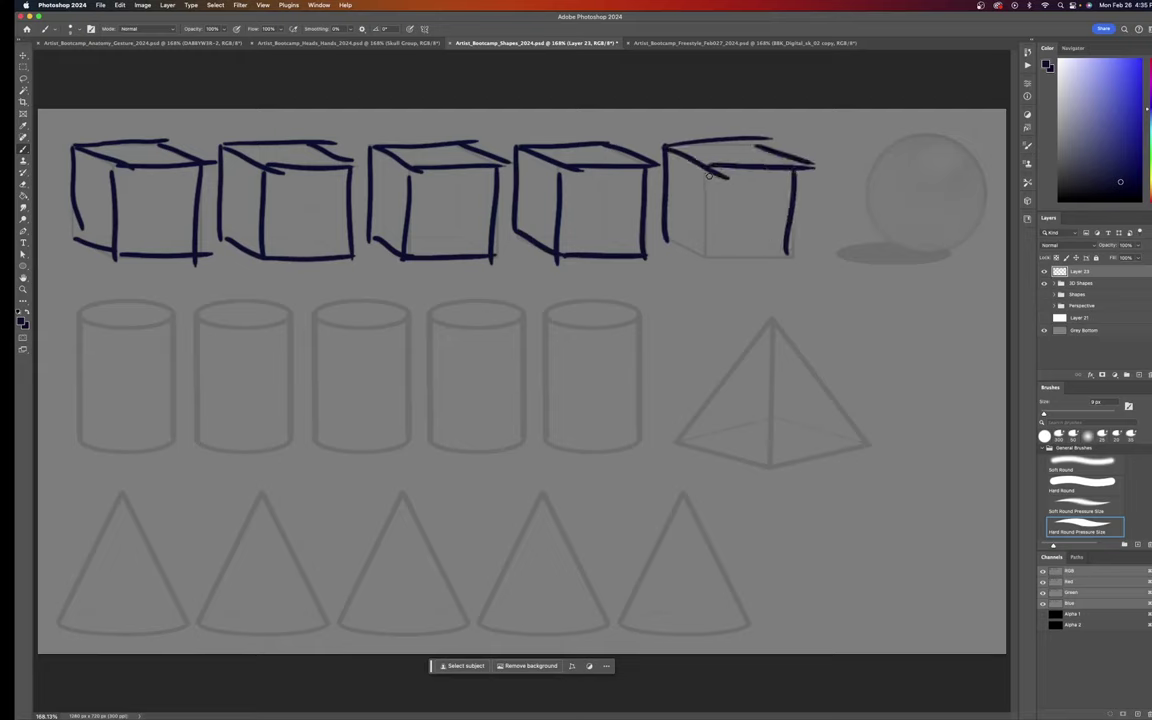
mouse_move(708, 174)
mouse_down()
mouse_move(703, 254)
mouse_move(800, 259)
mouse_up()
Step: Trace the first three cylinders in the second row, drawing each top ellipse, both sides and the curved base
mouse_move(170, 312)
mouse_down()
mouse_move(95, 309)
mouse_move(168, 313)
mouse_up()
drag(79, 323, 81, 440)
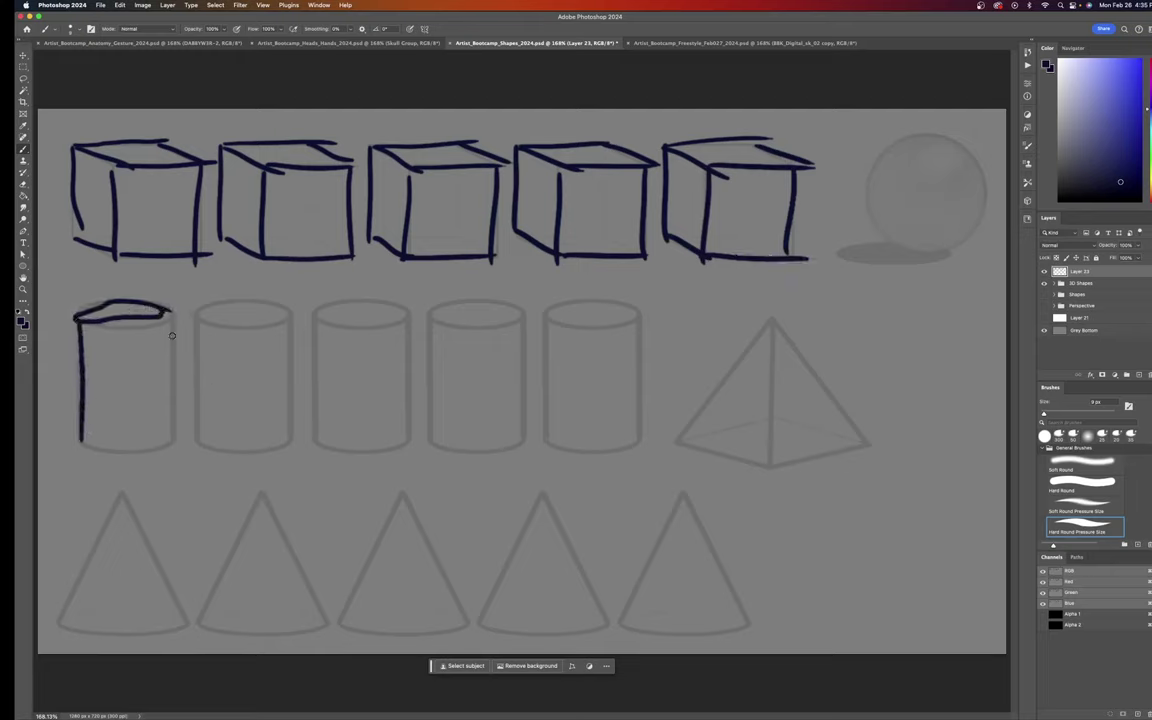
drag(172, 320, 172, 447)
drag(83, 443, 189, 441)
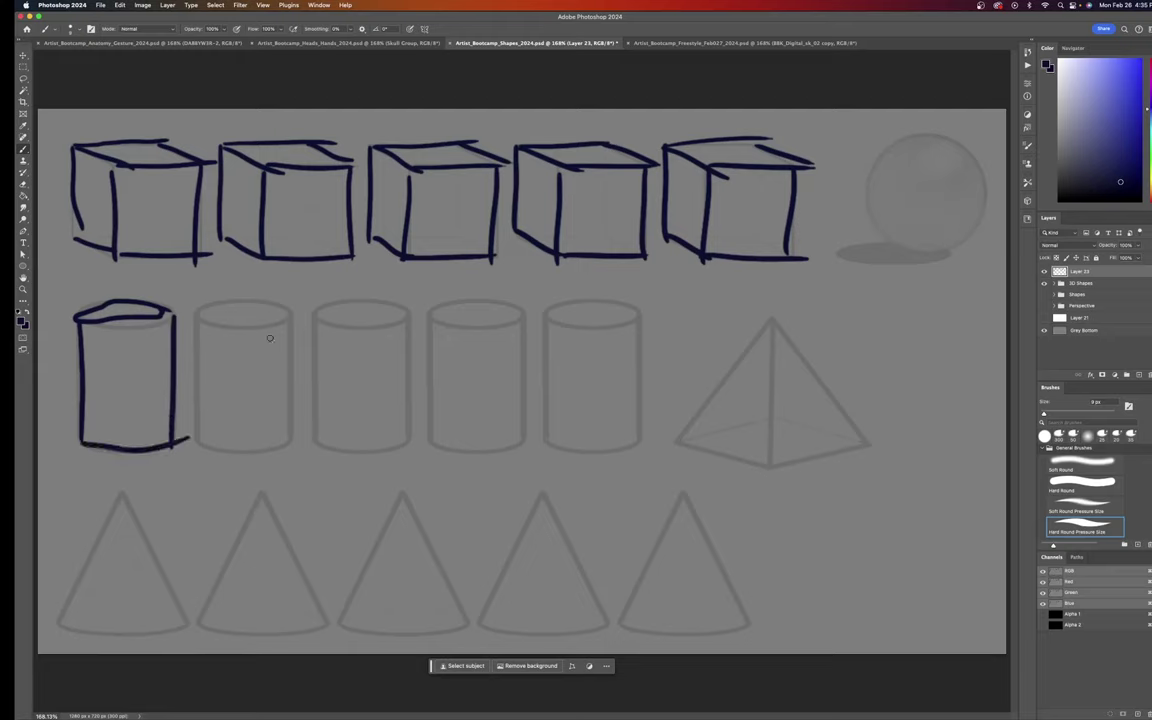
mouse_move(290, 312)
mouse_down()
mouse_move(242, 301)
mouse_move(206, 314)
mouse_move(299, 313)
mouse_up()
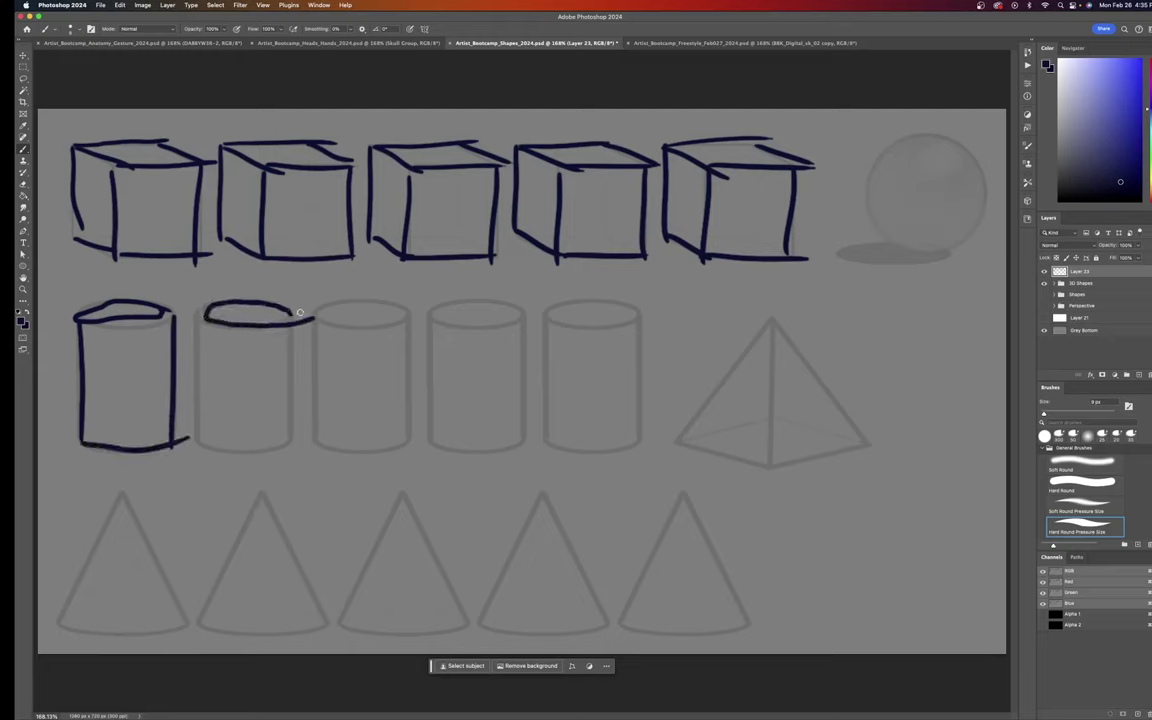
drag(204, 318, 207, 451)
drag(293, 319, 288, 438)
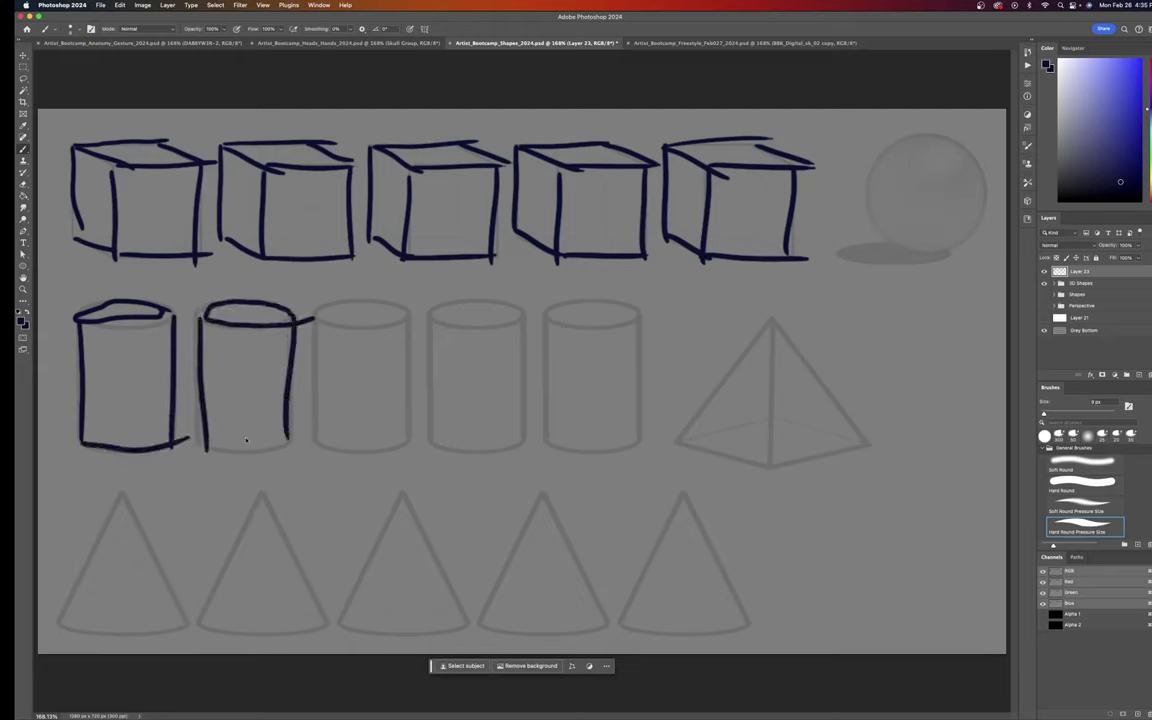
drag(208, 450, 318, 434)
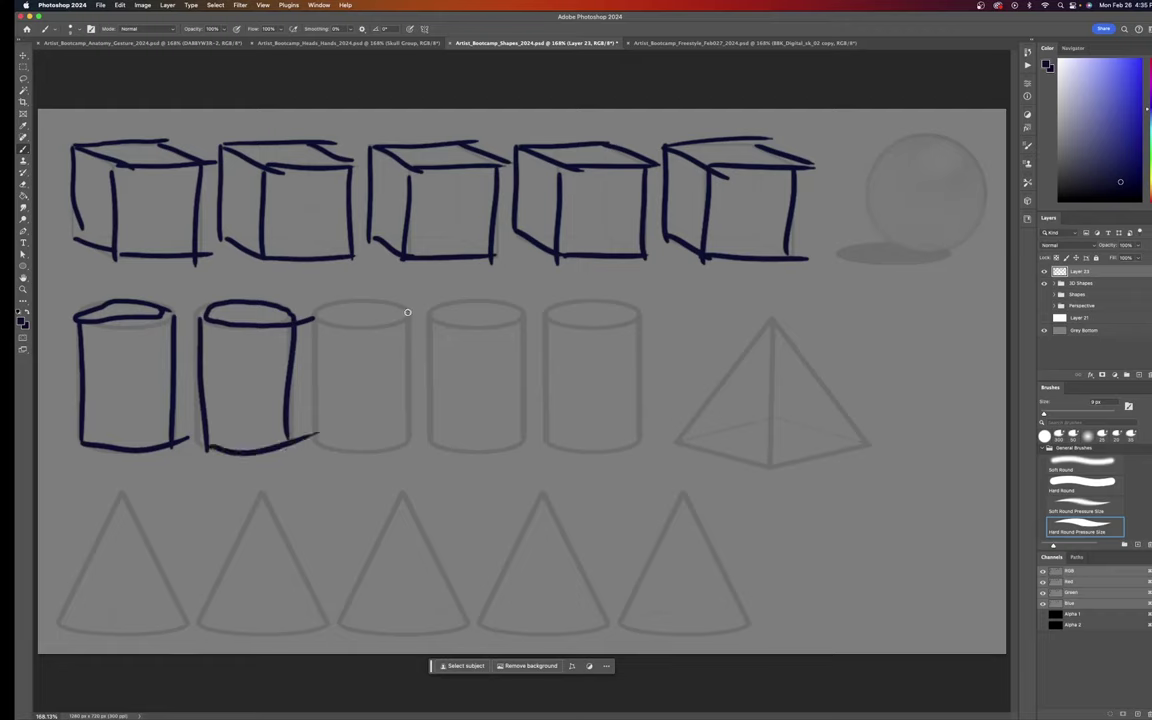
mouse_move(407, 312)
mouse_down()
mouse_move(393, 303)
mouse_move(318, 316)
mouse_move(411, 314)
mouse_up()
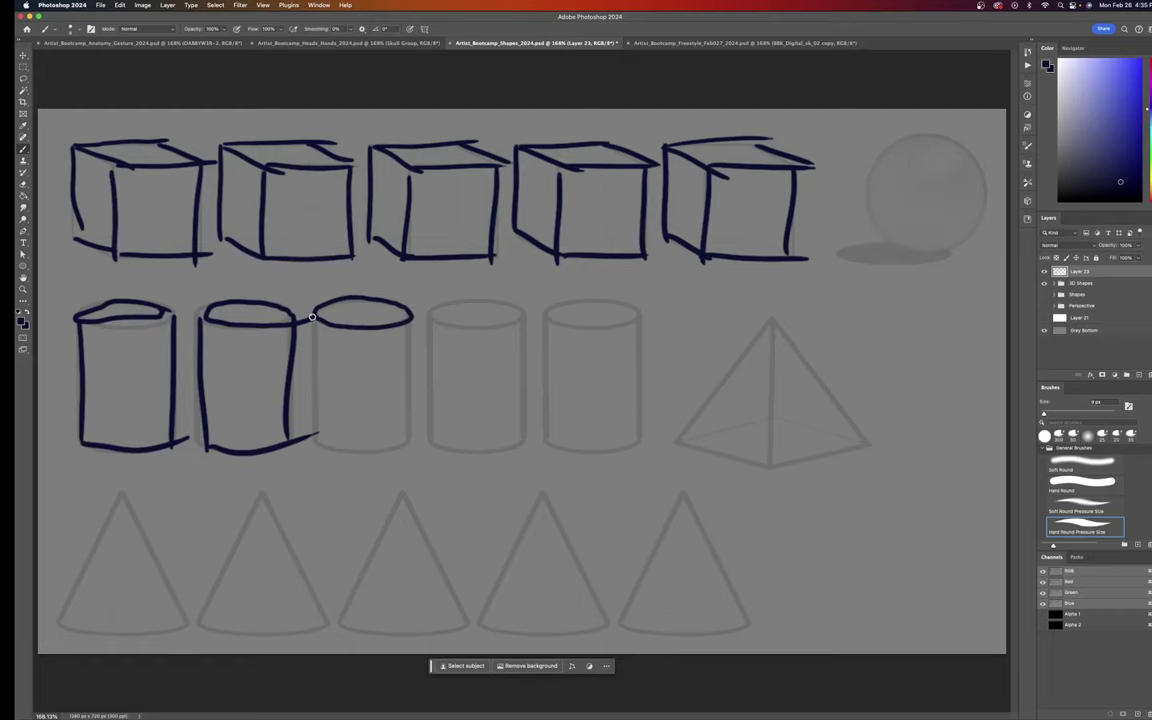
drag(313, 319, 317, 455)
drag(408, 322, 405, 433)
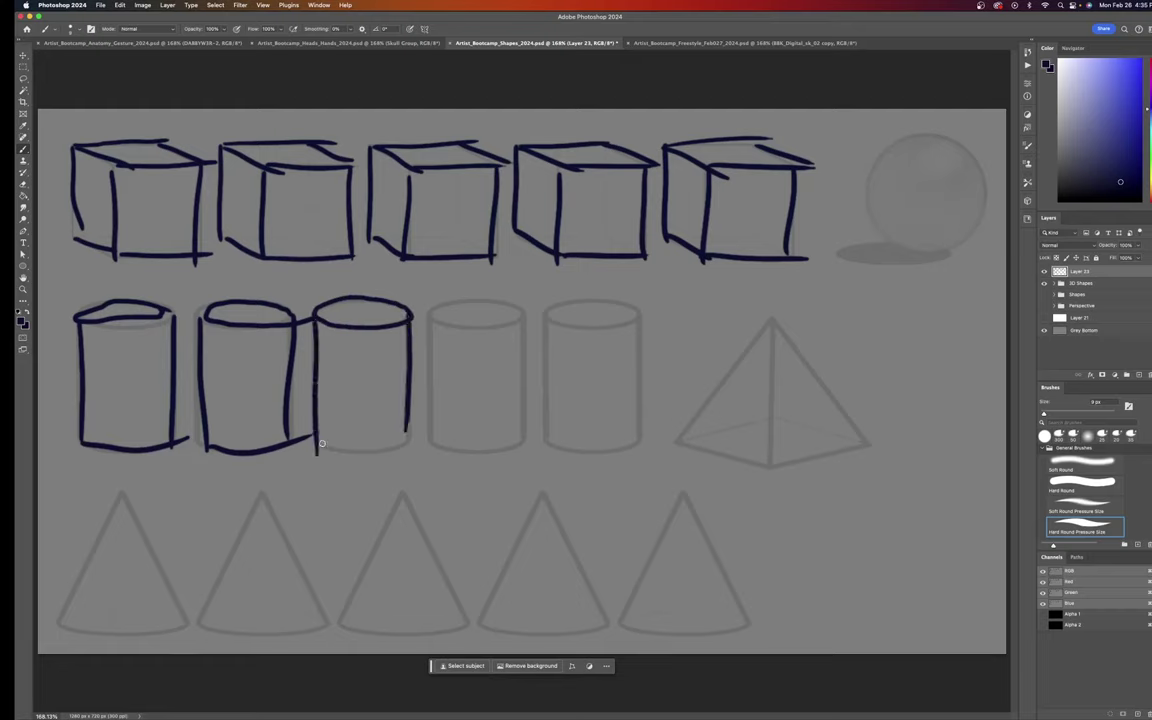
drag(320, 446, 418, 440)
Step: Trace the fourth and fifth cylinders in the second row, including their top ellipses, sides and curved bases
mouse_move(518, 309)
mouse_down()
mouse_move(465, 303)
mouse_move(438, 321)
mouse_move(521, 313)
mouse_up()
drag(430, 318, 430, 460)
drag(526, 312, 525, 447)
drag(432, 454, 525, 447)
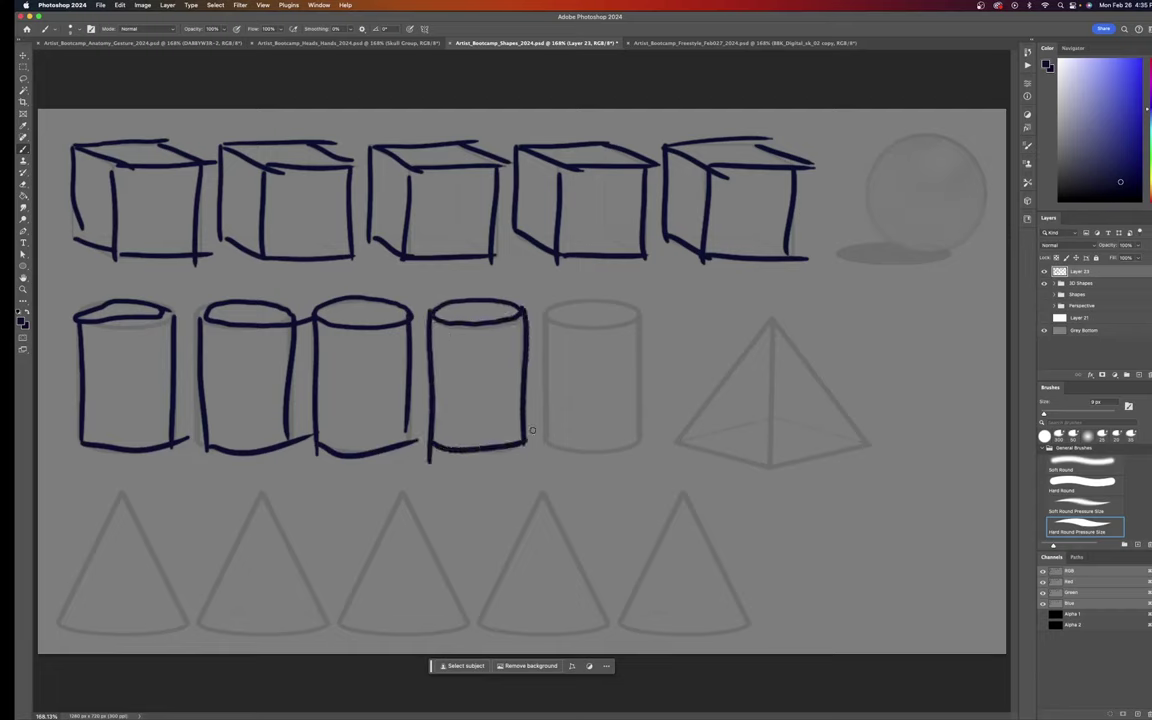
mouse_move(627, 306)
mouse_down()
mouse_move(546, 314)
mouse_move(638, 309)
mouse_up()
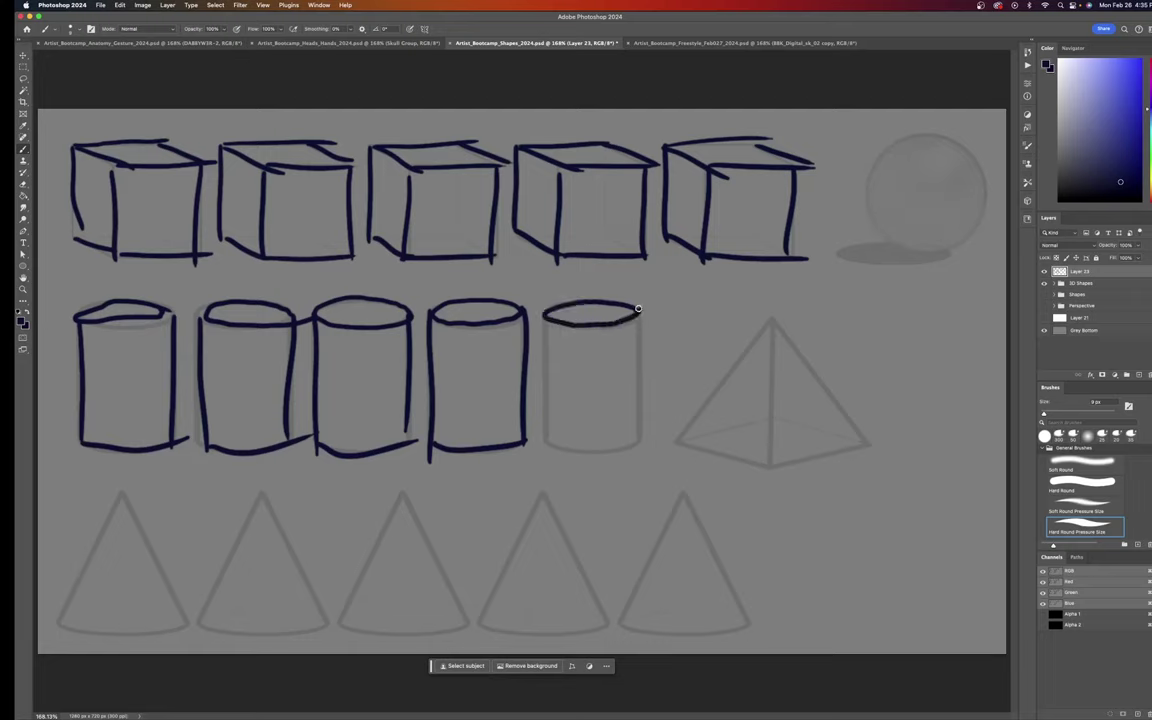
drag(543, 318, 548, 452)
drag(639, 318, 633, 445)
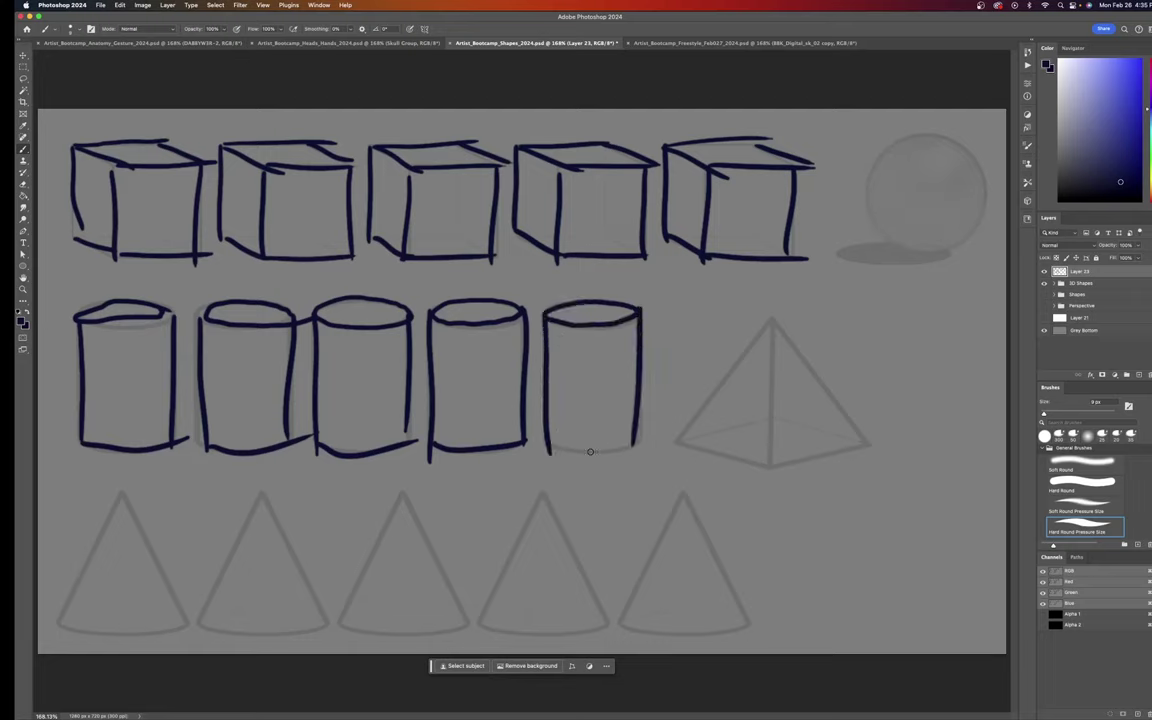
drag(548, 450, 655, 452)
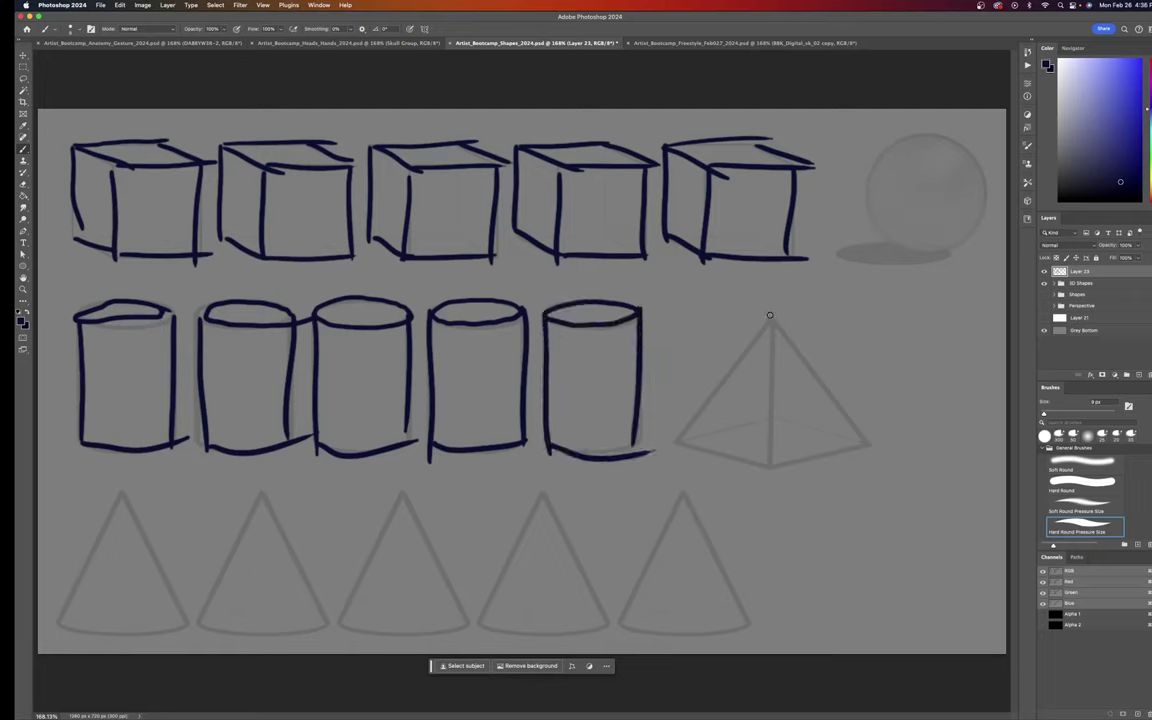
Step: Trace the pyramid's two outer edges, its front centre edge and the two front base edges
drag(770, 315, 668, 447)
mouse_move(772, 320)
mouse_down()
mouse_move(766, 470)
mouse_move(888, 434)
mouse_up()
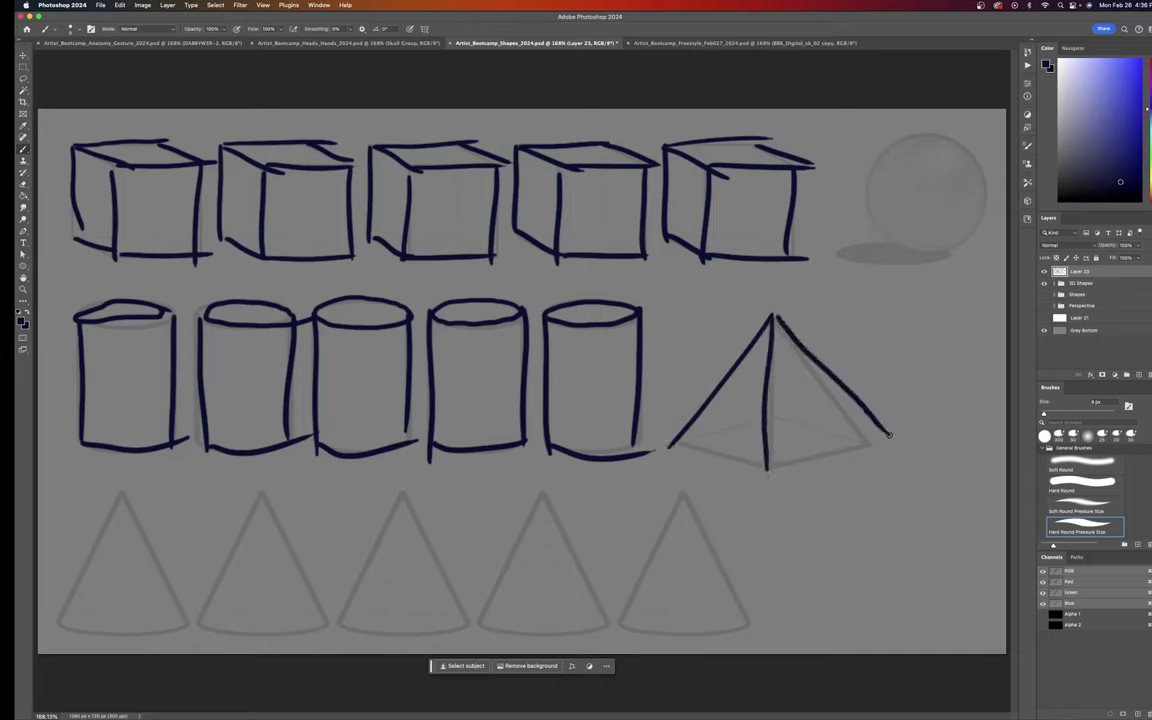
mouse_move(684, 443)
mouse_down()
mouse_move(789, 460)
mouse_move(888, 440)
mouse_up()
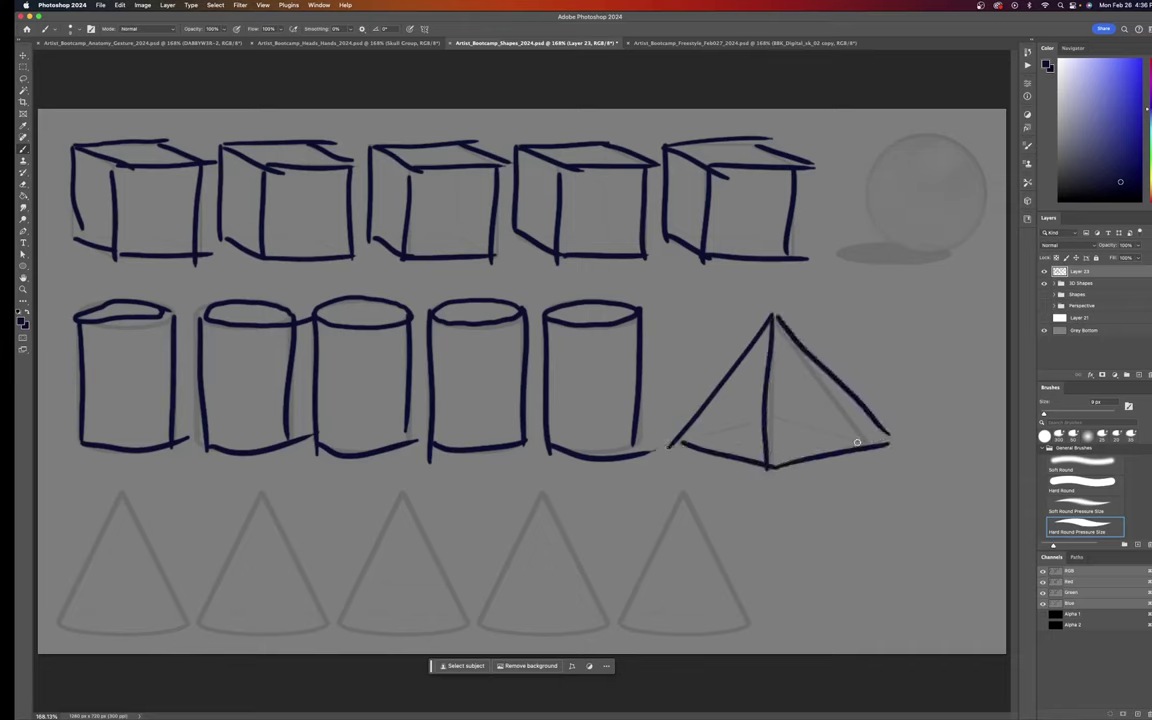
Step: Trace the first two cones in the third row, drawing both slanted sides and the curved base of each
drag(117, 492, 63, 628)
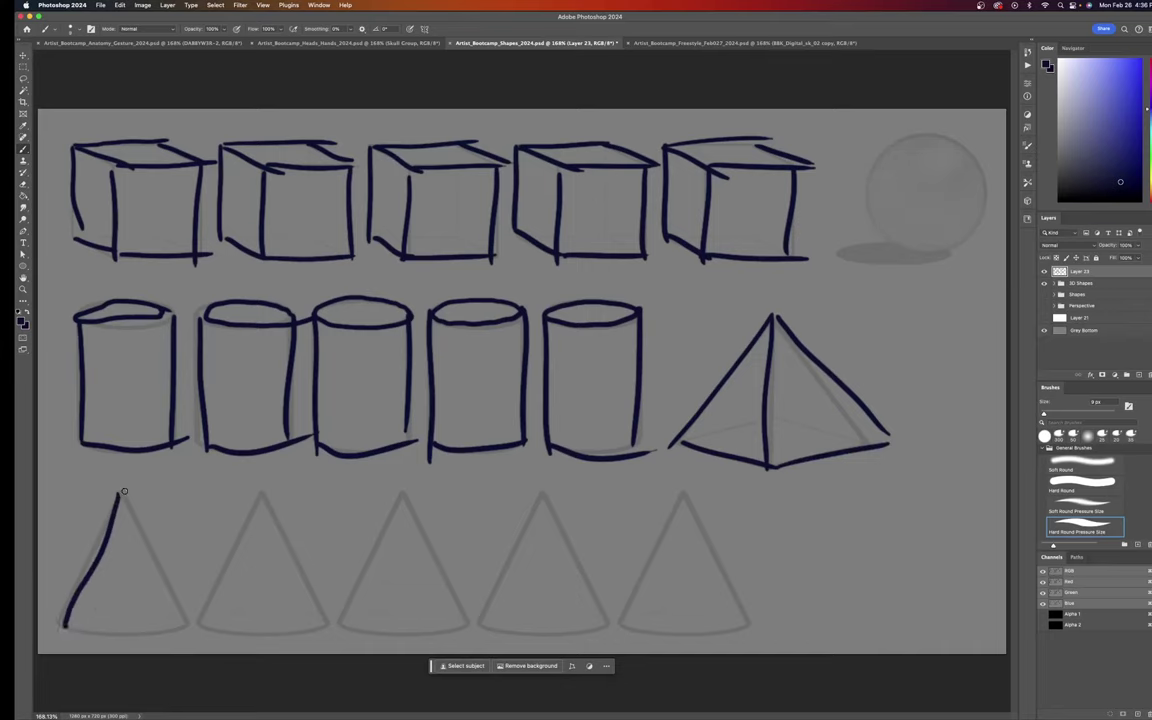
drag(122, 492, 198, 632)
drag(71, 621, 197, 622)
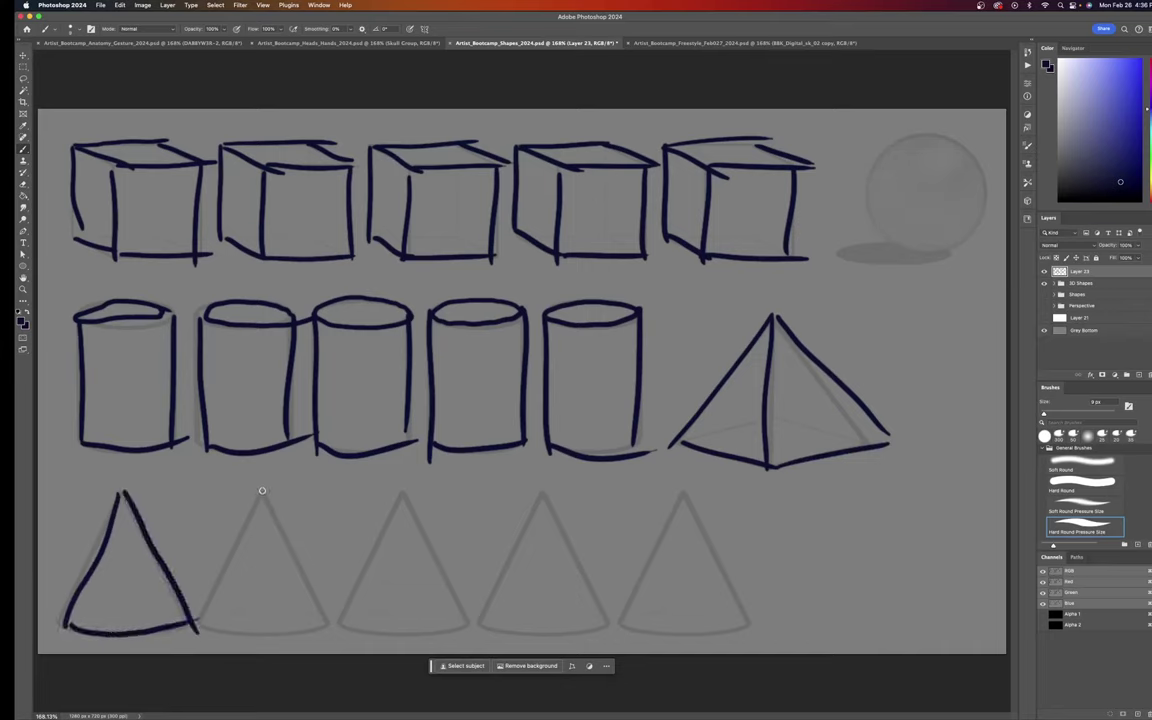
mouse_move(262, 490)
mouse_down()
mouse_move(205, 628)
mouse_move(314, 612)
mouse_move(326, 622)
mouse_up()
drag(204, 626, 341, 606)
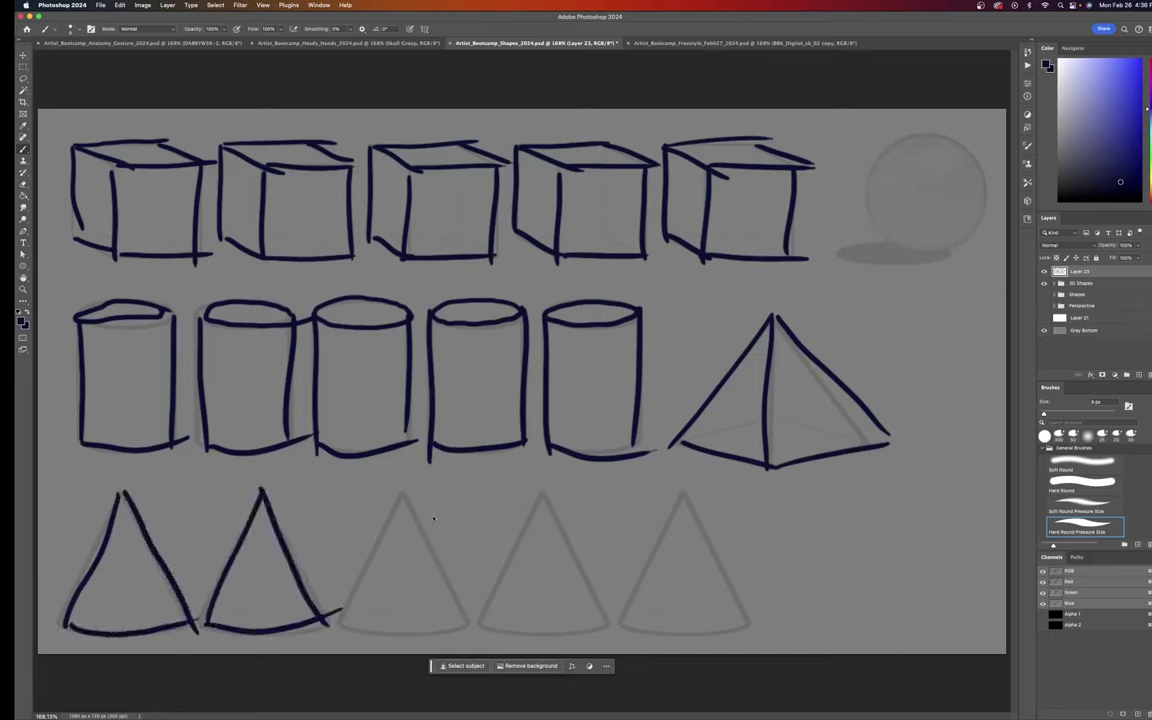
Step: Trace the sides and curved bases of the third, fourth and fifth cones in the third row
mouse_move(401, 488)
mouse_down()
mouse_move(343, 624)
mouse_move(472, 612)
mouse_up()
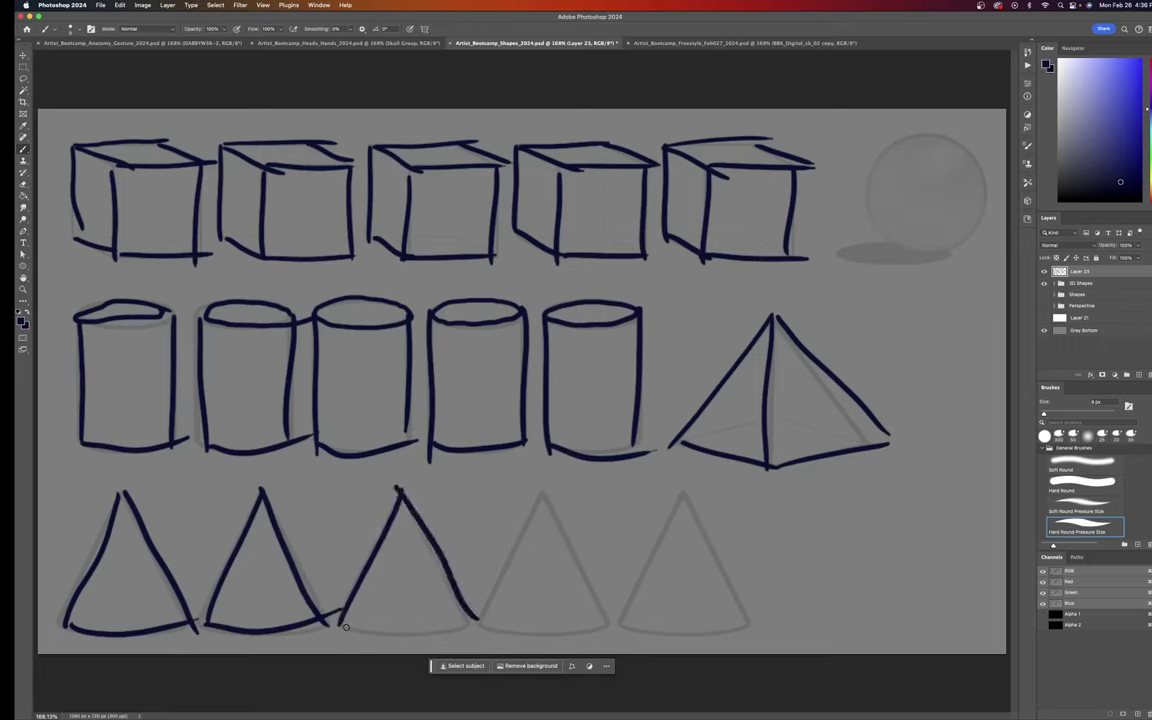
drag(345, 626, 483, 622)
mouse_move(540, 489)
mouse_down()
mouse_move(482, 628)
mouse_move(604, 626)
mouse_up()
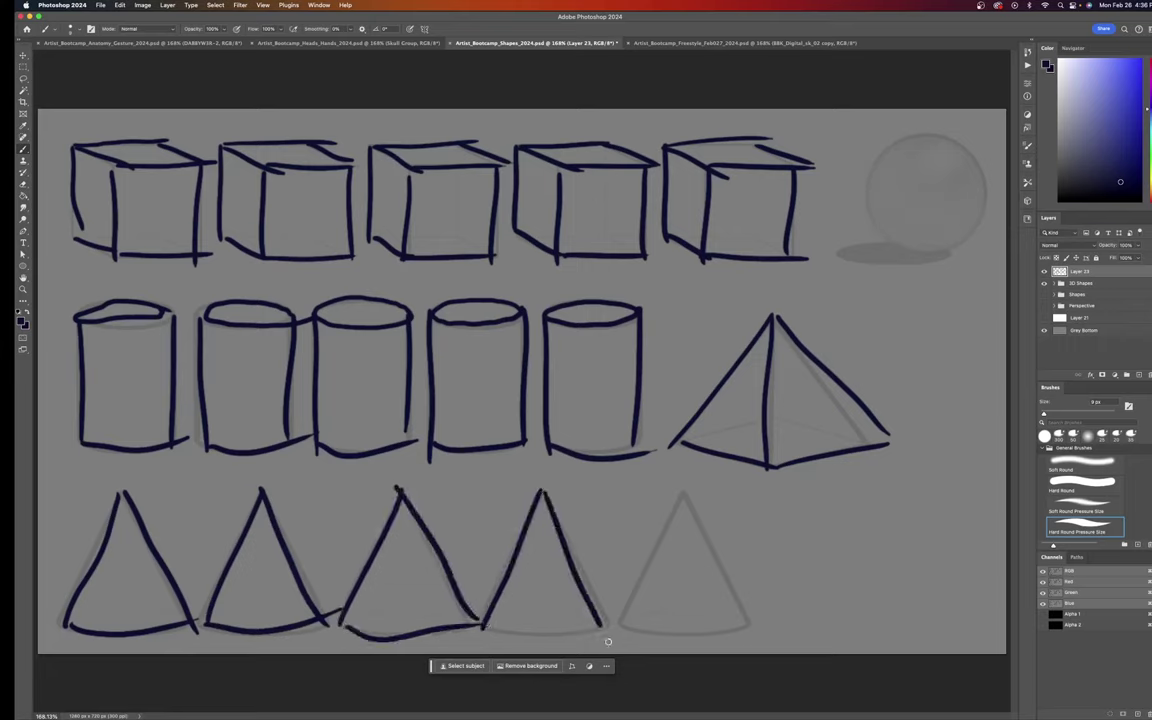
drag(484, 630, 612, 632)
drag(682, 488, 612, 640)
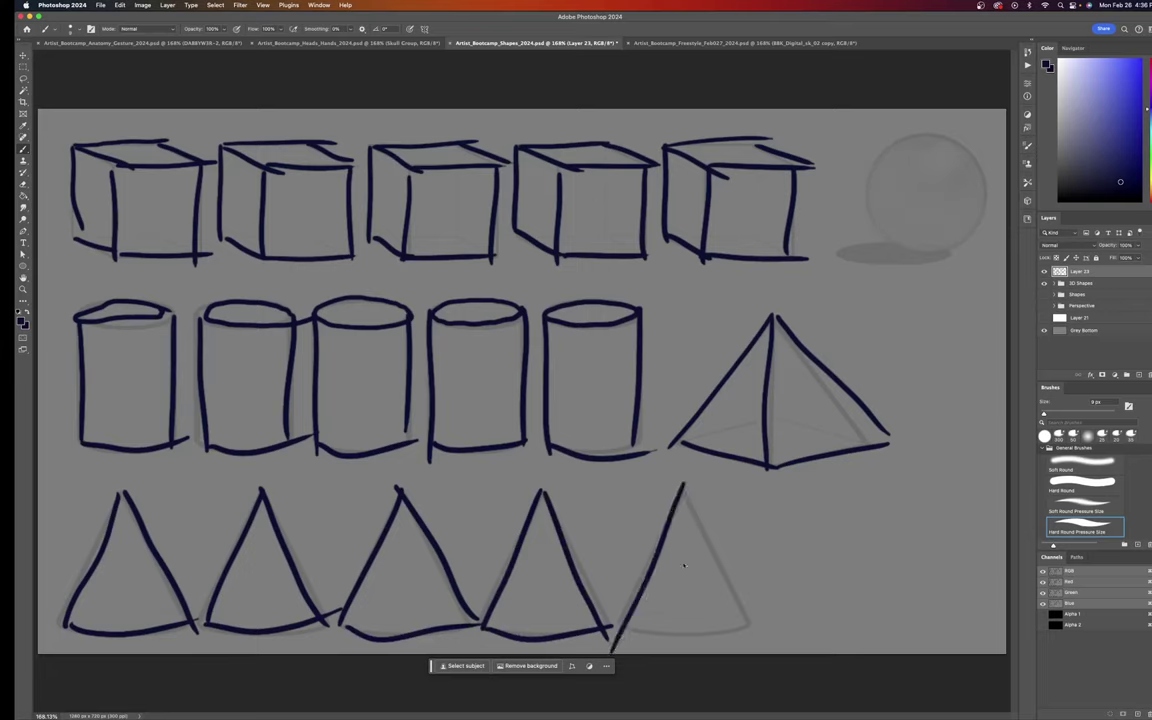
drag(682, 487, 752, 648)
drag(612, 636, 781, 618)
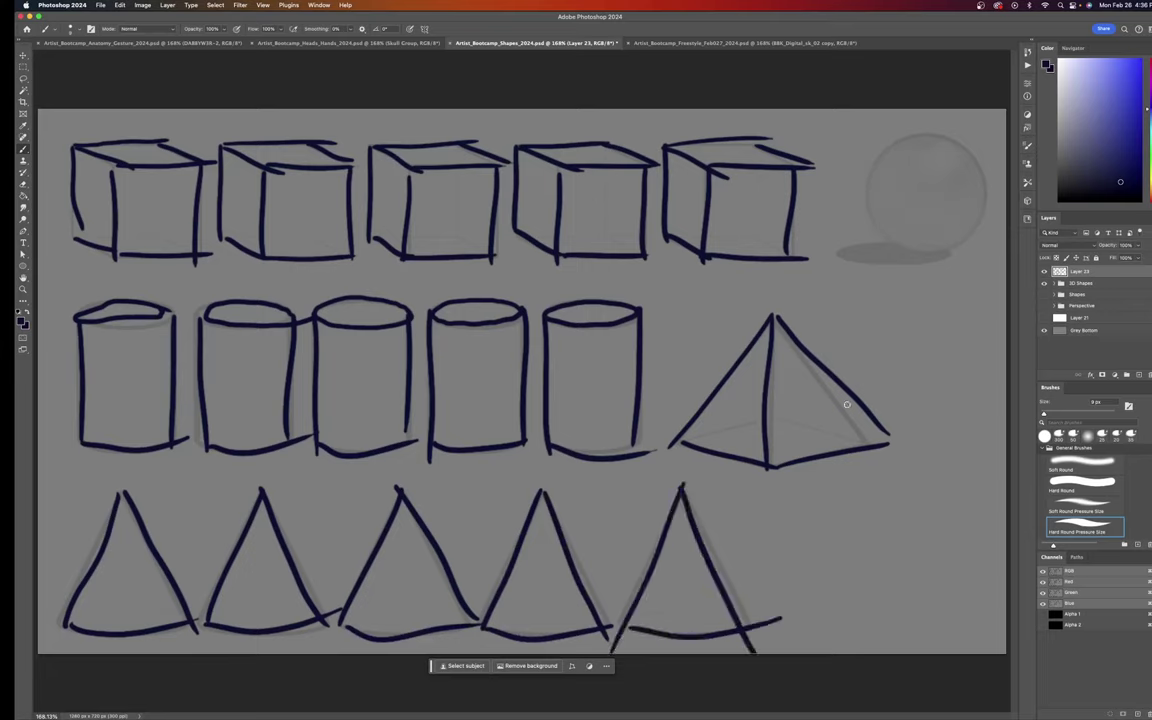
Step: Trace the sphere's circular outline and fill in its cast shadow on the ground
mouse_move(921, 134)
mouse_down()
mouse_move(886, 150)
mouse_move(860, 200)
mouse_move(900, 251)
mouse_move(933, 256)
mouse_move(984, 211)
mouse_move(978, 162)
mouse_move(935, 128)
mouse_move(950, 137)
mouse_up()
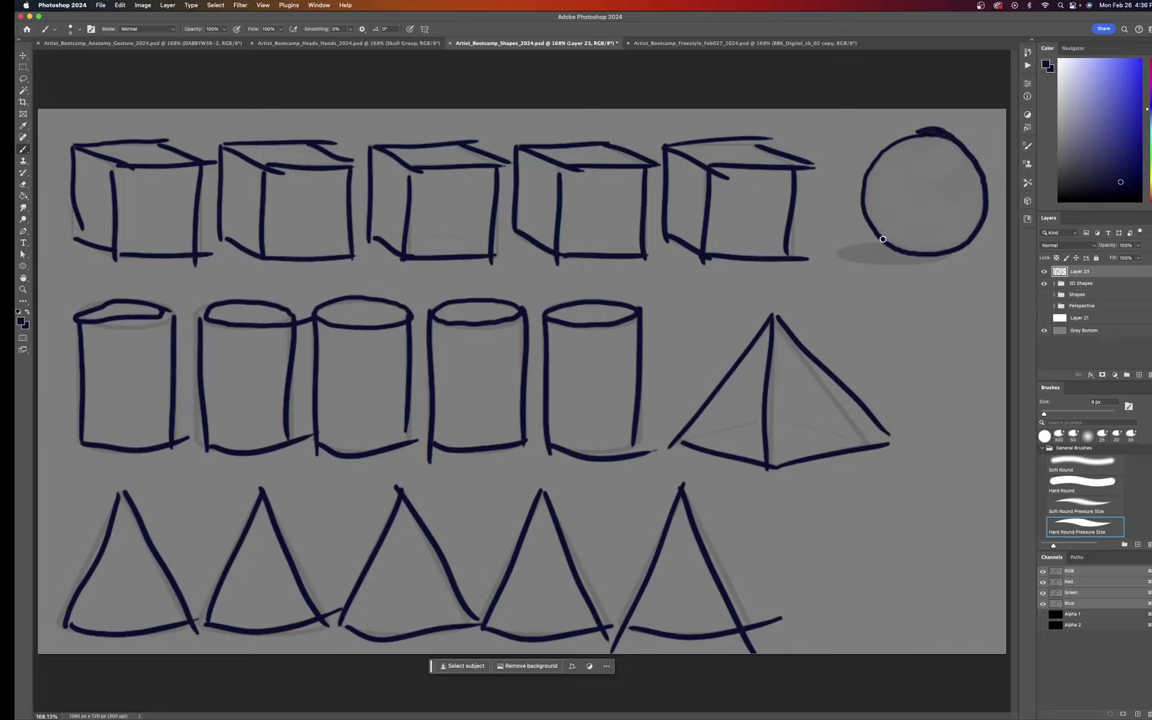
drag(840, 256, 934, 259)
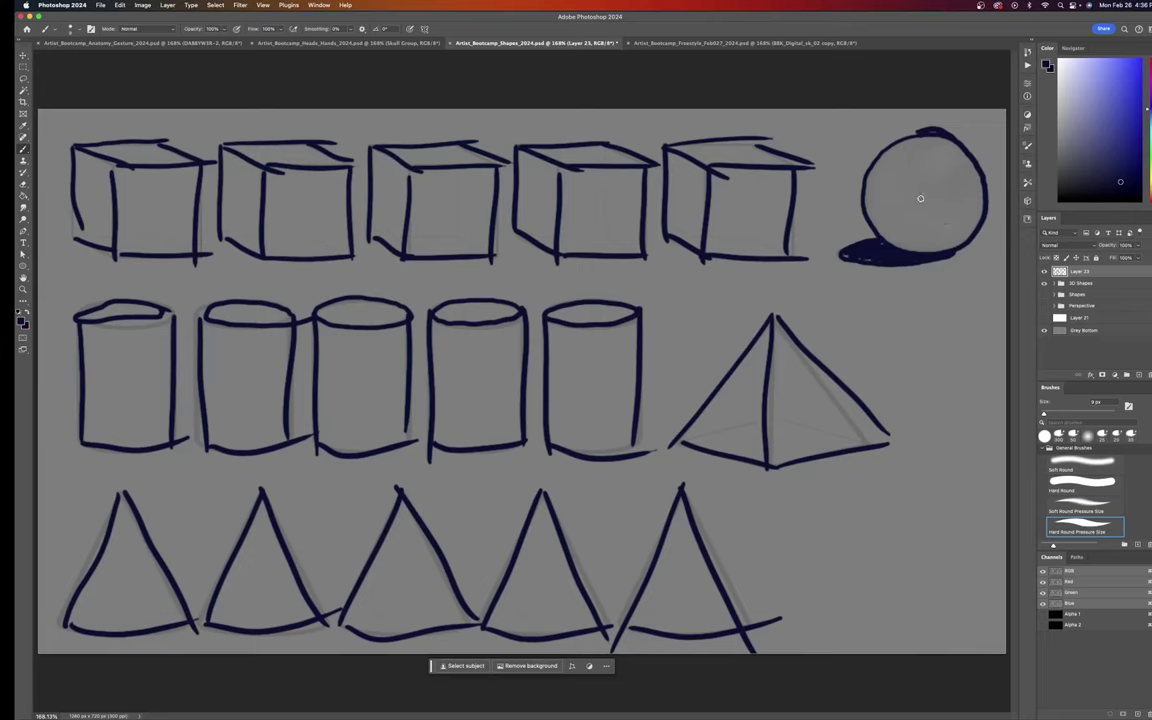
Step: Outline a small highlight near the top of the sphere and shade its lower-left side with a dark crescent and contour strokes
mouse_move(935, 146)
mouse_down()
mouse_move(945, 166)
mouse_move(879, 200)
mouse_move(940, 241)
mouse_move(976, 226)
mouse_up()
mouse_move(895, 146)
mouse_down()
mouse_move(884, 178)
mouse_move(915, 222)
mouse_move(970, 226)
mouse_up()
mouse_move(893, 154)
mouse_down()
mouse_move(900, 210)
mouse_move(926, 242)
mouse_move(927, 230)
mouse_up()
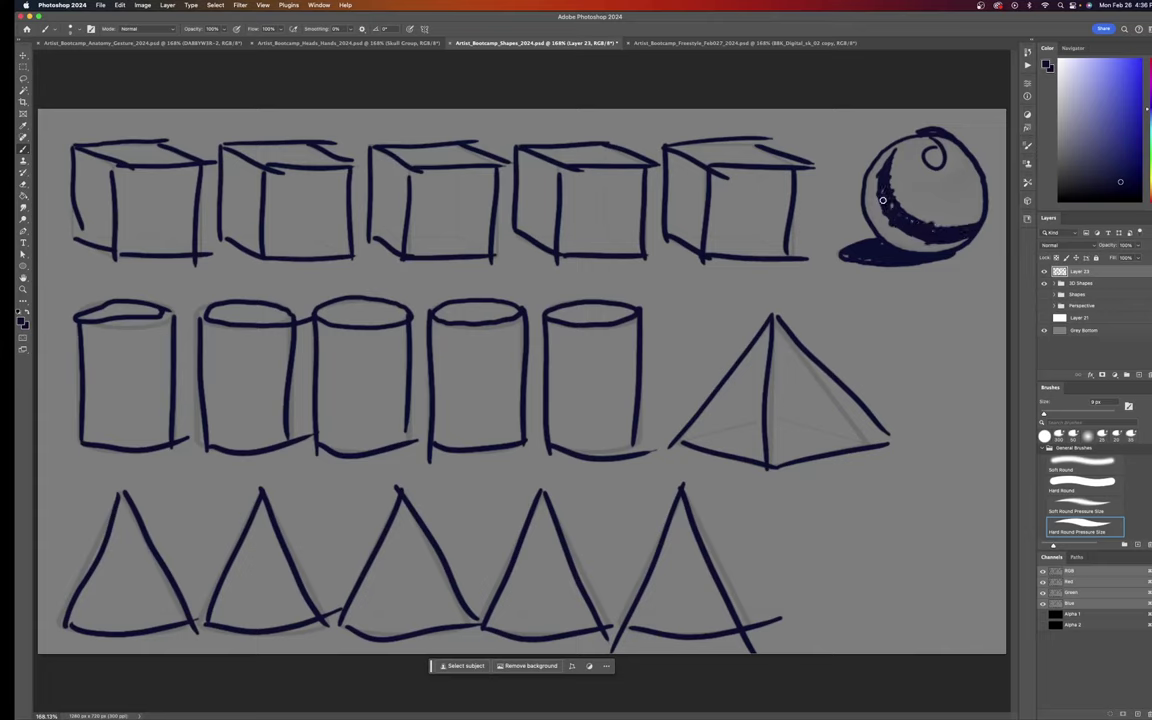
mouse_move(877, 170)
mouse_down()
mouse_move(915, 235)
mouse_move(972, 242)
mouse_up()
mouse_move(883, 171)
mouse_down()
mouse_move(882, 205)
mouse_move(905, 228)
mouse_move(950, 234)
mouse_up()
mouse_move(895, 200)
mouse_down()
mouse_move(950, 226)
mouse_move(985, 204)
mouse_up()
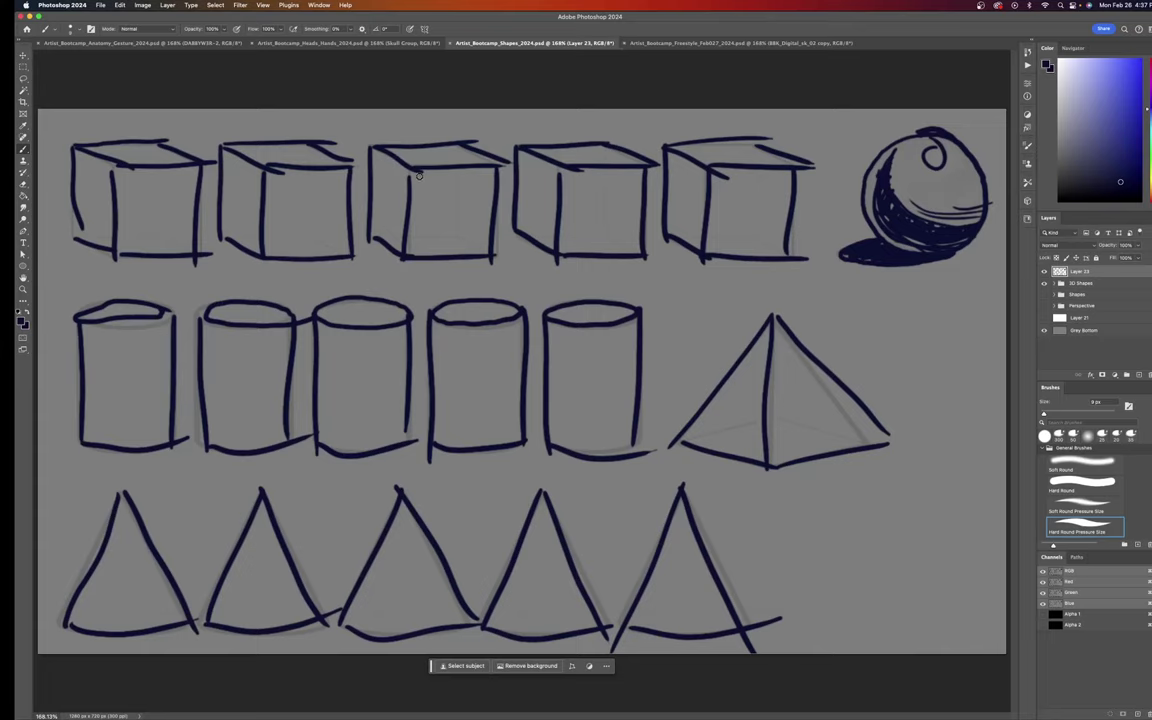
Step: In Artist_Bootcamp_Heads_Hands_2024.psd, lower the opacity of the skull screenshot layer in the Skull Group and add a new layer above it
click(340, 43)
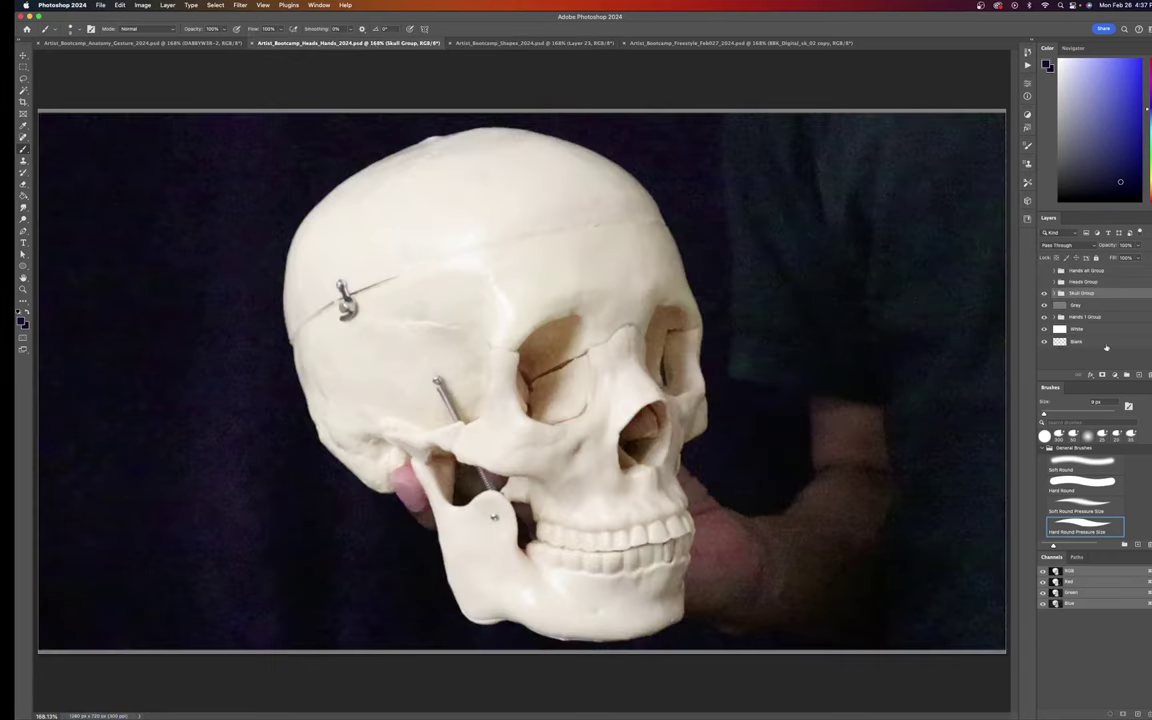
click(1055, 293)
click(1088, 305)
key(v)
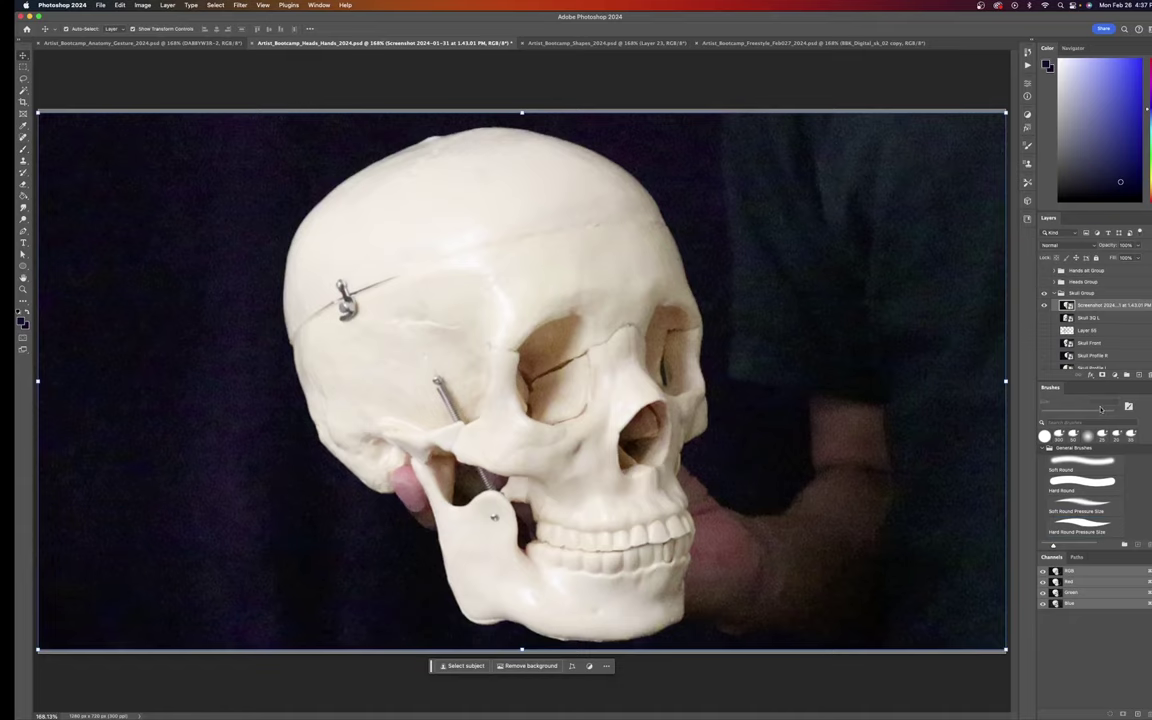
key(4)
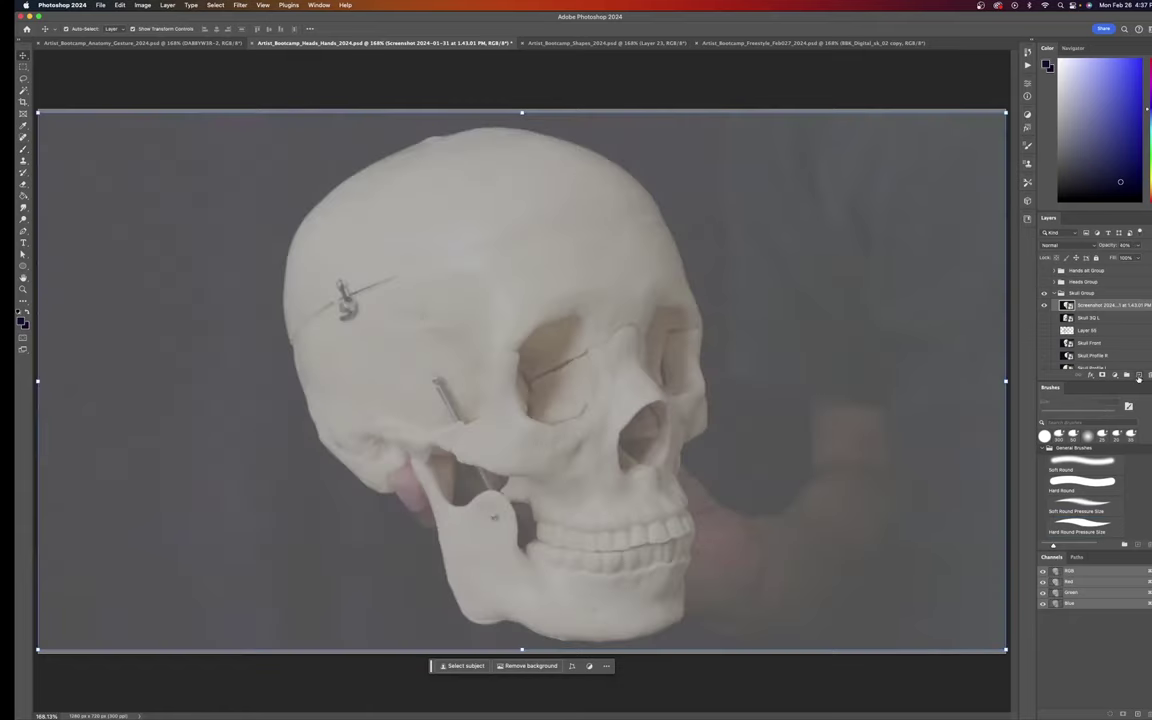
click(1137, 376)
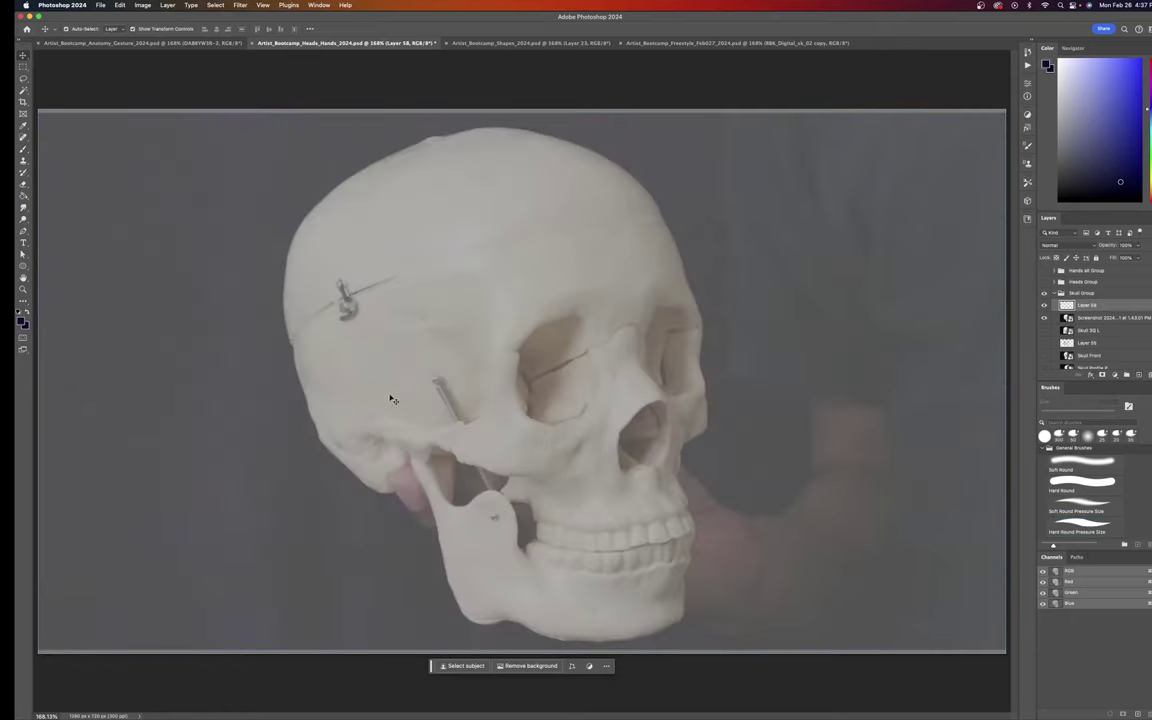
Step: Enlarge the brush to 15 px and trace the skull's outer contour around the cranium, face and jaw
key(b)
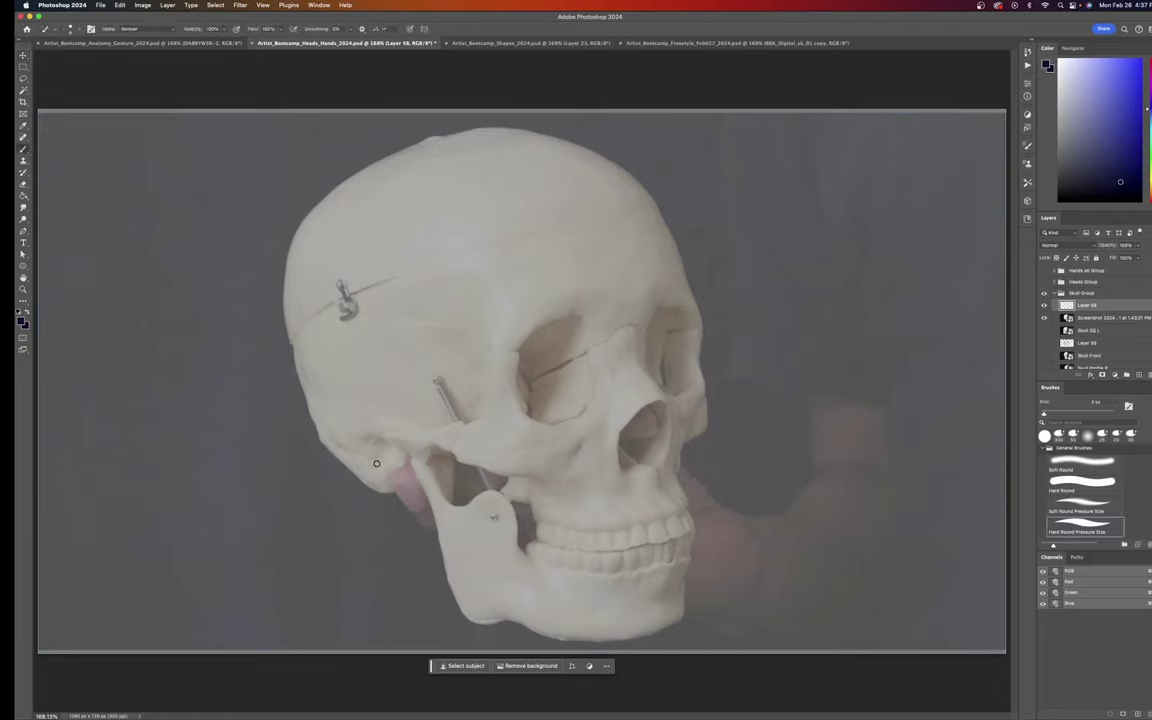
key(bracketright)
key(bracketright)
mouse_move(389, 492)
mouse_down()
mouse_move(335, 460)
mouse_move(300, 405)
mouse_move(285, 348)
mouse_move(280, 235)
mouse_move(292, 200)
mouse_move(330, 162)
mouse_move(423, 132)
mouse_move(500, 127)
mouse_move(620, 180)
mouse_move(678, 234)
mouse_move(705, 318)
mouse_move(696, 358)
mouse_move(710, 410)
mouse_move(679, 463)
mouse_move(695, 525)
mouse_move(682, 614)
mouse_move(617, 640)
mouse_move(472, 618)
mouse_move(405, 453)
mouse_up()
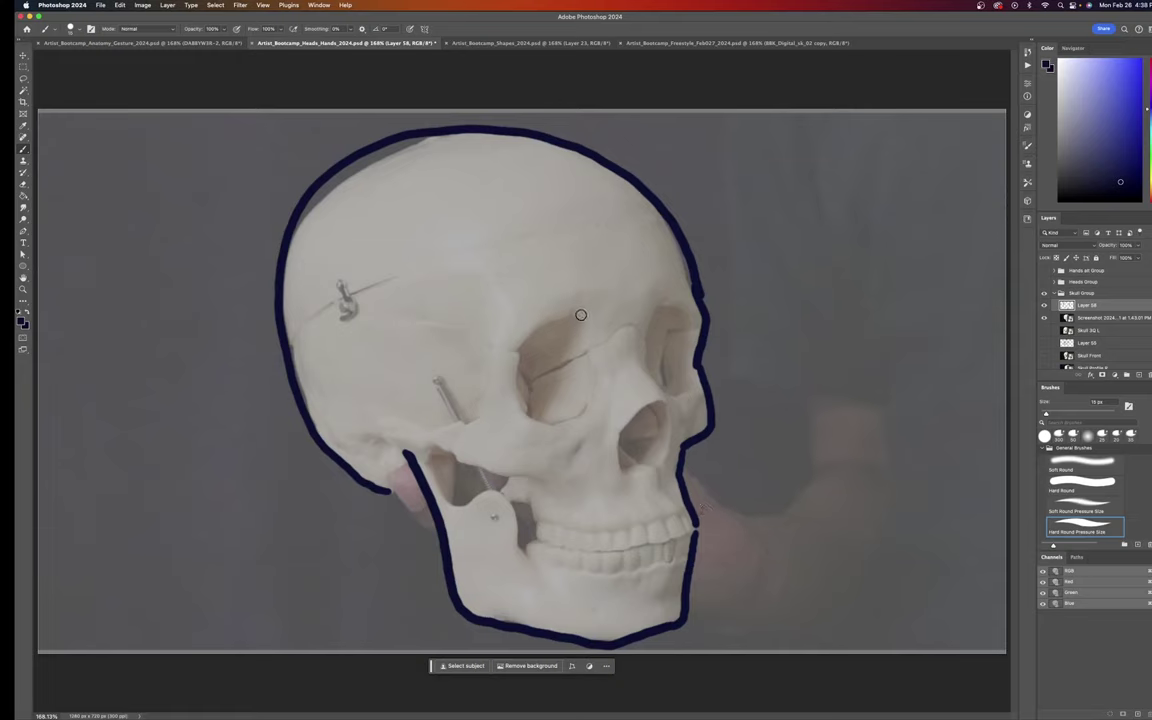
Step: Outline both eye sockets and the nasal opening of the skull
mouse_move(581, 315)
mouse_down()
mouse_move(530, 339)
mouse_move(522, 362)
mouse_move(521, 391)
mouse_move(543, 421)
mouse_move(574, 418)
mouse_move(593, 397)
mouse_move(583, 321)
mouse_up()
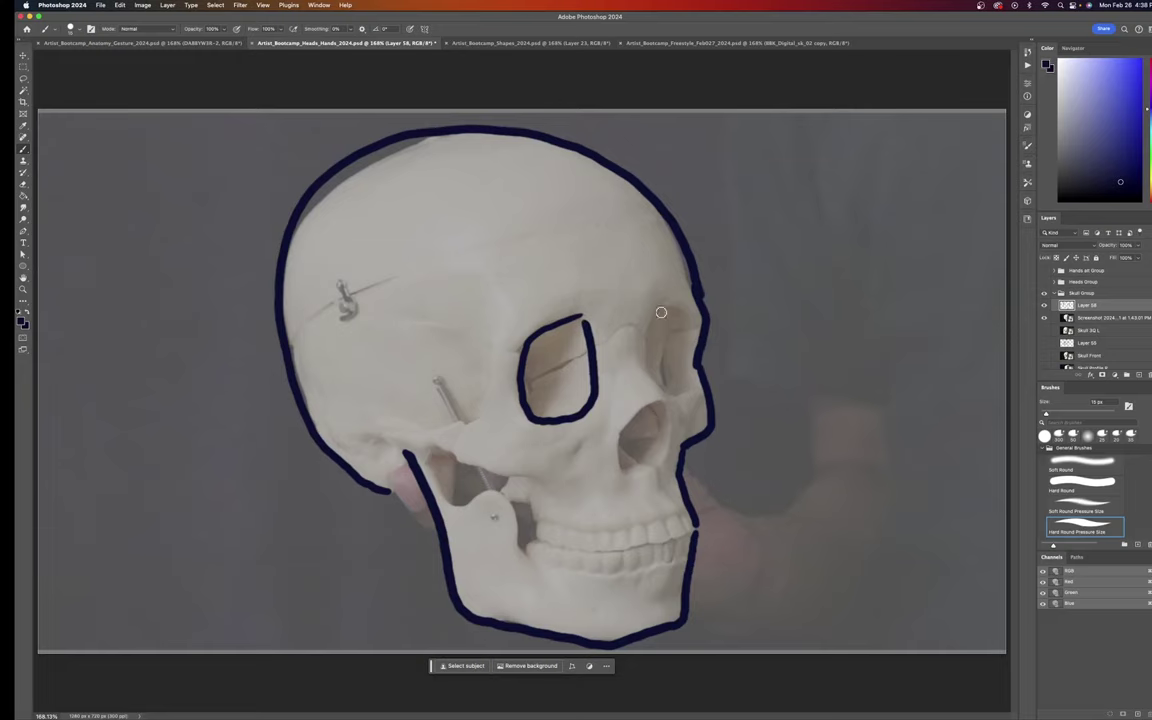
mouse_move(661, 312)
mouse_down()
mouse_move(645, 357)
mouse_move(680, 388)
mouse_move(695, 345)
mouse_move(663, 308)
mouse_up()
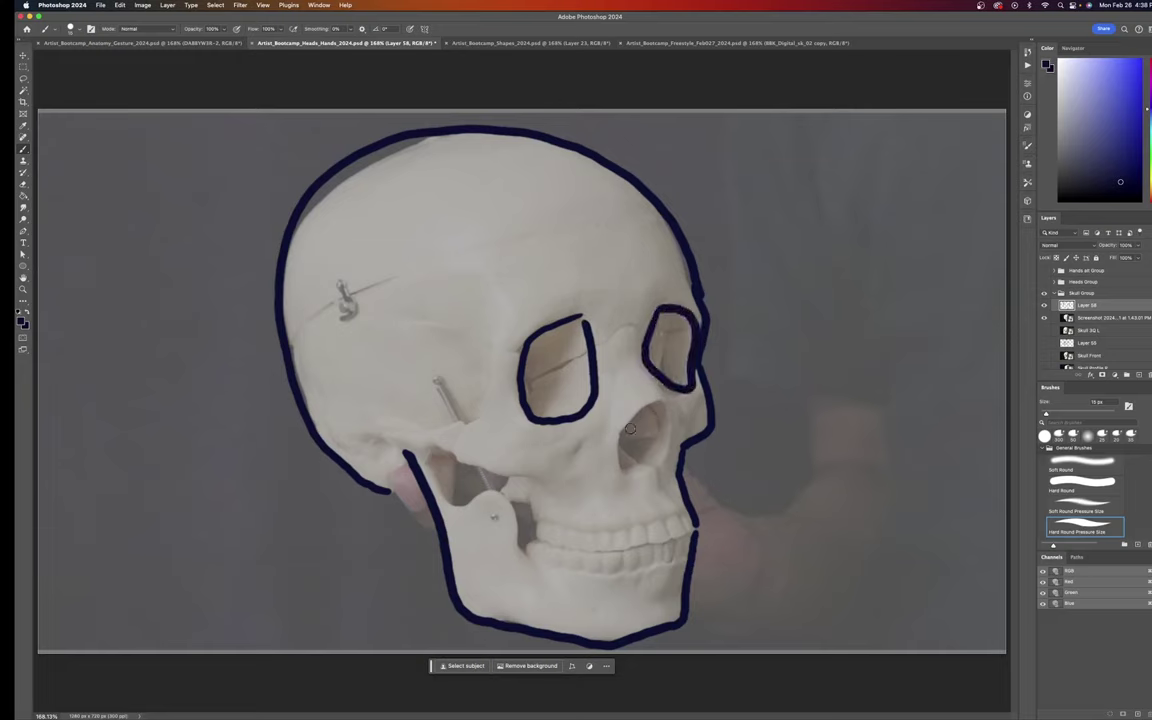
mouse_move(655, 403)
mouse_down()
mouse_move(621, 439)
mouse_move(623, 468)
mouse_move(654, 464)
mouse_move(655, 404)
mouse_up()
Step: Trace the temple ridge behind the near eye socket and the upper and lower edges of the cheekbone
drag(491, 322, 474, 422)
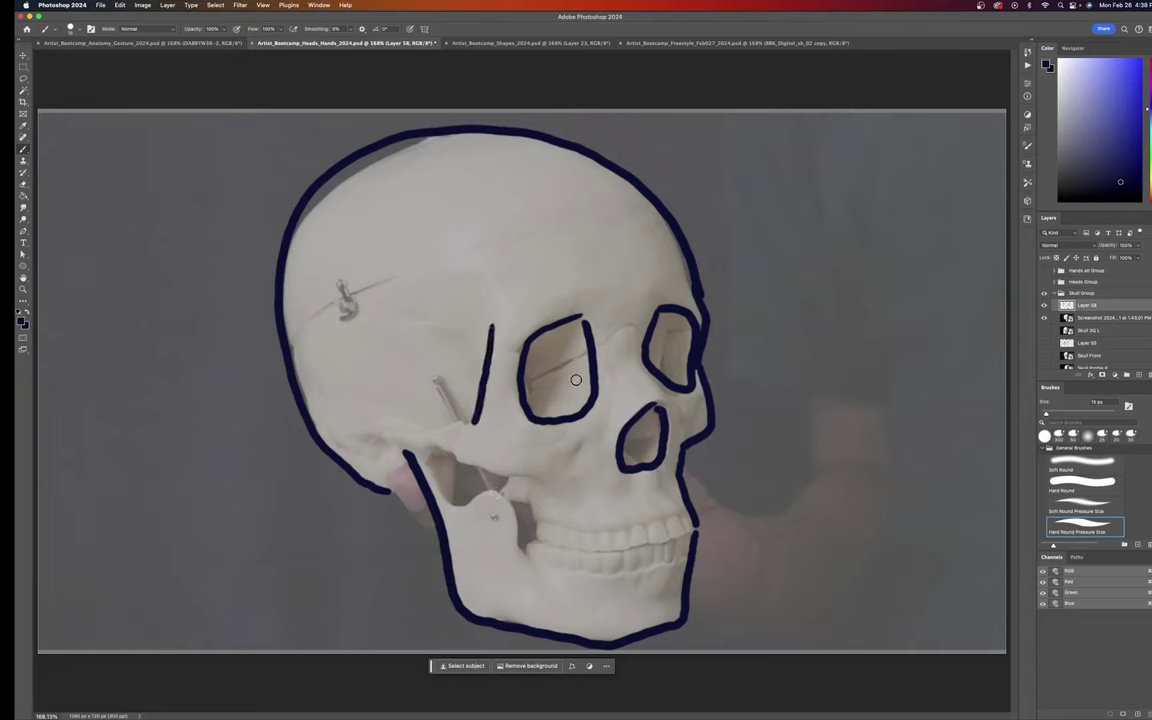
drag(451, 279, 499, 312)
mouse_move(469, 422)
mouse_down()
mouse_move(400, 433)
mouse_move(462, 465)
mouse_move(537, 482)
mouse_move(555, 505)
mouse_up()
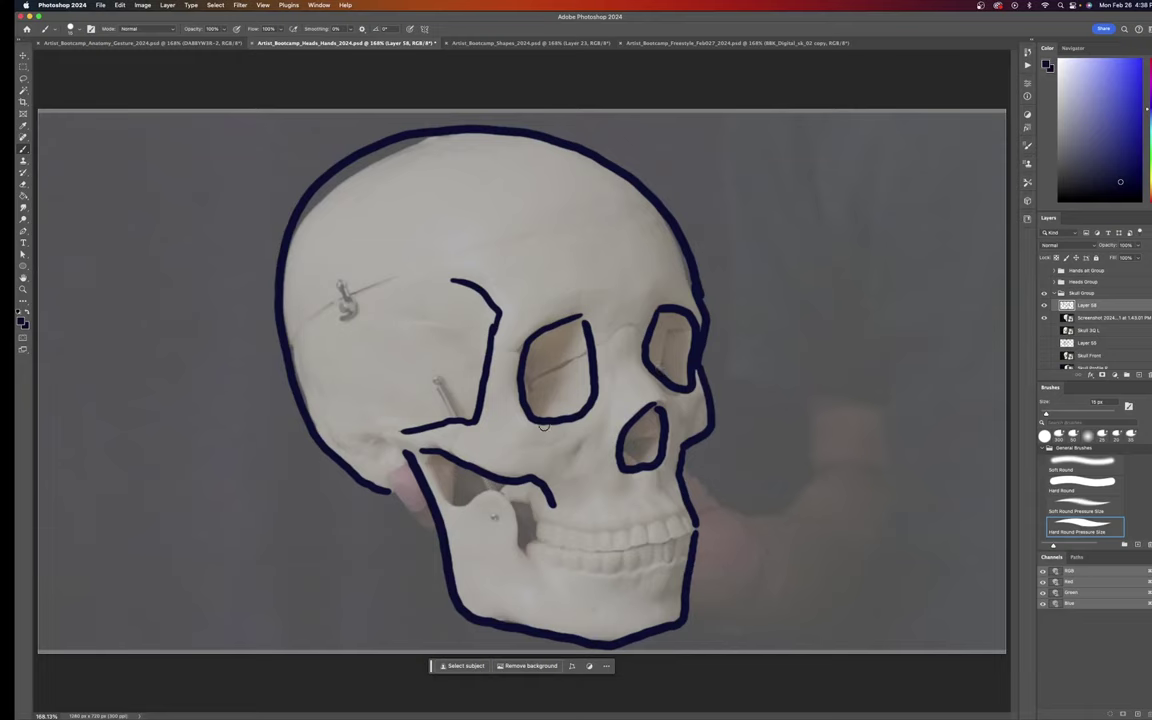
Step: Draw the line between the teeth and marks for the nose base and eyes, and sketch an ear behind the jaw
drag(541, 541, 703, 535)
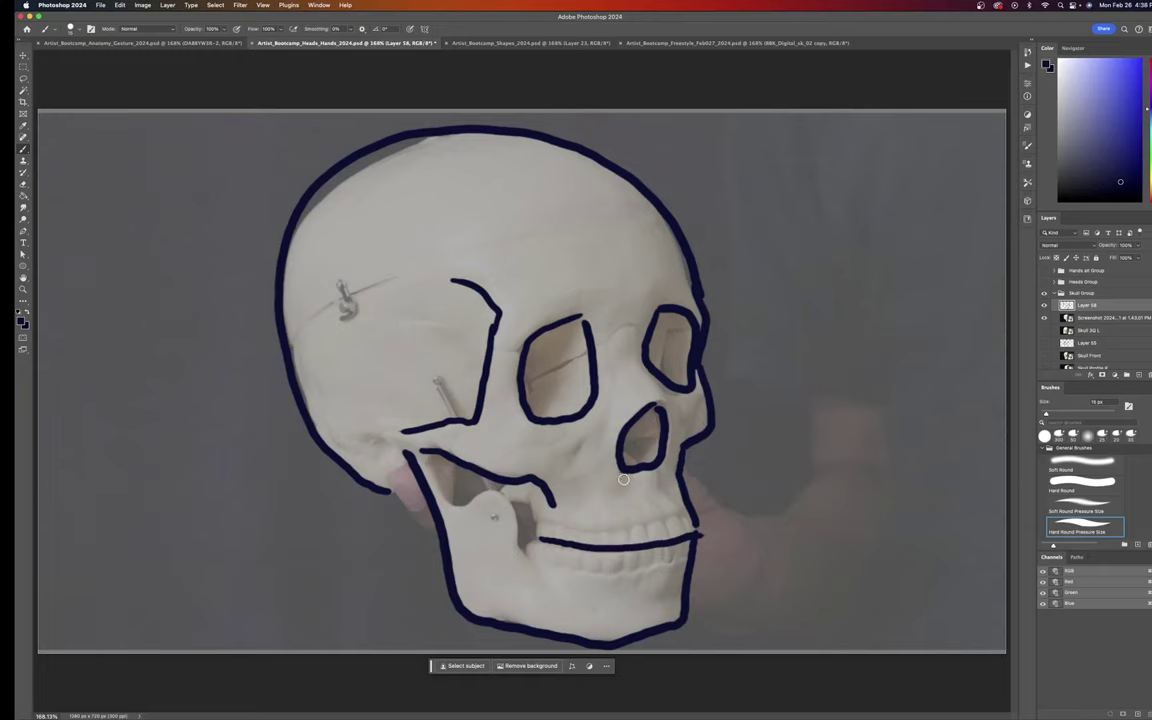
drag(625, 481, 660, 477)
drag(549, 379, 574, 377)
drag(665, 357, 689, 355)
mouse_move(392, 427)
mouse_down()
mouse_move(355, 403)
mouse_move(352, 487)
mouse_move(368, 514)
mouse_move(405, 528)
mouse_move(393, 504)
mouse_move(362, 498)
mouse_move(434, 497)
mouse_up()
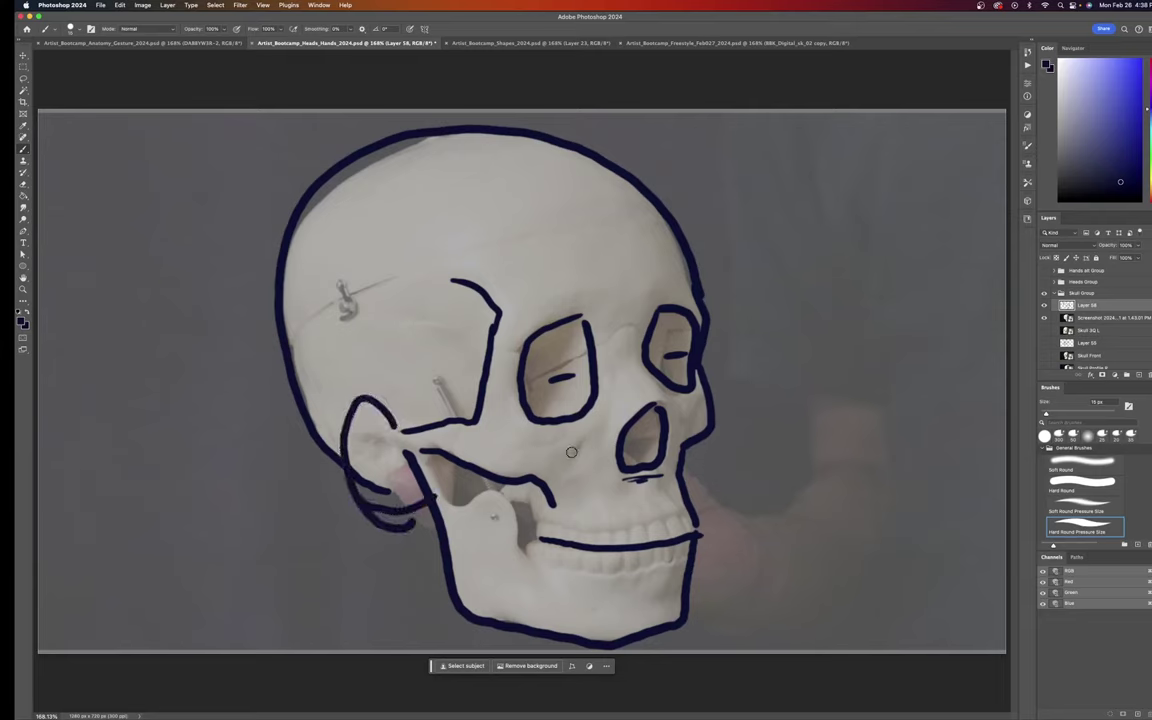
Step: Draw the temporal curve across the side of the skull, plus plane lines on the cheekbone and from cheek to chin
mouse_move(286, 348)
mouse_down()
mouse_move(316, 271)
mouse_move(365, 252)
mouse_move(425, 256)
mouse_move(454, 281)
mouse_up()
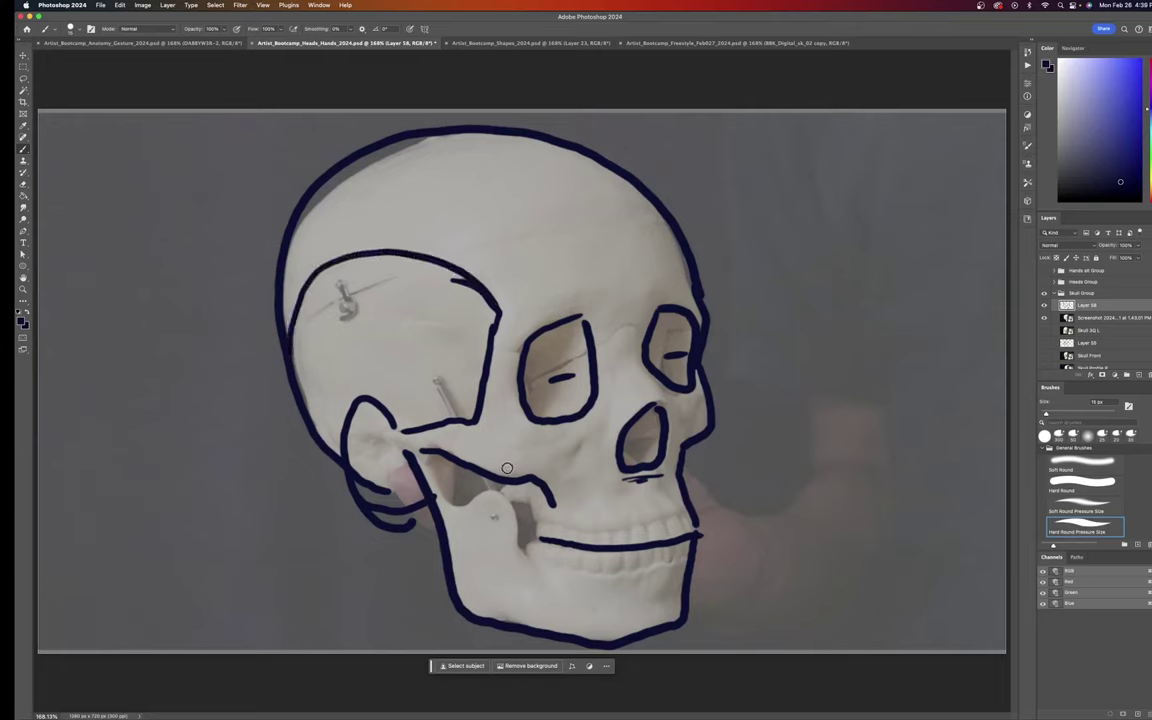
drag(453, 422, 455, 460)
mouse_move(542, 491)
mouse_down()
mouse_move(567, 572)
mouse_move(614, 637)
mouse_up()
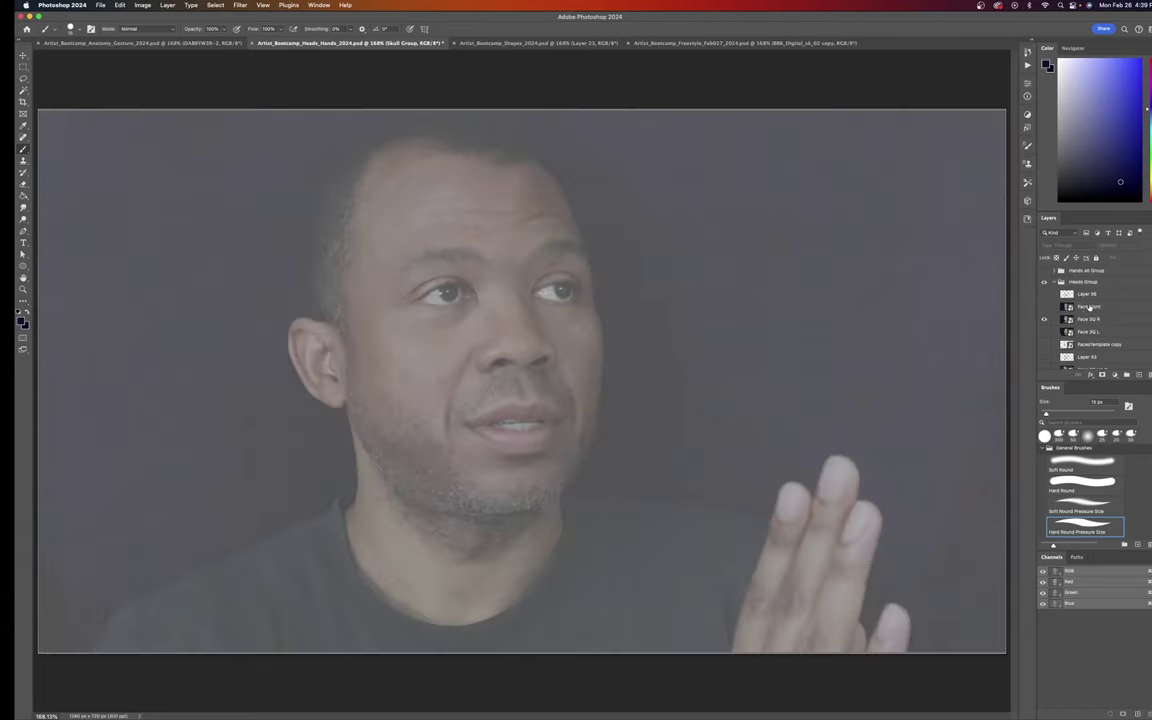
Step: Add a new layer above Face 3Q R in the Heads Group and trace the head's outline around the cranium, face and jaw
click(1087, 320)
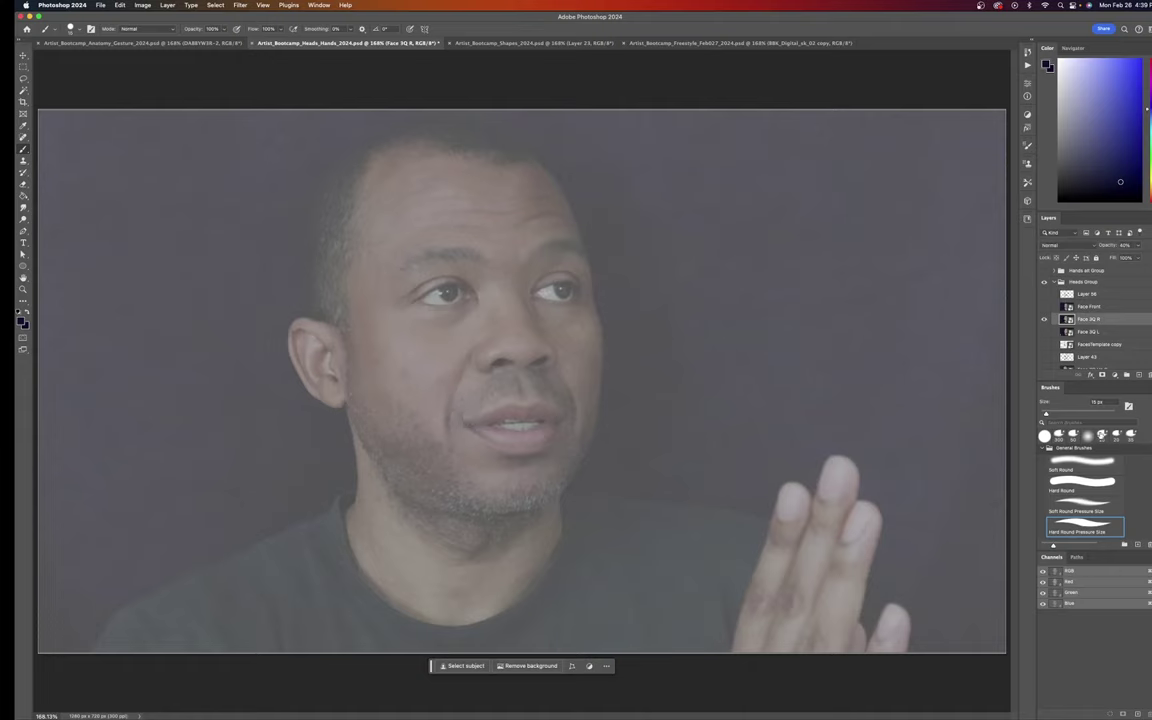
click(1139, 375)
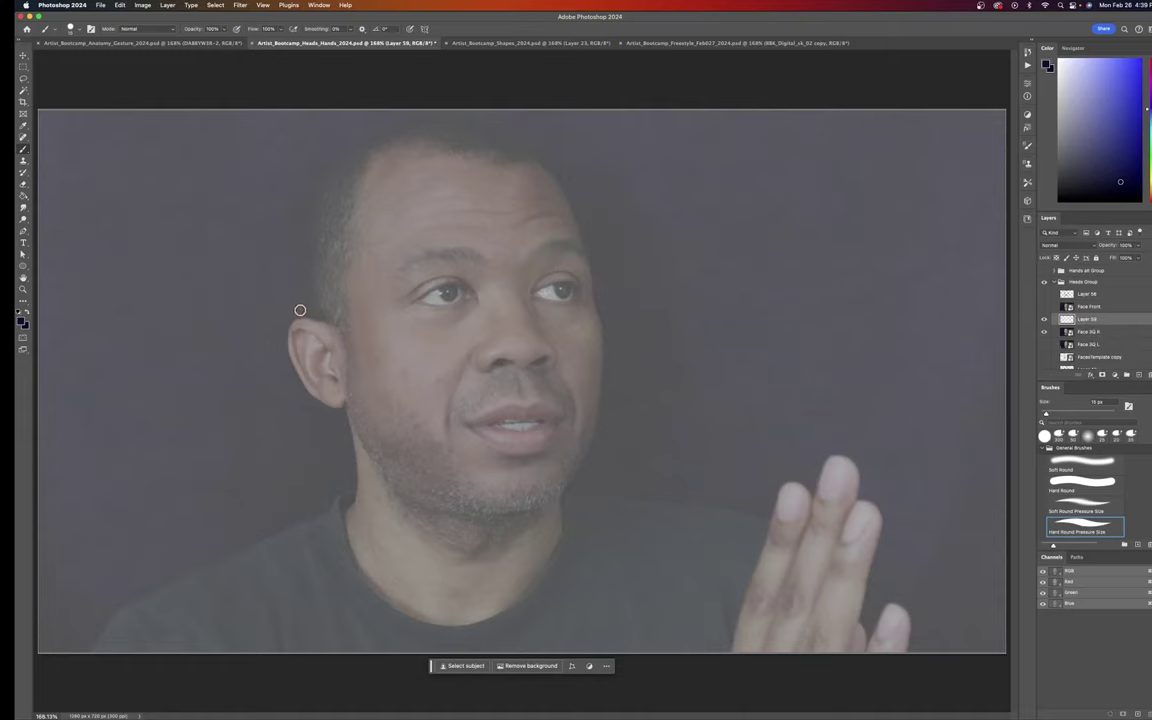
mouse_move(300, 317)
mouse_down()
mouse_move(283, 216)
mouse_move(306, 162)
mouse_move(351, 124)
mouse_move(455, 108)
mouse_move(527, 134)
mouse_move(571, 185)
mouse_move(596, 258)
mouse_move(604, 368)
mouse_move(568, 481)
mouse_move(548, 499)
mouse_move(481, 511)
mouse_up()
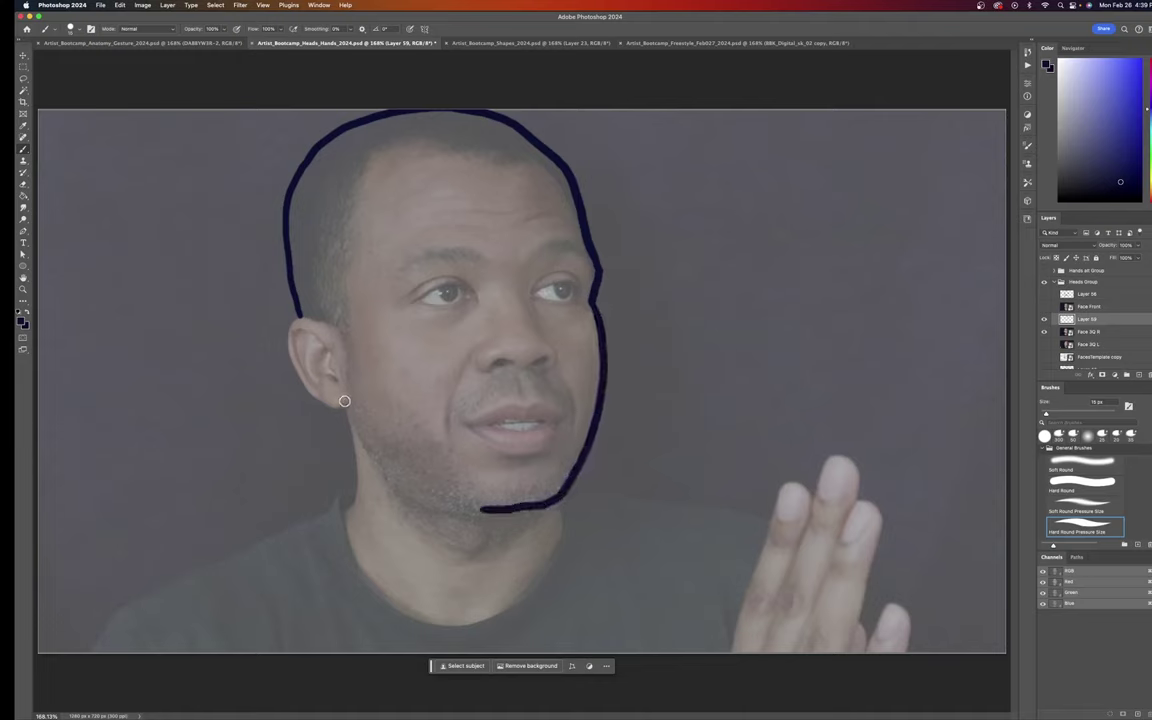
mouse_move(342, 388)
mouse_down()
mouse_move(358, 457)
mouse_move(380, 480)
mouse_move(484, 510)
mouse_up()
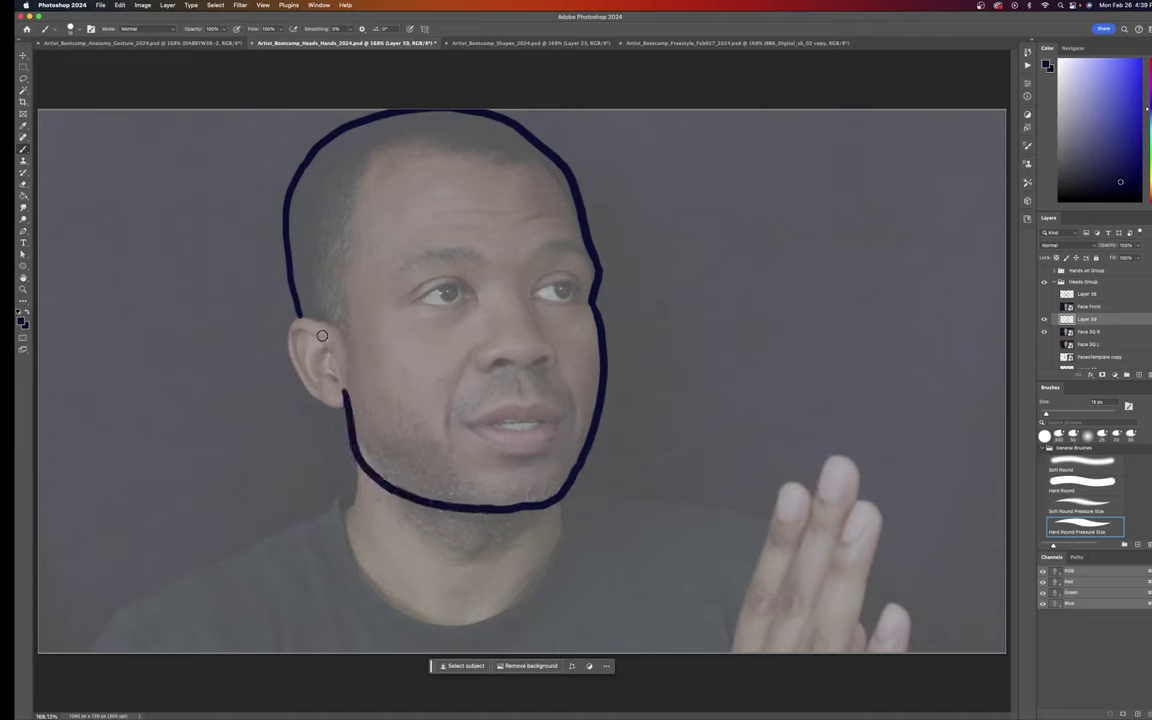
Step: Draw horizontal marks for the nose base, eyes, mouth line, brow and hairline on the face, and outline the near ear
drag(490, 376, 566, 372)
drag(440, 295, 568, 292)
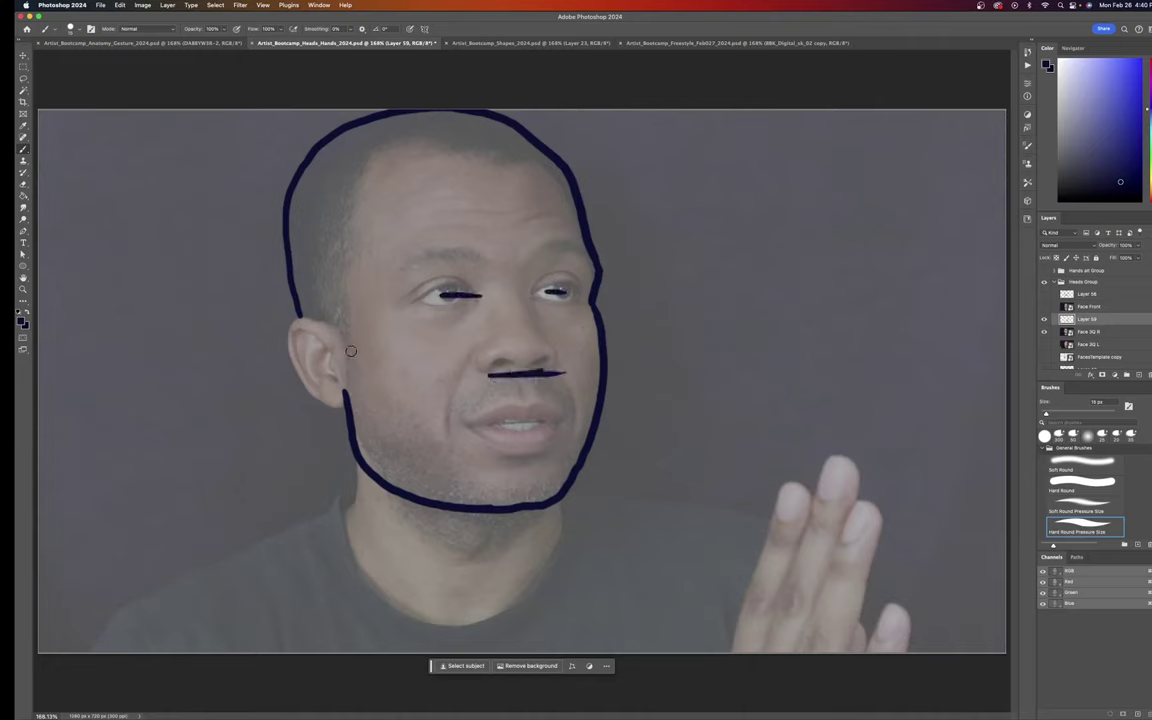
mouse_move(336, 320)
mouse_down()
mouse_move(283, 335)
mouse_move(288, 361)
mouse_move(338, 400)
mouse_up()
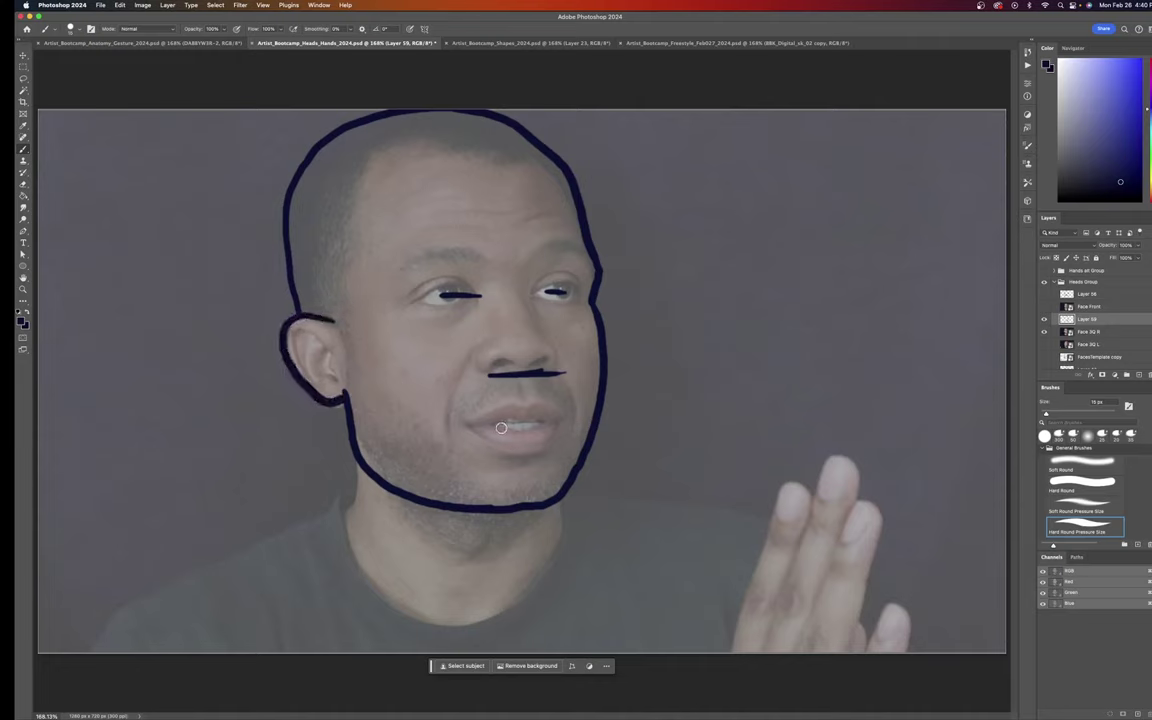
drag(468, 428, 566, 421)
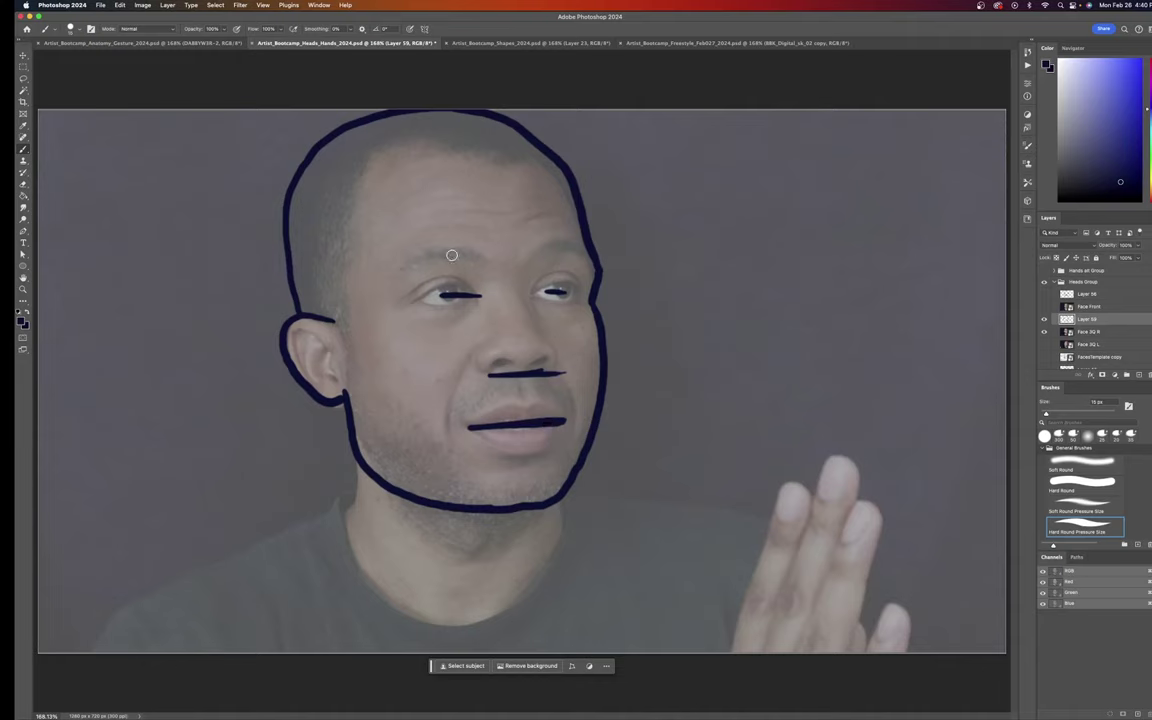
mouse_move(408, 254)
mouse_down()
mouse_move(496, 245)
mouse_move(418, 254)
mouse_move(590, 250)
mouse_up()
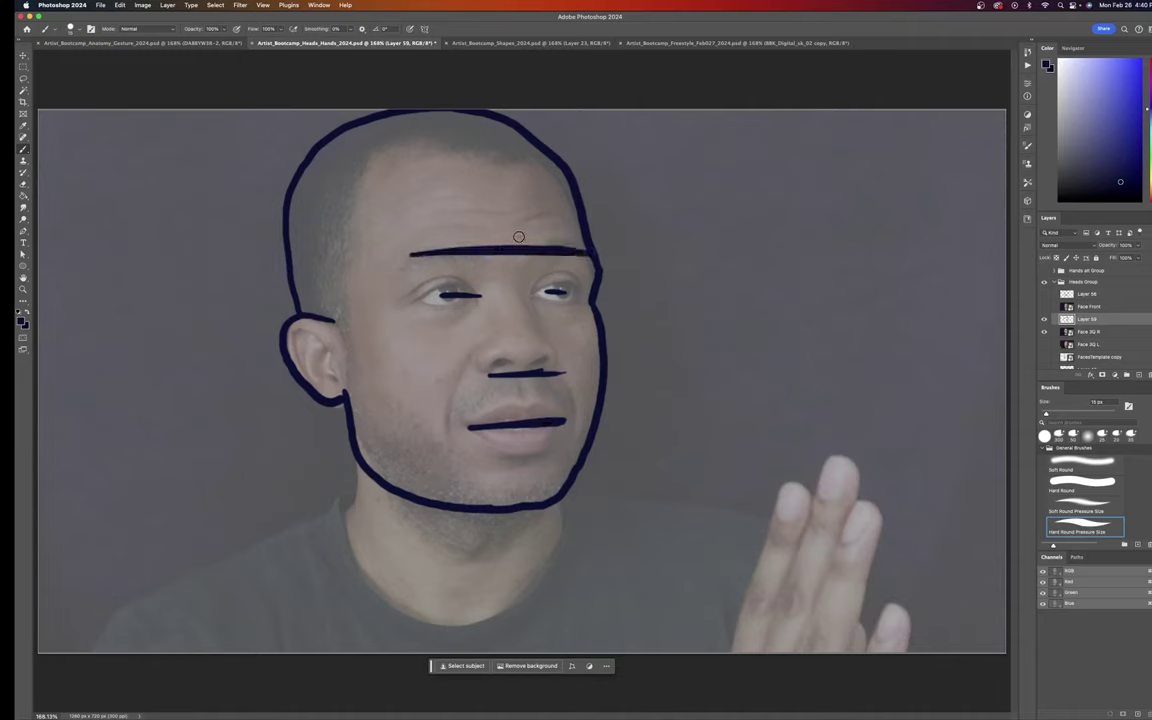
drag(448, 163, 540, 162)
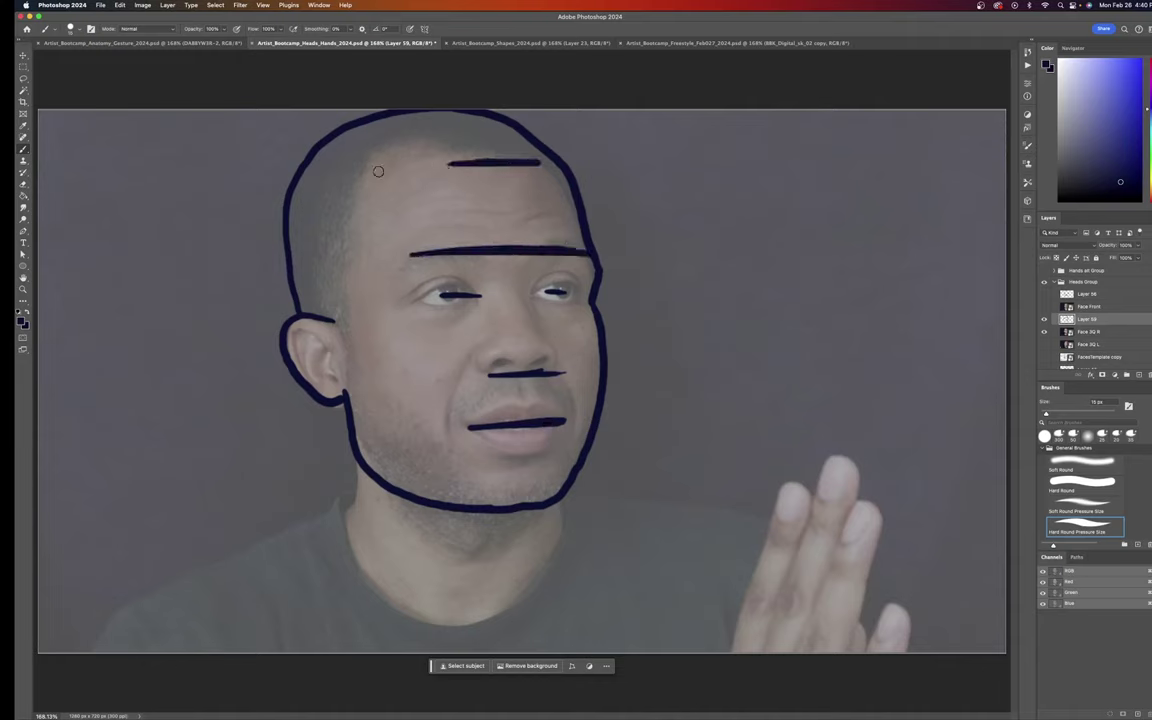
Step: Draw the temporal curve and the side-plane line from brow over cheek to chin, plus short neck lines below the jaw
mouse_move(287, 230)
mouse_down()
mouse_move(293, 203)
mouse_move(337, 172)
mouse_move(398, 180)
mouse_move(421, 214)
mouse_move(414, 252)
mouse_up()
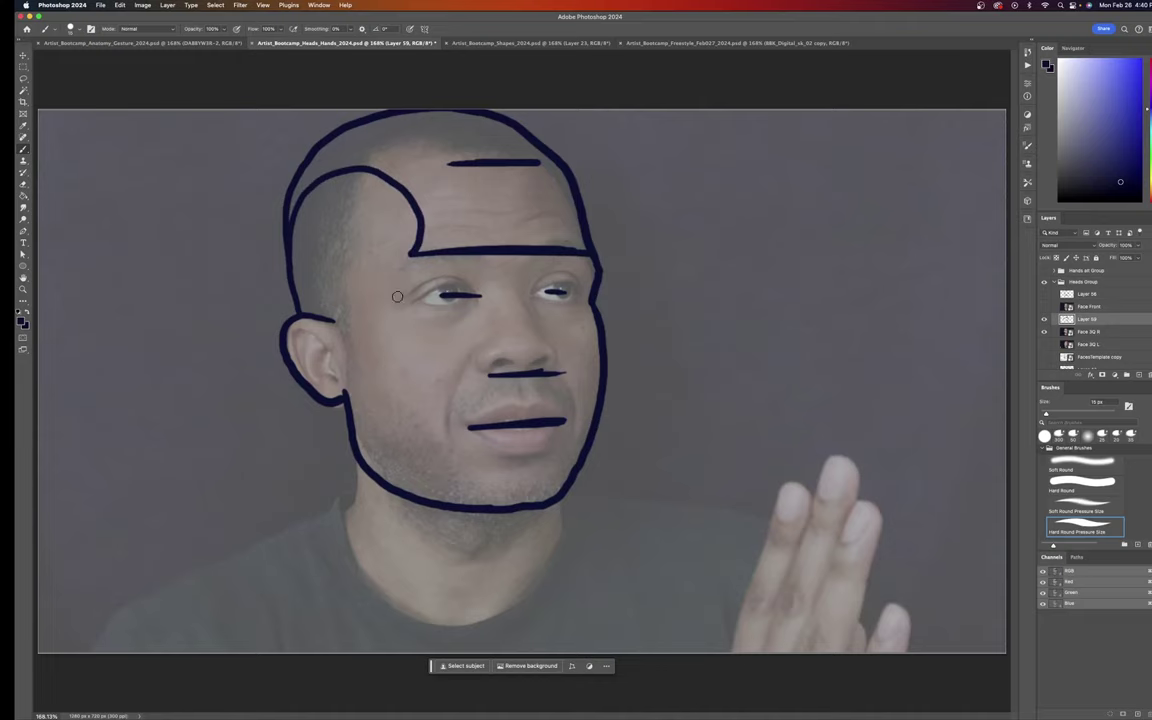
mouse_move(412, 248)
mouse_down()
mouse_move(391, 268)
mouse_move(374, 336)
mouse_move(388, 378)
mouse_move(486, 512)
mouse_up()
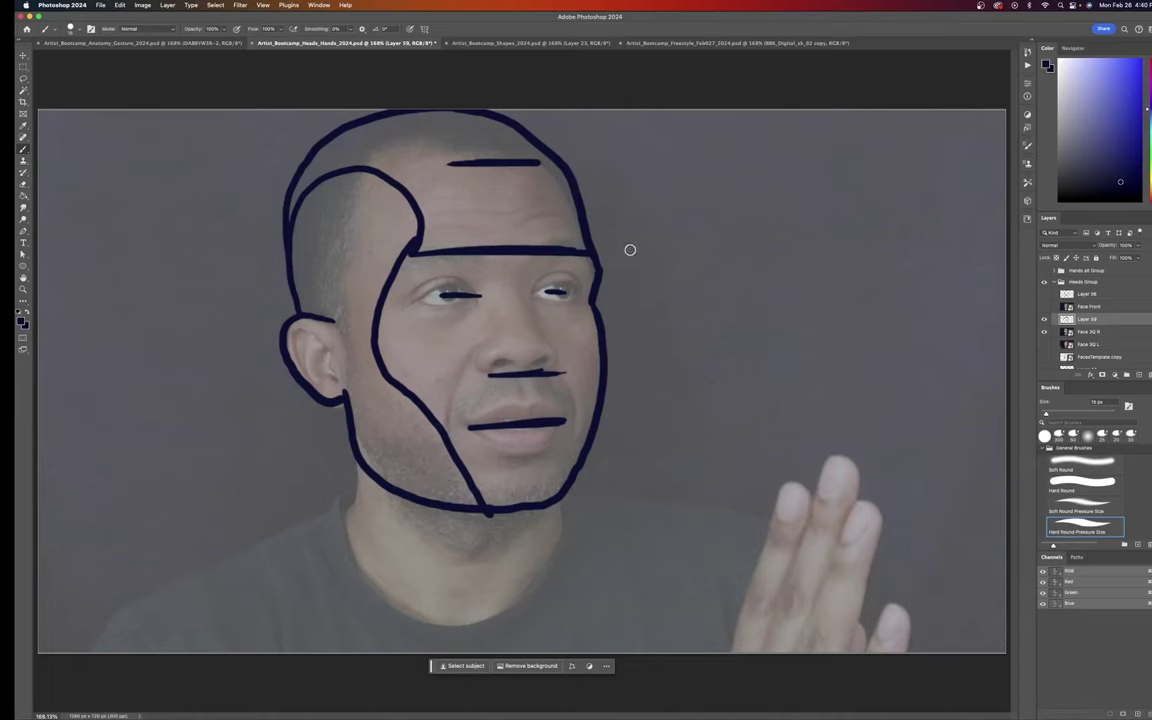
drag(355, 455, 360, 536)
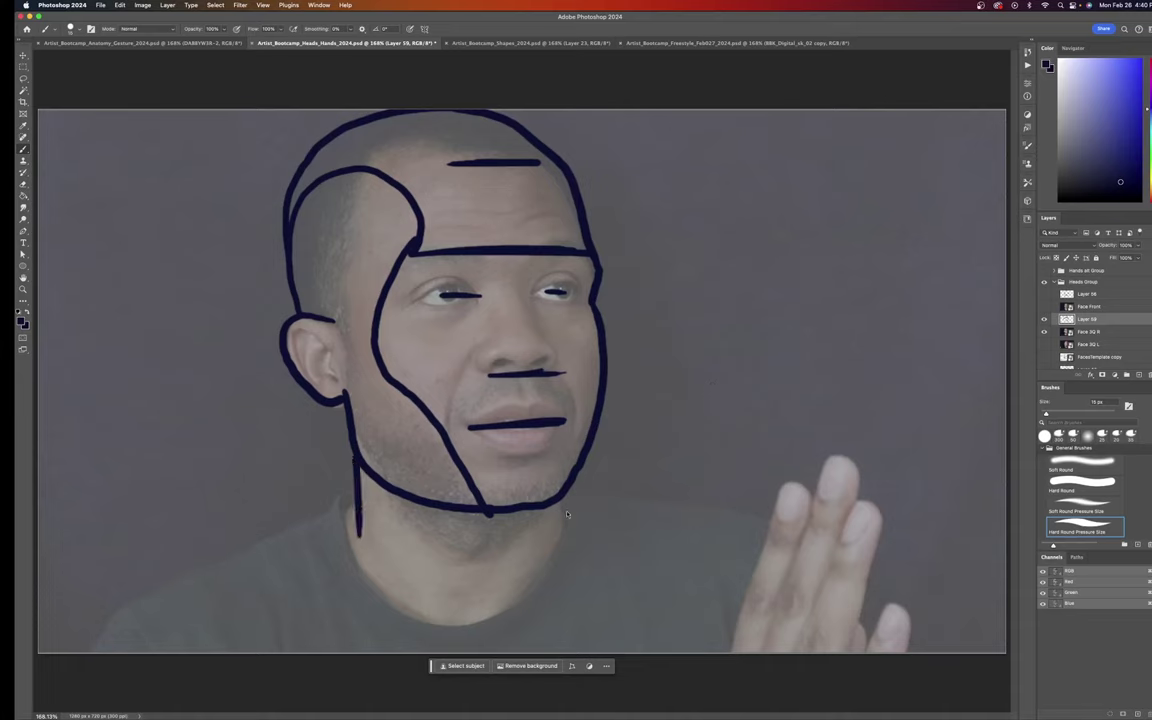
drag(558, 490, 560, 542)
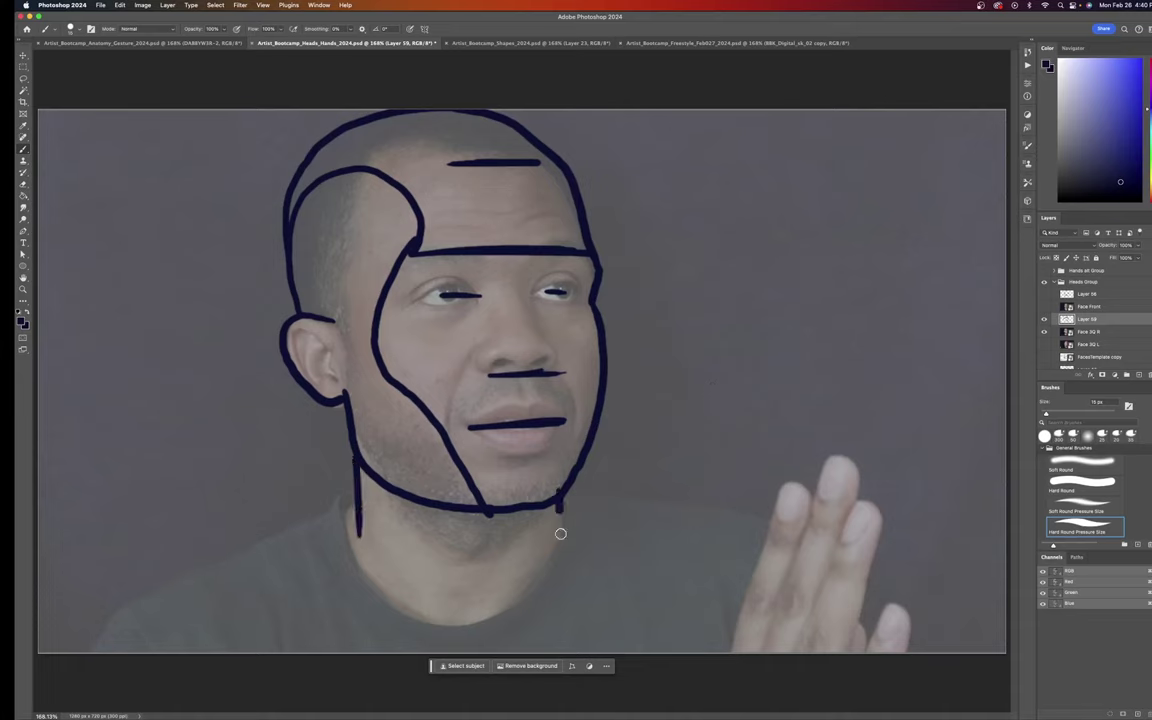
Step: Hide and collapse the Heads Group, show the Hands alt Group at 40% opacity, and add a new layer above it for brush drawing
click(1044, 282)
click(1054, 282)
click(1044, 270)
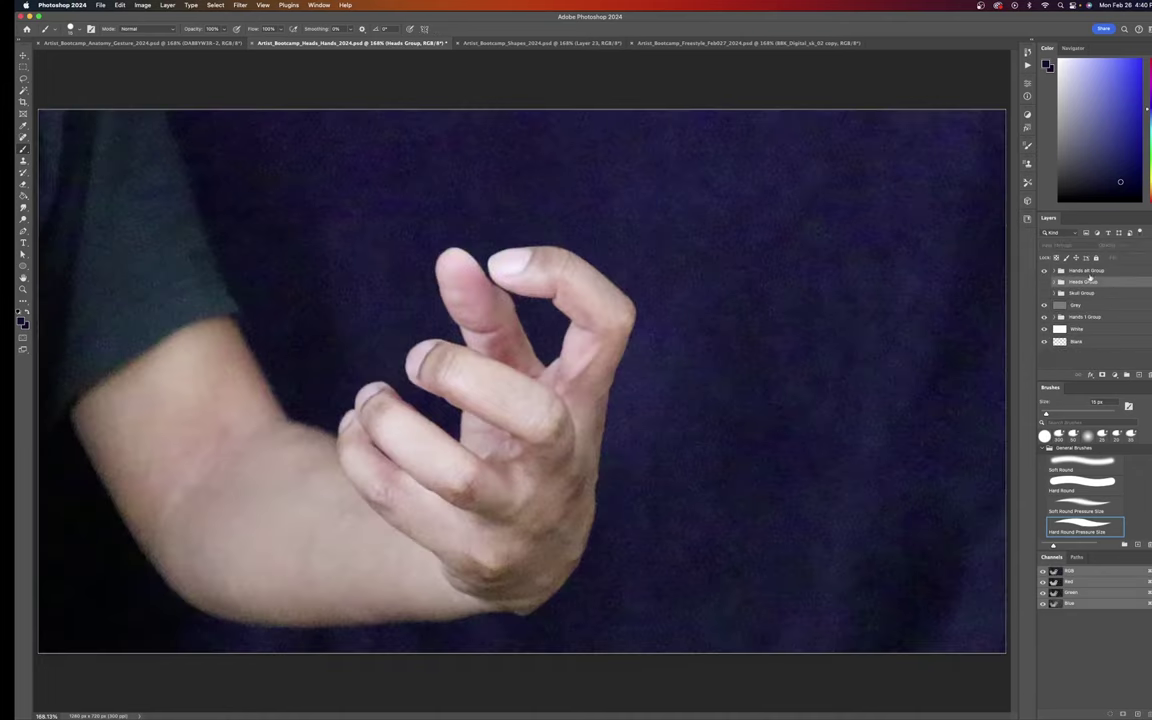
click(1086, 271)
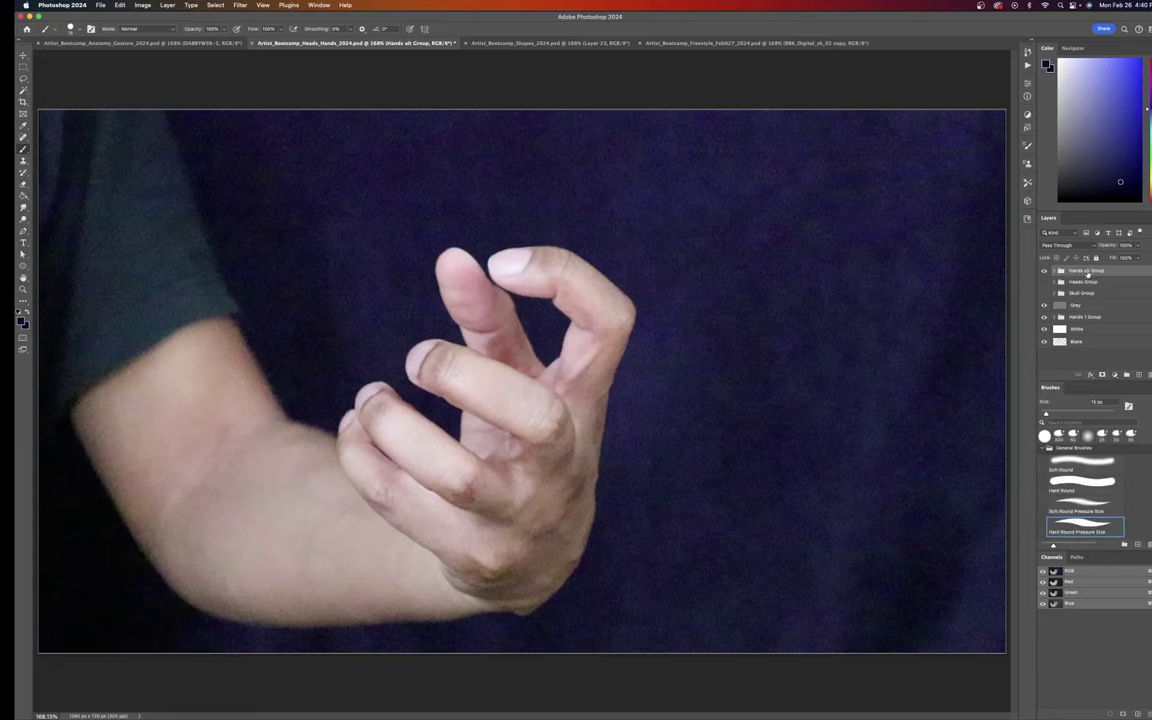
key(v)
key(4)
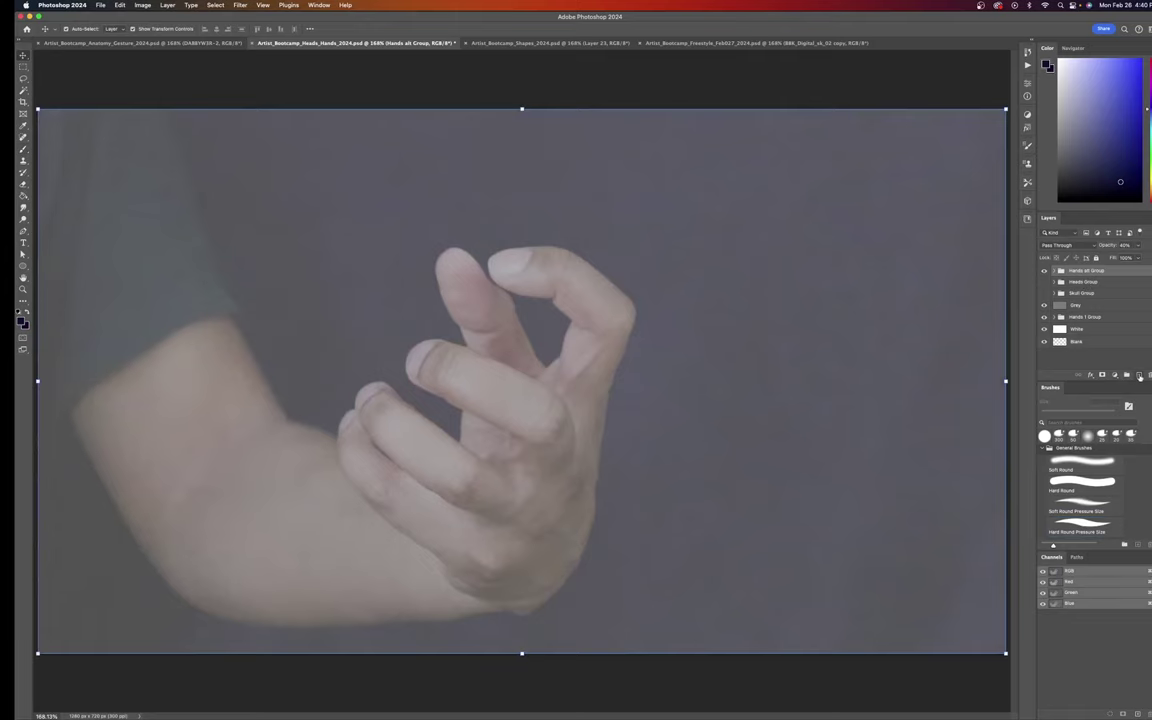
click(1139, 375)
key(b)
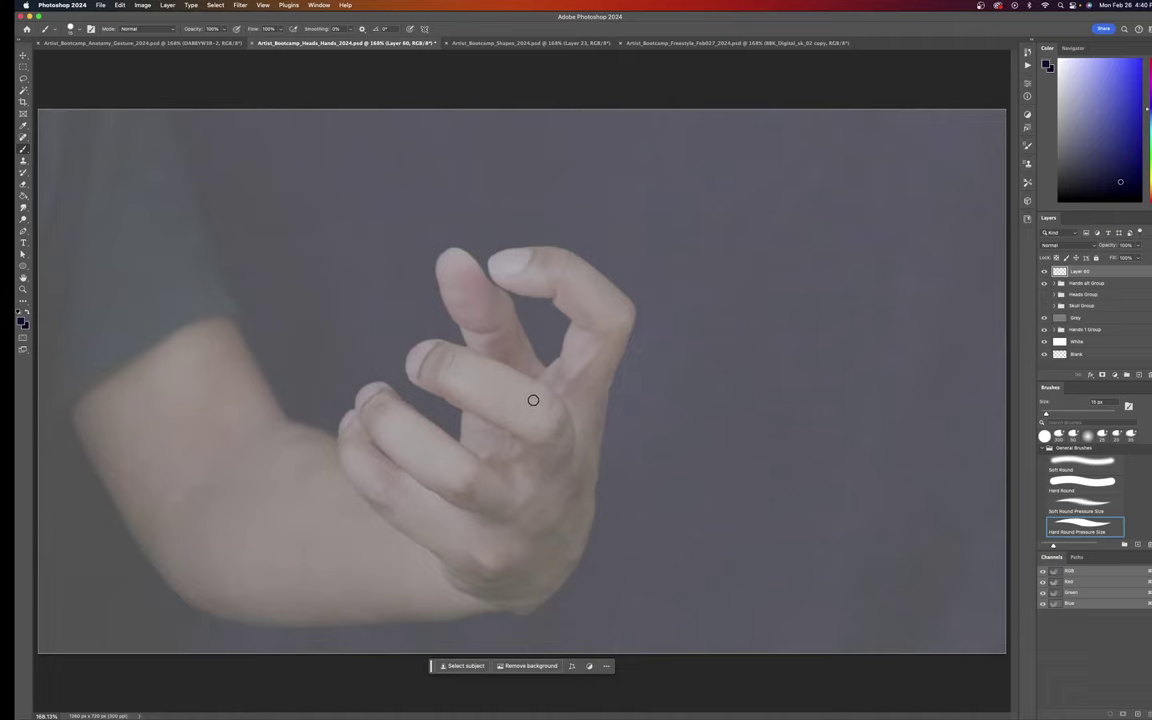
Step: Block in the back of the hand as a 3D box from the knuckles to the wrist
drag(538, 390, 447, 525)
mouse_move(542, 387)
mouse_down()
mouse_move(603, 415)
mouse_move(494, 570)
mouse_up()
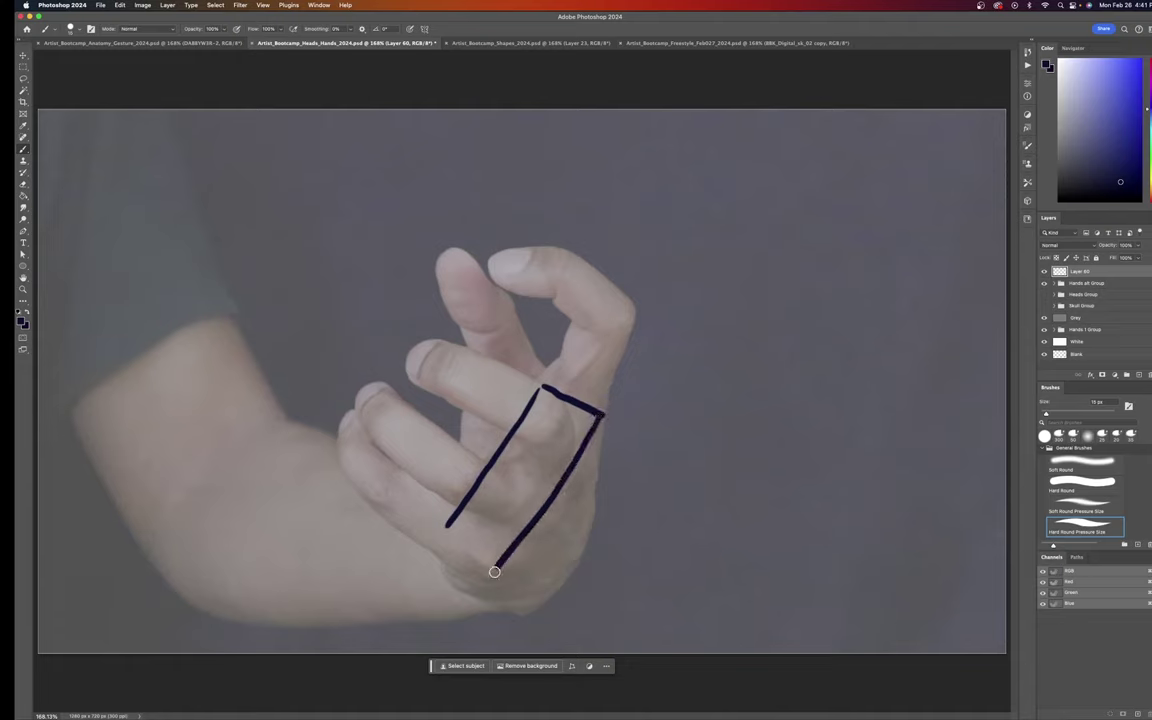
drag(447, 528, 493, 556)
drag(601, 412, 585, 558)
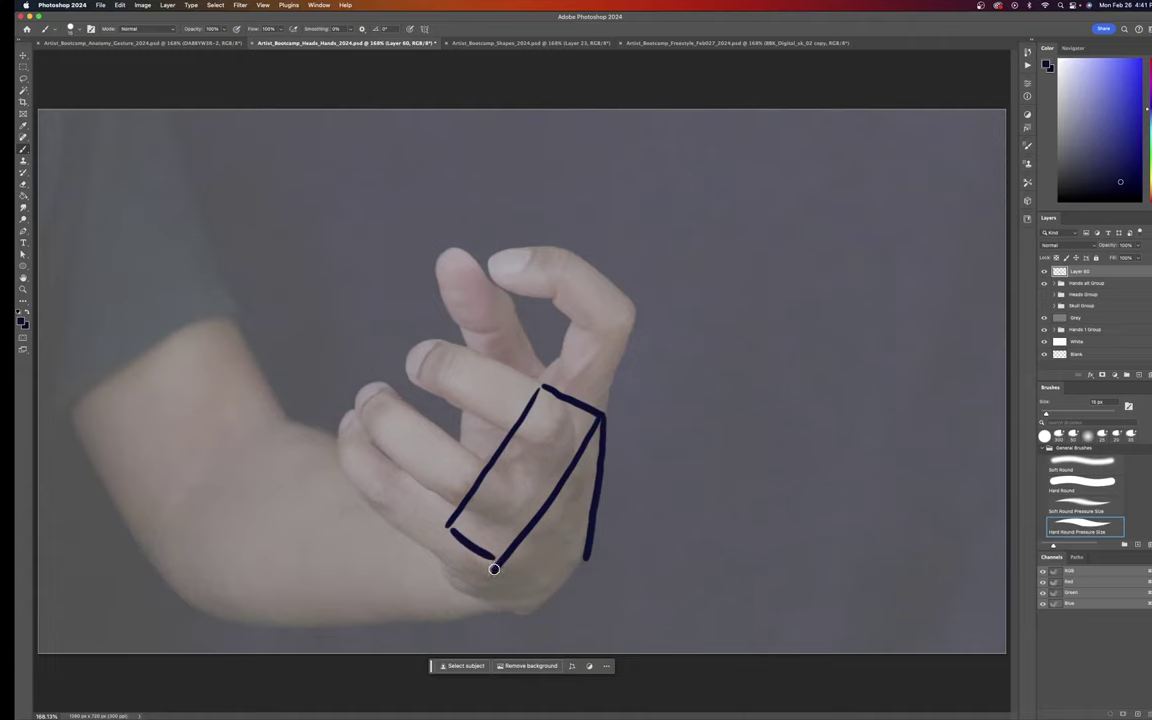
drag(493, 572, 513, 605)
mouse_move(455, 531)
mouse_down()
mouse_move(460, 601)
mouse_move(517, 615)
mouse_move(591, 556)
mouse_up()
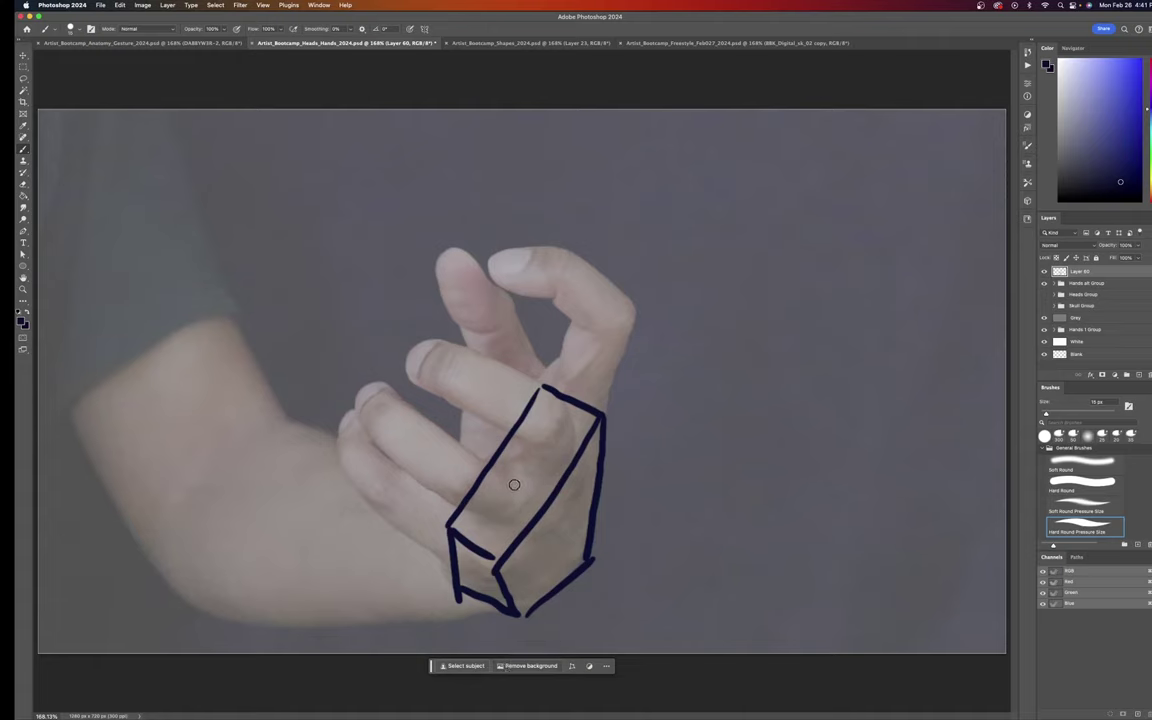
Step: Erase the box lines over the hand with a larger eraser and return to the brush
key(bracketright)
key(bracketright)
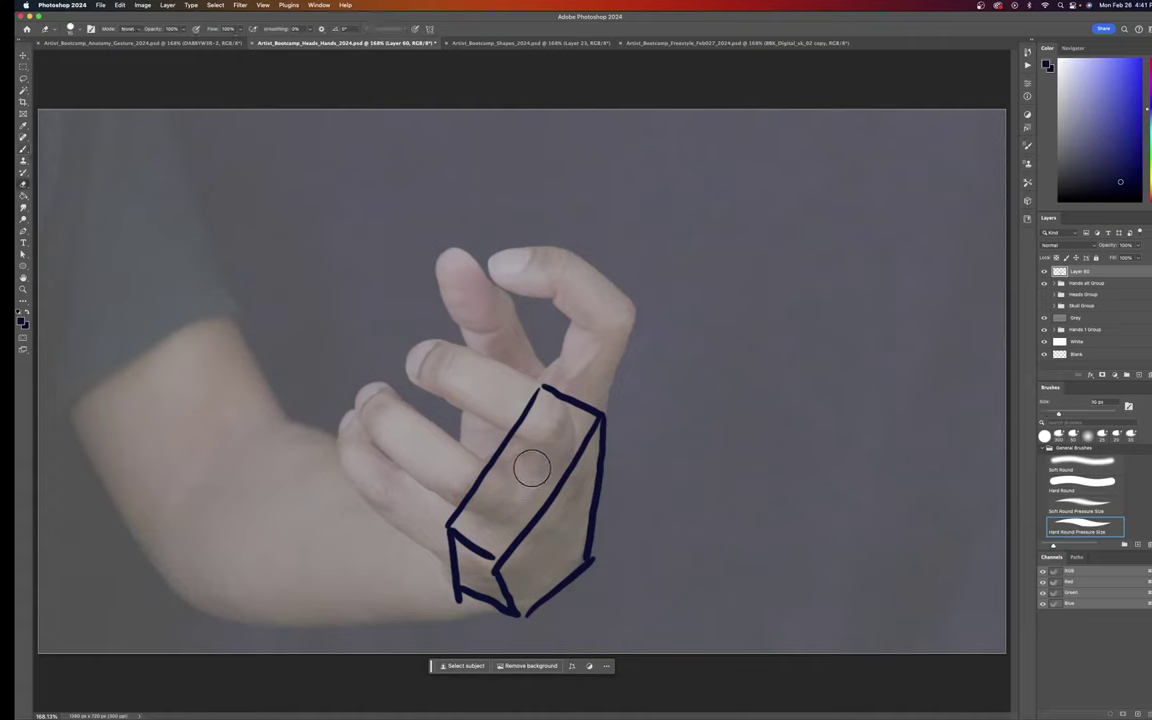
mouse_move(554, 382)
mouse_down()
mouse_move(490, 473)
mouse_move(512, 442)
mouse_move(589, 396)
mouse_move(507, 555)
mouse_move(579, 529)
mouse_move(585, 551)
mouse_move(471, 580)
mouse_move(468, 523)
mouse_move(596, 402)
mouse_move(607, 425)
mouse_move(569, 479)
mouse_move(553, 424)
mouse_move(465, 527)
mouse_up()
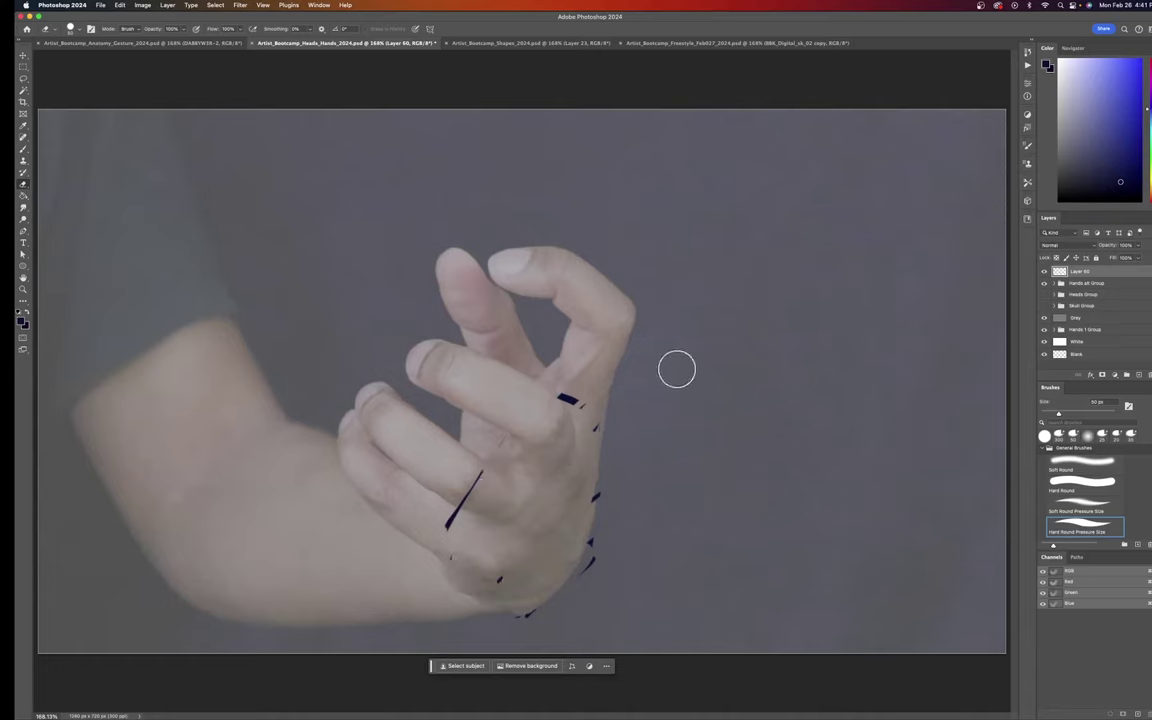
drag(576, 360, 581, 517)
key(b)
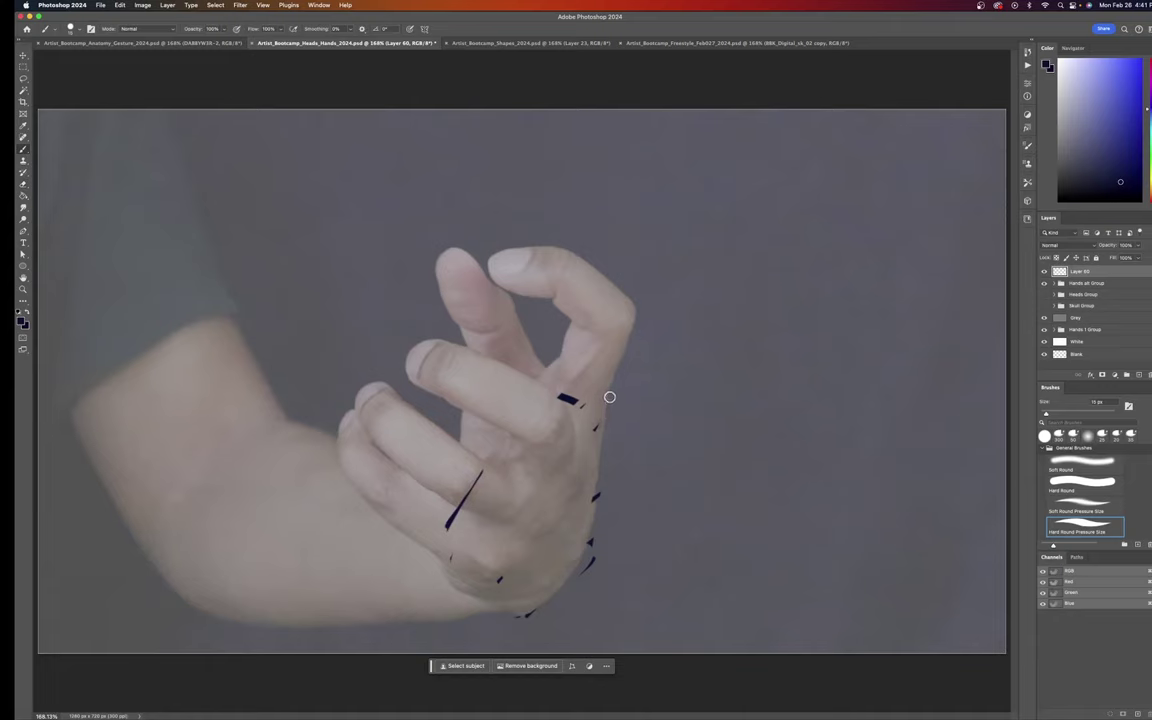
Step: Trace the outer edge of the hand down to the wrist, the little-finger knuckle, and the little and ring fingers
mouse_move(609, 389)
mouse_down()
mouse_move(586, 545)
mouse_move(569, 579)
mouse_move(507, 617)
mouse_up()
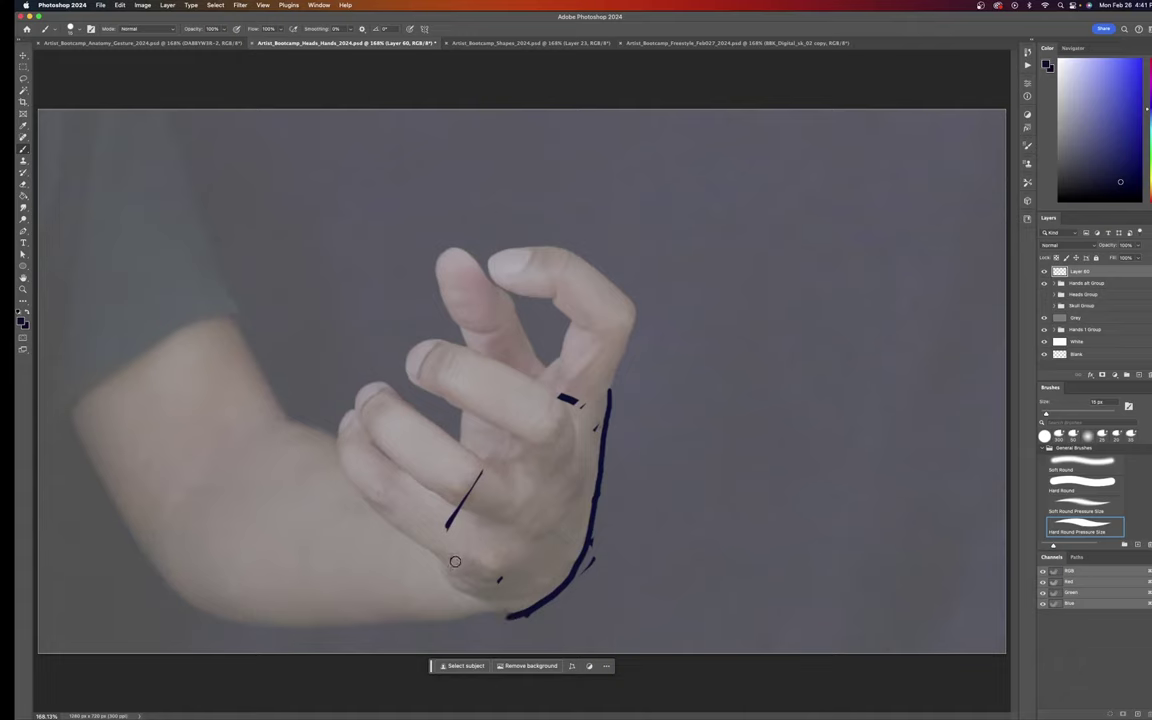
drag(440, 556, 480, 600)
mouse_move(438, 554)
mouse_down()
mouse_move(338, 453)
mouse_move(340, 418)
mouse_move(364, 385)
mouse_move(360, 424)
mouse_move(396, 461)
mouse_up()
drag(352, 407, 480, 515)
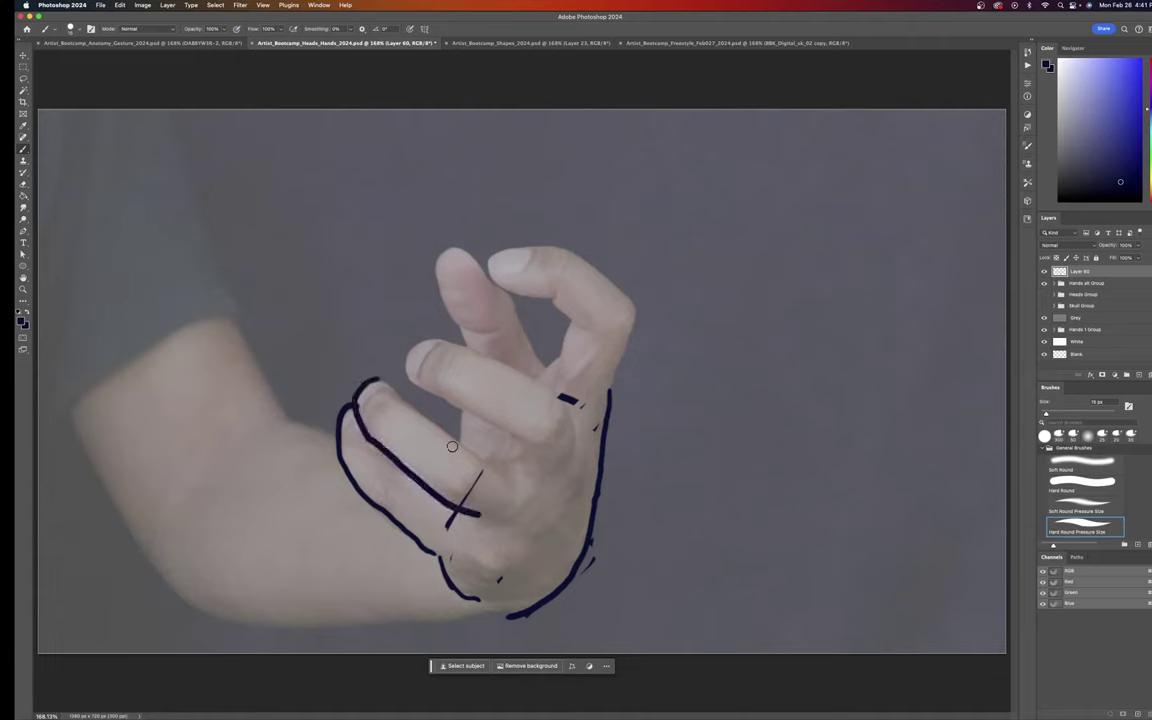
drag(381, 374, 488, 459)
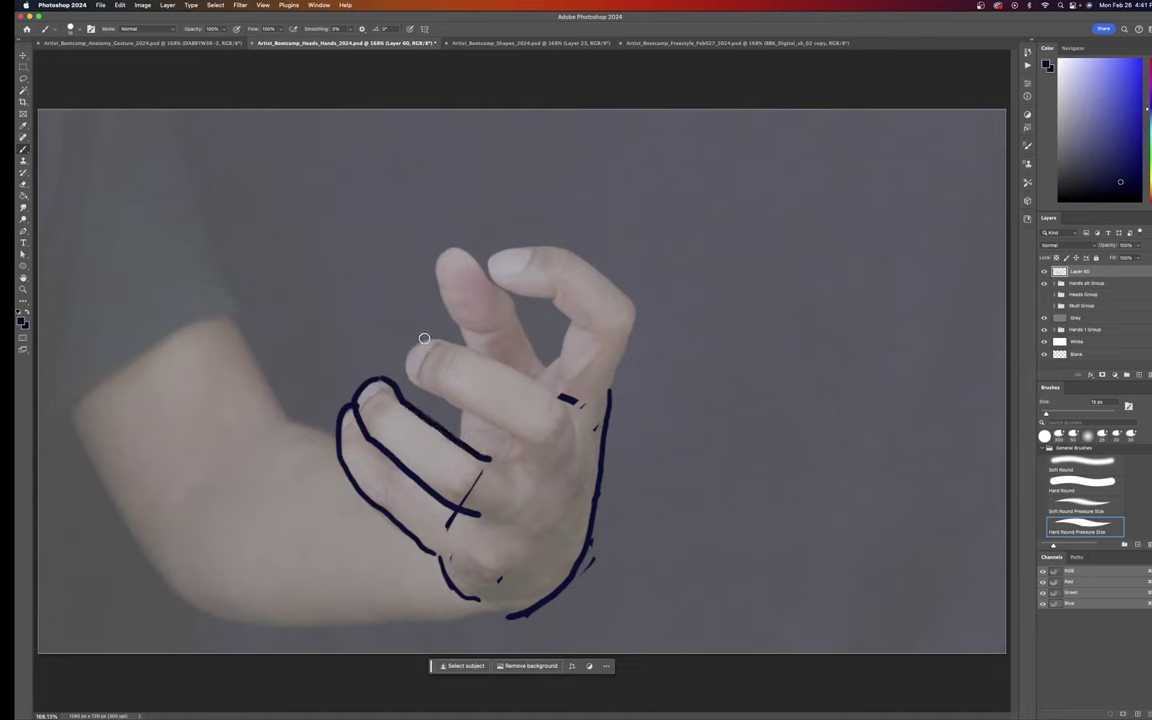
Step: Trace the outlines of the middle finger, the bent index finger and the thumb
mouse_move(419, 341)
mouse_down()
mouse_move(421, 384)
mouse_move(520, 433)
mouse_up()
mouse_move(422, 336)
mouse_down()
mouse_move(515, 362)
mouse_move(571, 399)
mouse_move(577, 464)
mouse_up()
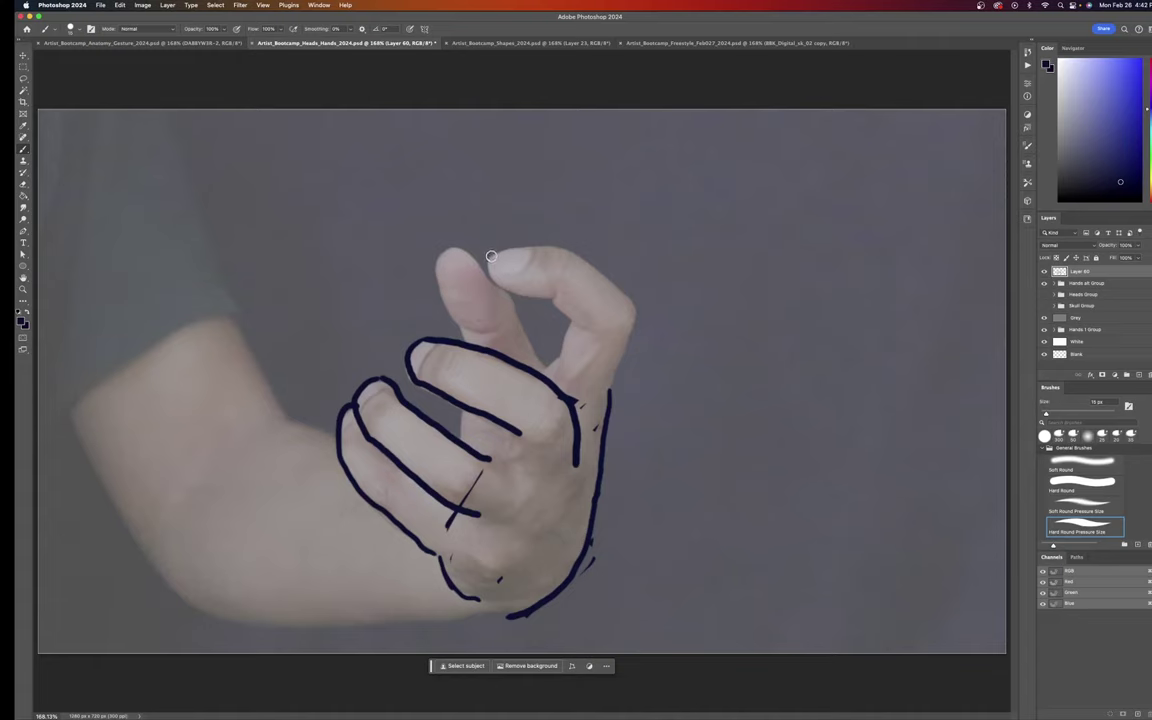
mouse_move(489, 260)
mouse_down()
mouse_move(550, 297)
mouse_move(569, 317)
mouse_move(546, 373)
mouse_up()
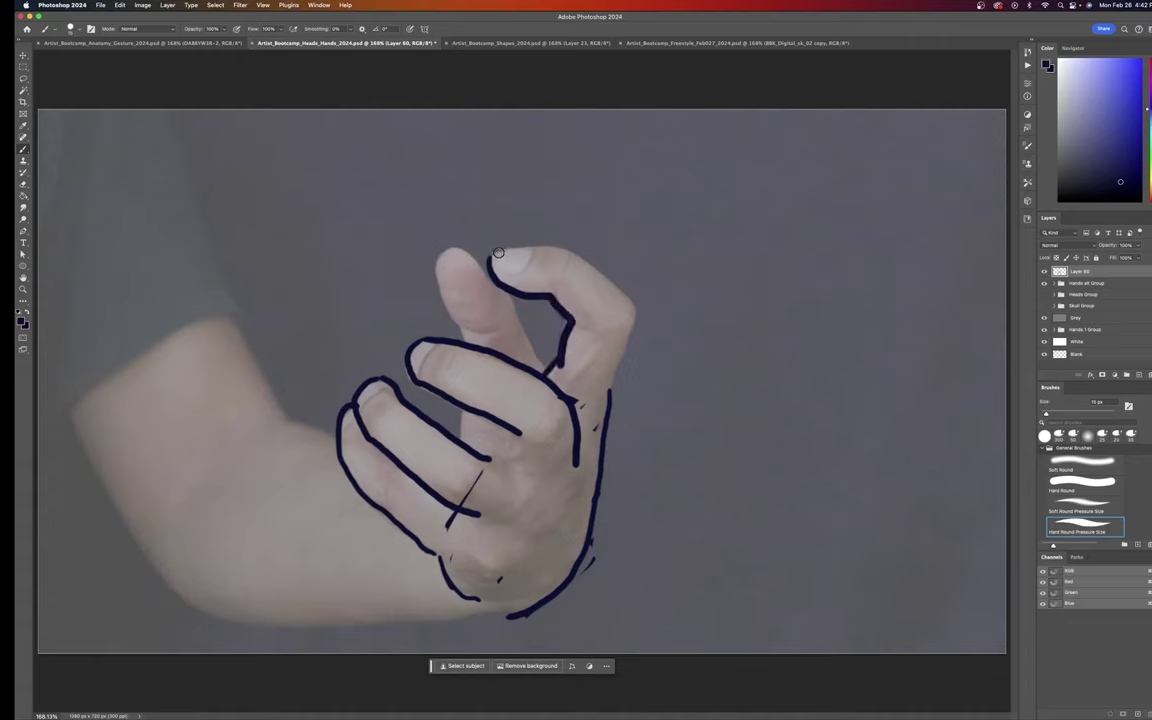
mouse_move(495, 254)
mouse_down()
mouse_move(566, 245)
mouse_move(644, 313)
mouse_move(640, 304)
mouse_move(608, 398)
mouse_up()
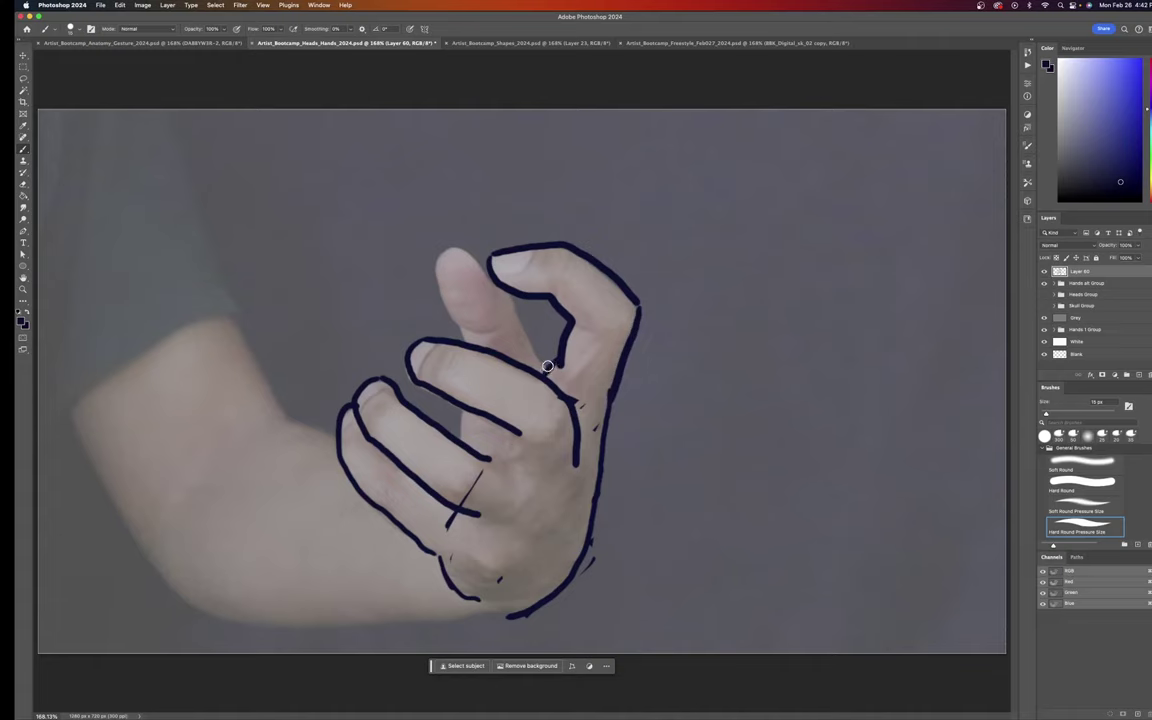
mouse_move(547, 366)
mouse_down()
mouse_move(505, 287)
mouse_move(450, 245)
mouse_move(439, 268)
mouse_move(462, 326)
mouse_up()
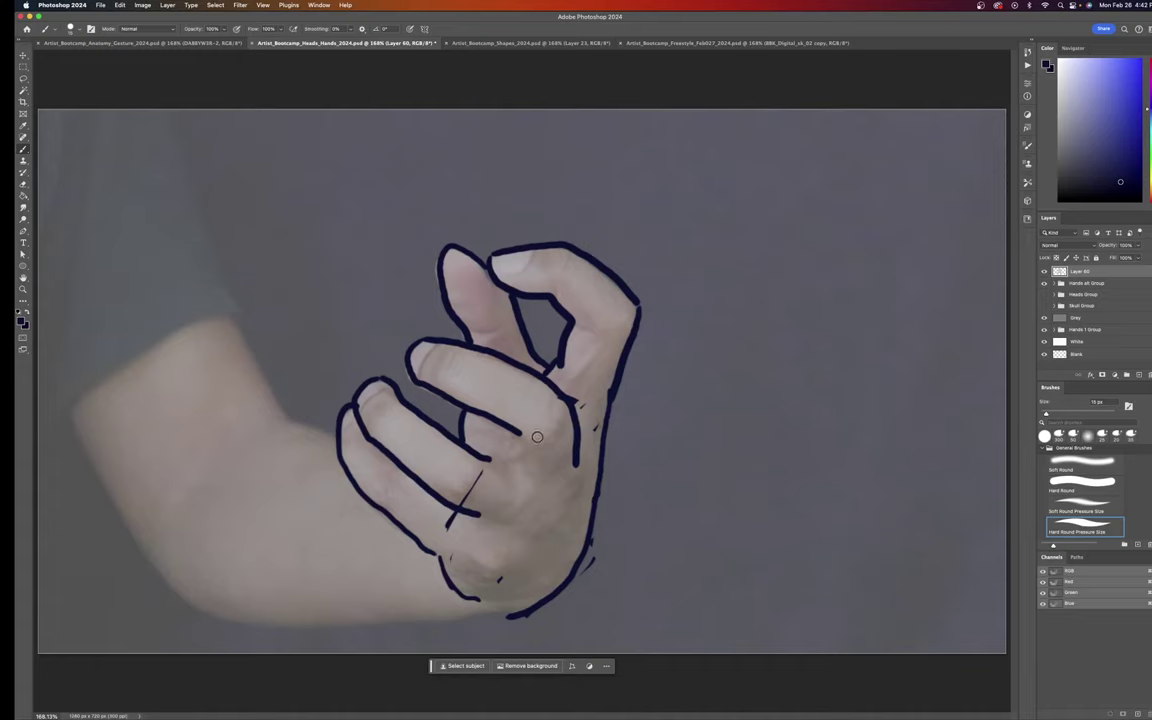
Step: Add knuckle and crease marks on the fingers and back of the hand, and draw the fingernails
drag(533, 436, 559, 412)
drag(479, 466, 462, 497)
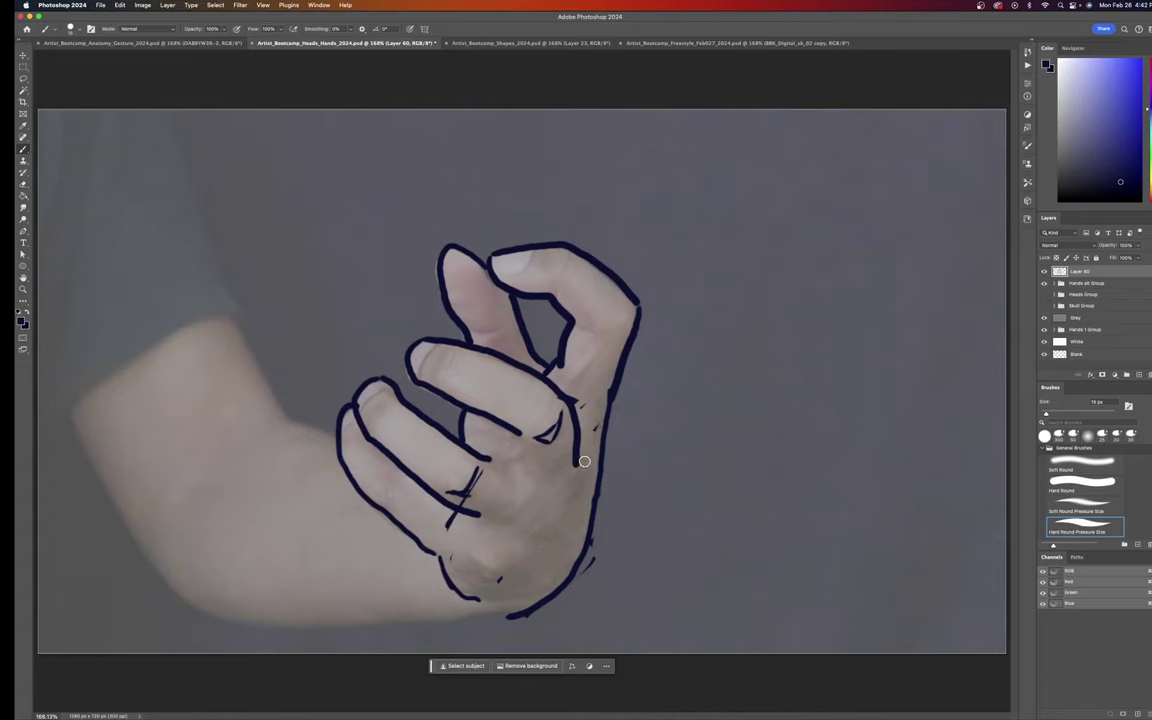
mouse_move(587, 458)
mouse_down()
mouse_move(584, 498)
mouse_move(496, 571)
mouse_up()
drag(605, 416, 596, 431)
drag(581, 328, 592, 328)
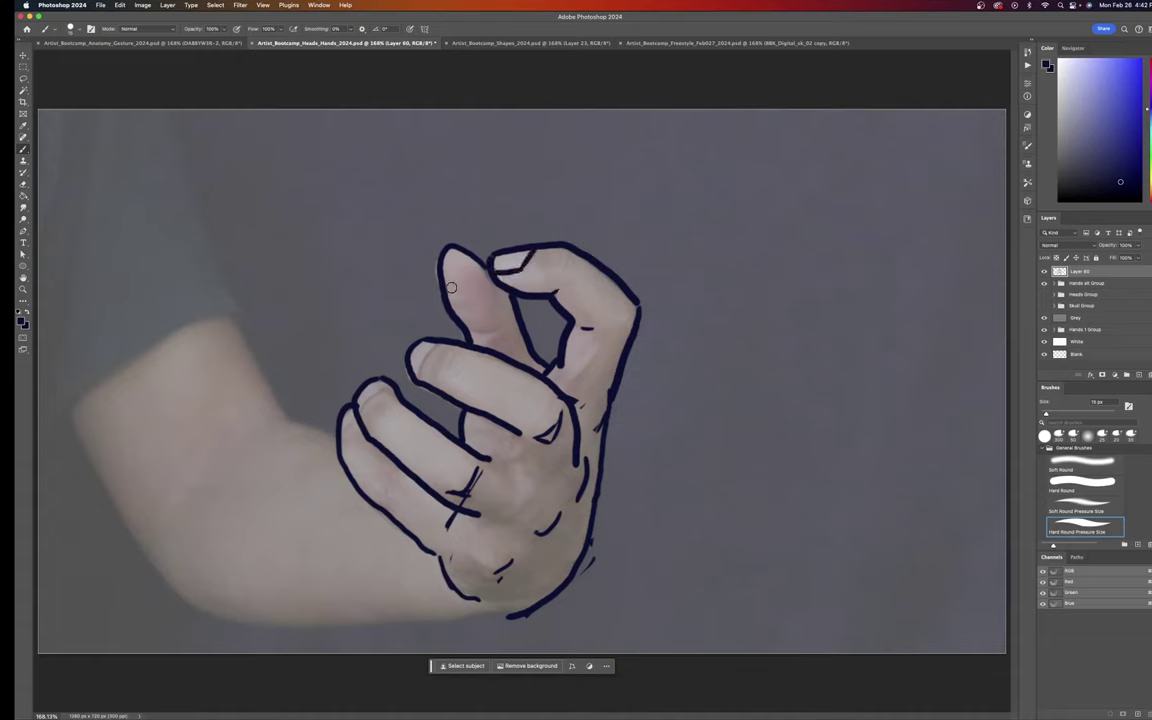
drag(434, 345, 417, 372)
mouse_move(364, 406)
mouse_down()
mouse_move(388, 393)
mouse_move(358, 414)
mouse_up()
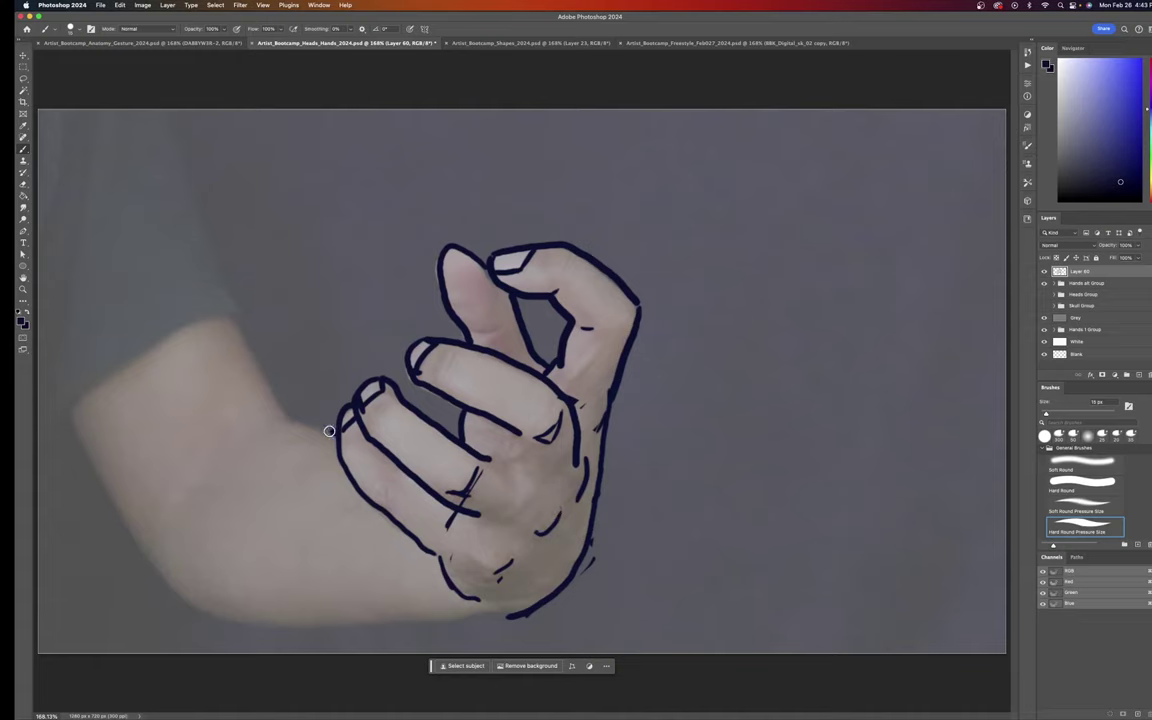
Step: Trace the upper and lower edges of the forearm and both sides of the upper arm around the elbow
drag(336, 432, 278, 413)
mouse_move(165, 583)
mouse_down()
mouse_move(324, 626)
mouse_move(527, 607)
mouse_up()
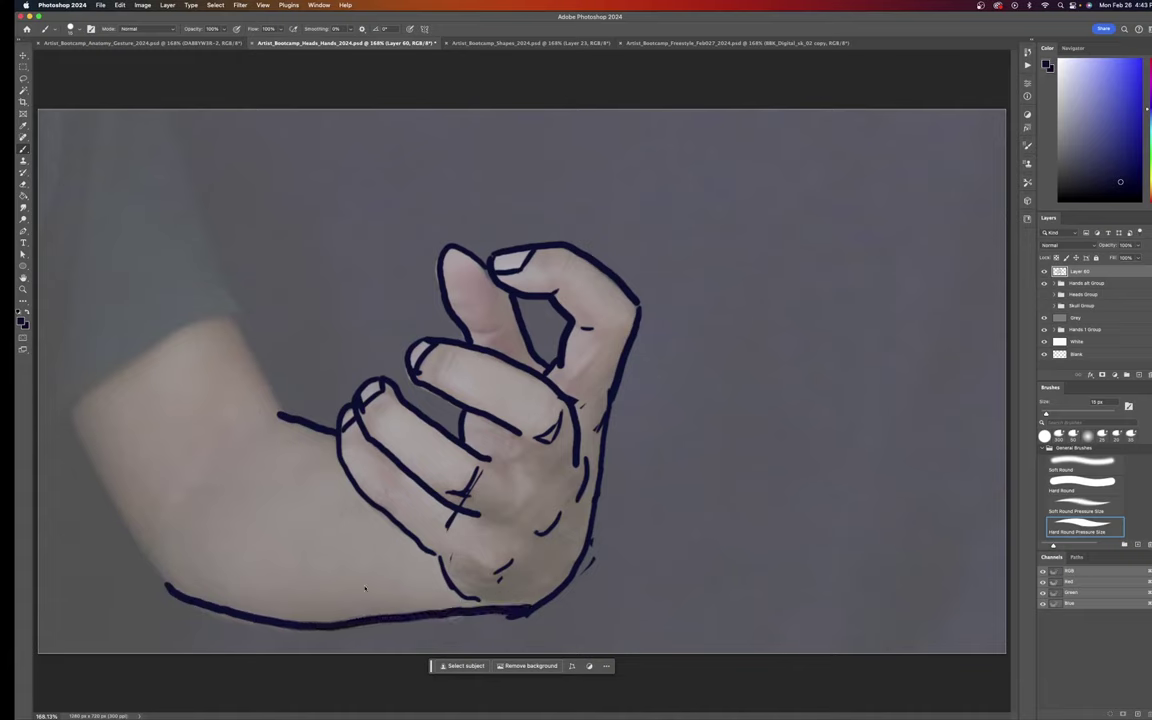
drag(276, 406, 192, 247)
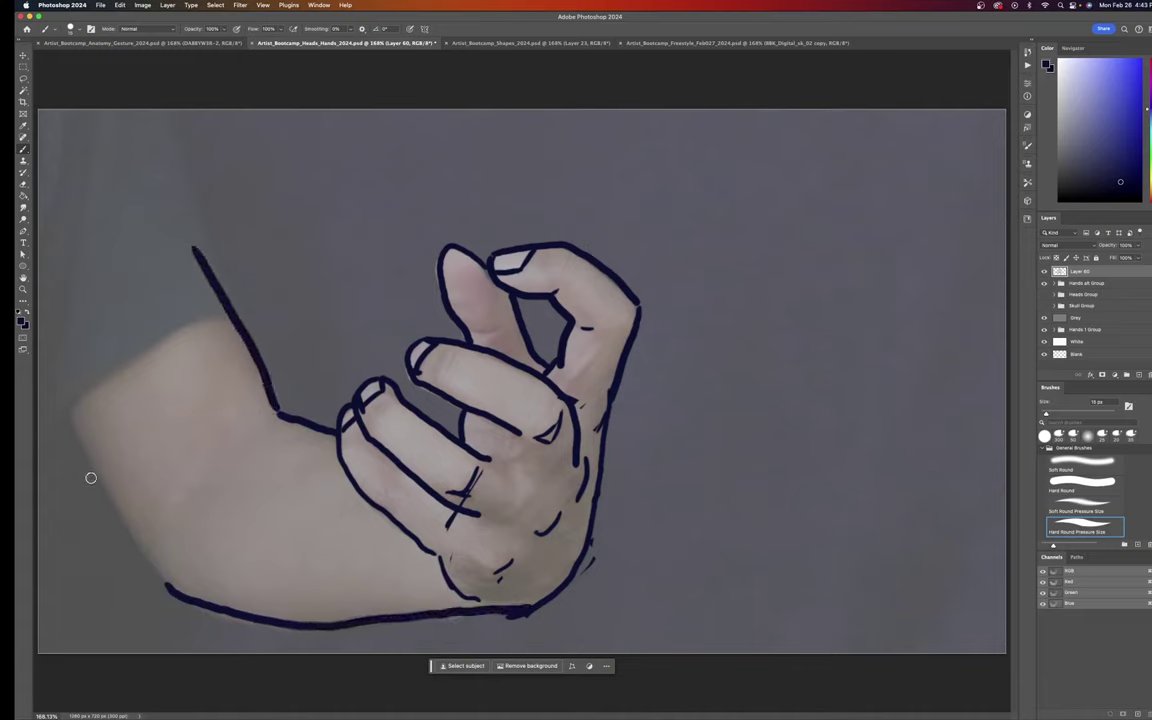
drag(50, 367, 175, 592)
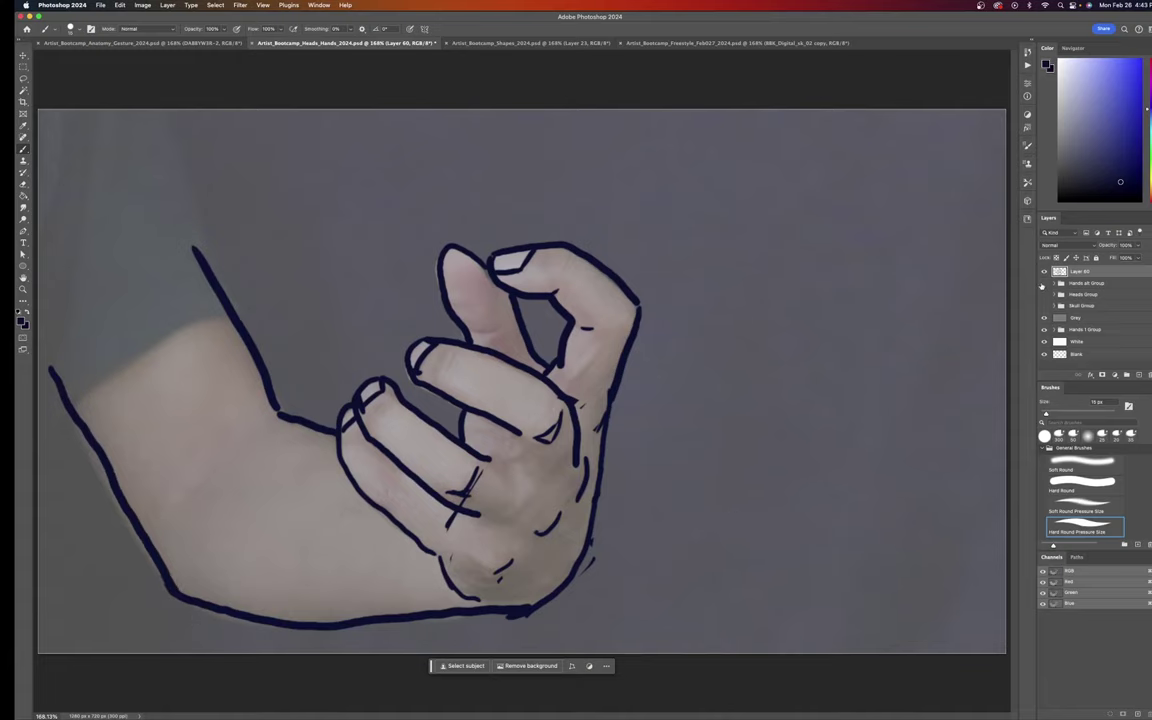
Step: Toggle the Hands alt Group to compare the tracing with the photo, then hide both the group and the hand drawing's layer
click(1043, 284)
click(1043, 284)
click(1043, 284)
click(1044, 284)
click(1044, 284)
click(1044, 272)
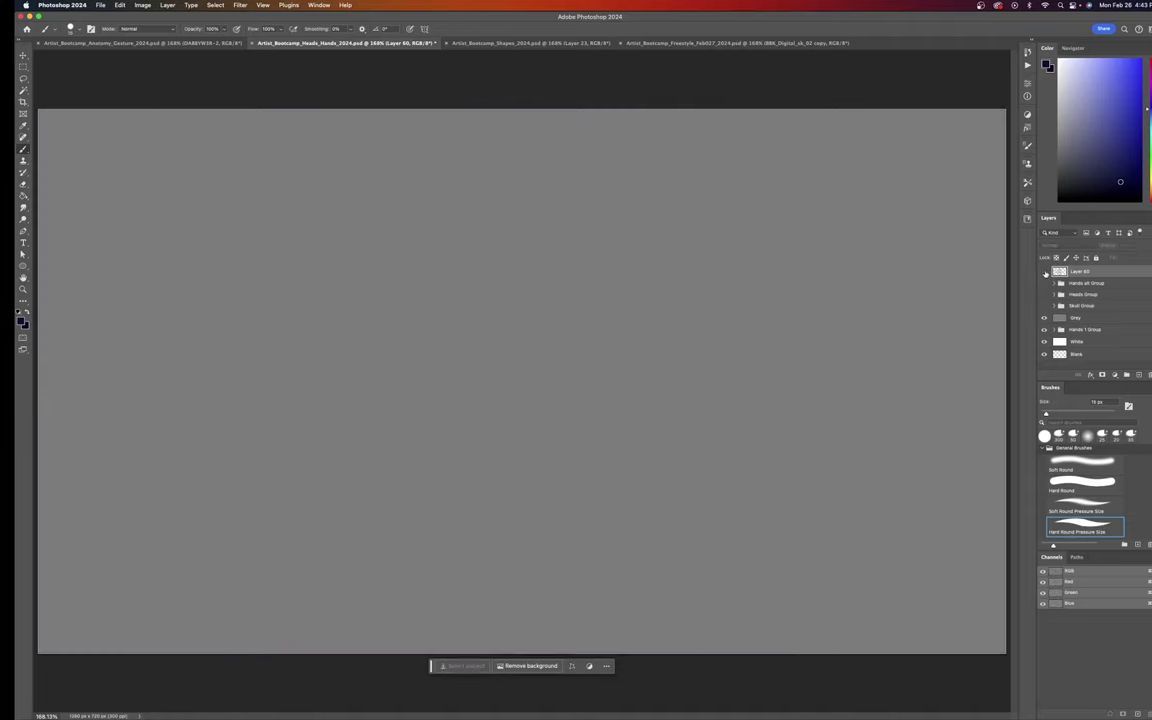
Step: In Artist_Bootcamp_Anatomy_Gesture_2024.psd, add a new layer above the mannequin photo and draw a rounded outline over its face
click(135, 45)
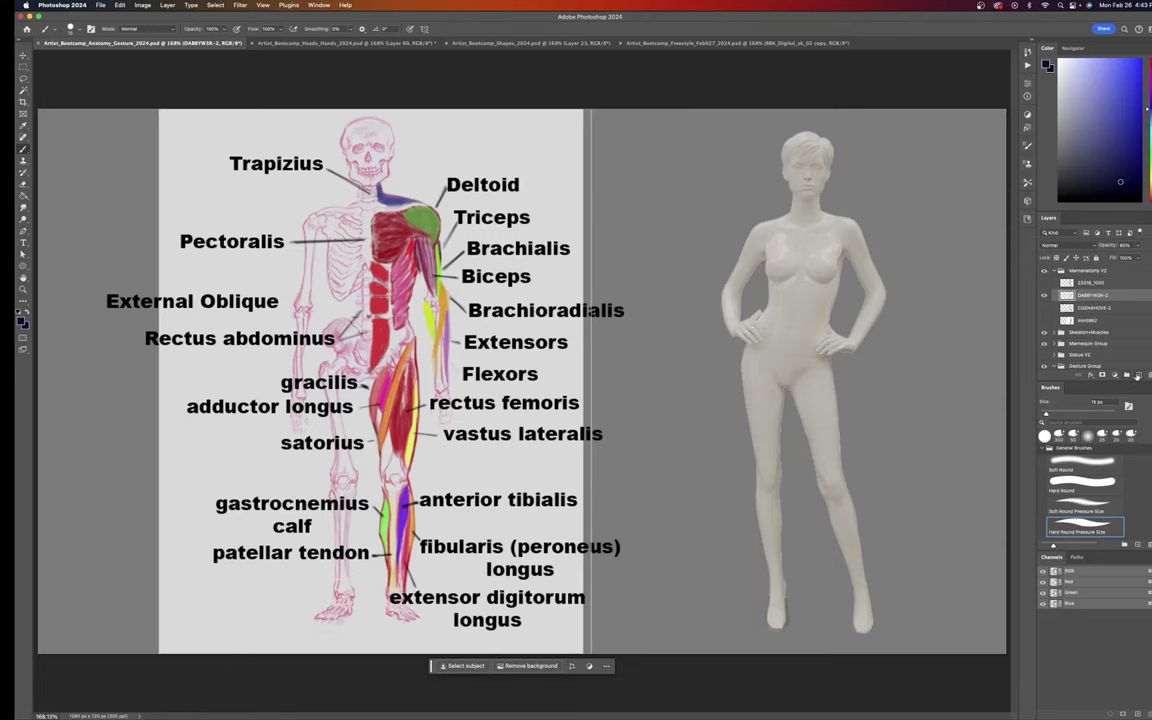
click(1137, 374)
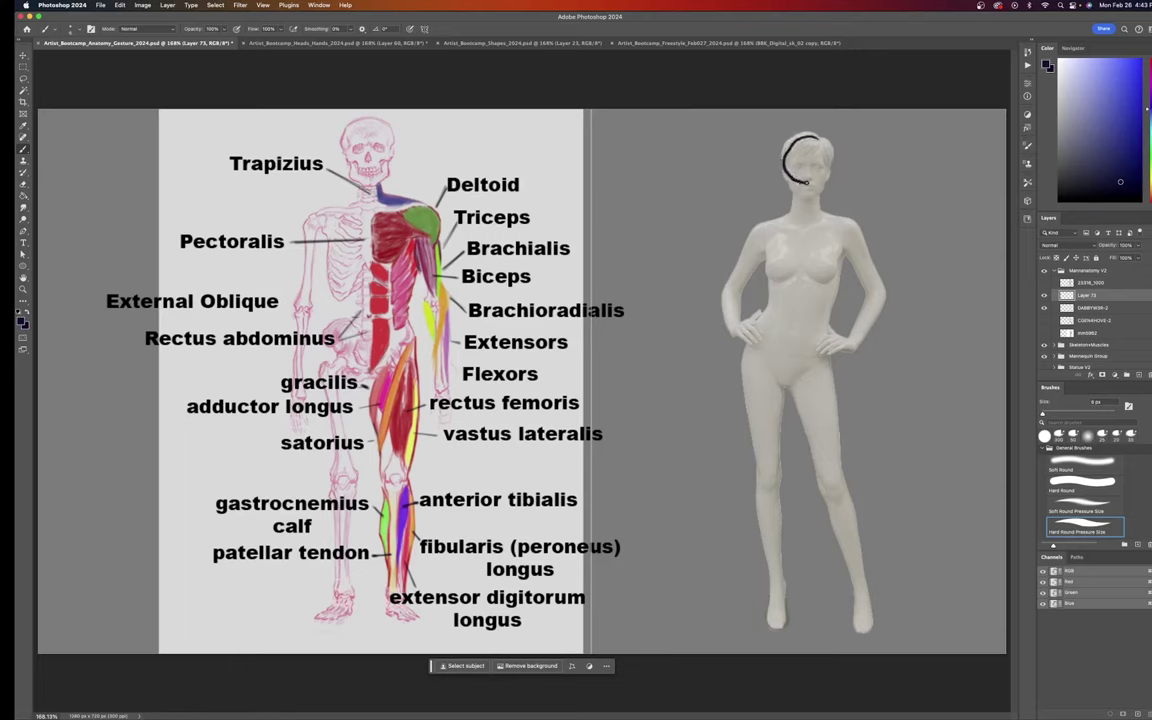
drag(826, 155, 811, 137)
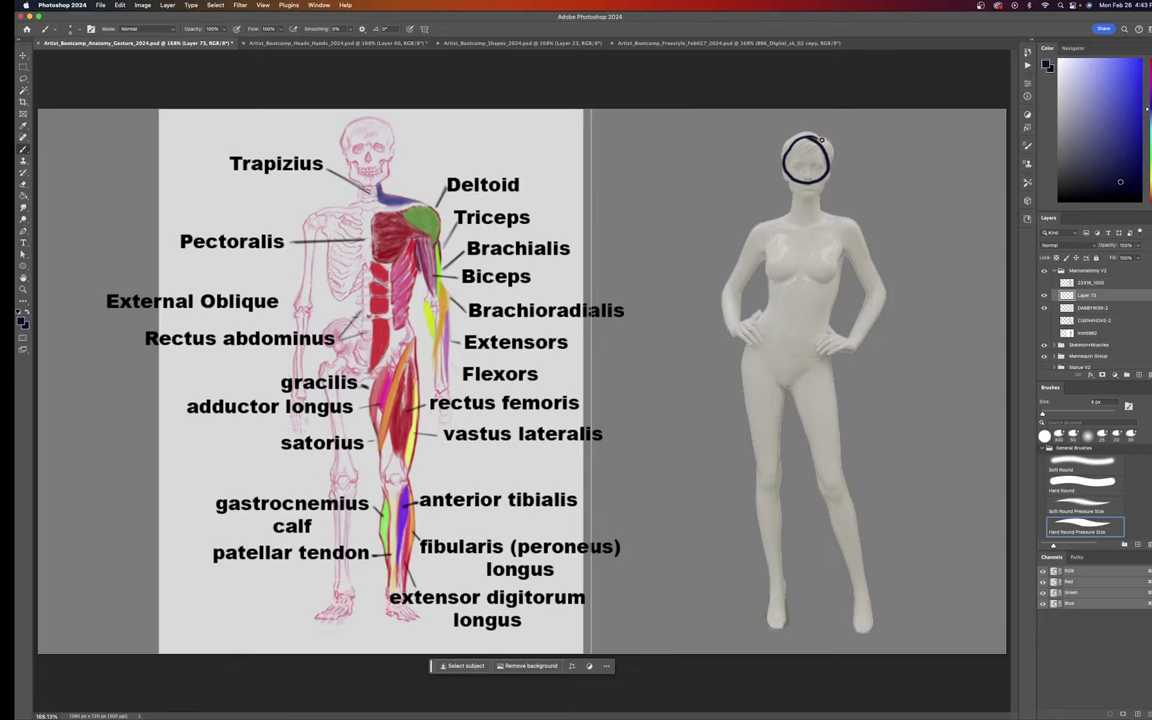
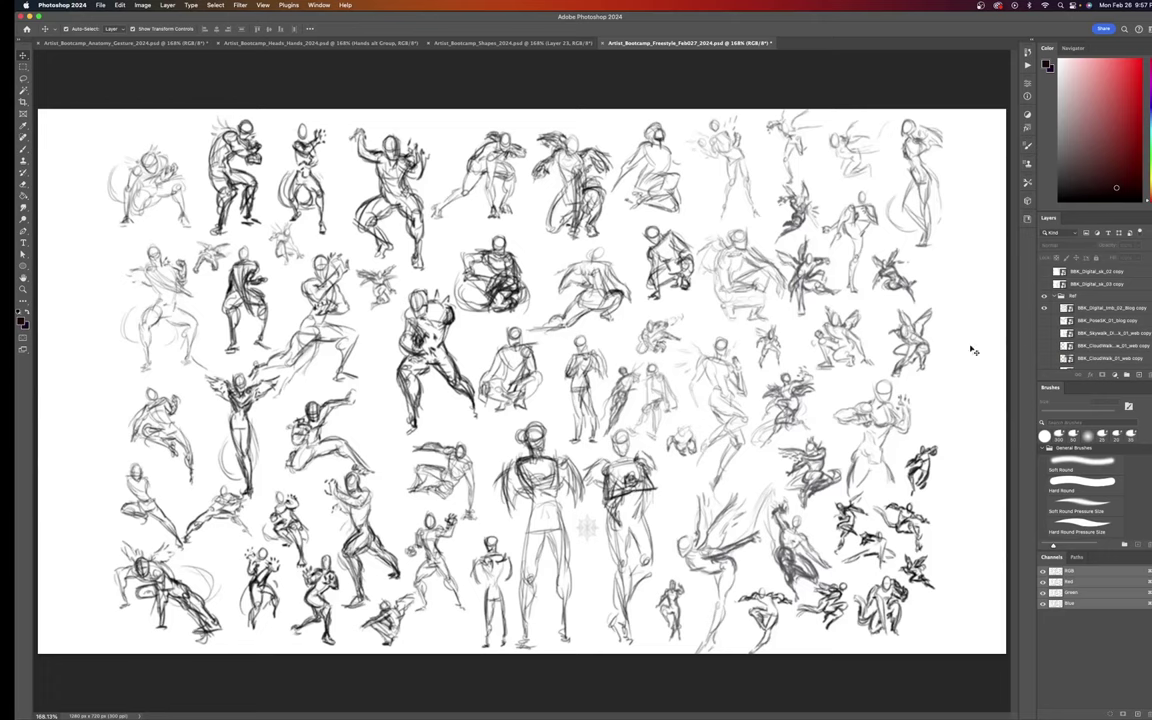
Step: Show the Ref group's pose sheet, winged-figure line art and coloured cloud image one at a time to examine the drawing stages, hiding each again
click(1044, 310)
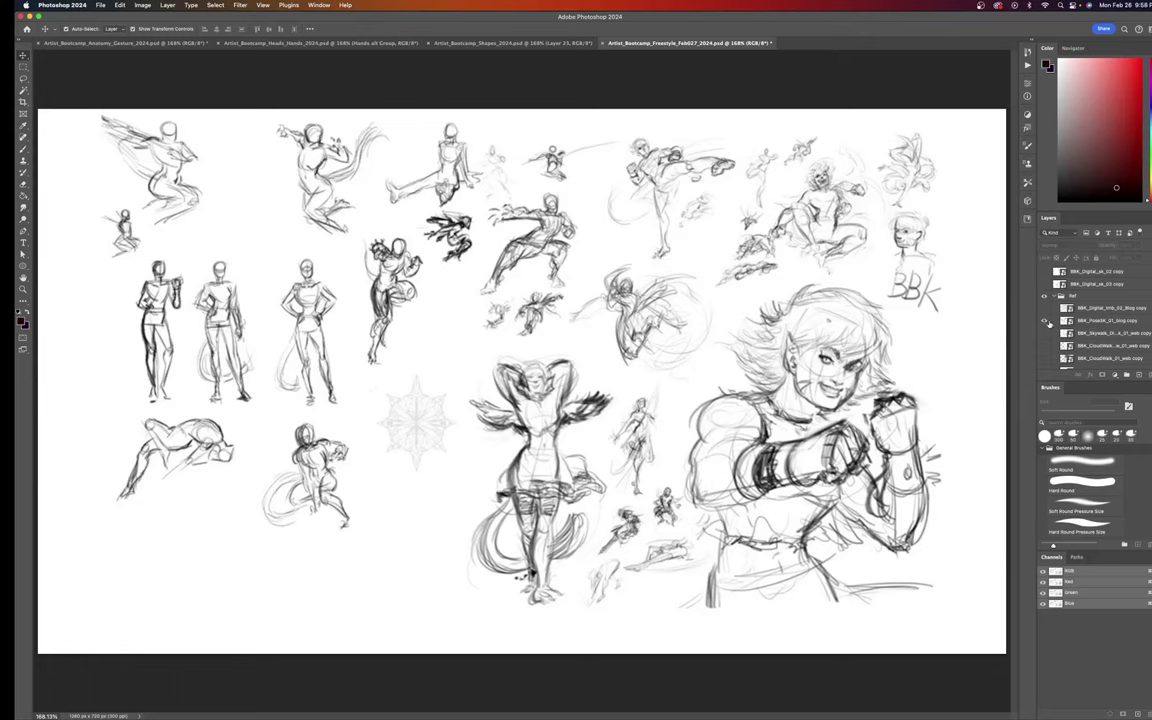
click(1045, 321)
click(1045, 334)
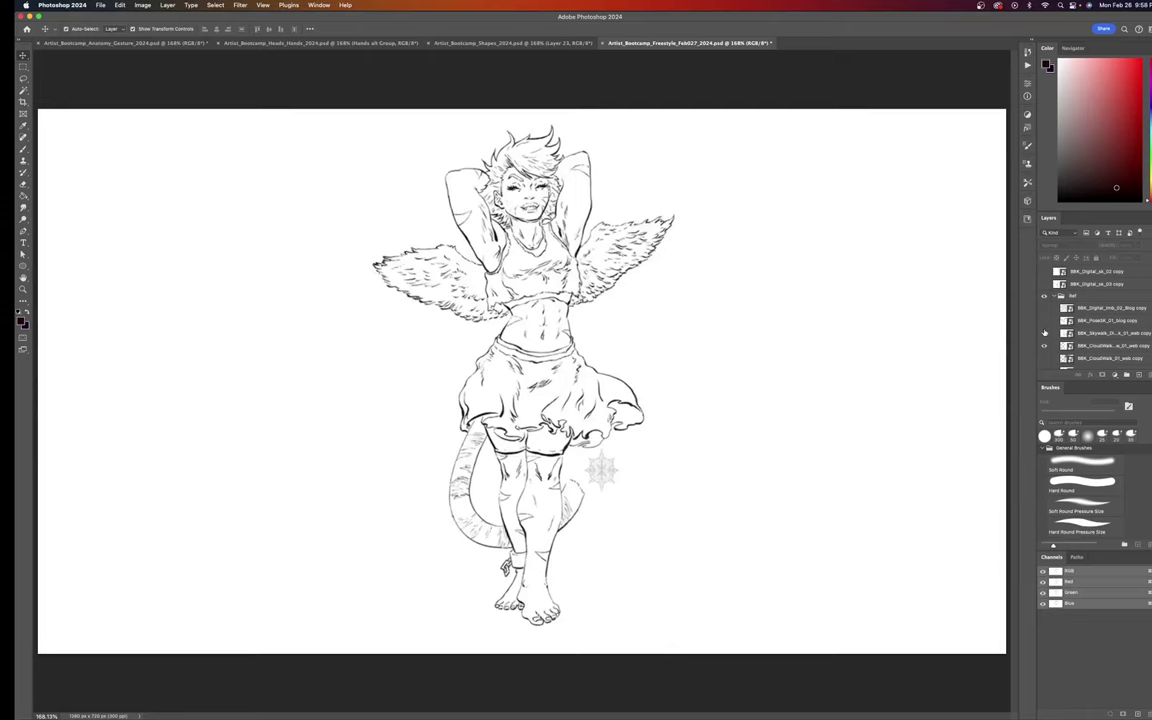
click(1045, 333)
click(1046, 333)
click(1046, 333)
click(1044, 346)
click(1045, 358)
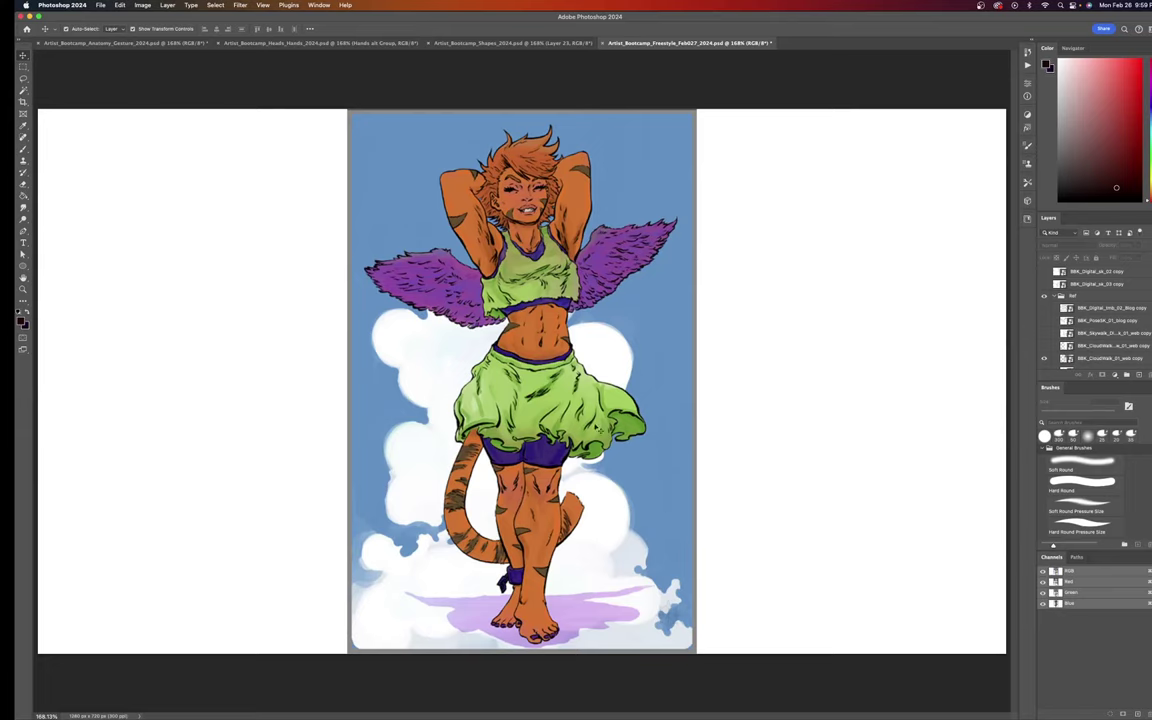
click(1044, 360)
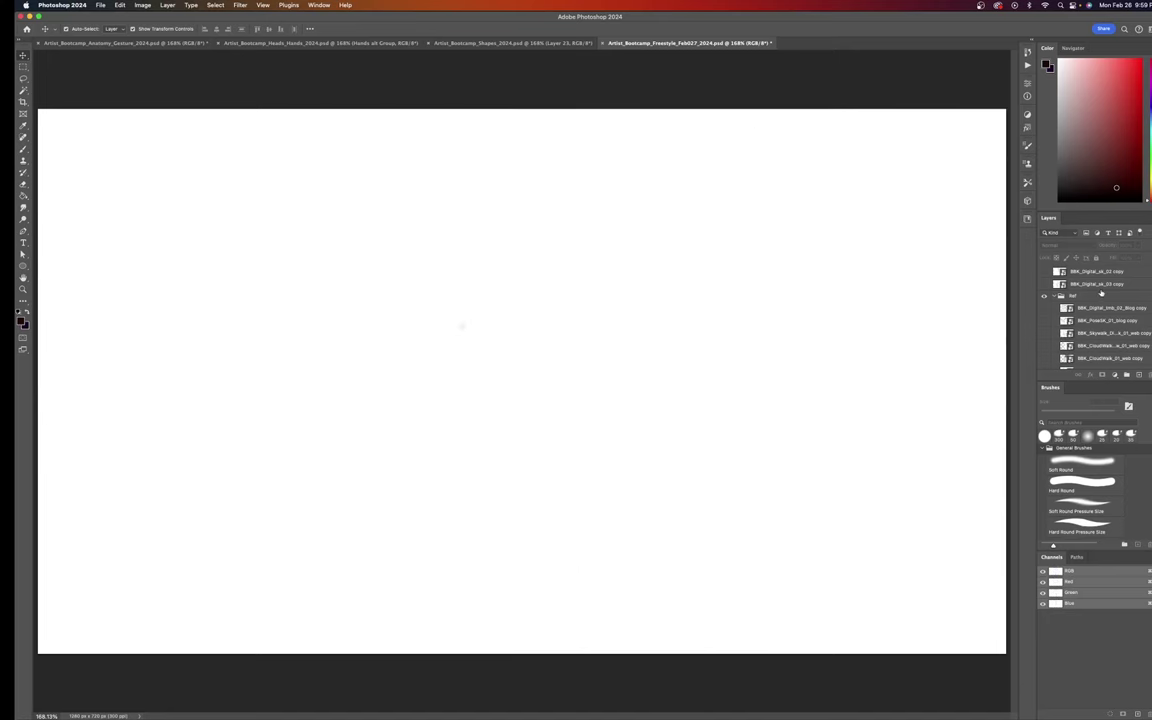
Step: Toggle the Ref group's layers to compare the three hands-on-hips sketches with the matching inked line art
scroll(1101, 293, down, 3)
click(1044, 321)
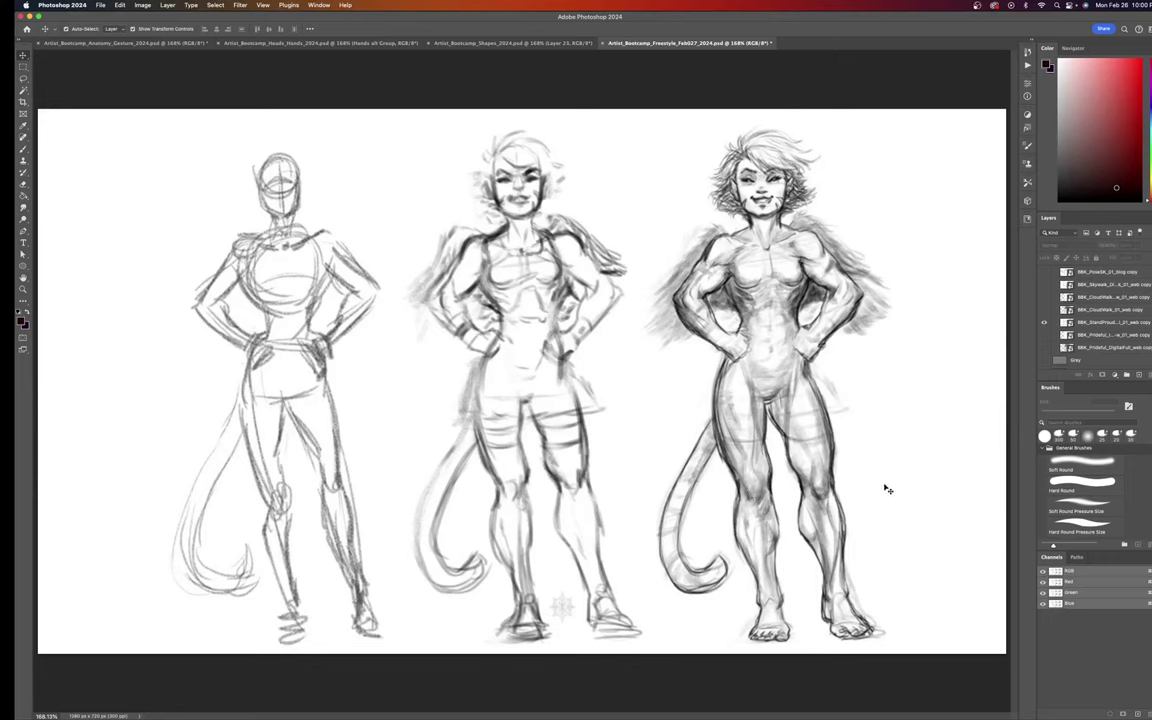
click(1044, 324)
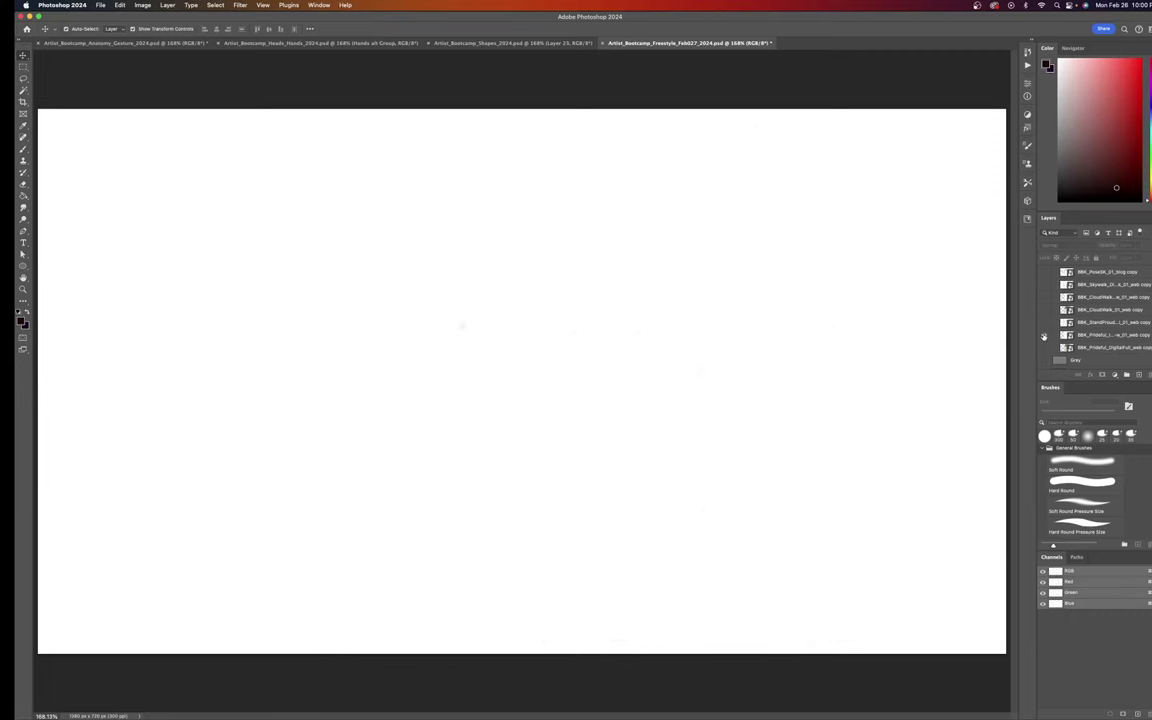
click(1044, 336)
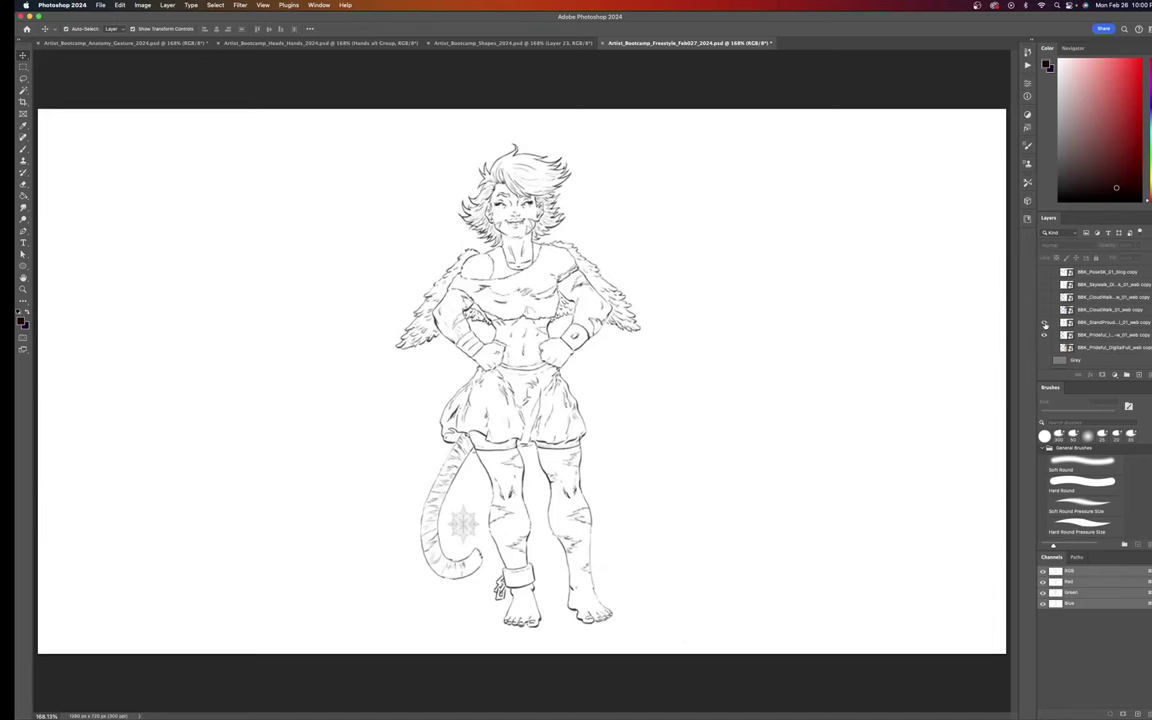
click(1044, 324)
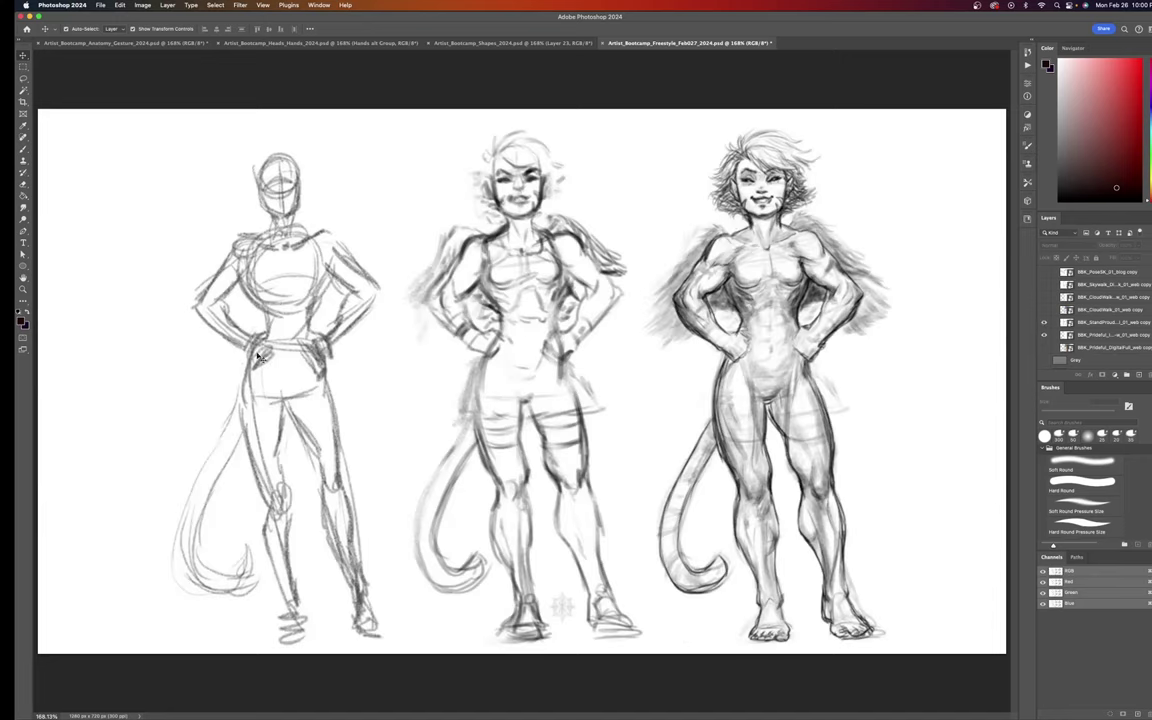
key(ctrl+shift+z)
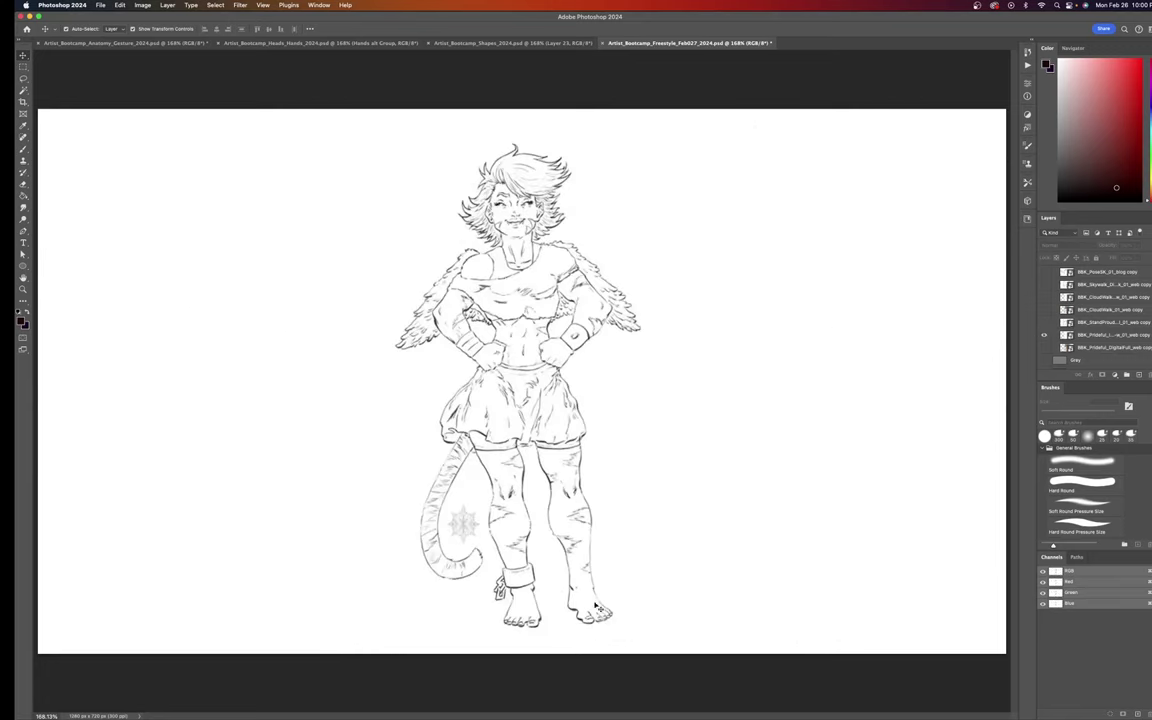
Step: Show the coloured hands-on-hips figure and compare it with its sketches and line art
click(1044, 336)
click(1044, 348)
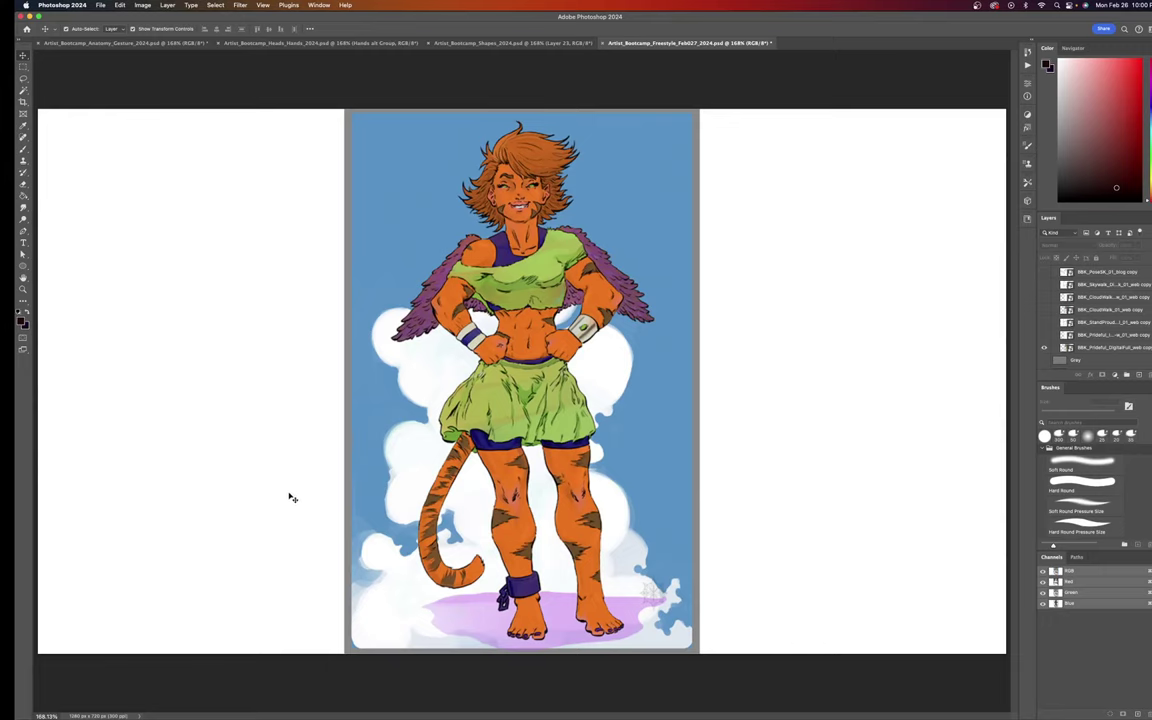
click(1044, 322)
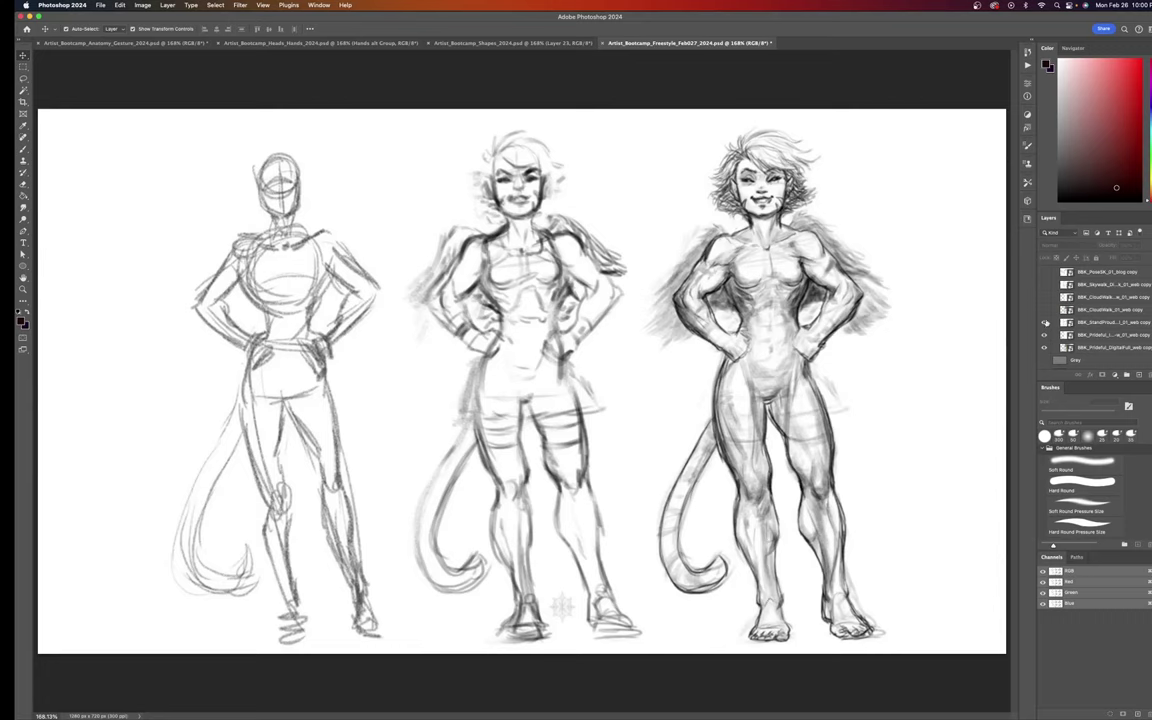
click(1045, 323)
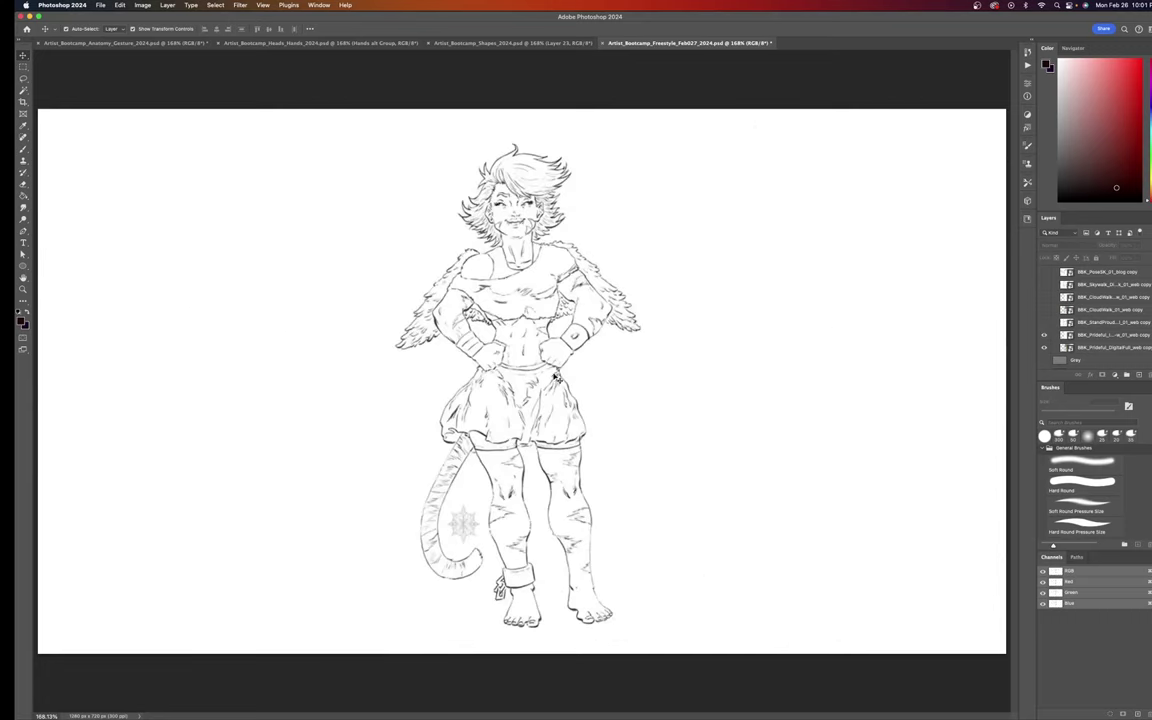
click(1045, 347)
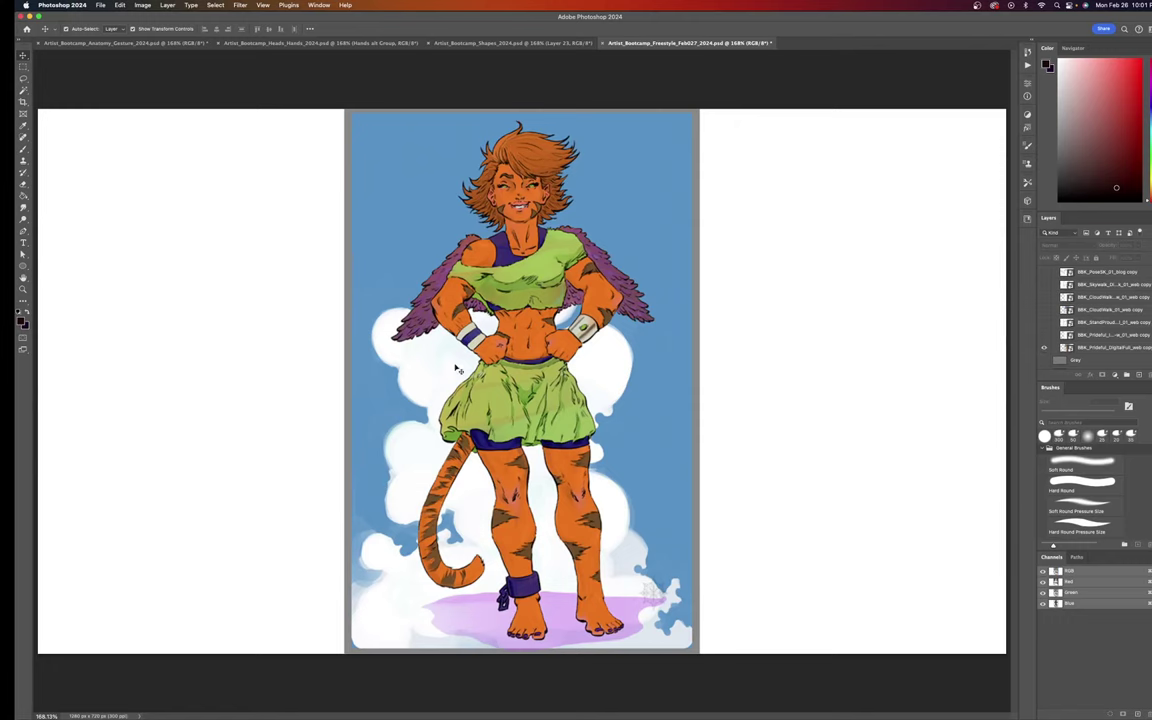
Step: Show the BBK_Digital_tmb_02_Blog copy thumbnails and turn on the BBK_Digital_sk_02 copy leaping-figure sketch above them
scroll(1050, 344, up, 3)
click(1045, 308)
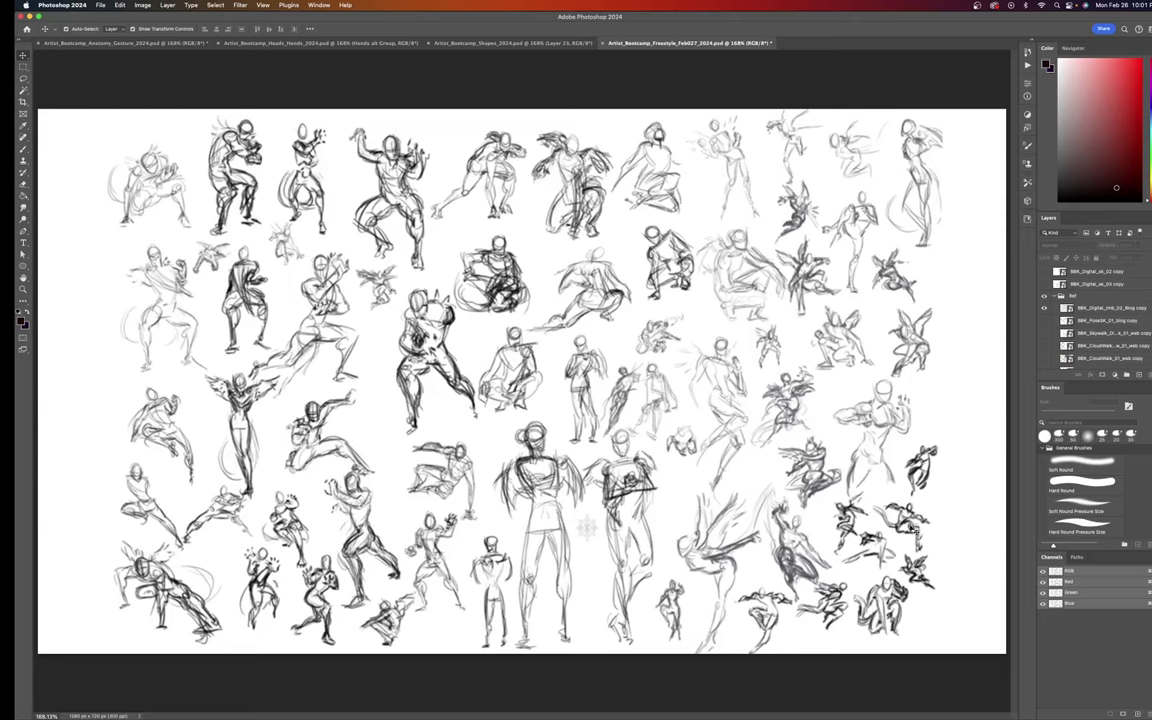
click(1045, 271)
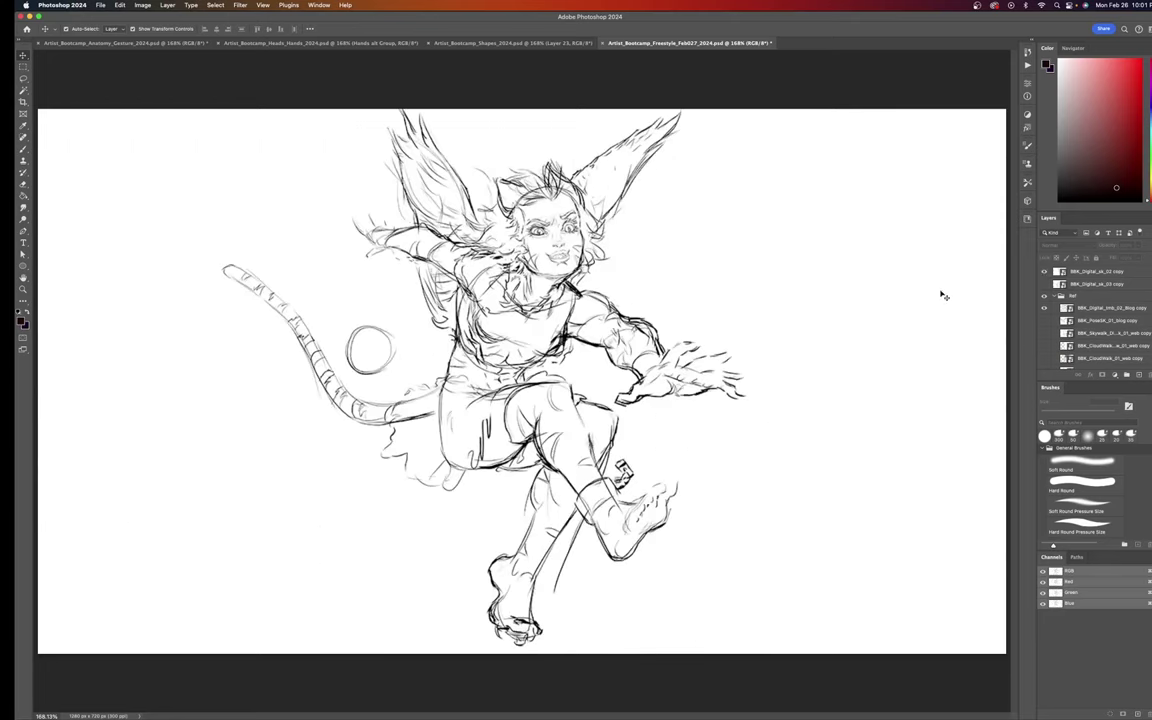
click(1045, 271)
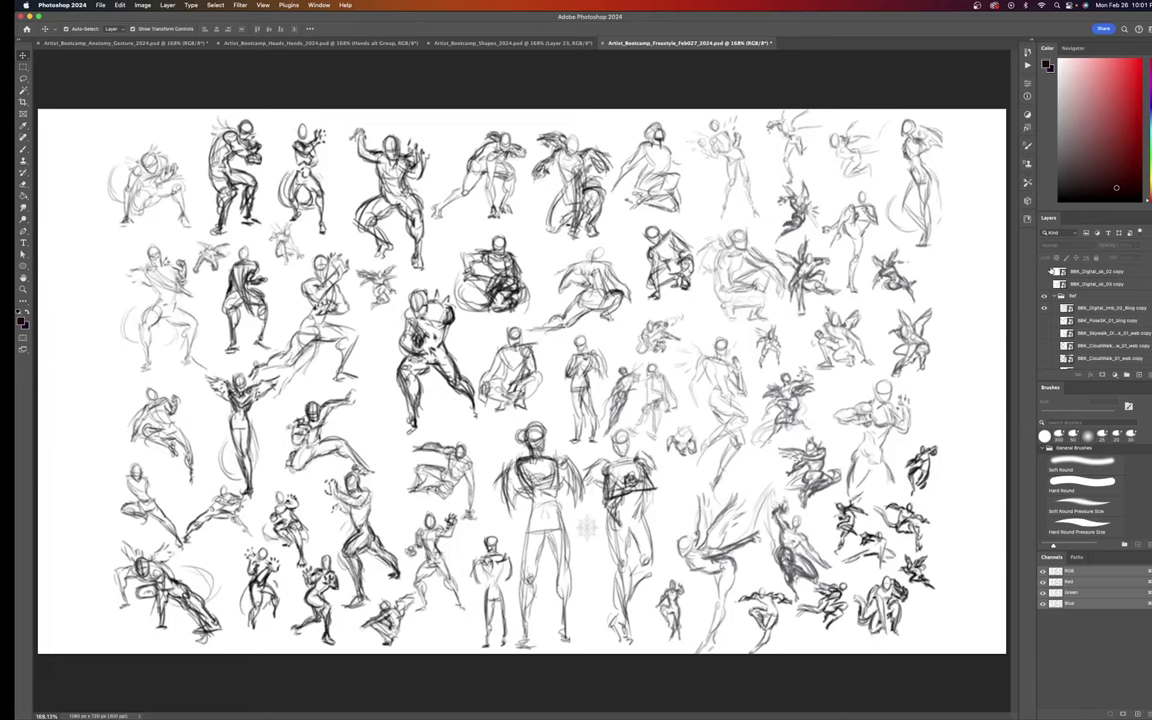
click(1045, 271)
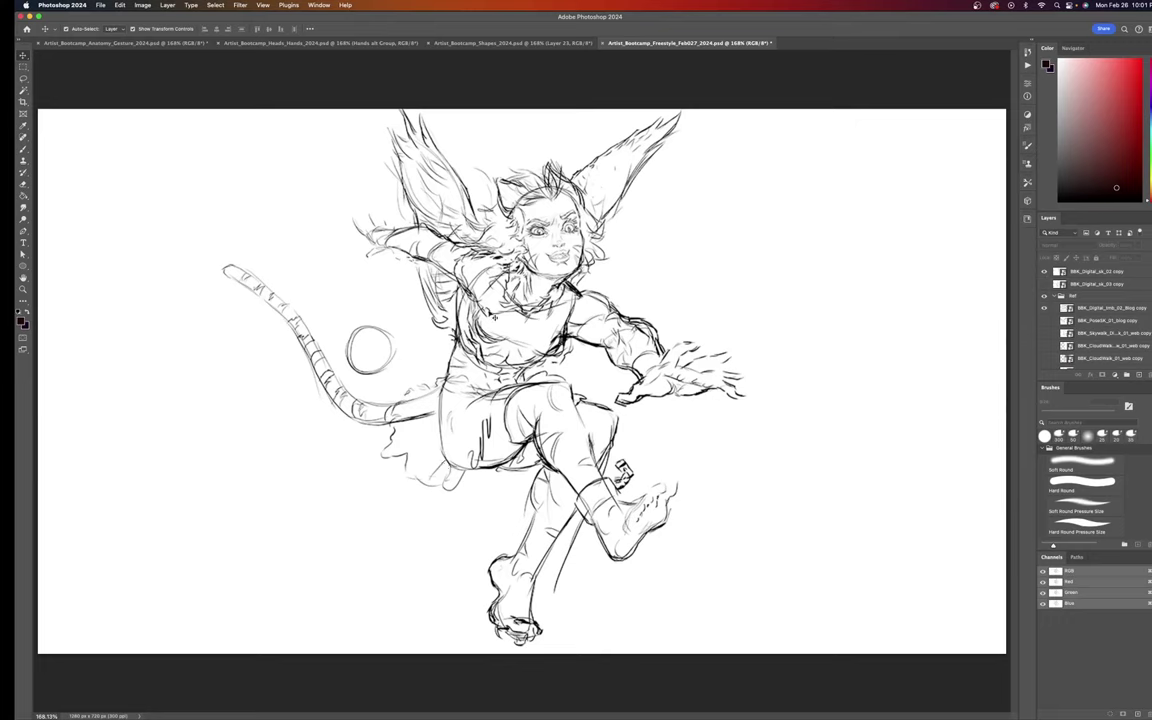
Step: Duplicate the BBK_Digital_sk_02 copy layer with the default name and hide the original
key(b)
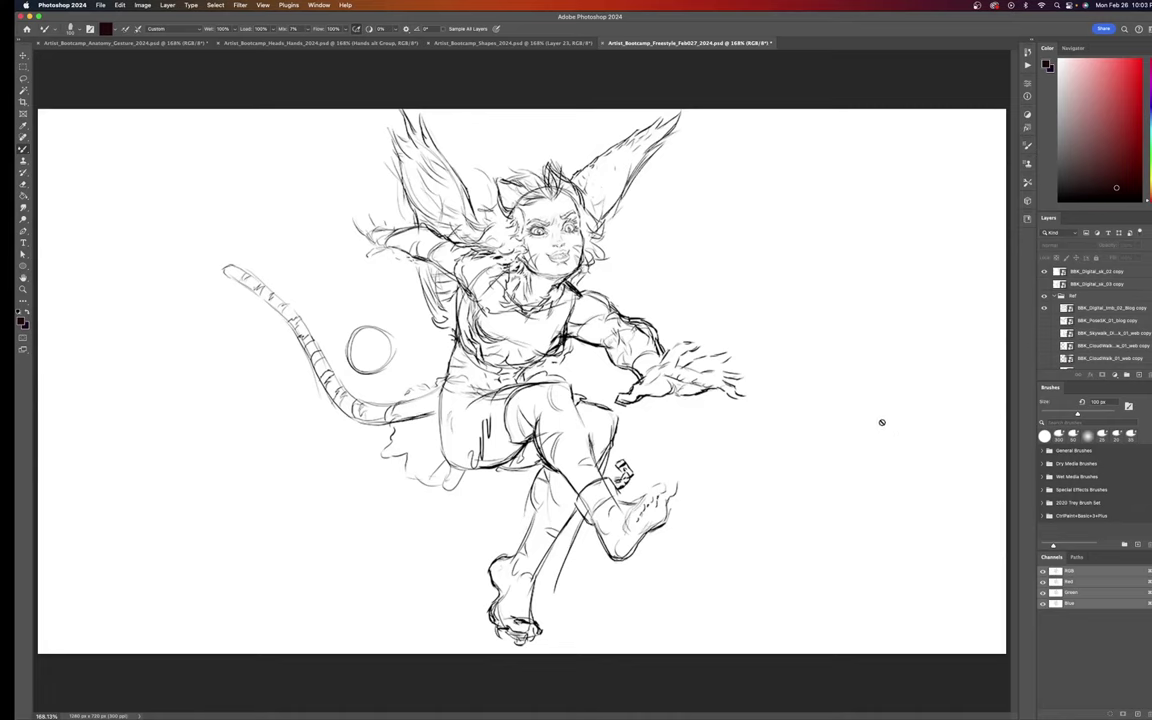
click(1085, 271)
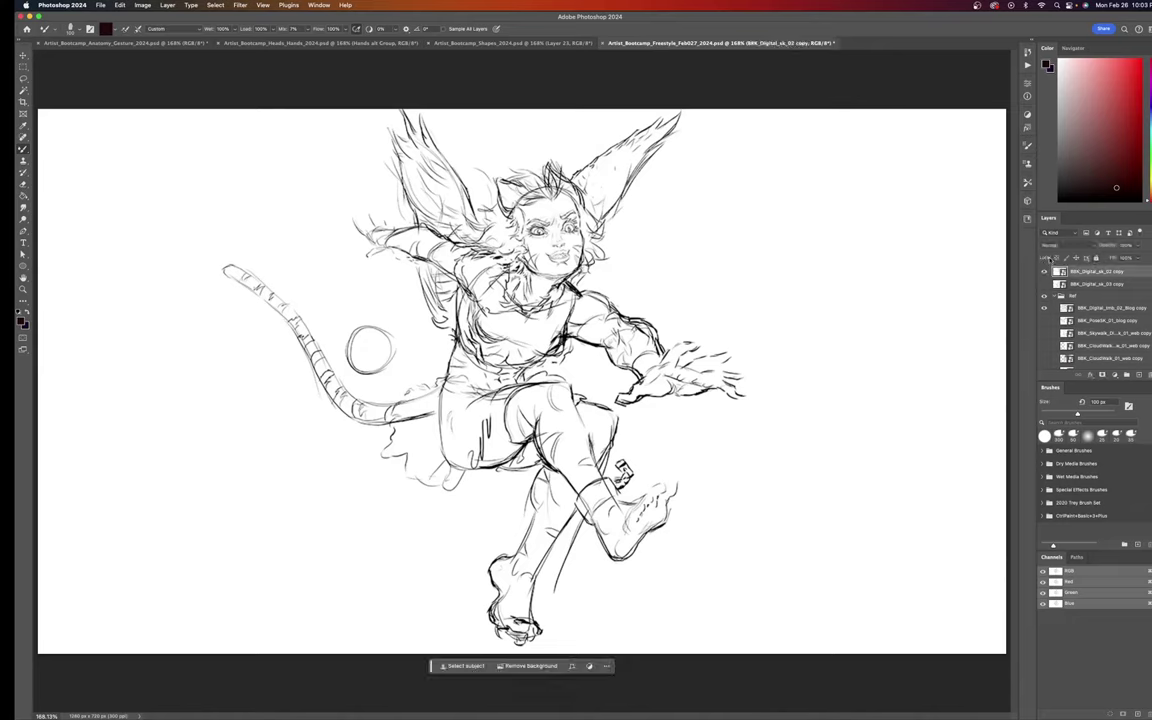
click(168, 6)
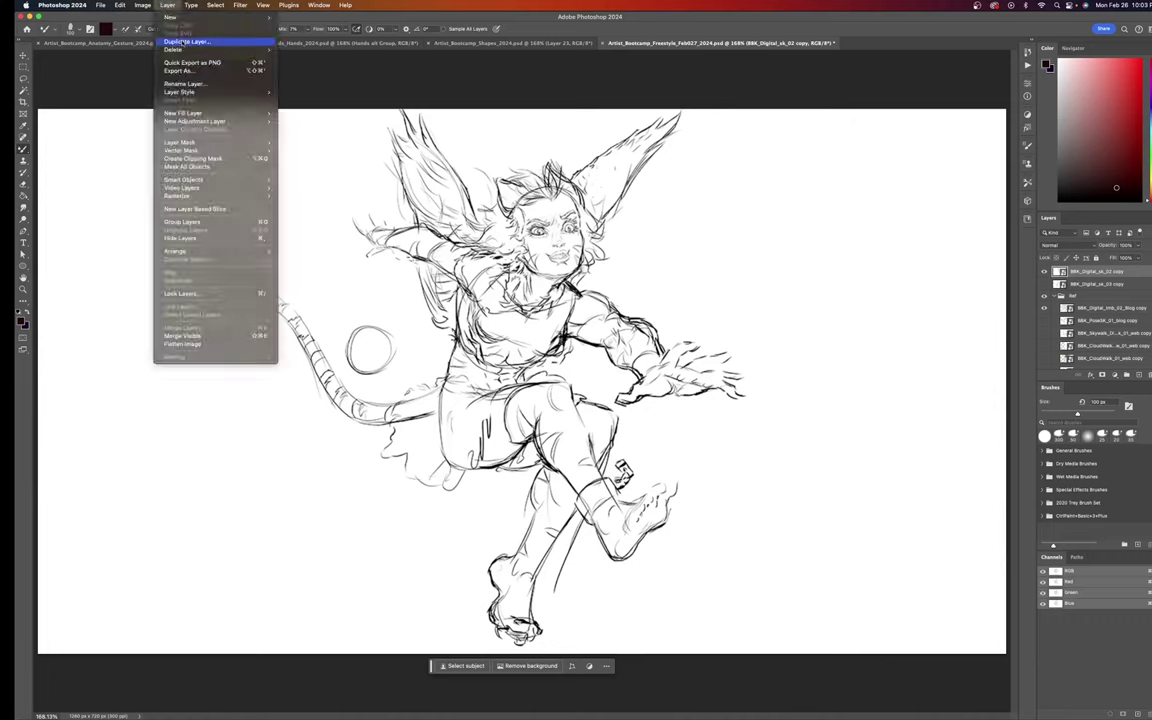
click(184, 41)
click(687, 334)
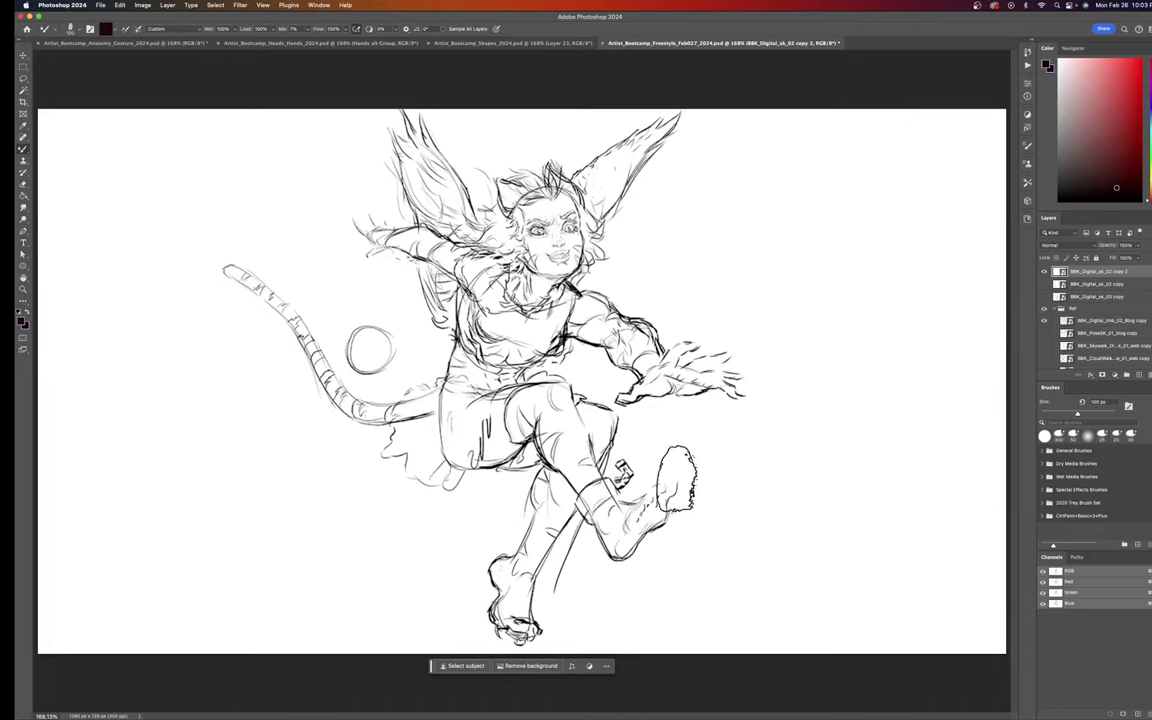
Step: Switch to the Lasso tool and rasterize the duplicated sketch layer
mouse_move(605, 603)
mouse_down()
mouse_move(494, 486)
mouse_move(525, 430)
mouse_move(578, 447)
mouse_move(572, 380)
mouse_move(568, 490)
mouse_move(627, 564)
mouse_up()
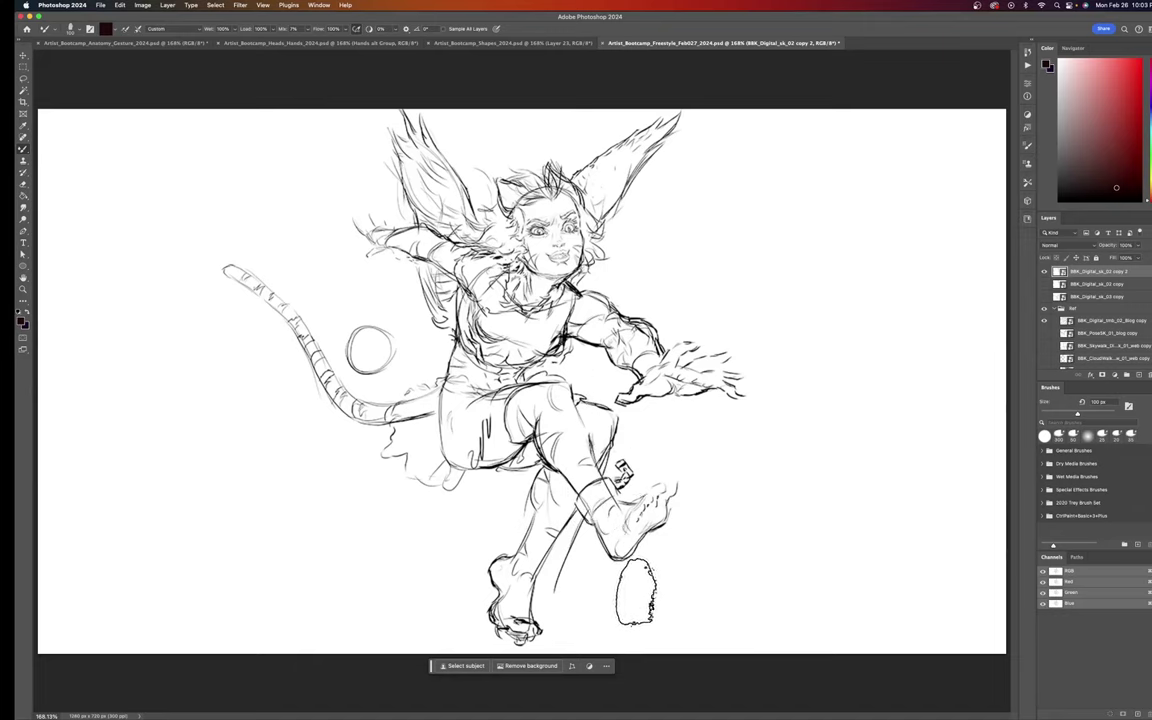
key(l)
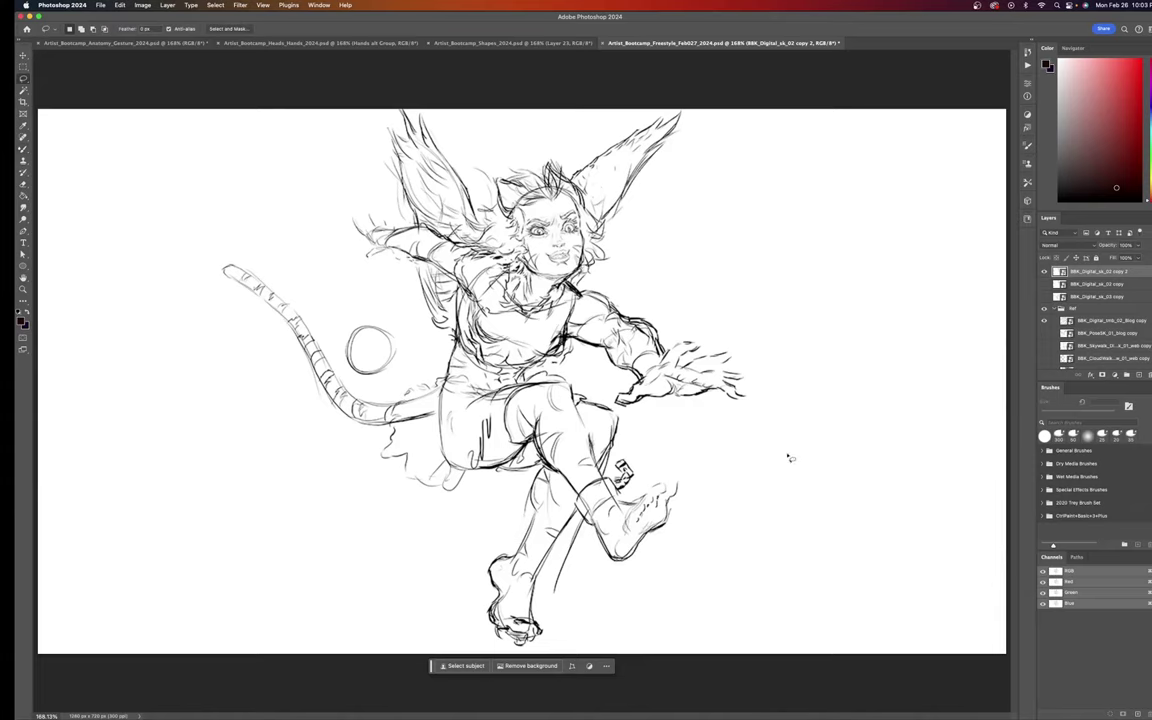
click(168, 5)
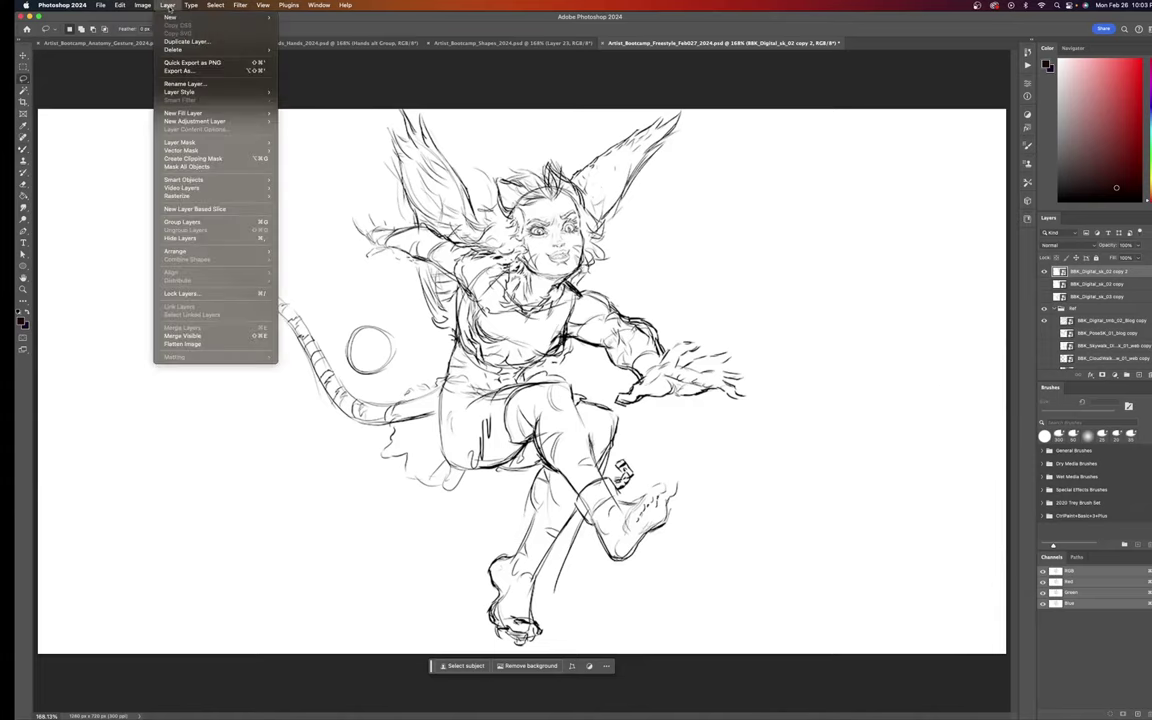
mouse_move(177, 196)
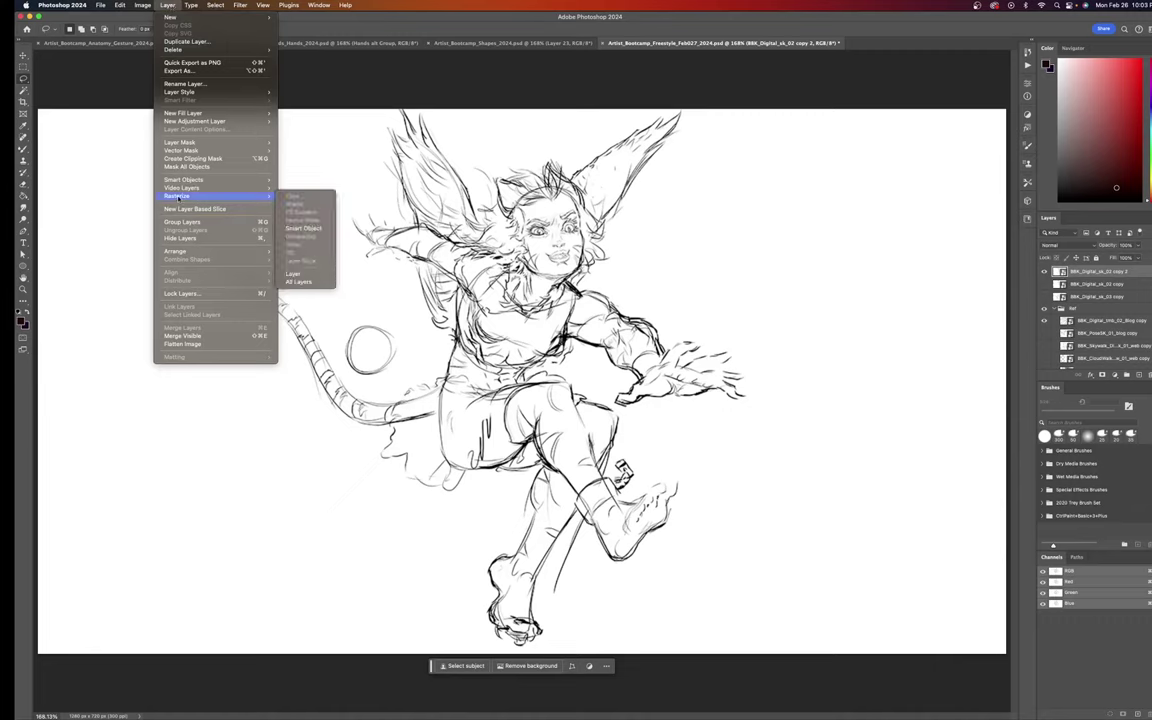
click(310, 276)
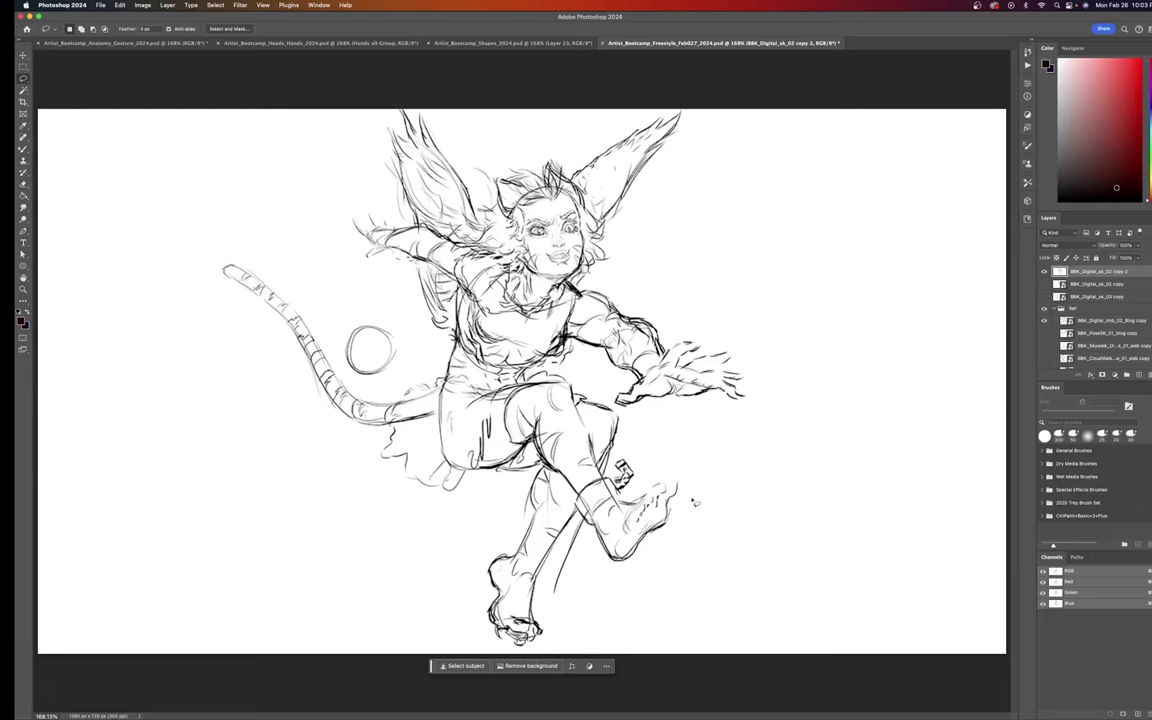
Step: Lasso the forward lower leg and foot, enlarge the selection to about 103%, and shift it down from the knee
mouse_move(695, 485)
mouse_down()
mouse_move(657, 452)
mouse_move(617, 463)
mouse_up()
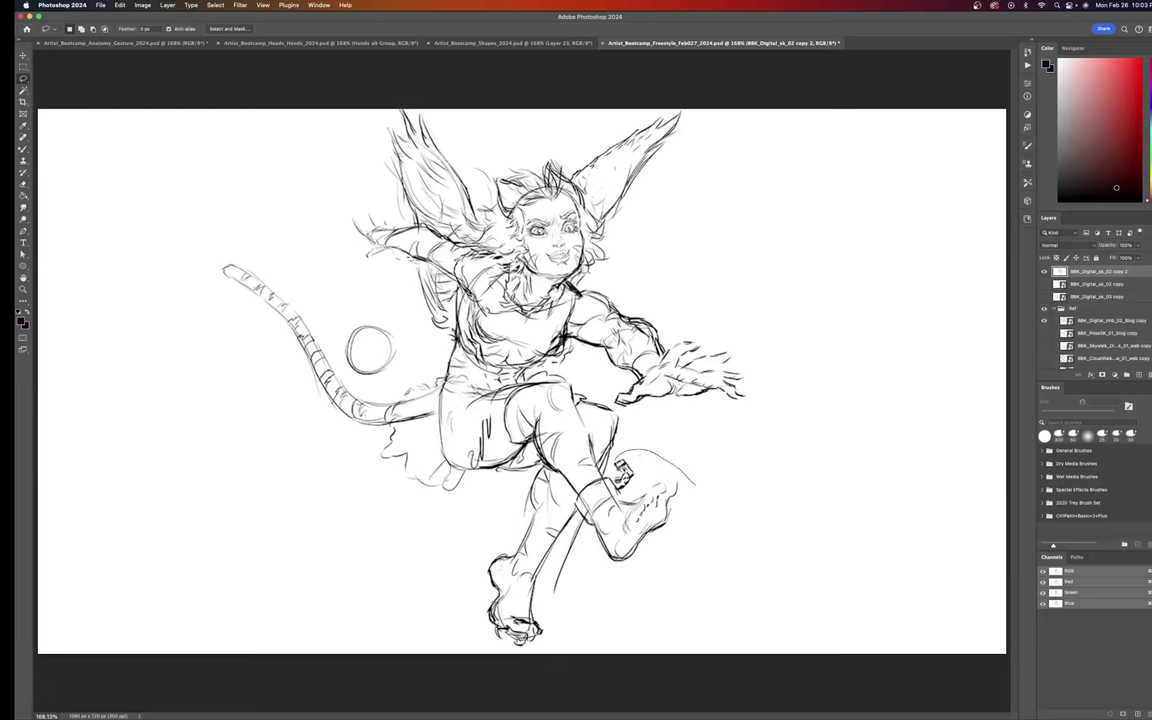
mouse_move(556, 420)
mouse_down()
mouse_move(551, 430)
mouse_move(525, 368)
mouse_up()
mouse_move(518, 360)
mouse_down()
mouse_move(495, 368)
mouse_move(480, 402)
mouse_move(550, 506)
mouse_move(590, 512)
mouse_move(622, 432)
mouse_up()
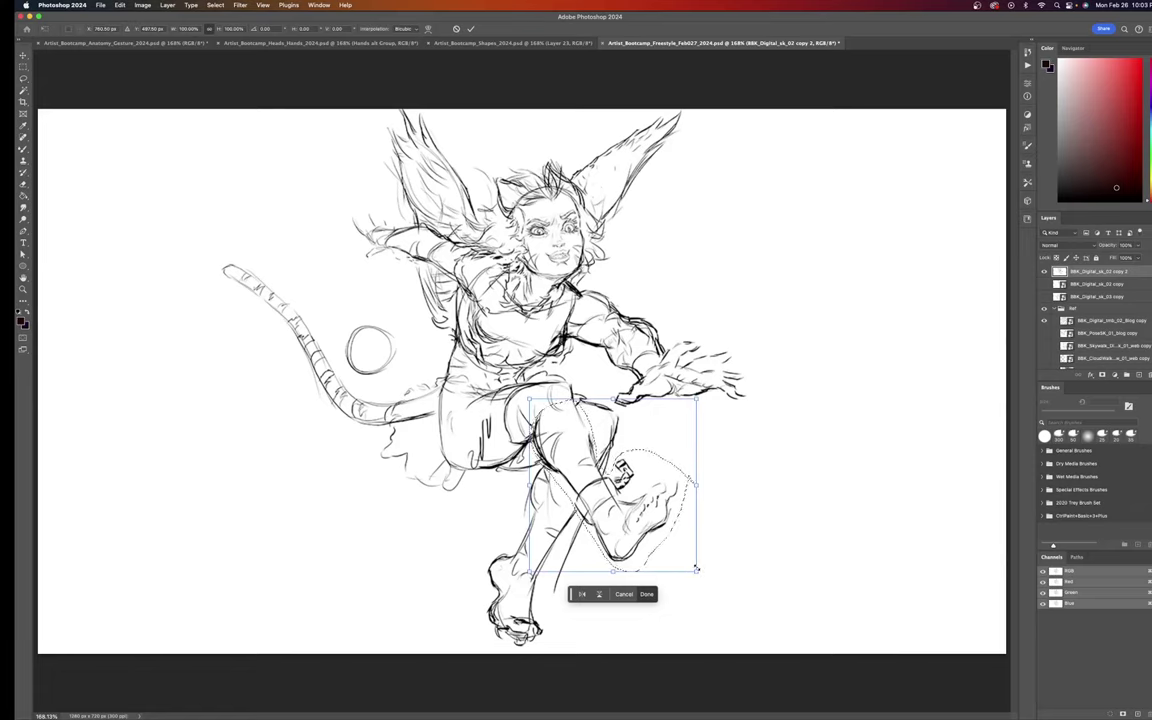
drag(696, 571, 701, 576)
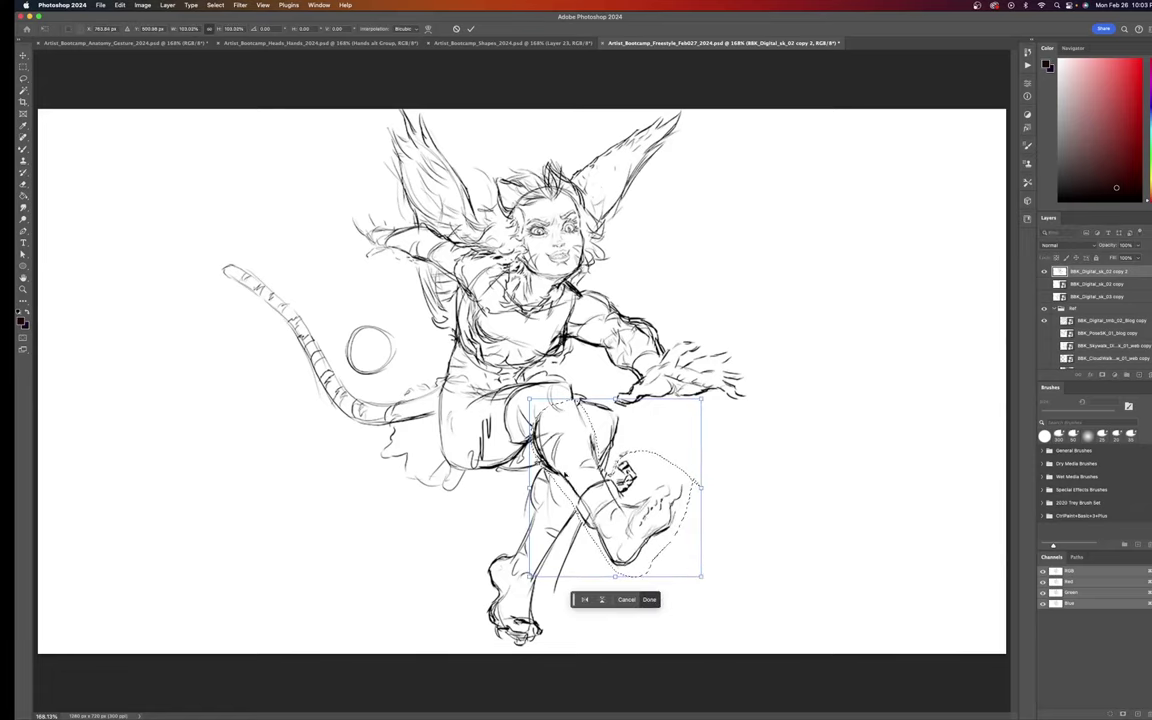
drag(570, 458, 582, 486)
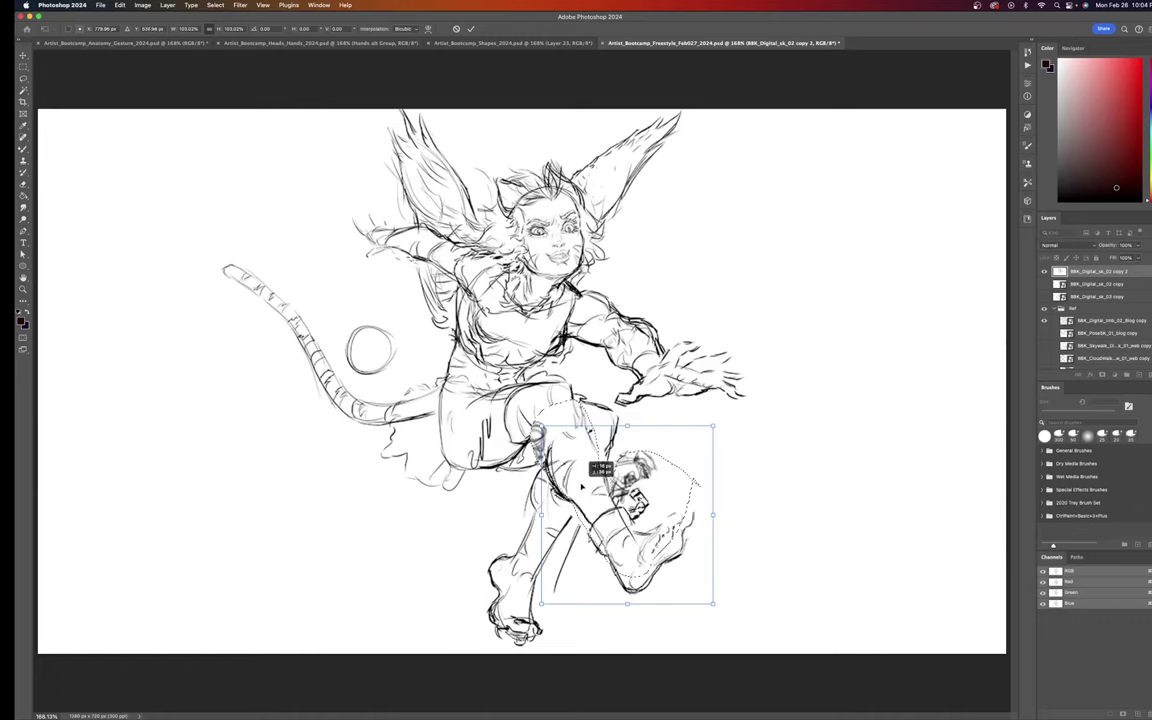
drag(581, 487, 582, 488)
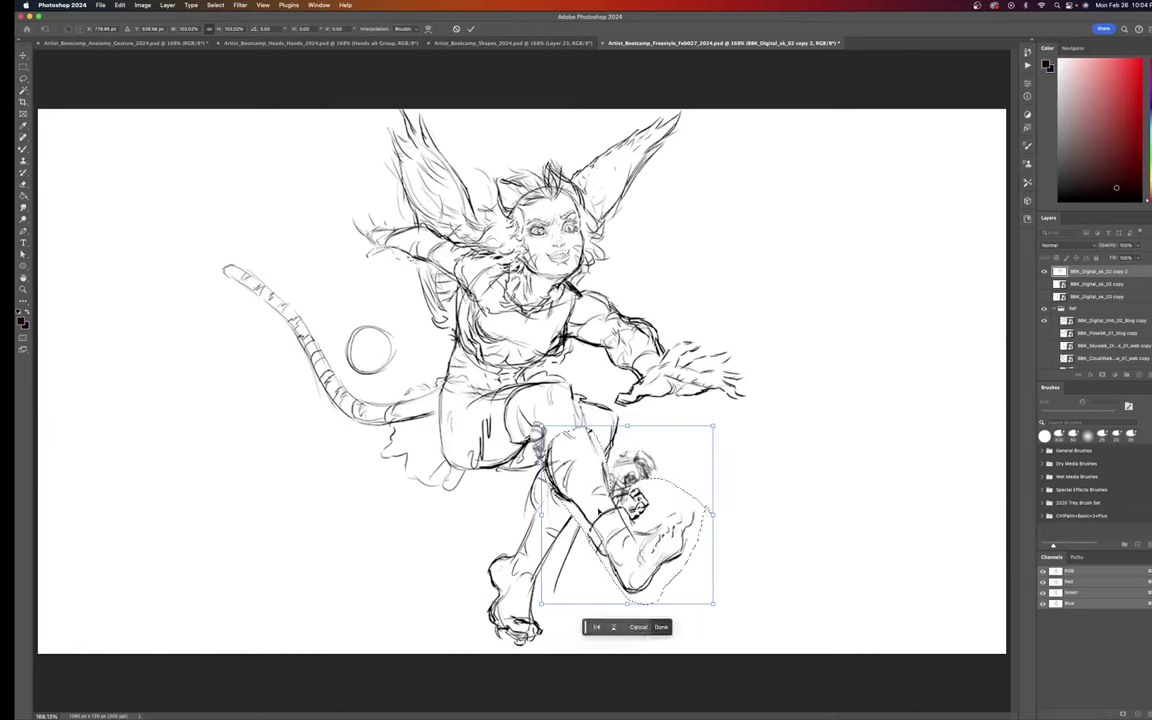
drag(620, 480, 597, 509)
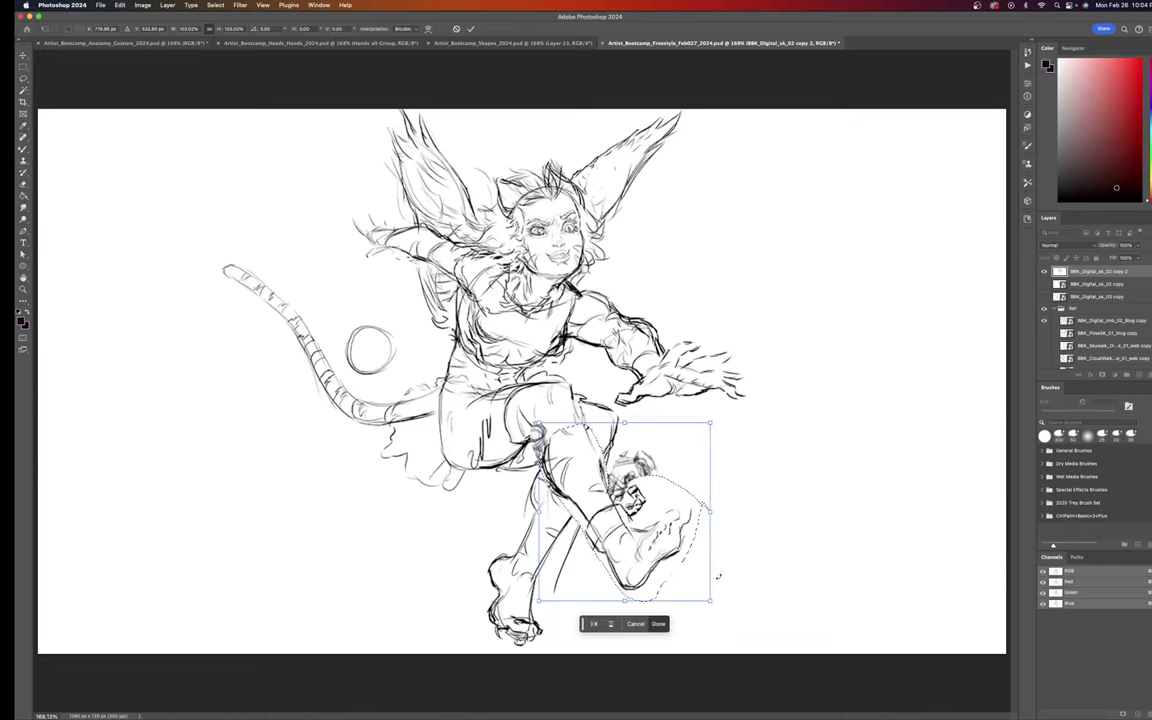
Step: Enlarge the forward lower leg further to about 109%, align it below the knee, apply the transform, and deselect
drag(709, 421, 715, 419)
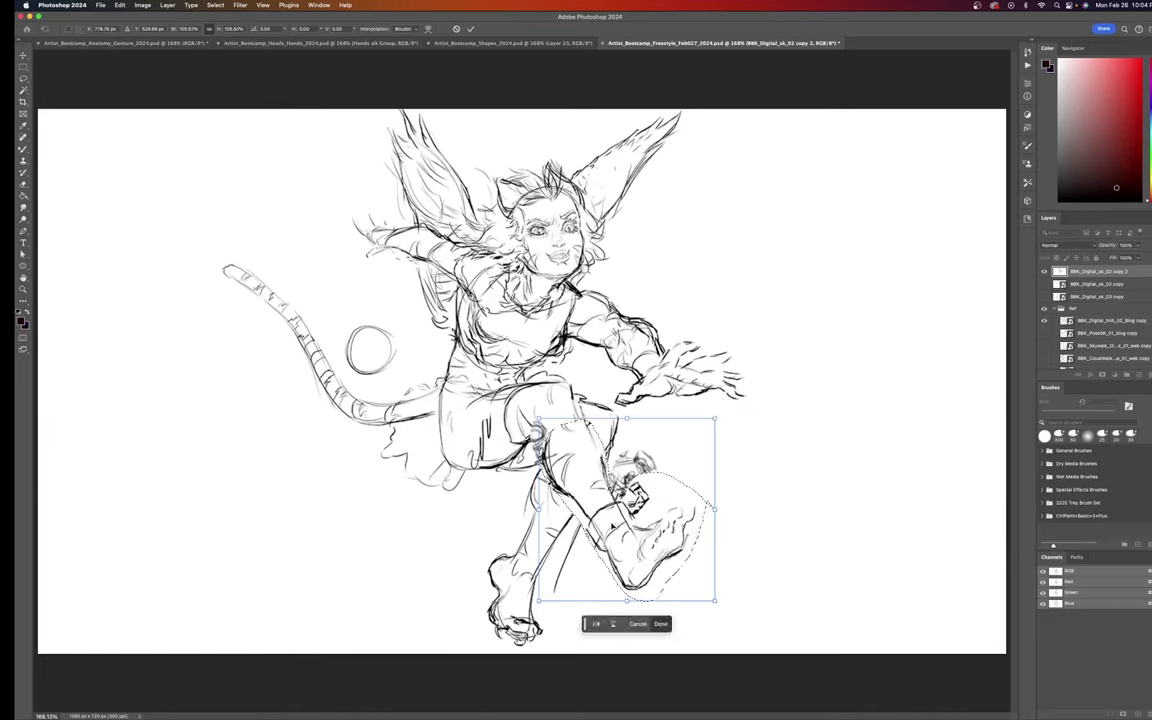
drag(629, 498, 632, 505)
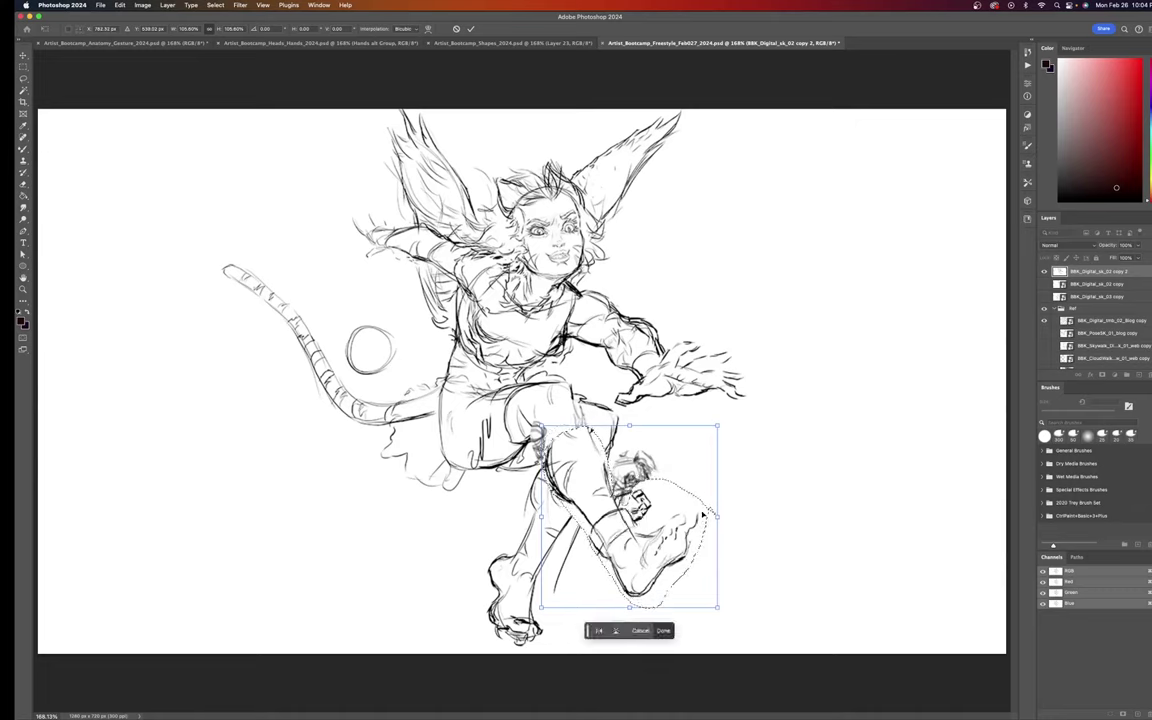
drag(718, 425, 723, 420)
drag(638, 500, 637, 502)
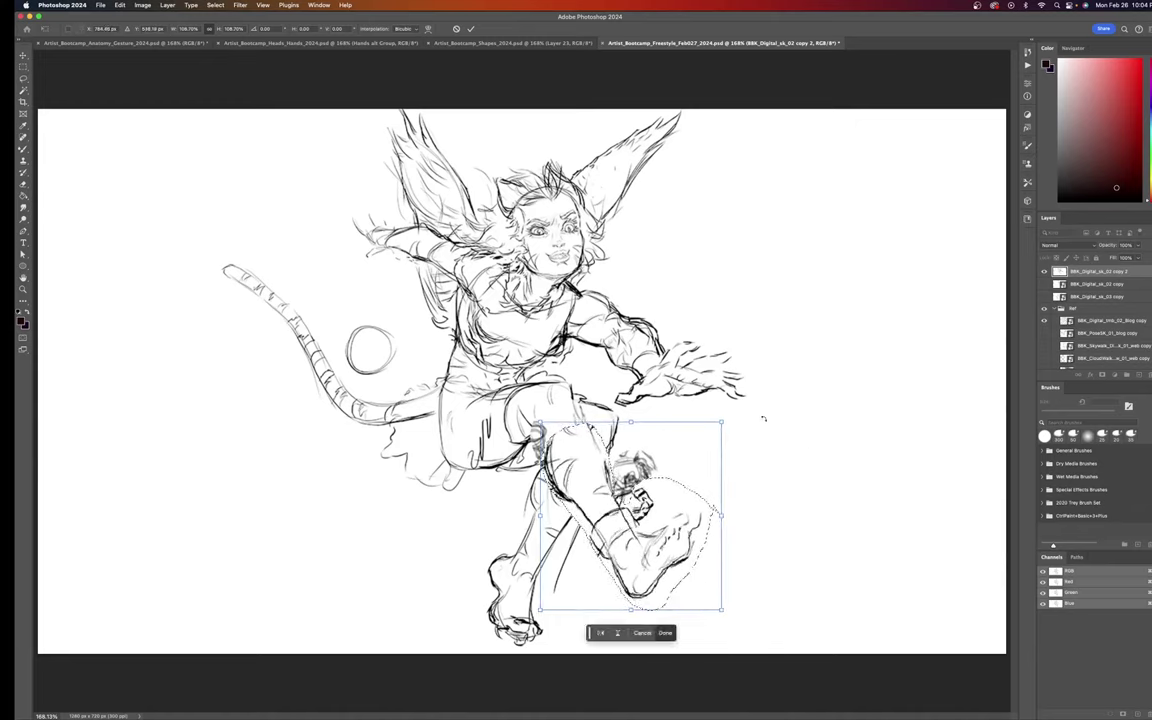
drag(583, 487, 583, 487)
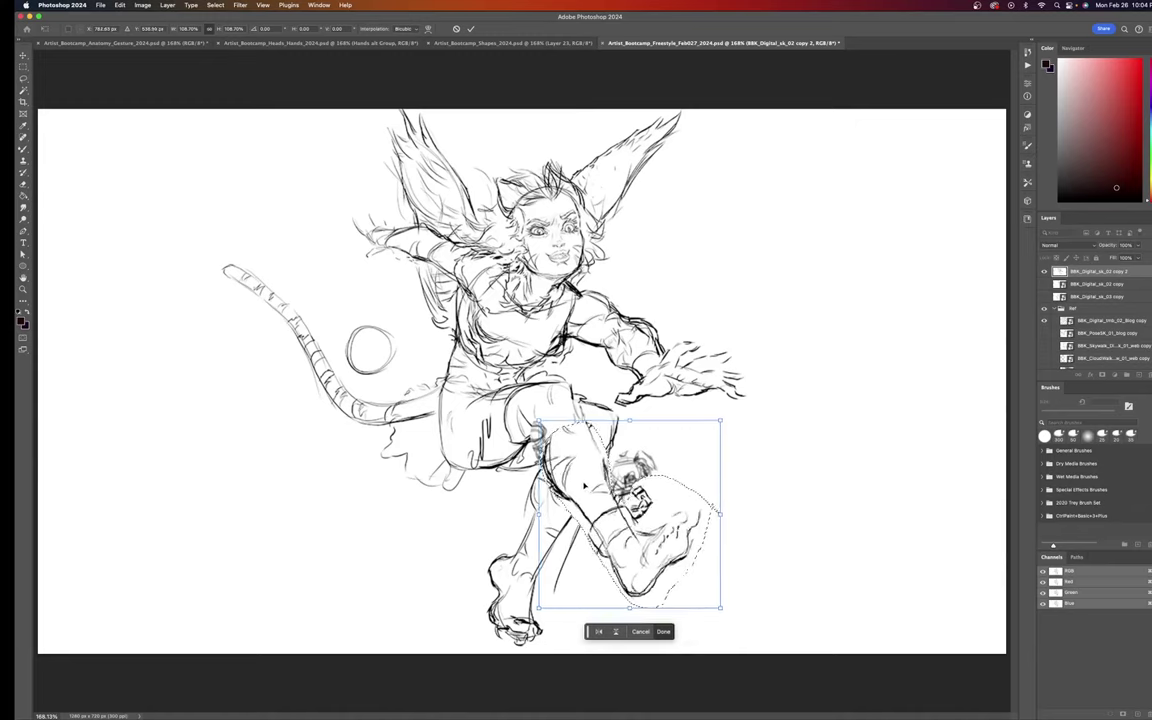
key(Return)
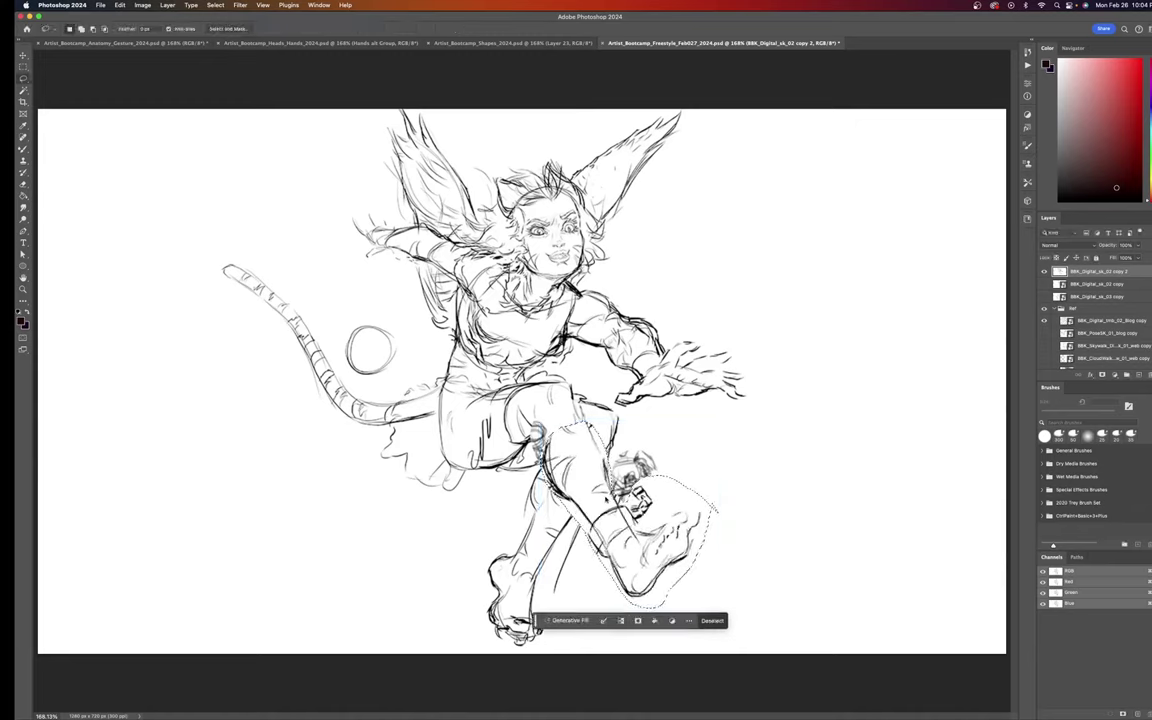
key(Return)
key(super+d)
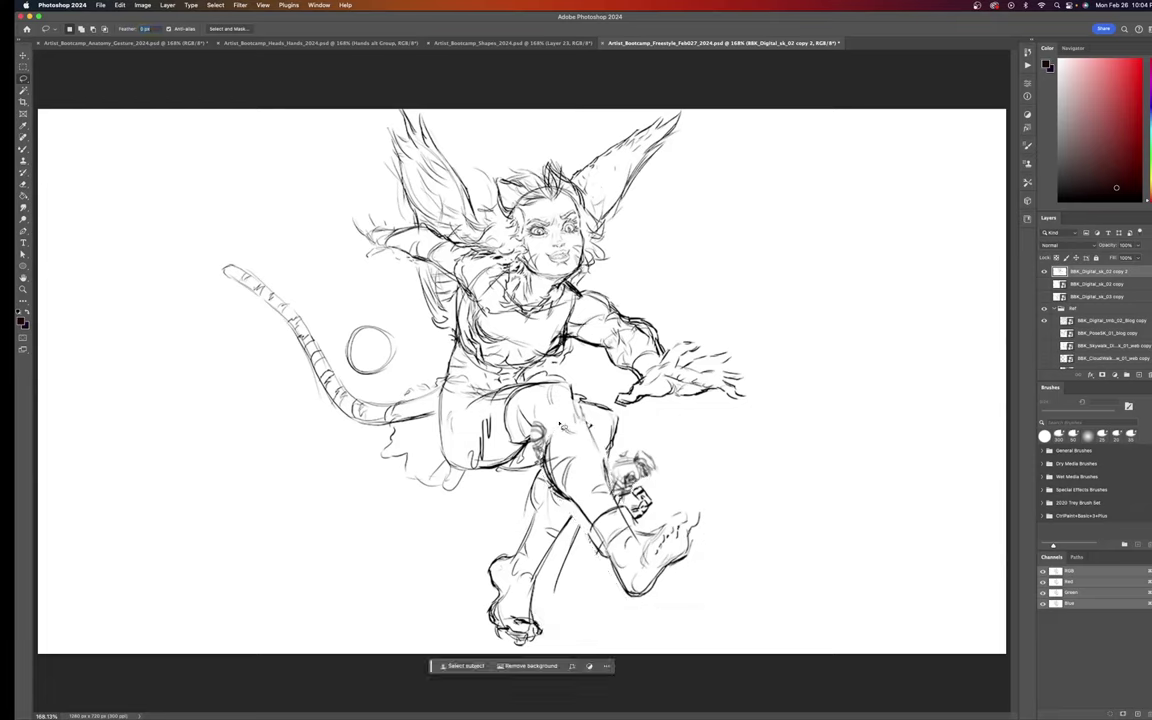
drag(590, 425, 567, 424)
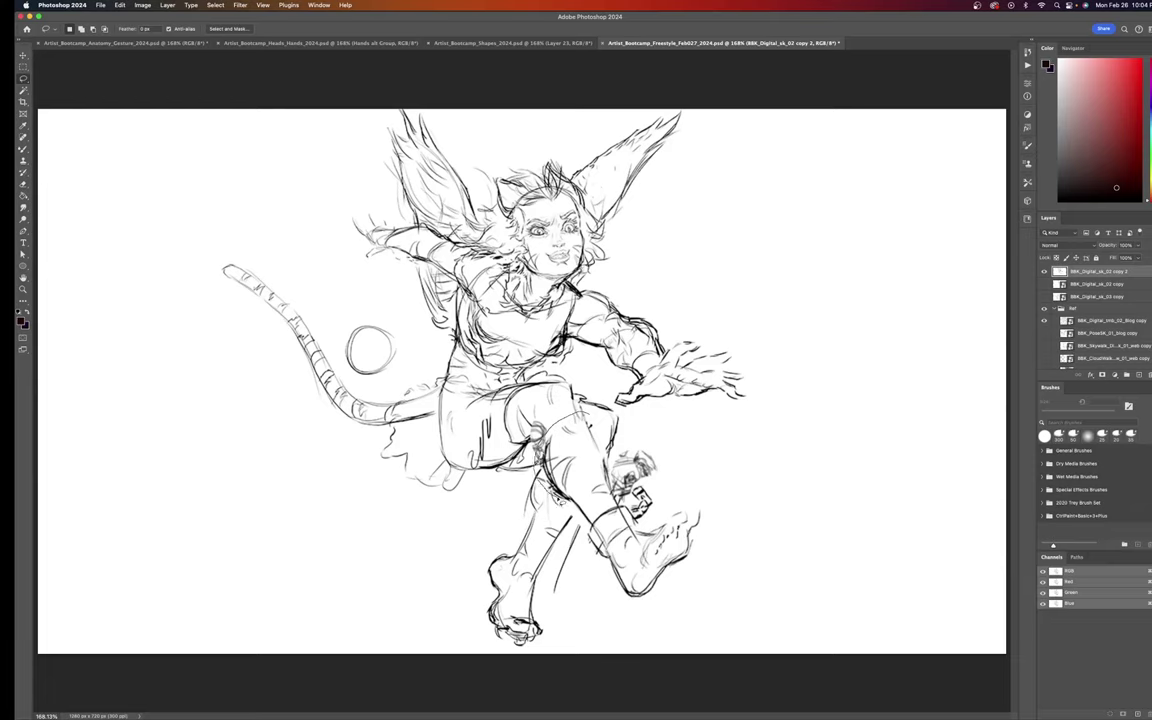
drag(575, 408, 568, 424)
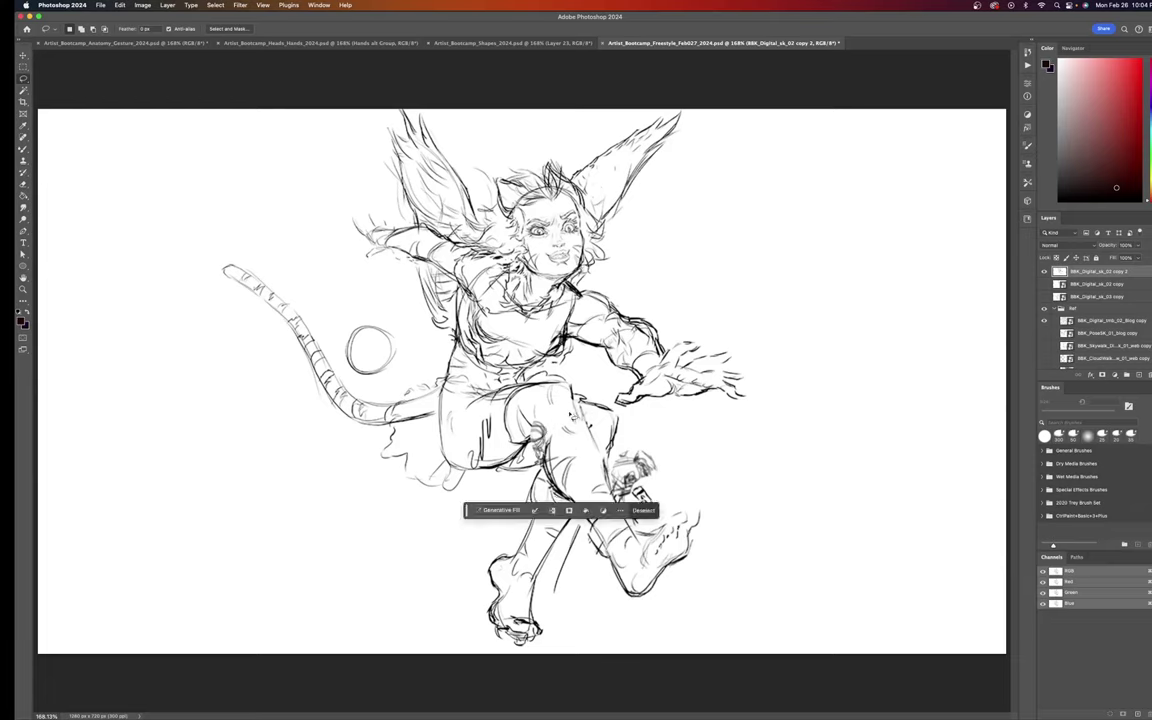
key(super+d)
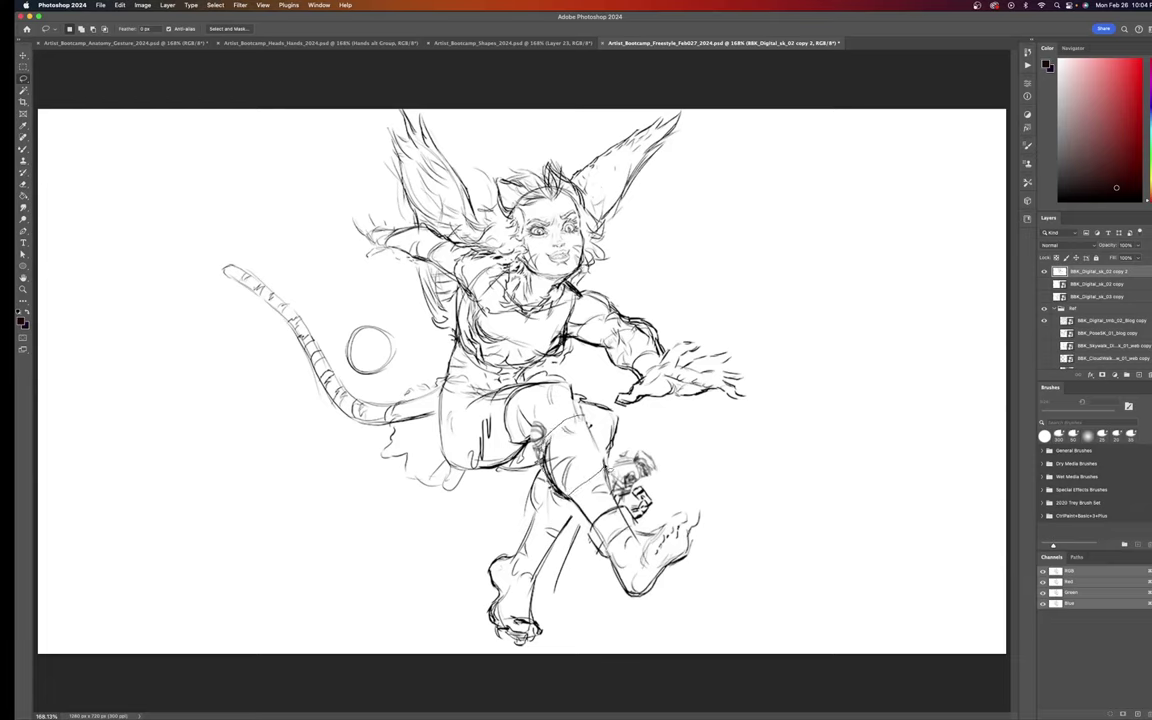
Step: Lasso the forward leg's calf section, move it up toward the knee, scale it to about 98%, apply, and deselect
drag(590, 424, 581, 406)
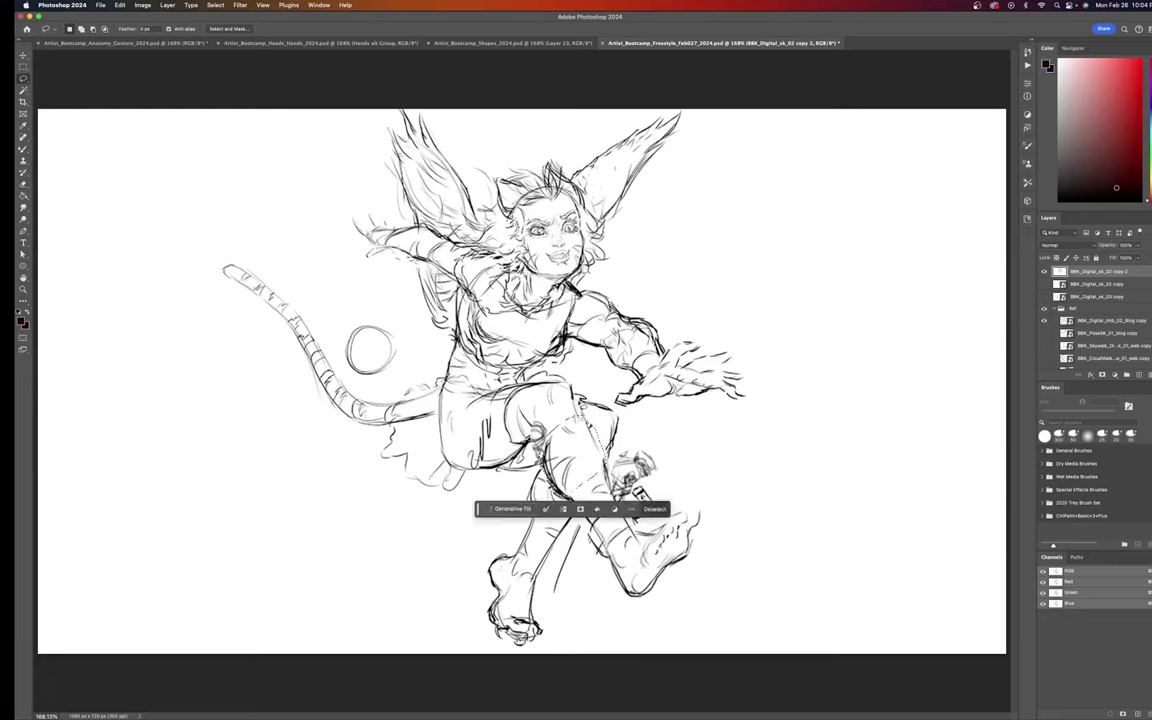
key(super+t)
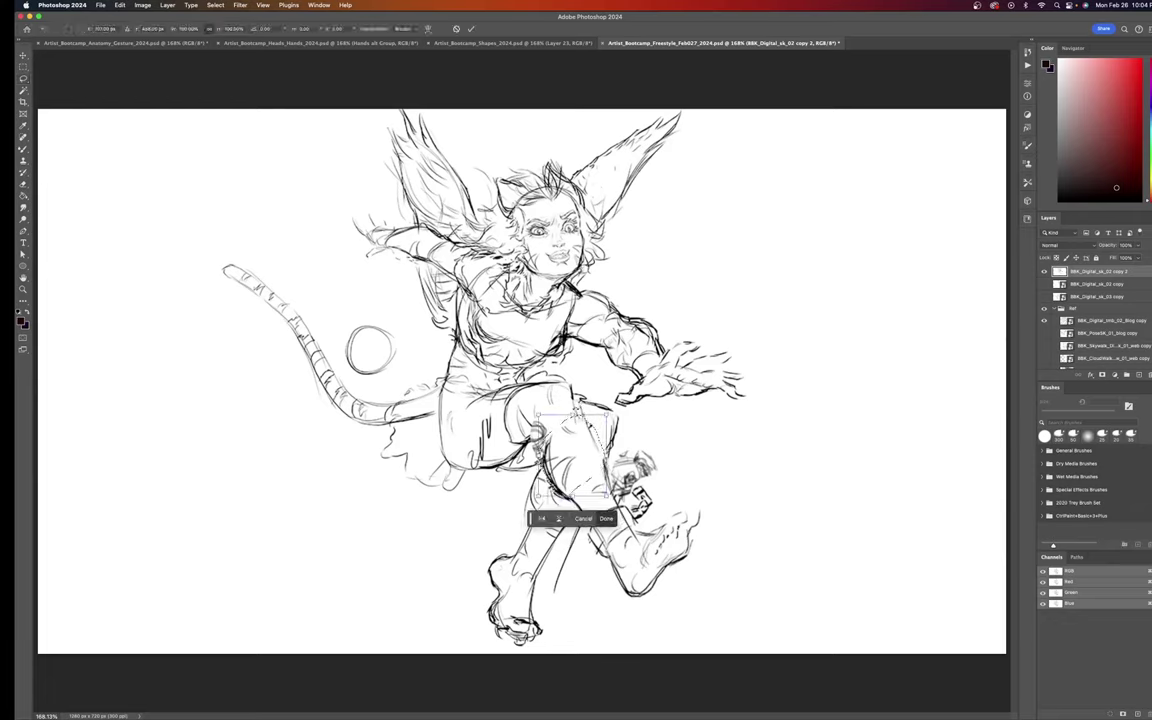
drag(575, 457, 573, 441)
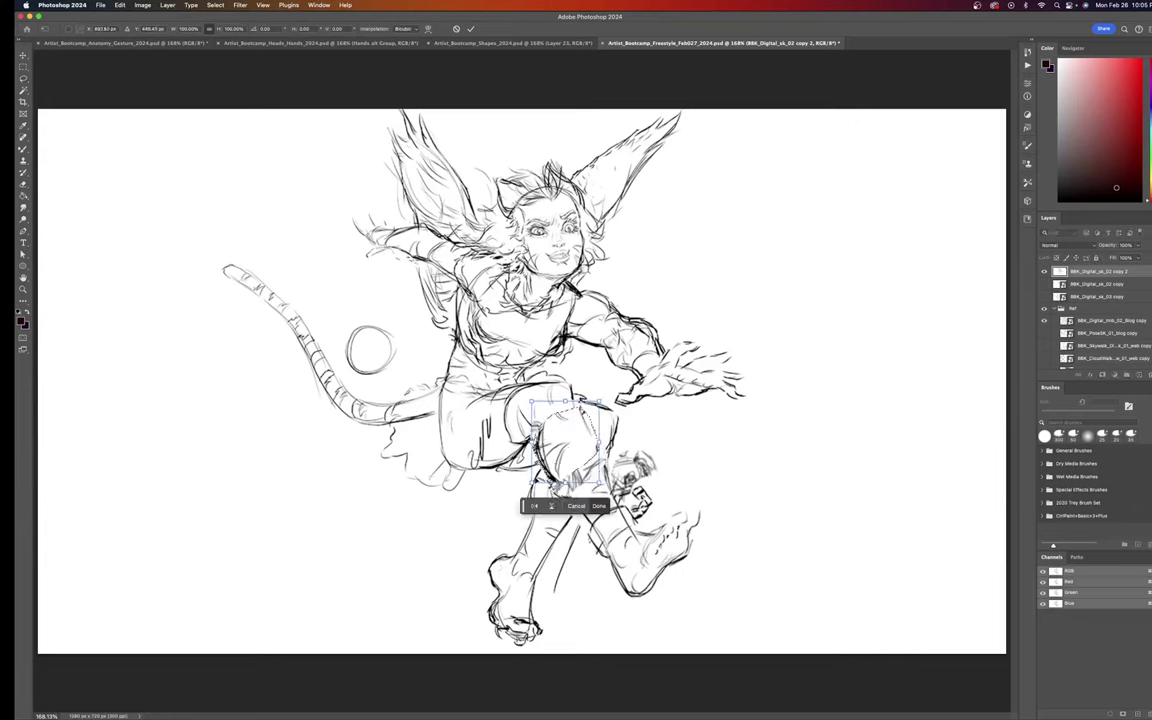
drag(530, 484, 532, 482)
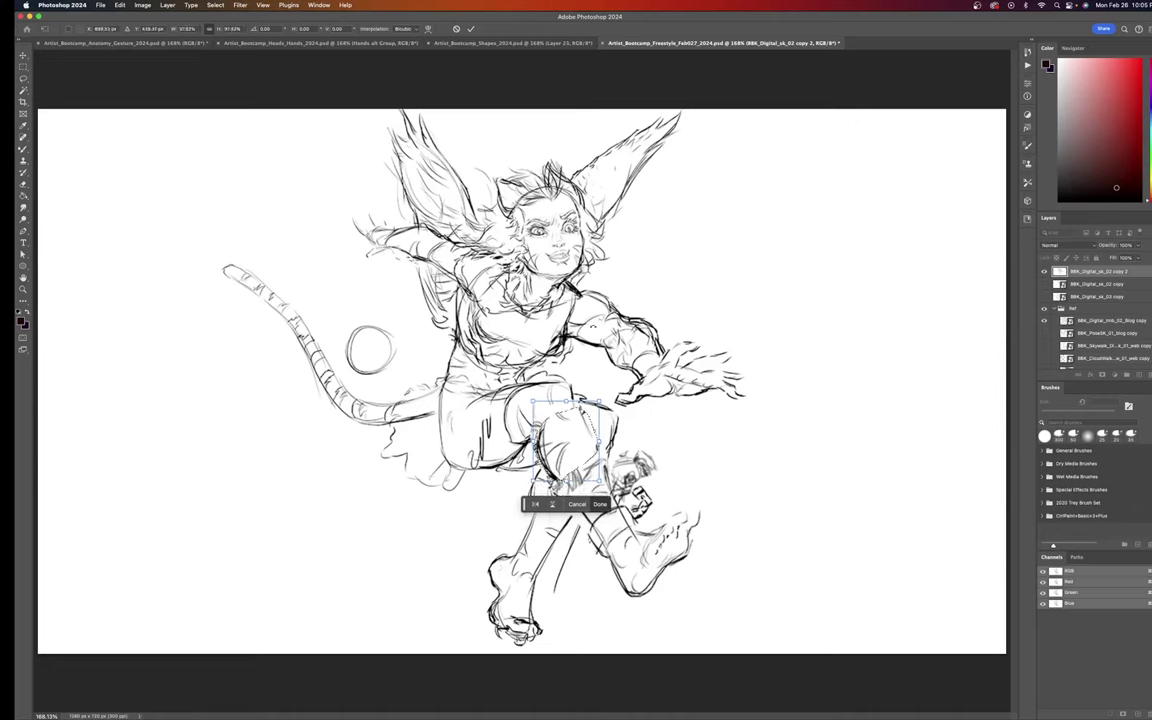
key(Return)
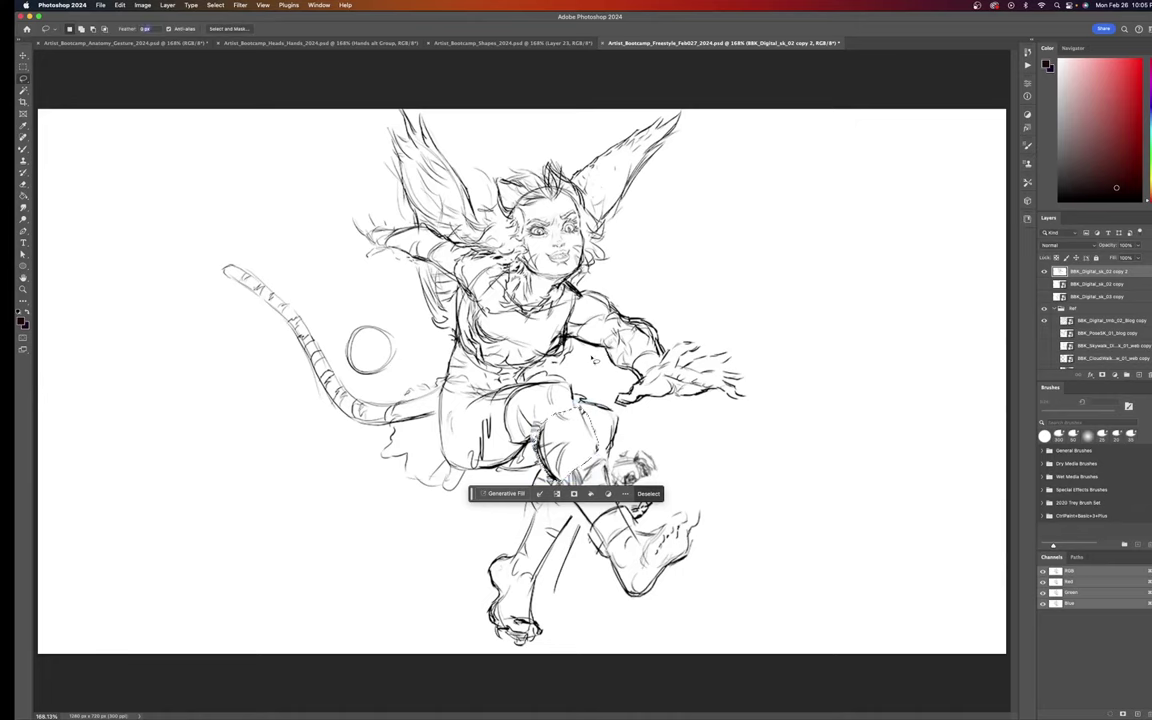
key(Return)
key(super+d)
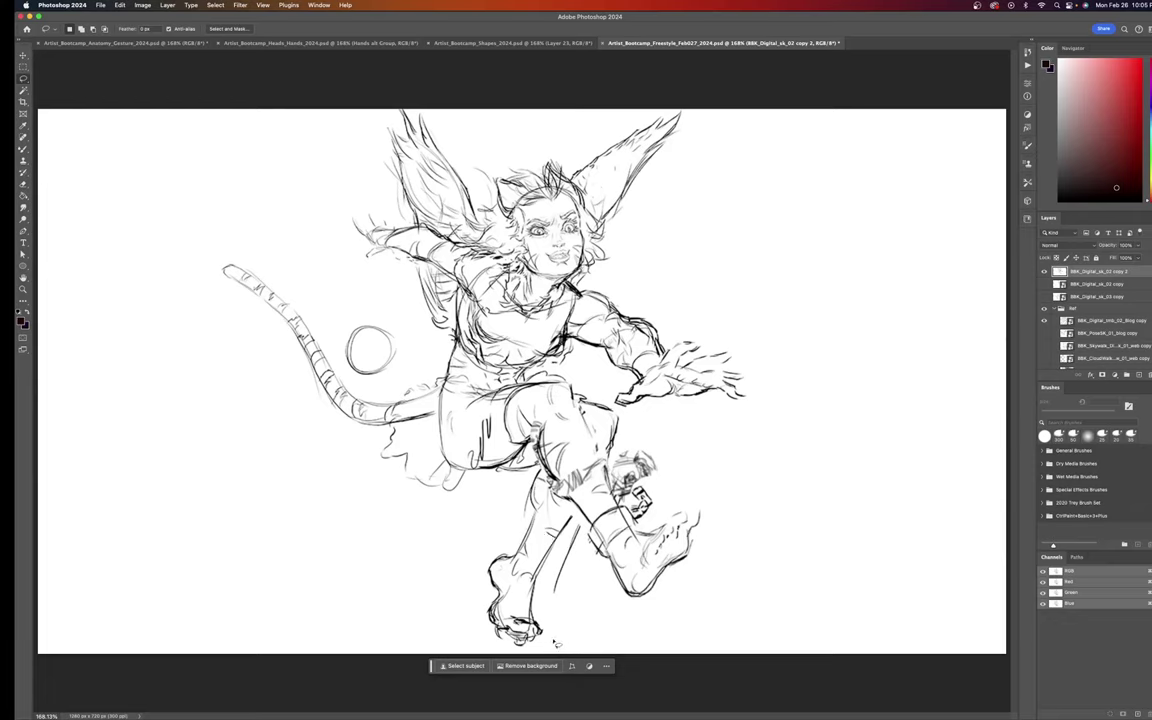
Step: Lasso the rear lower leg and foot, move them slightly up to shorten that leg, apply the transform, and deselect
mouse_move(531, 648)
mouse_down()
mouse_move(548, 630)
mouse_move(572, 508)
mouse_up()
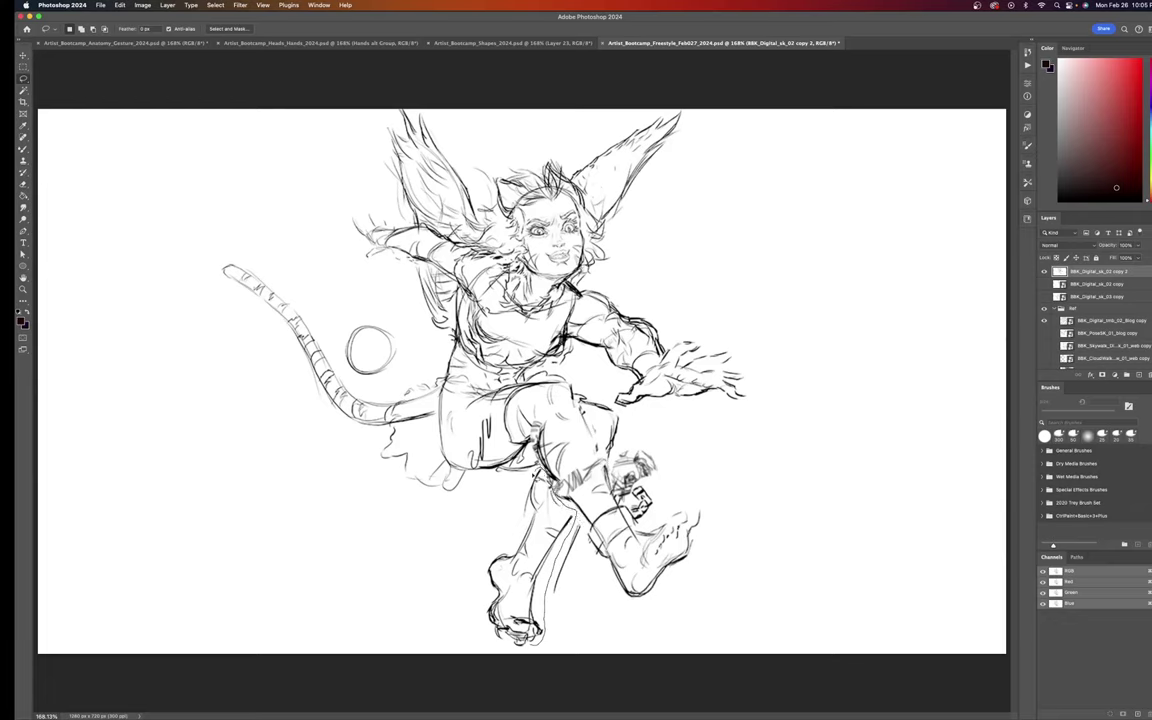
mouse_move(500, 498)
mouse_down()
mouse_move(484, 577)
mouse_move(480, 566)
mouse_move(495, 543)
mouse_move(512, 545)
mouse_move(520, 575)
mouse_move(539, 590)
mouse_move(546, 580)
mouse_move(548, 632)
mouse_up()
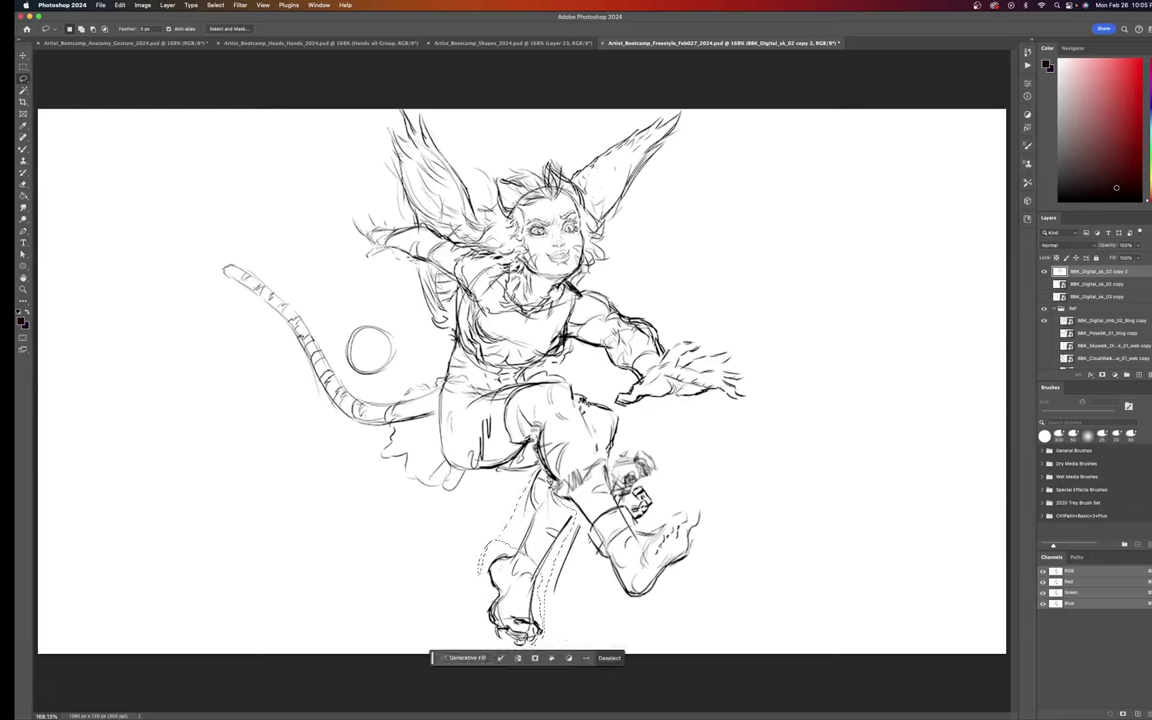
key(super+t)
drag(552, 530, 555, 513)
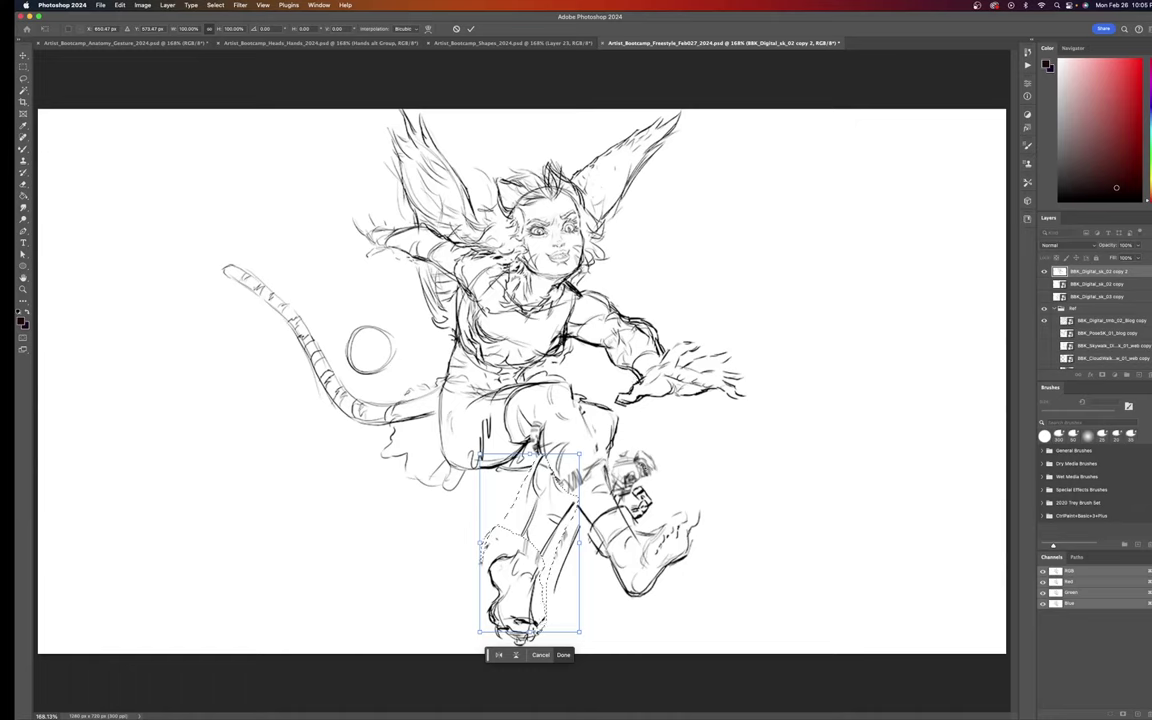
key(Return)
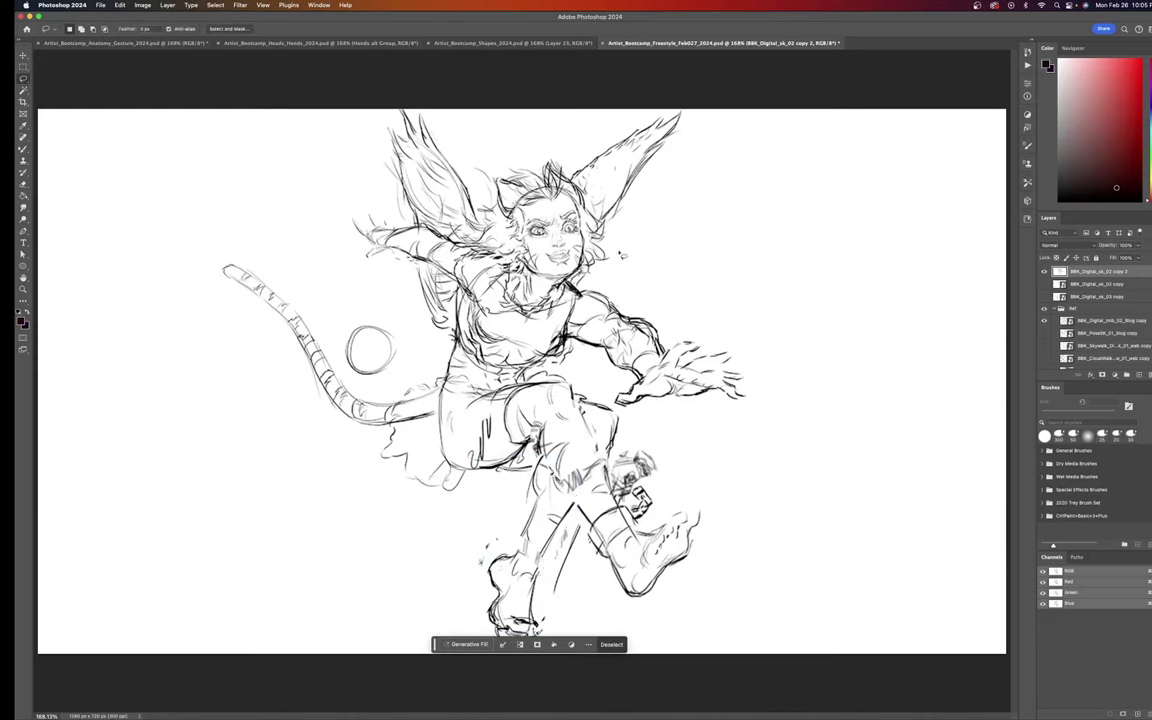
key(super+d)
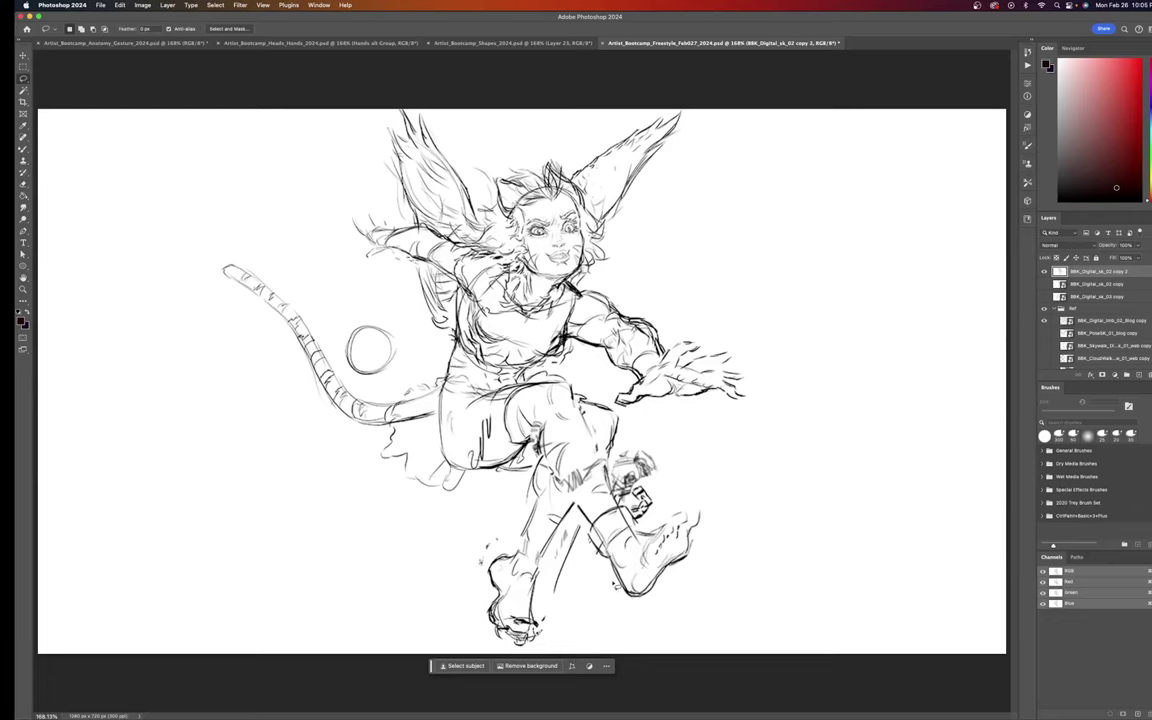
Step: Lasso the forward foot and ankle, enlarge them to about 104%, shift them slightly down and outward, apply, and deselect
mouse_move(710, 521)
mouse_down()
mouse_move(639, 492)
mouse_move(629, 540)
mouse_move(591, 530)
mouse_move(592, 568)
mouse_move(616, 600)
mouse_move(661, 604)
mouse_move(699, 565)
mouse_move(708, 512)
mouse_up()
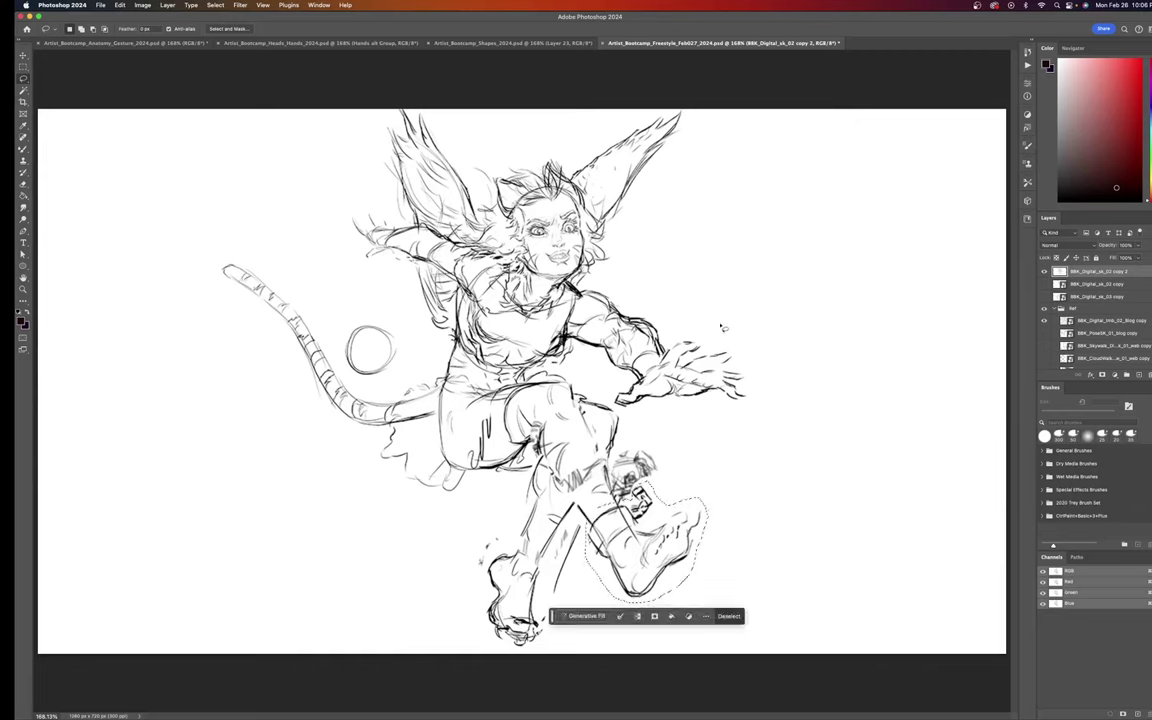
key(super+t)
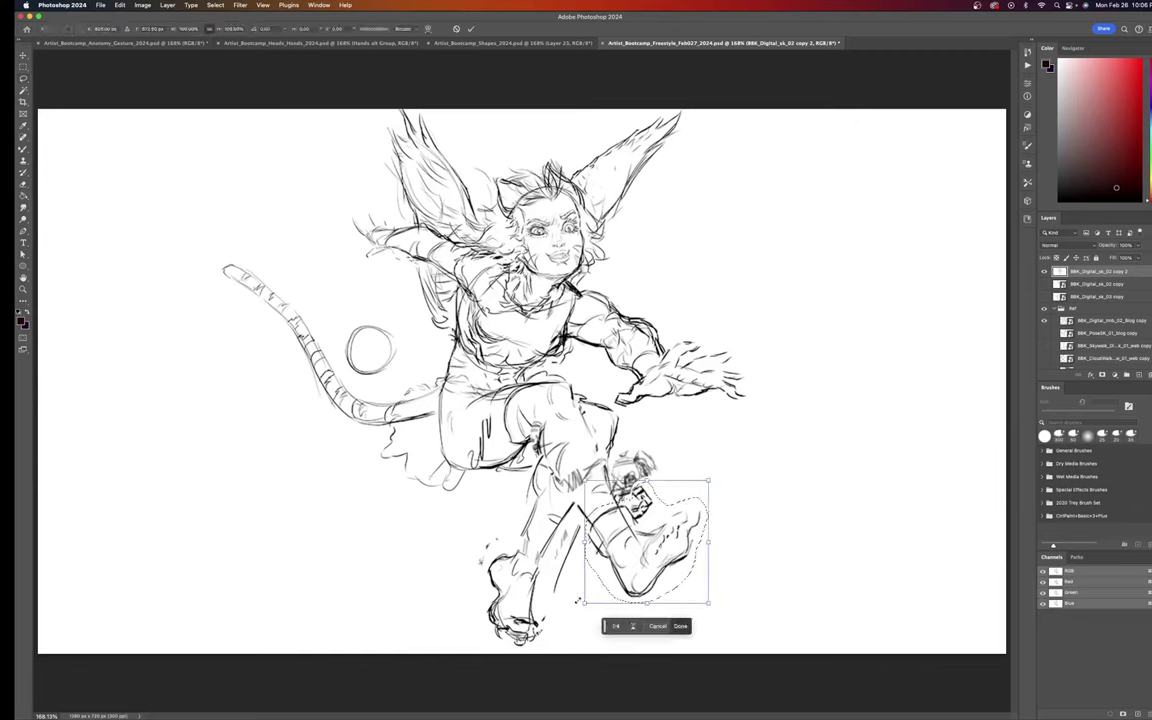
drag(583, 603, 581, 607)
mouse_move(640, 576)
mouse_down()
mouse_move(655, 583)
mouse_move(654, 570)
mouse_move(648, 584)
mouse_up()
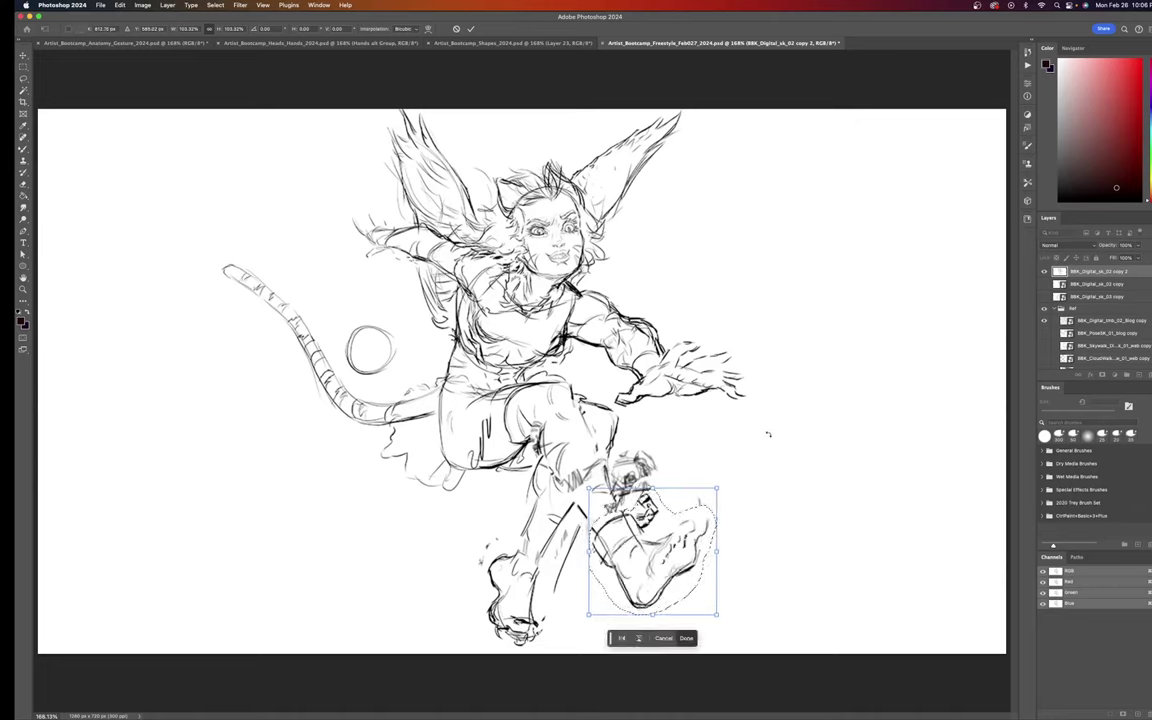
key(Return)
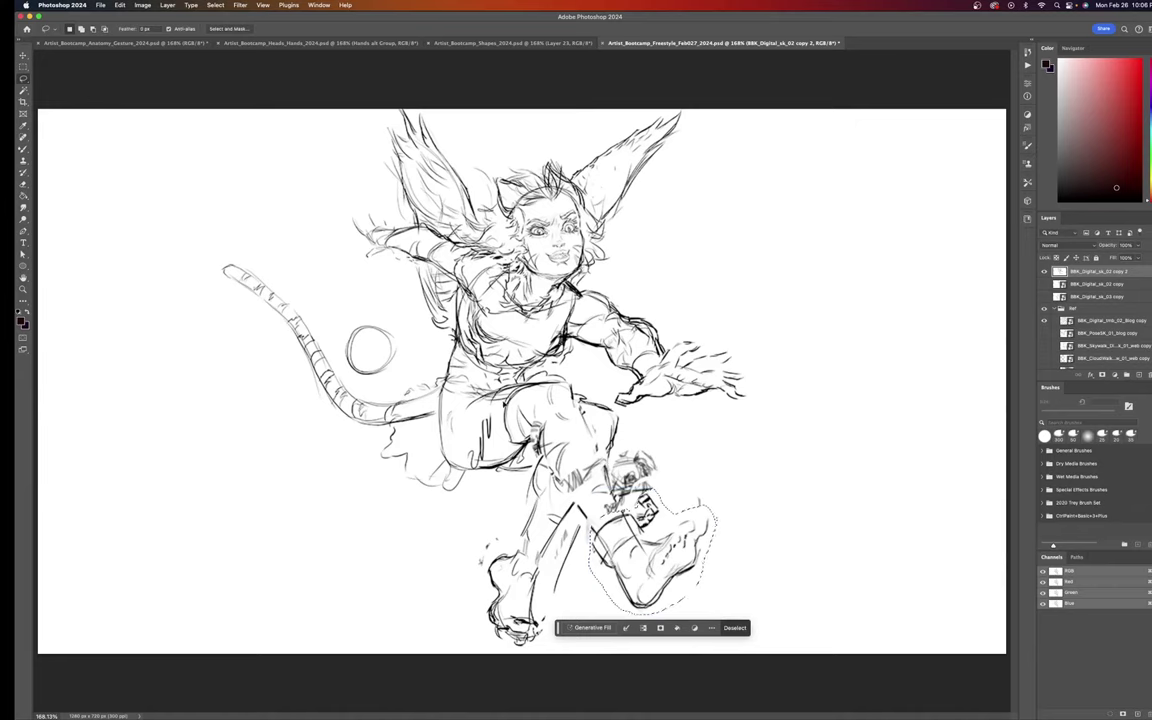
key(super+d)
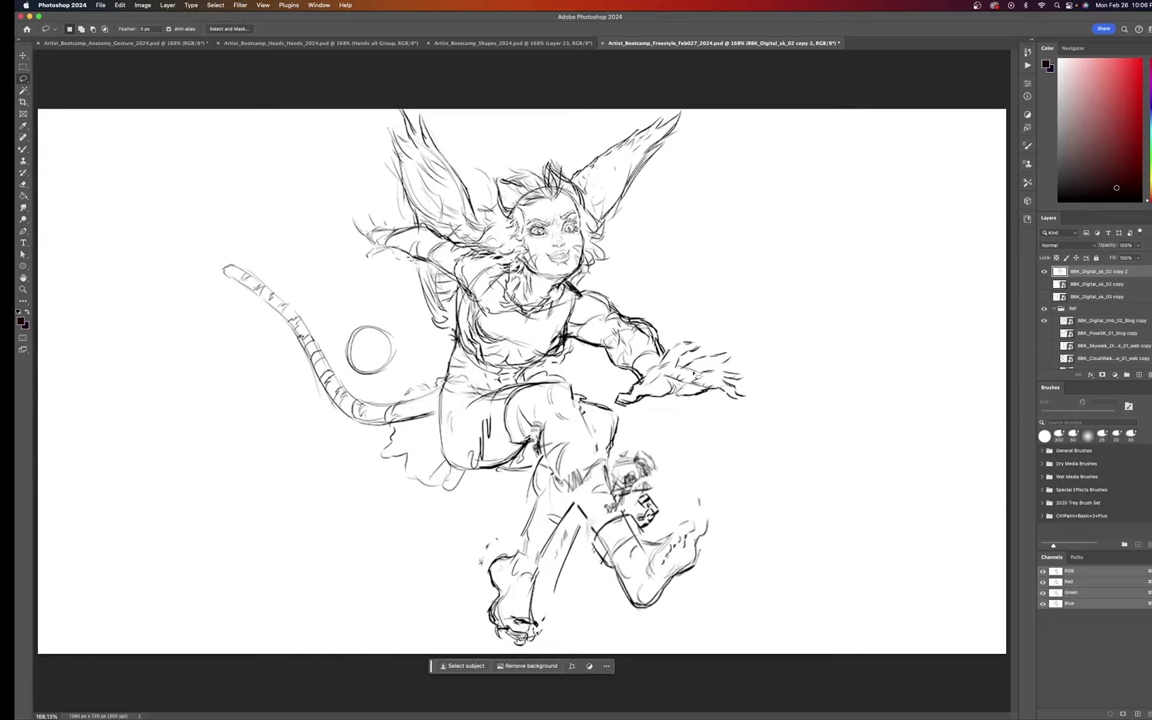
Step: Lasso the outstretched hand, enlarge it to about 108%, reposition it at the wrist, and apply the transform
mouse_move(755, 376)
mouse_down()
mouse_move(704, 326)
mouse_move(639, 349)
mouse_up()
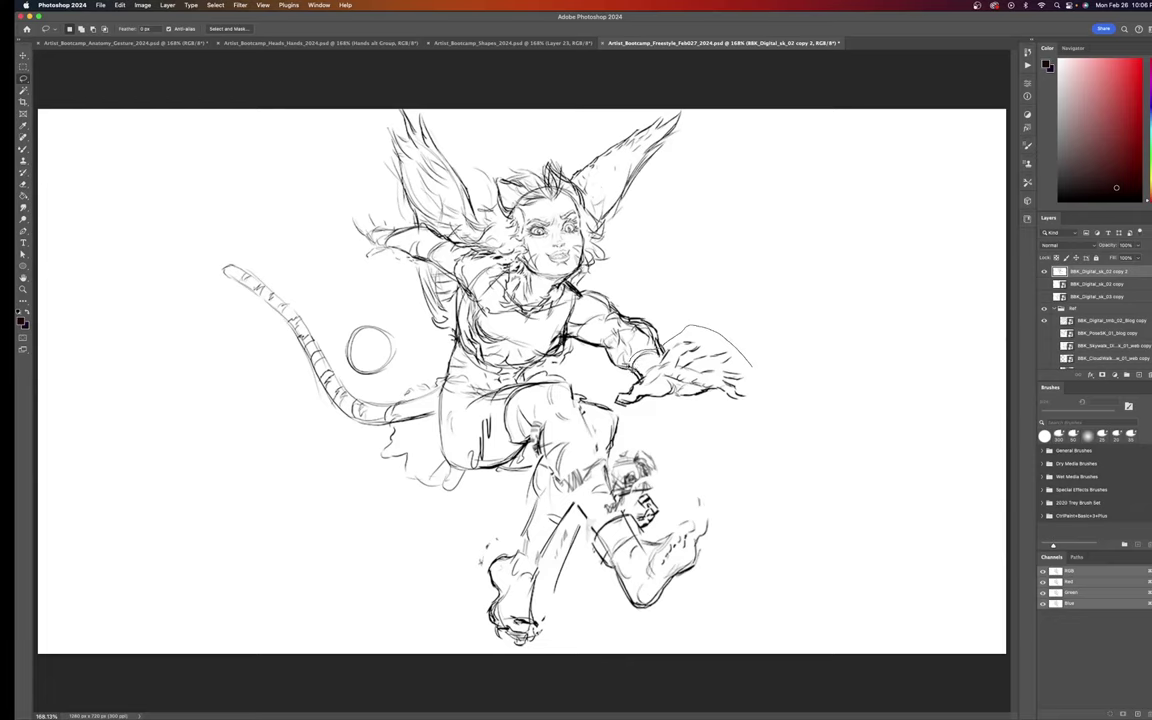
mouse_move(616, 409)
mouse_down()
mouse_move(670, 411)
mouse_move(655, 370)
mouse_move(685, 330)
mouse_move(618, 410)
mouse_up()
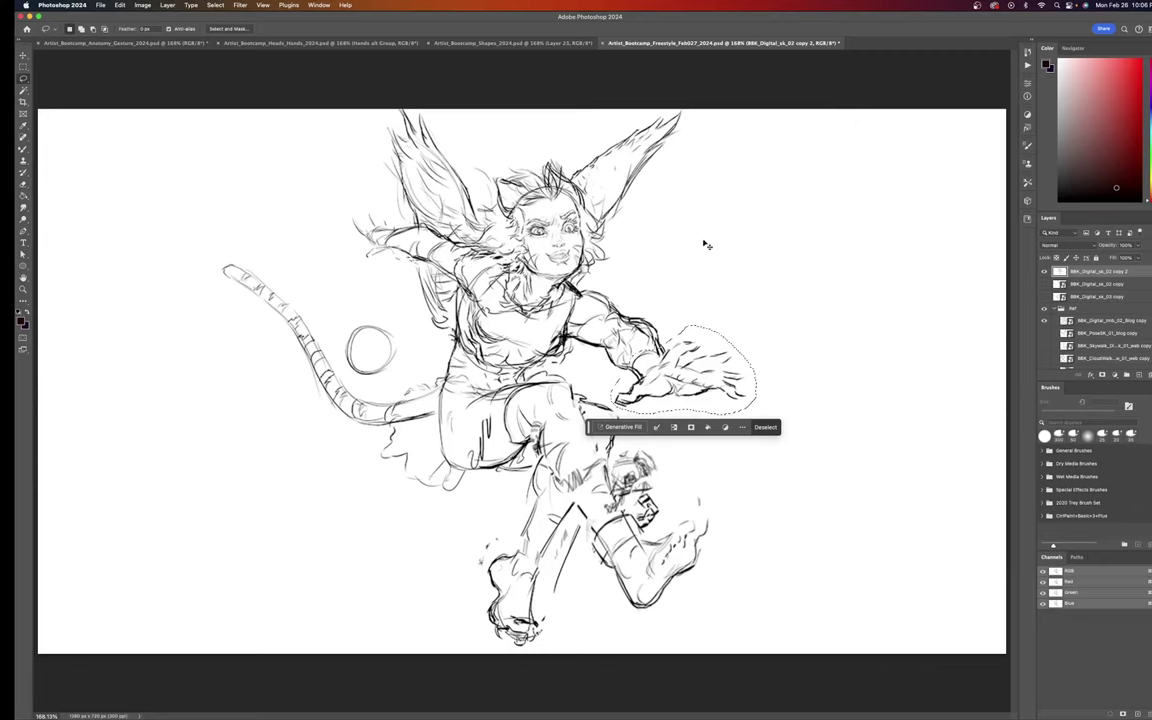
key(super+t)
drag(609, 415, 604, 418)
drag(758, 323, 763, 322)
drag(709, 384, 726, 366)
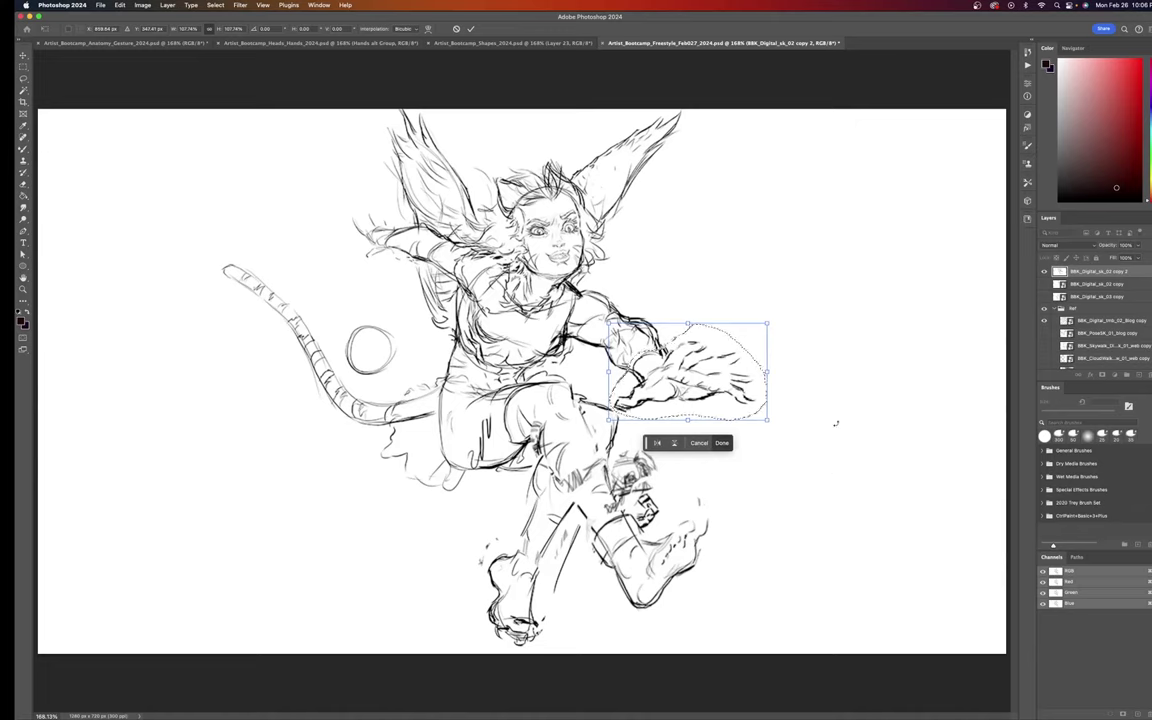
key(Return)
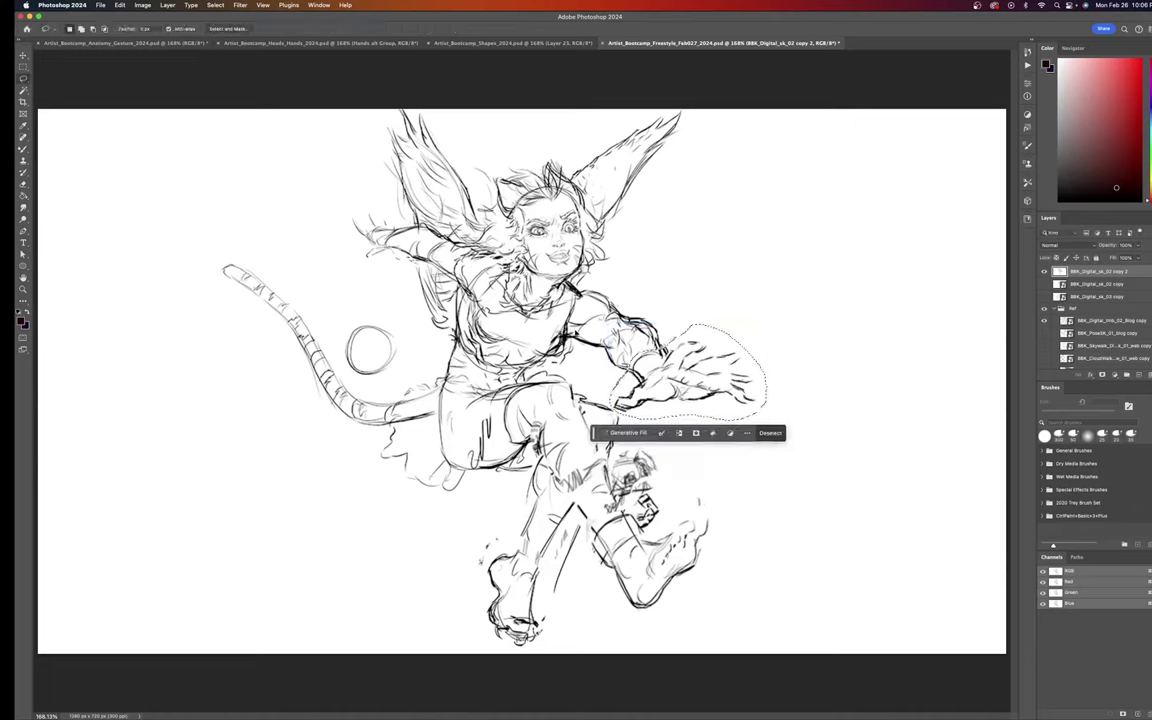
Step: Clear the hand selection, lasso the outstretched forearm, move it slightly outward toward the hand, apply the transform, and deselect
key(super+d)
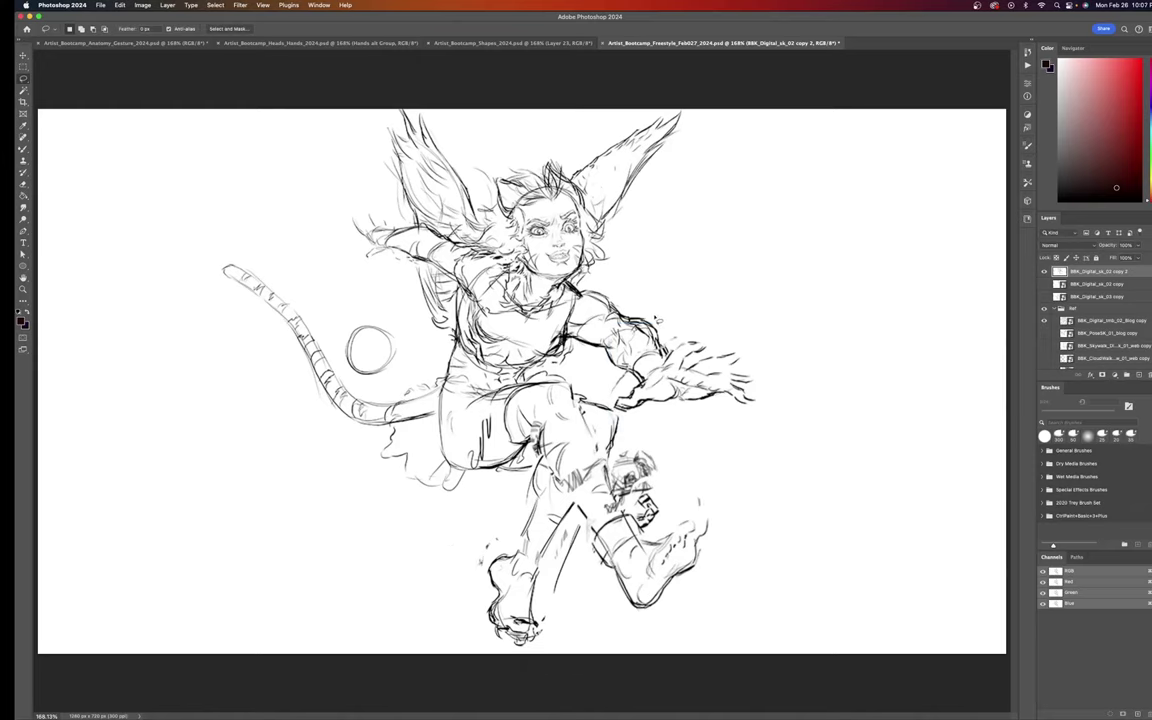
mouse_move(592, 292)
mouse_down()
mouse_move(571, 282)
mouse_move(547, 308)
mouse_move(604, 349)
mouse_up()
drag(664, 334, 654, 313)
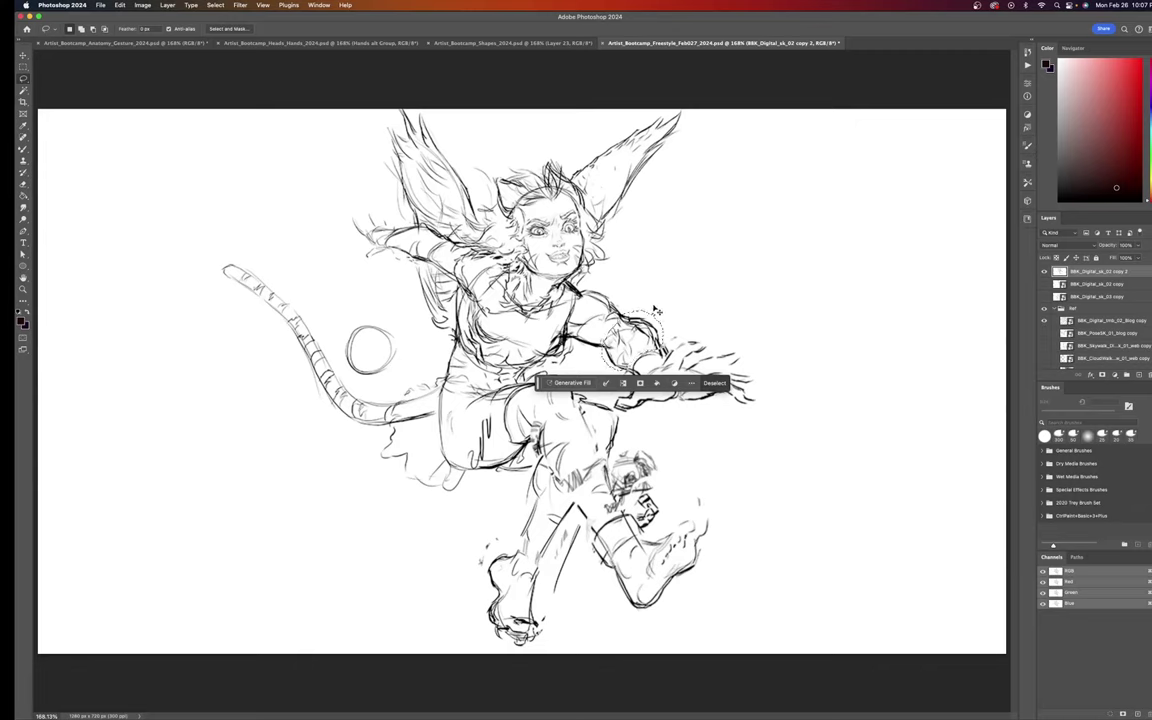
key(super+t)
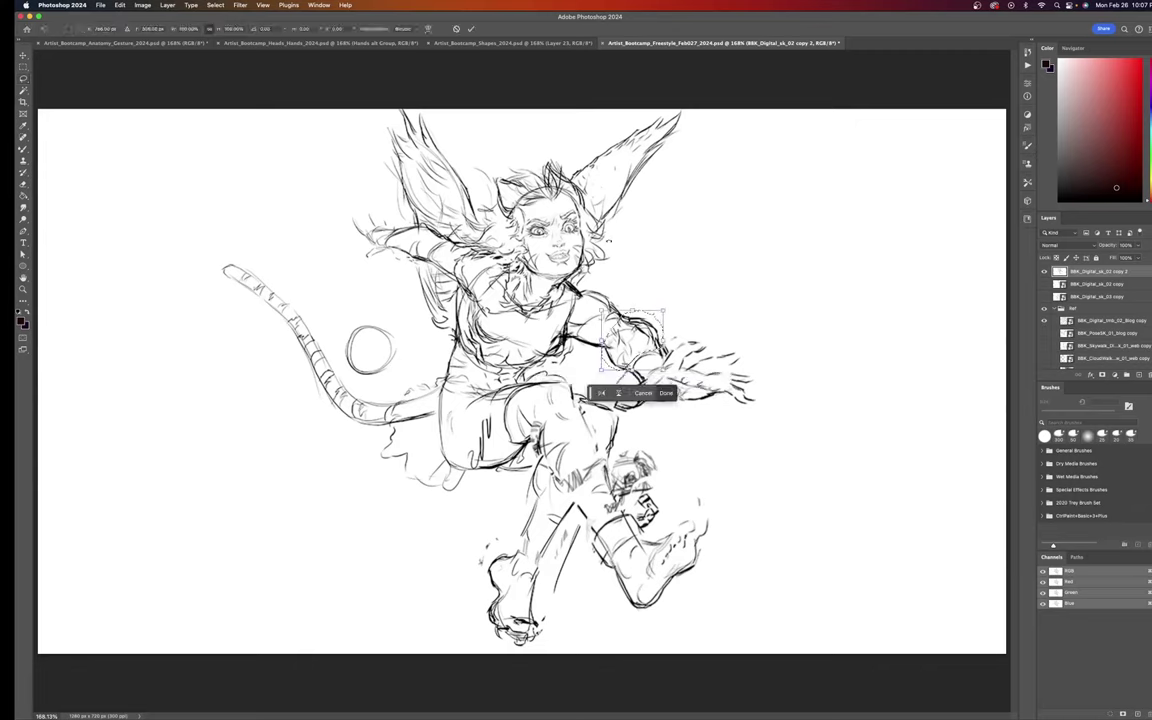
drag(632, 343, 640, 345)
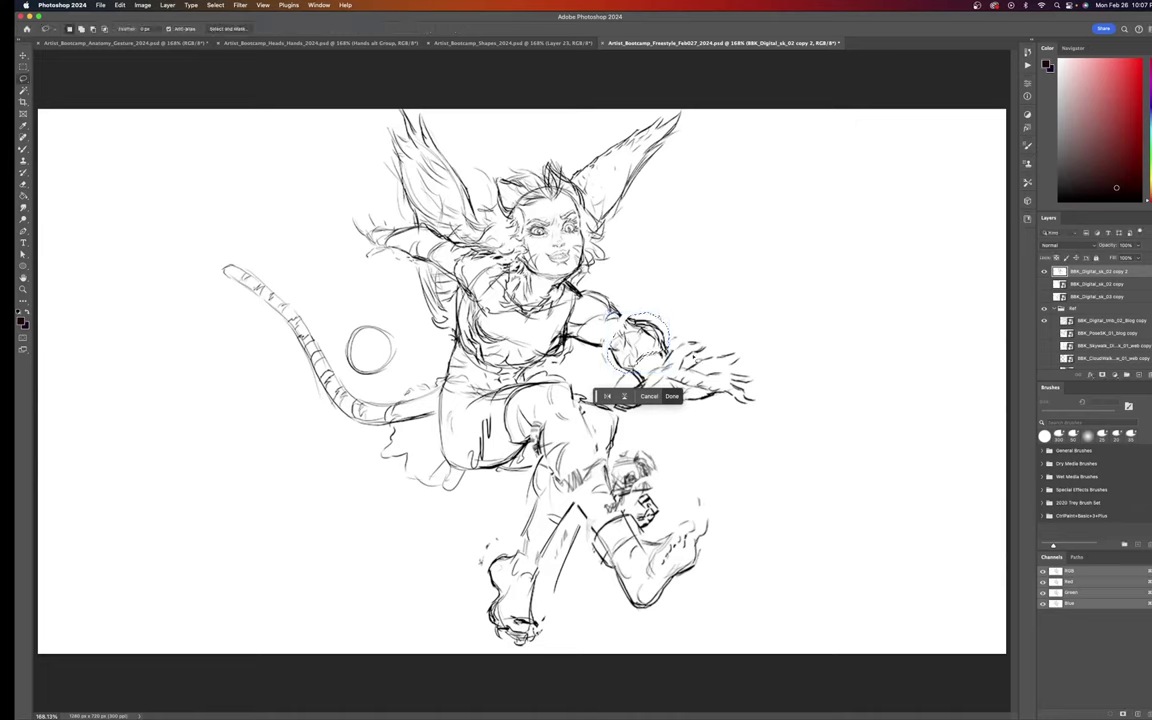
key(Return)
key(super+d)
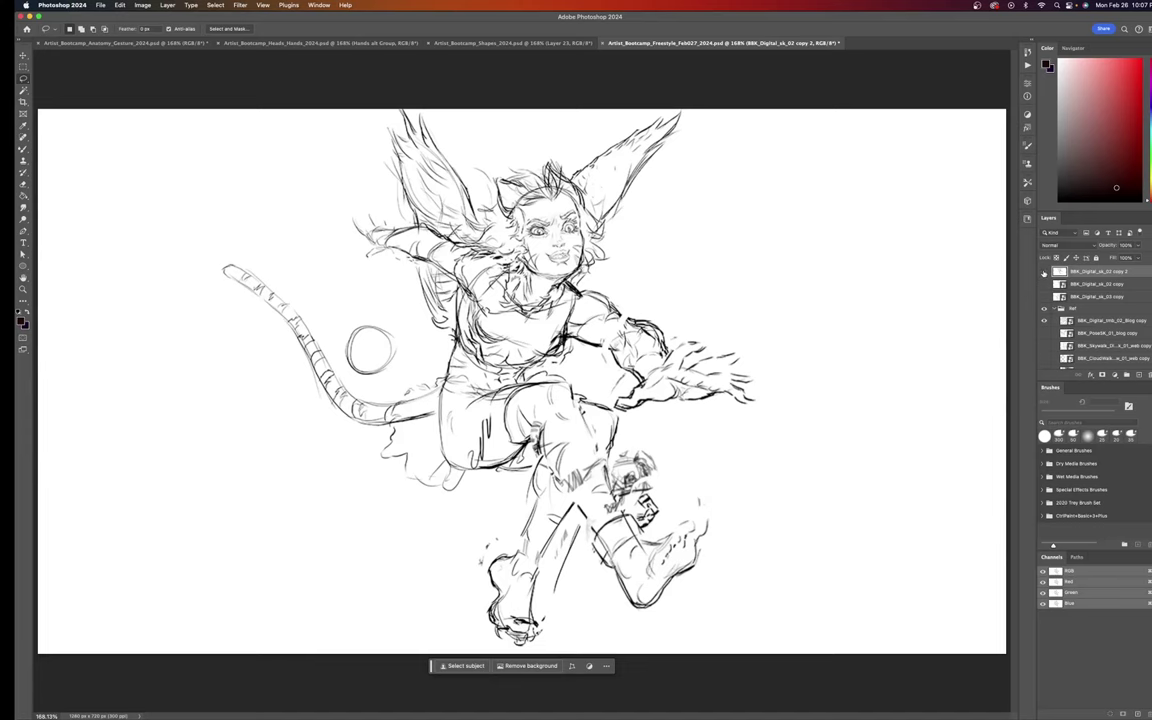
Step: Check the sketch by toggling its layer's visibility, and hide and collapse the Ref group
click(1045, 272)
click(1045, 272)
click(1046, 316)
click(1053, 308)
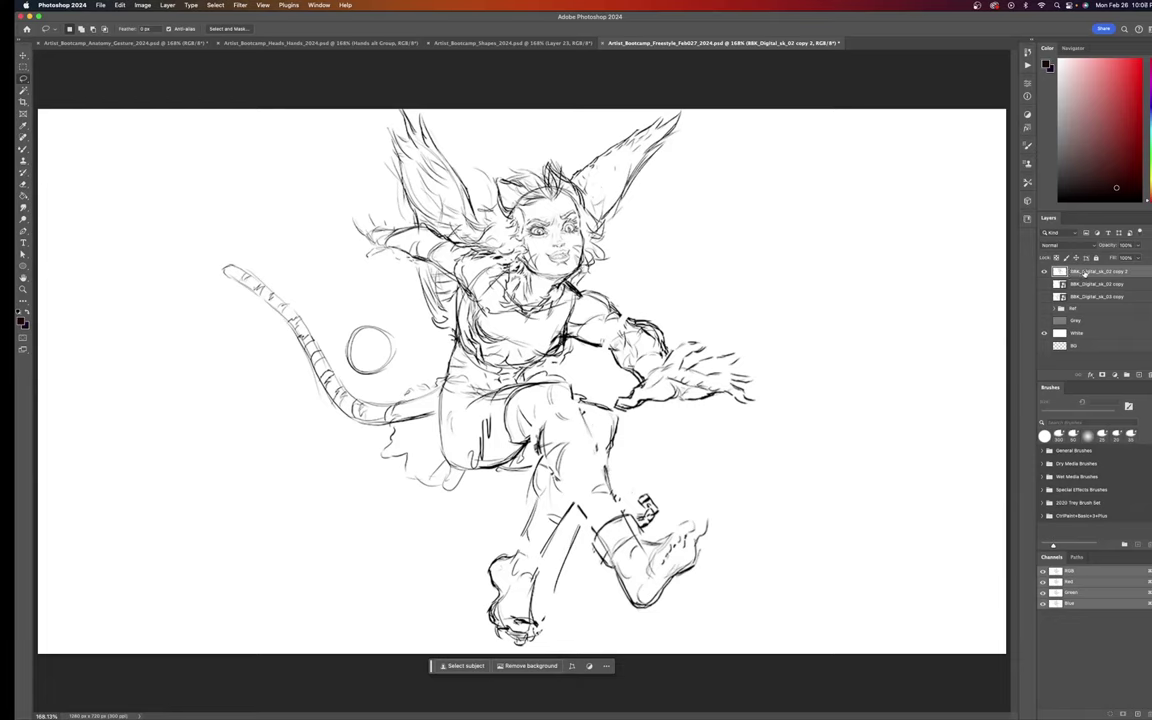
Step: Lower the sketch layer's opacity to 40% and add a new empty layer above it
key(v)
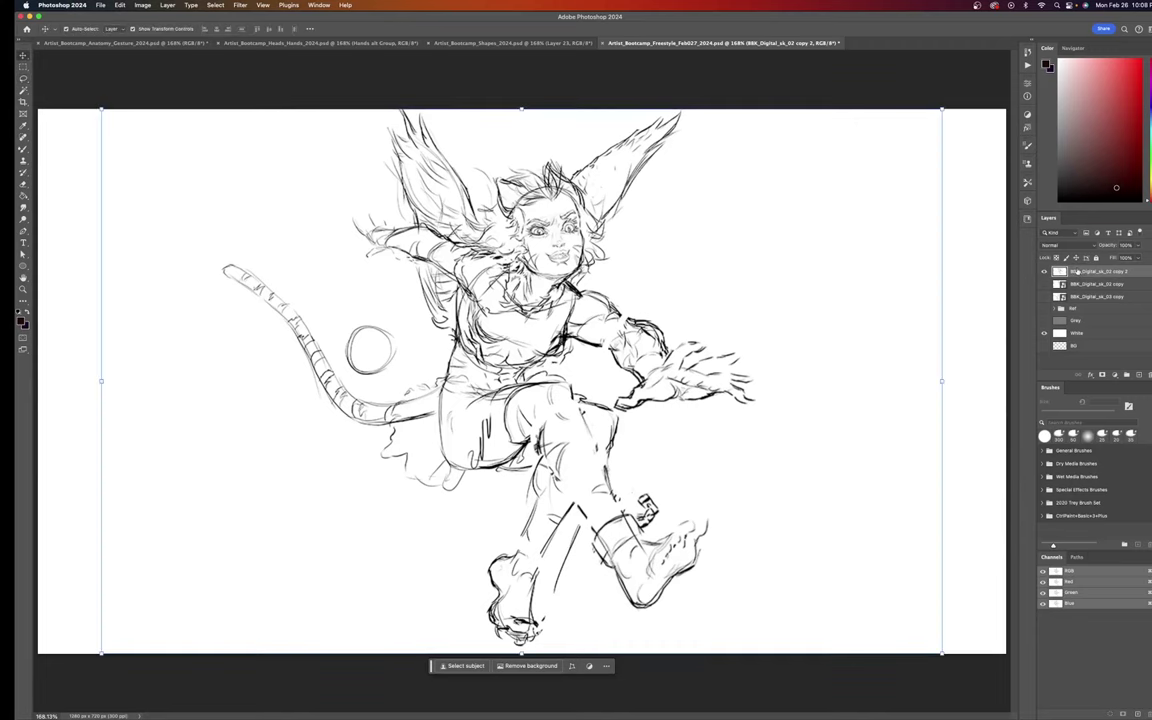
key(5)
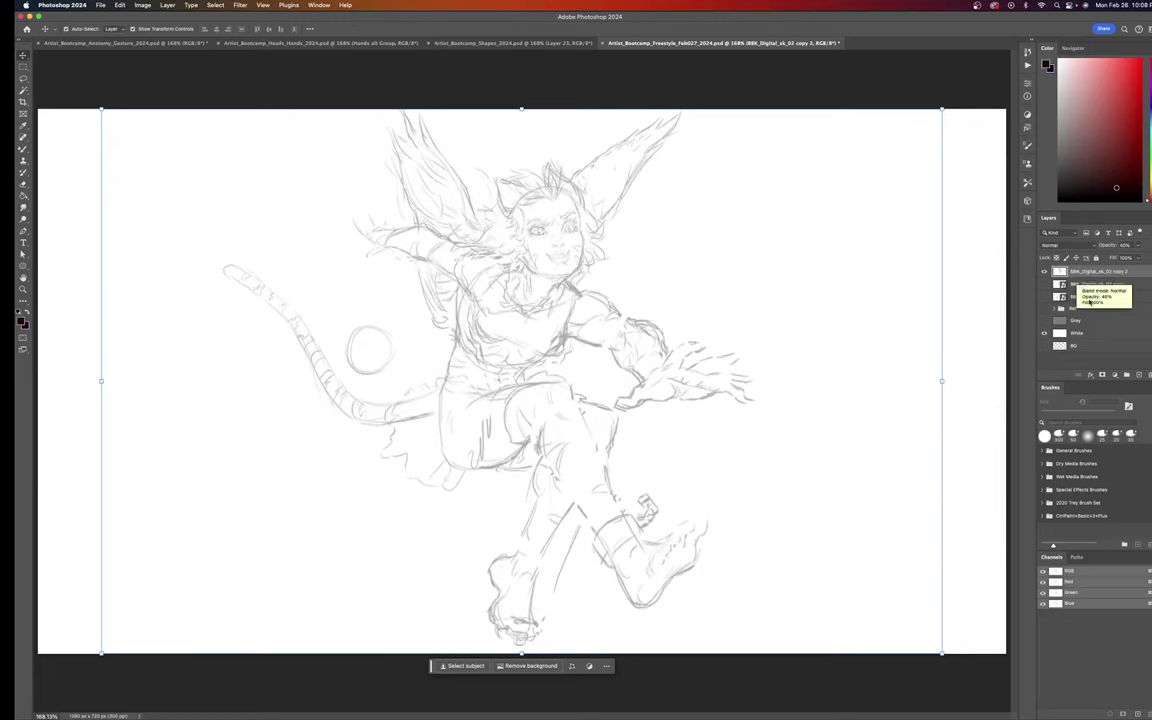
click(1124, 375)
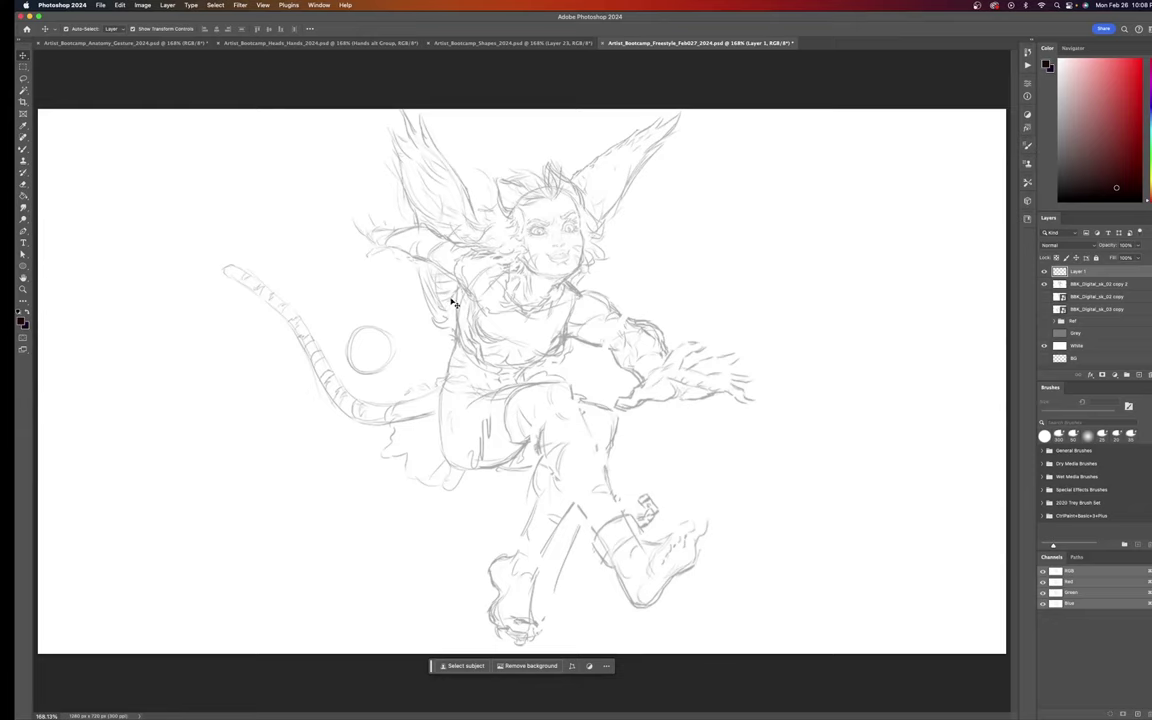
Step: Outline the skull and jaw over the faded sketch with a 5 px brush, replacing the first trial stroke
key(b)
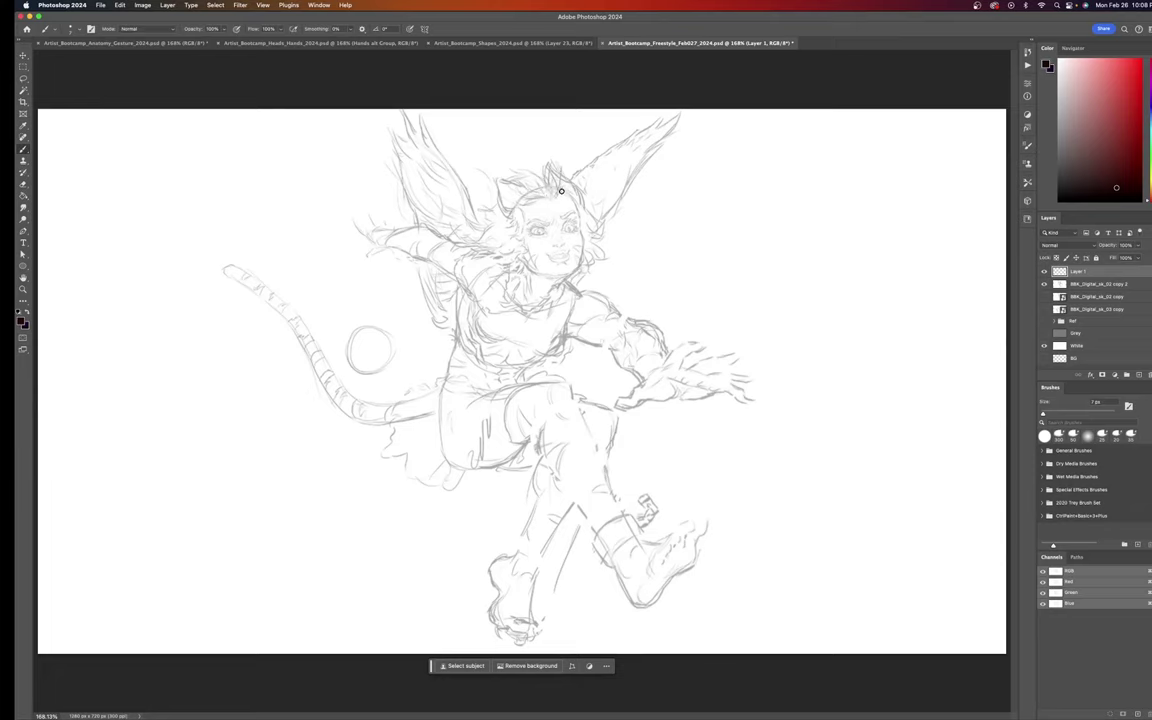
mouse_move(569, 188)
mouse_down()
mouse_move(536, 189)
mouse_move(511, 211)
mouse_move(516, 245)
mouse_up()
key(super+z)
key(bracketleft)
key(bracketleft)
mouse_move(511, 249)
mouse_down()
mouse_move(509, 193)
mouse_move(549, 183)
mouse_move(577, 205)
mouse_up()
drag(579, 207, 582, 228)
drag(584, 242, 576, 272)
drag(561, 276, 575, 269)
drag(527, 262, 543, 274)
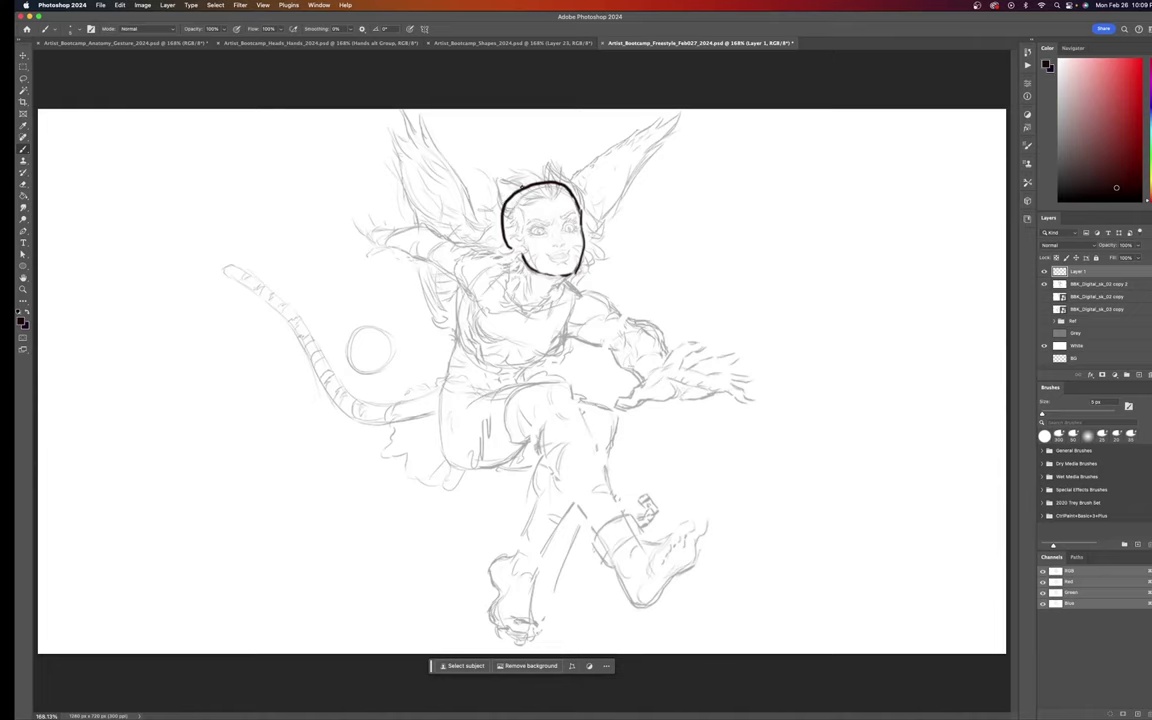
Step: Draw the side plane of the face, the brow and forehead guide lines, and the nose and smiling mouth
drag(519, 189, 504, 226)
mouse_move(518, 207)
mouse_down()
mouse_move(530, 260)
mouse_move(557, 276)
mouse_up()
mouse_move(574, 226)
mouse_down()
mouse_move(534, 224)
mouse_move(582, 213)
mouse_up()
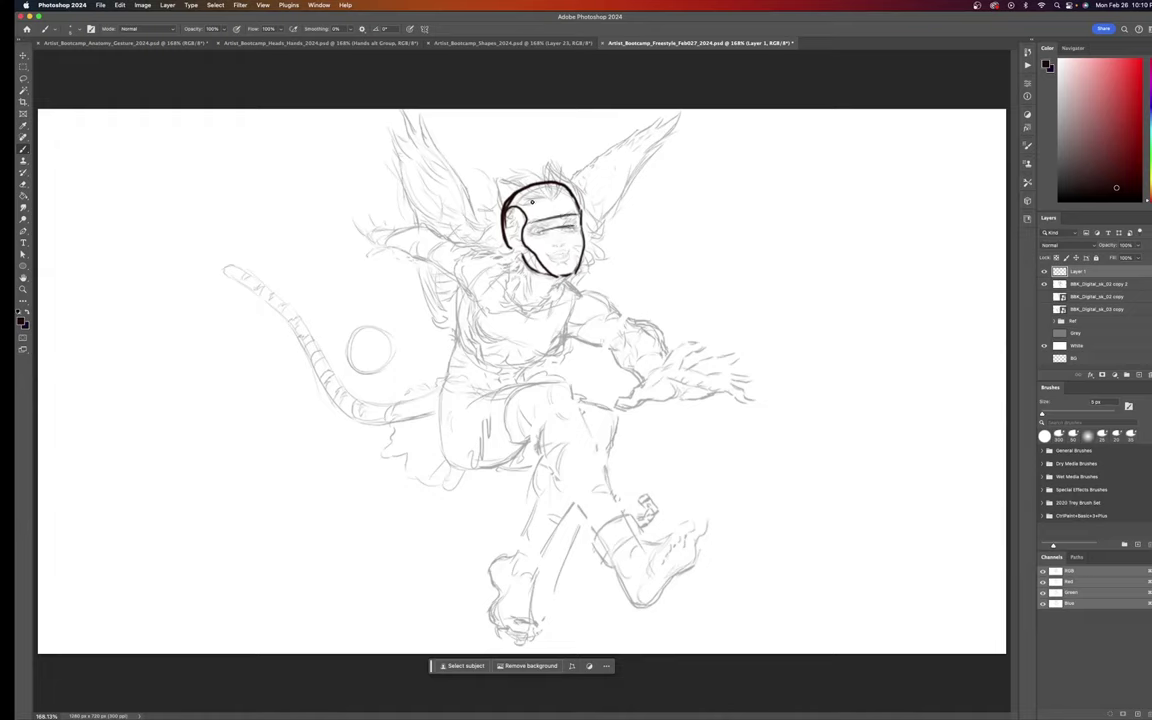
drag(527, 201, 573, 190)
drag(546, 257, 570, 255)
Step: Draw the ribcage as a large oval below the head with a 7 px brush, adding a centre line on the lower chest
key(bracketright)
key(bracketright)
mouse_move(500, 257)
mouse_down()
mouse_move(464, 289)
mouse_move(457, 327)
mouse_up()
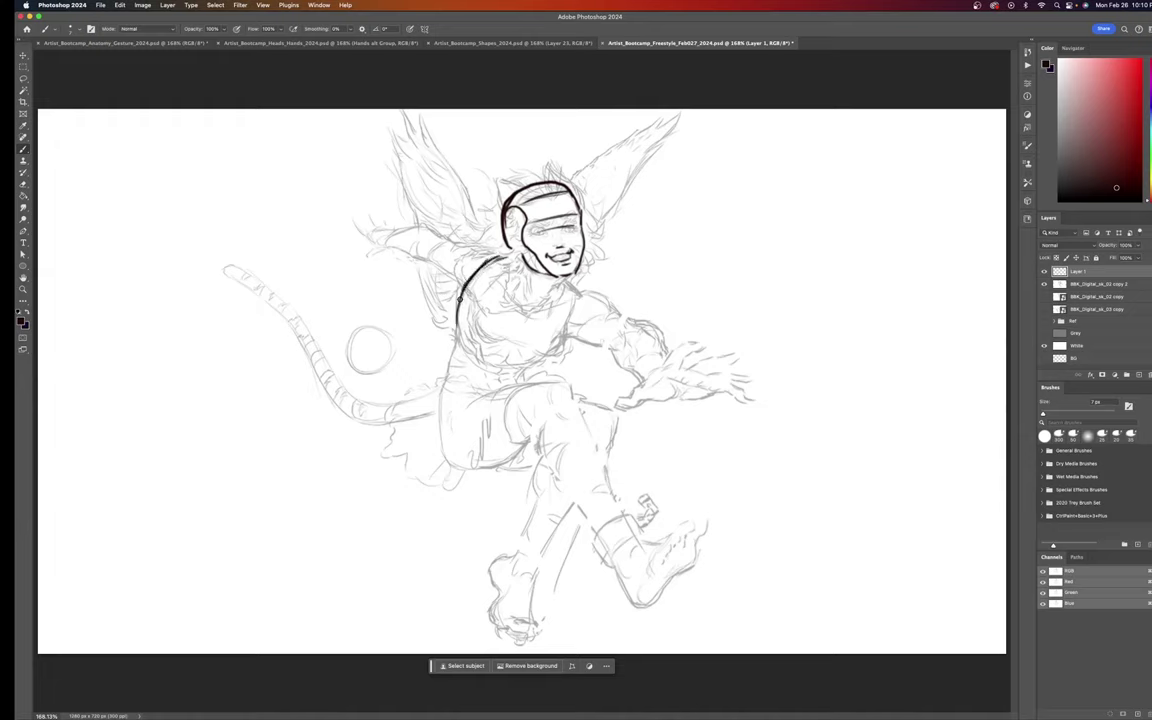
drag(466, 284, 463, 352)
drag(503, 257, 476, 368)
mouse_move(566, 281)
mouse_down()
mouse_move(554, 355)
mouse_move(567, 322)
mouse_move(542, 366)
mouse_move(558, 348)
mouse_move(478, 368)
mouse_move(525, 374)
mouse_move(549, 354)
mouse_up()
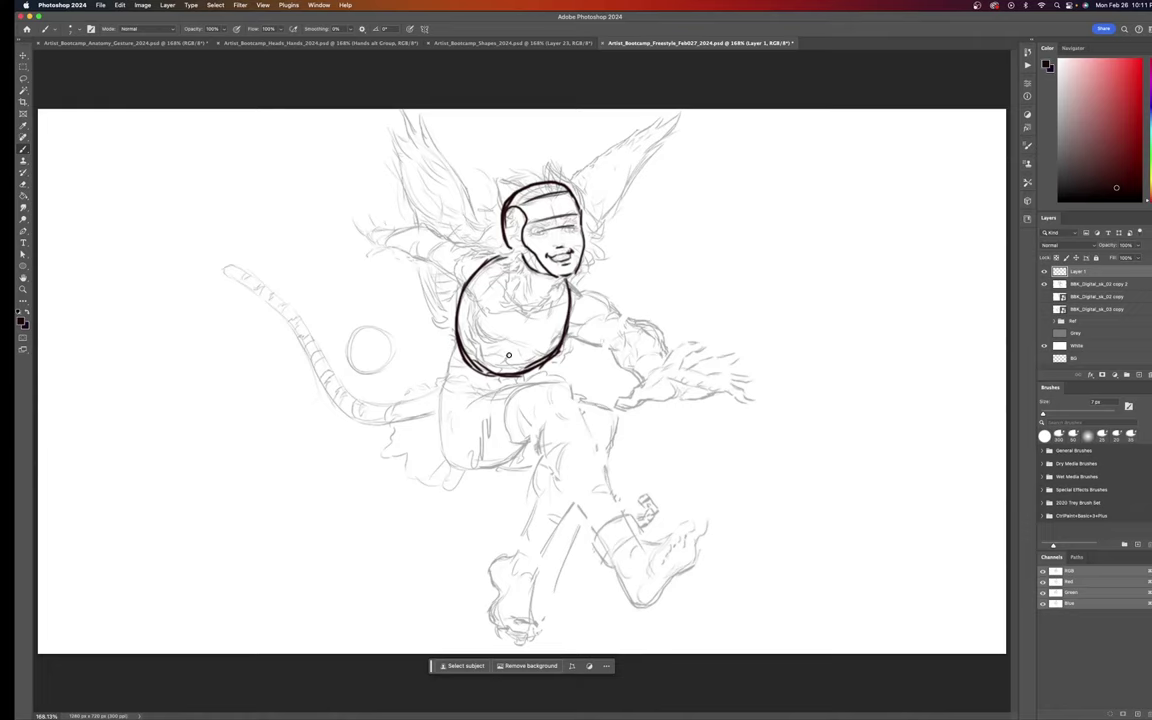
drag(505, 360, 527, 316)
Step: Block in the pelvis as a box with a visible side plane below the ribcage oval
drag(441, 383, 449, 464)
drag(444, 386, 520, 383)
mouse_move(444, 384)
mouse_down()
mouse_move(524, 384)
mouse_move(533, 437)
mouse_up()
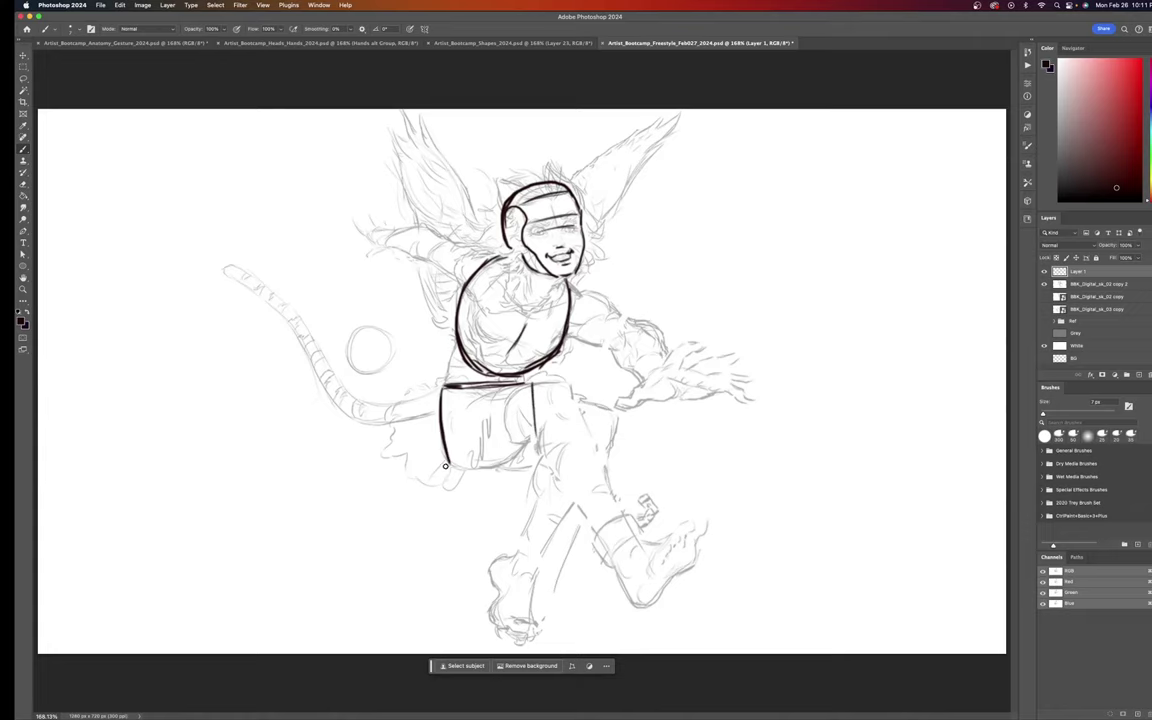
mouse_move(445, 464)
mouse_down()
mouse_move(503, 462)
mouse_move(485, 459)
mouse_move(526, 450)
mouse_move(472, 461)
mouse_move(541, 444)
mouse_up()
drag(470, 387, 481, 463)
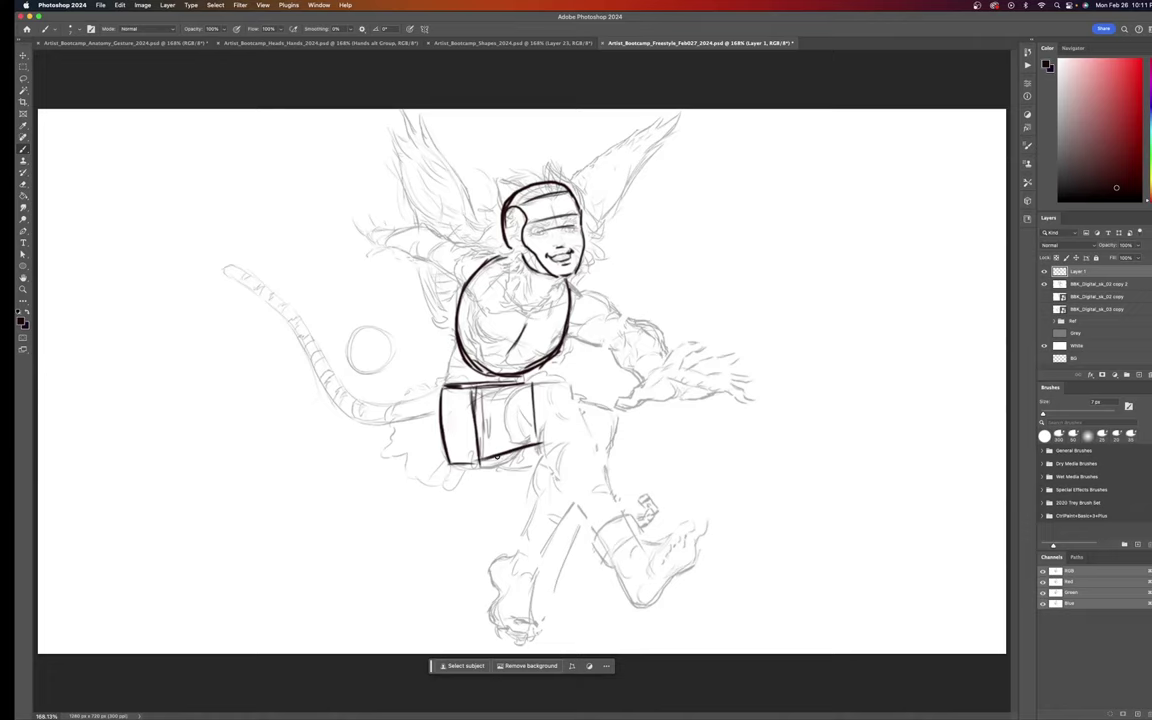
drag(451, 463, 479, 464)
Step: Add chest contour lines across the ribcage and strengthen the centre line to show the torso's twist
drag(491, 285, 568, 325)
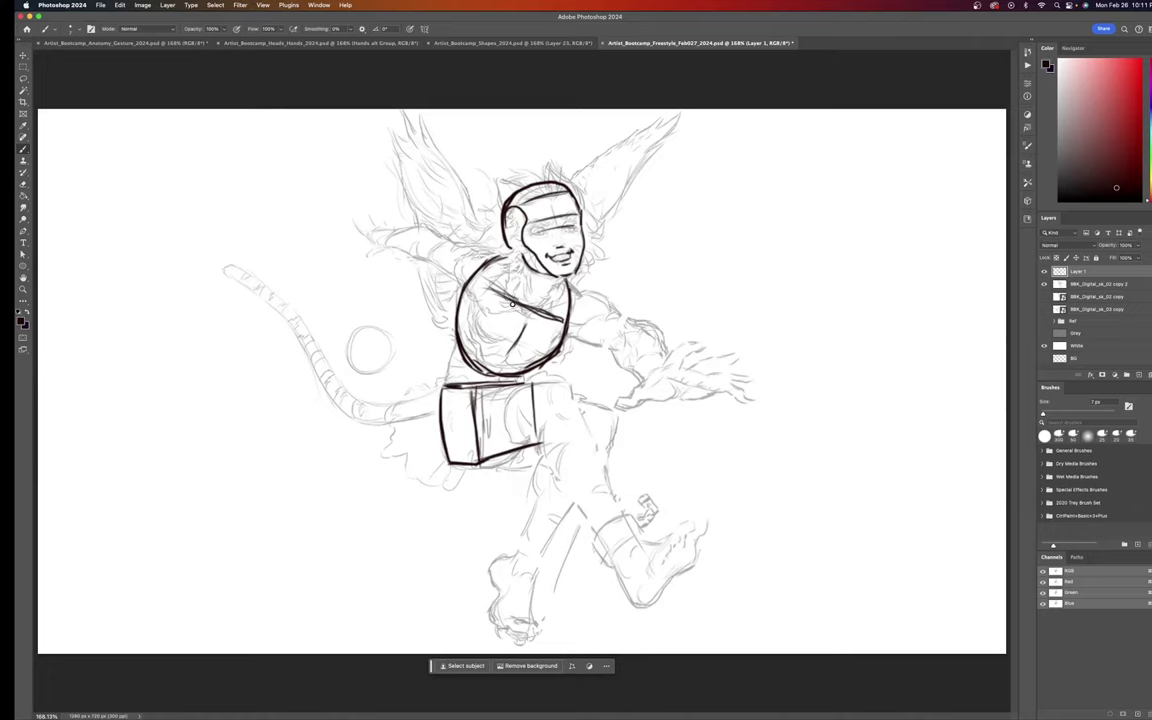
mouse_move(523, 304)
mouse_down()
mouse_move(530, 310)
mouse_move(493, 274)
mouse_up()
drag(522, 315, 517, 342)
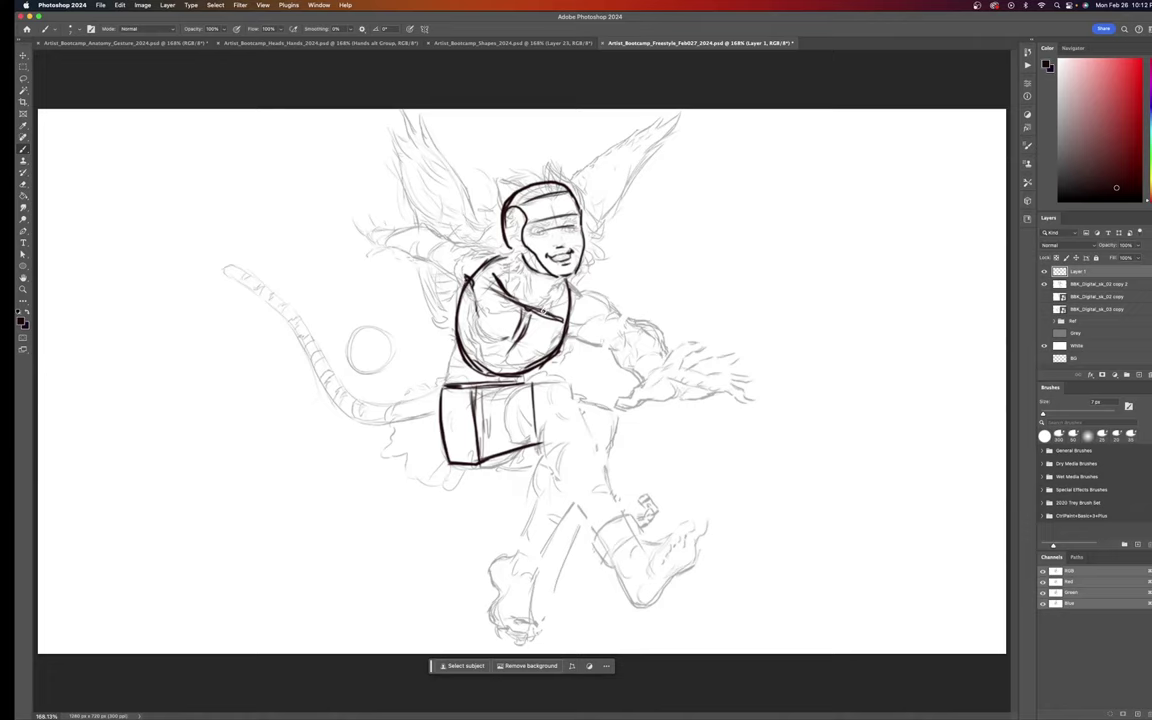
mouse_move(551, 312)
mouse_down()
mouse_move(567, 311)
mouse_move(519, 341)
mouse_move(562, 345)
mouse_up()
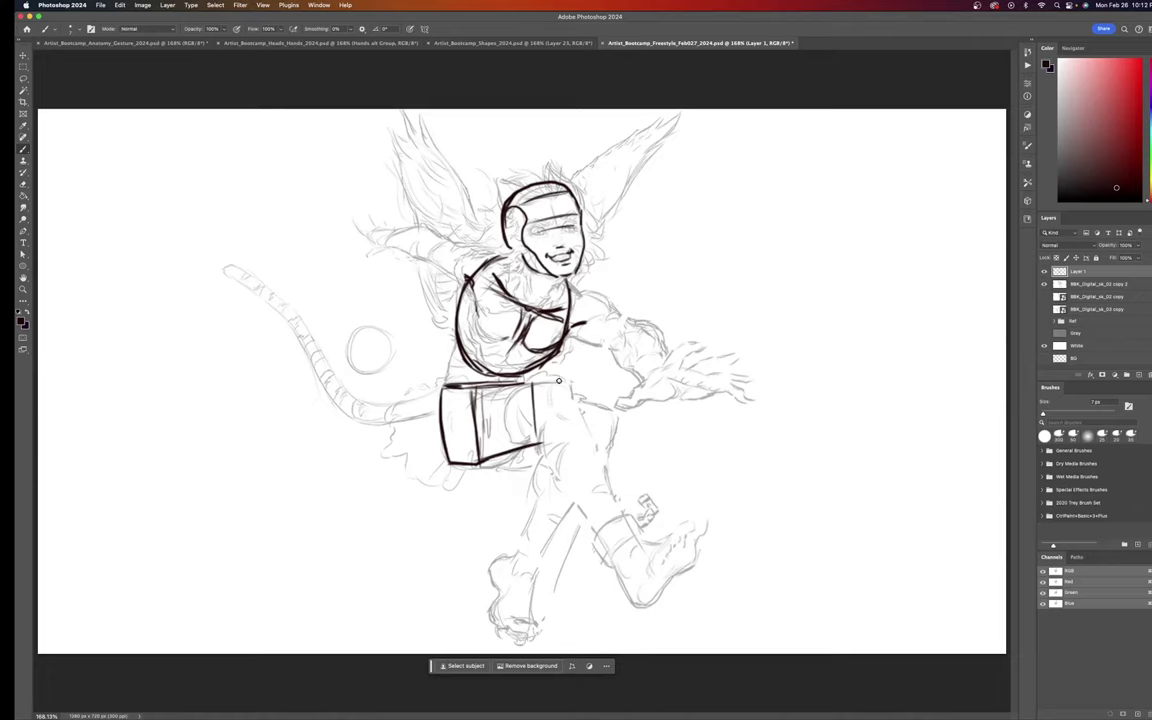
Step: Mark both knees and both shoulders of the figure with joint circles
drag(559, 381, 558, 382)
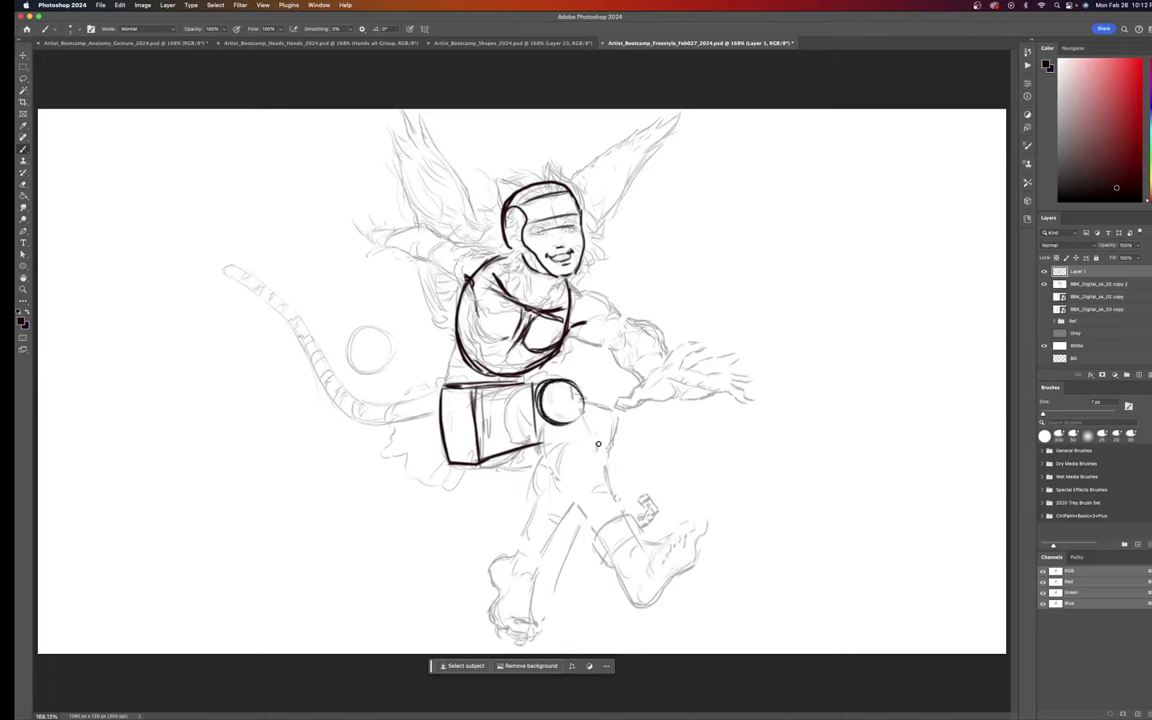
drag(598, 445, 596, 444)
drag(450, 281, 460, 277)
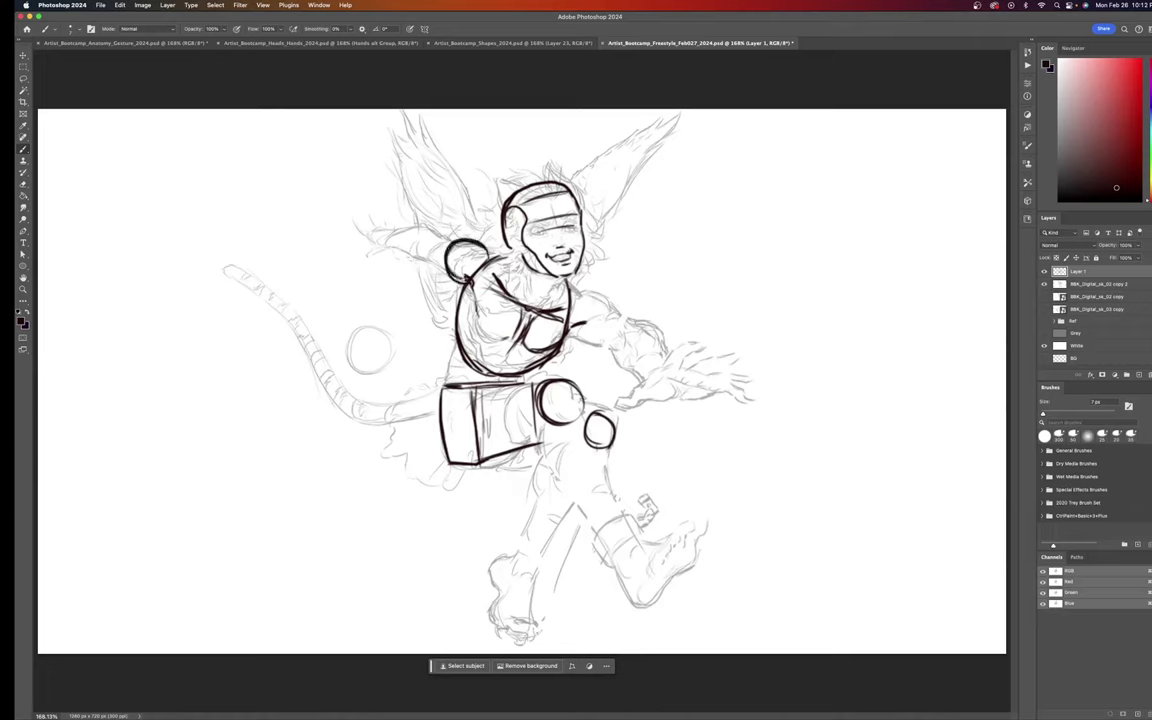
mouse_move(592, 298)
mouse_down()
mouse_move(566, 316)
mouse_move(594, 332)
mouse_move(607, 308)
mouse_up()
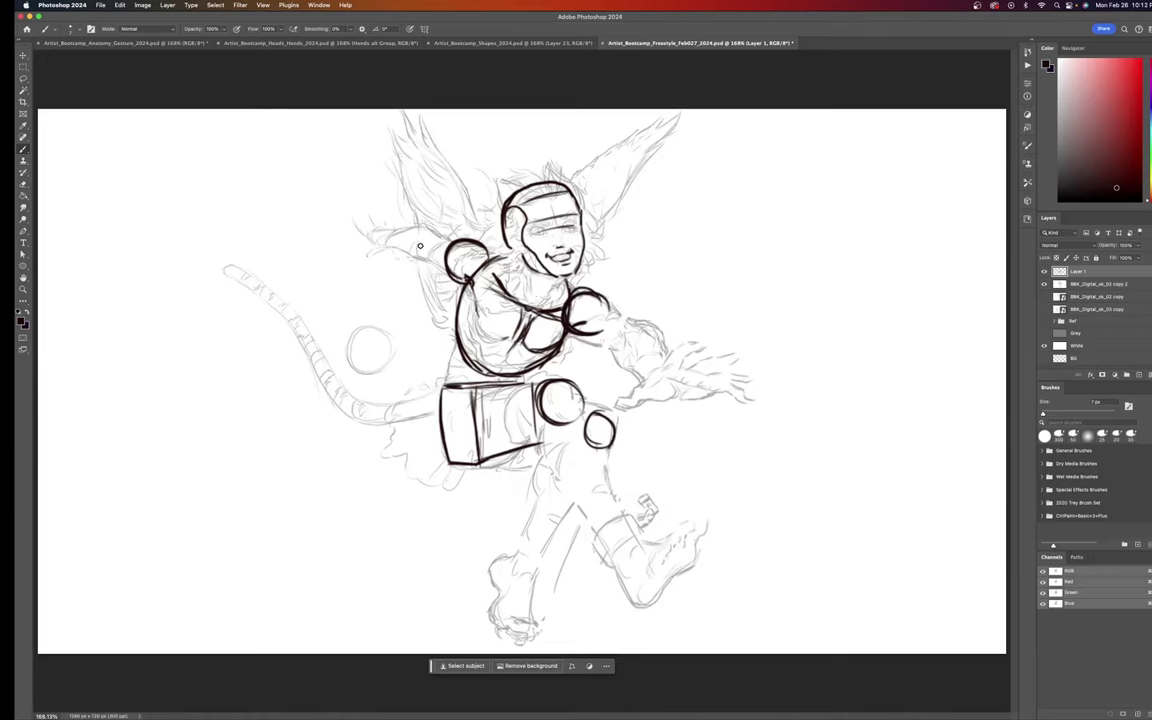
Step: Mark the elbows, wrists and ankles with smaller circles and ellipses over the faded sketch
drag(418, 232, 413, 237)
drag(632, 318, 640, 320)
drag(379, 246, 378, 240)
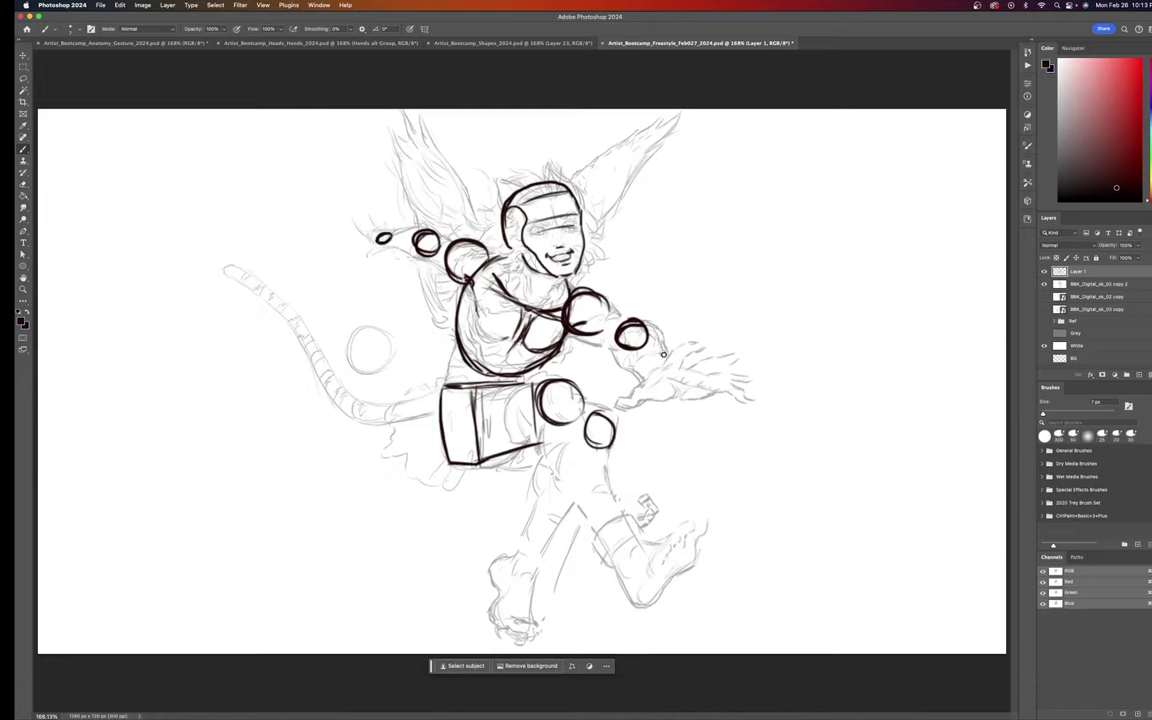
mouse_move(673, 376)
mouse_down()
mouse_move(650, 388)
mouse_move(686, 377)
mouse_up()
drag(517, 564, 513, 552)
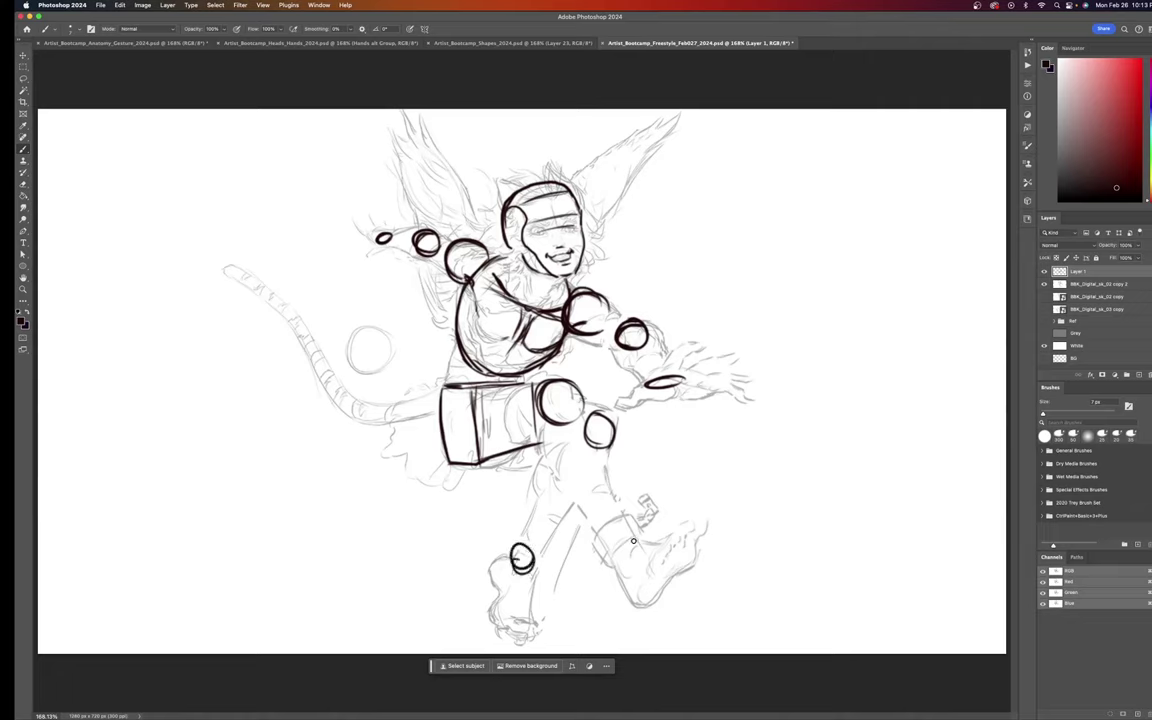
drag(633, 541, 633, 543)
Step: Connect the shoulder, elbow and wrist joints of both arms with cylinder outlines, and link ribcage to pelvis with short waist lines
drag(586, 336, 628, 351)
mouse_move(604, 297)
mouse_down()
mouse_move(647, 326)
mouse_move(648, 381)
mouse_up()
drag(650, 326, 682, 378)
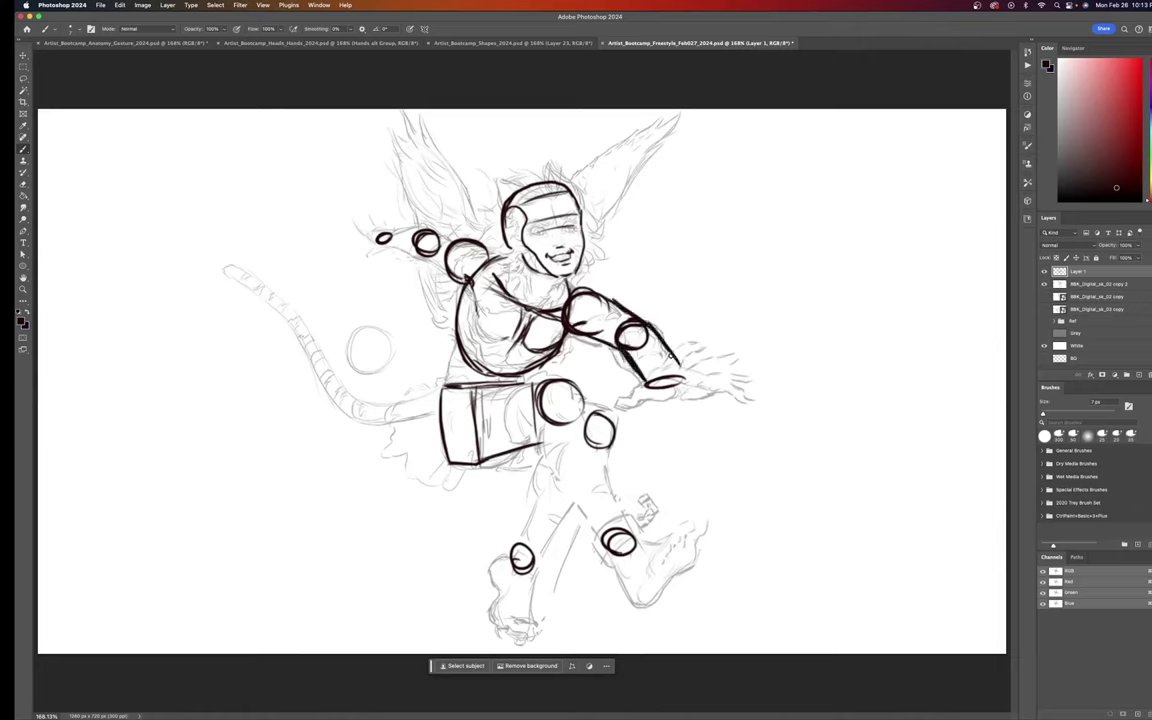
mouse_move(438, 231)
mouse_down()
mouse_move(474, 249)
mouse_move(434, 257)
mouse_up()
mouse_move(421, 231)
mouse_down()
mouse_move(380, 236)
mouse_move(360, 222)
mouse_move(392, 234)
mouse_up()
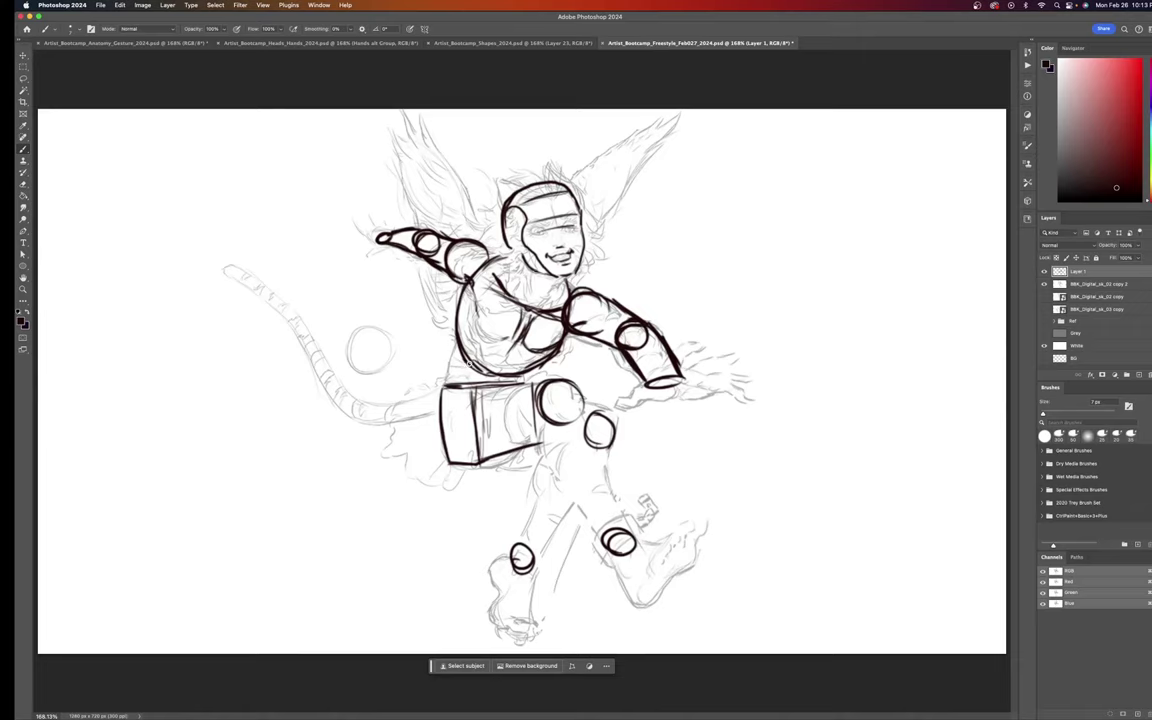
drag(468, 360, 465, 377)
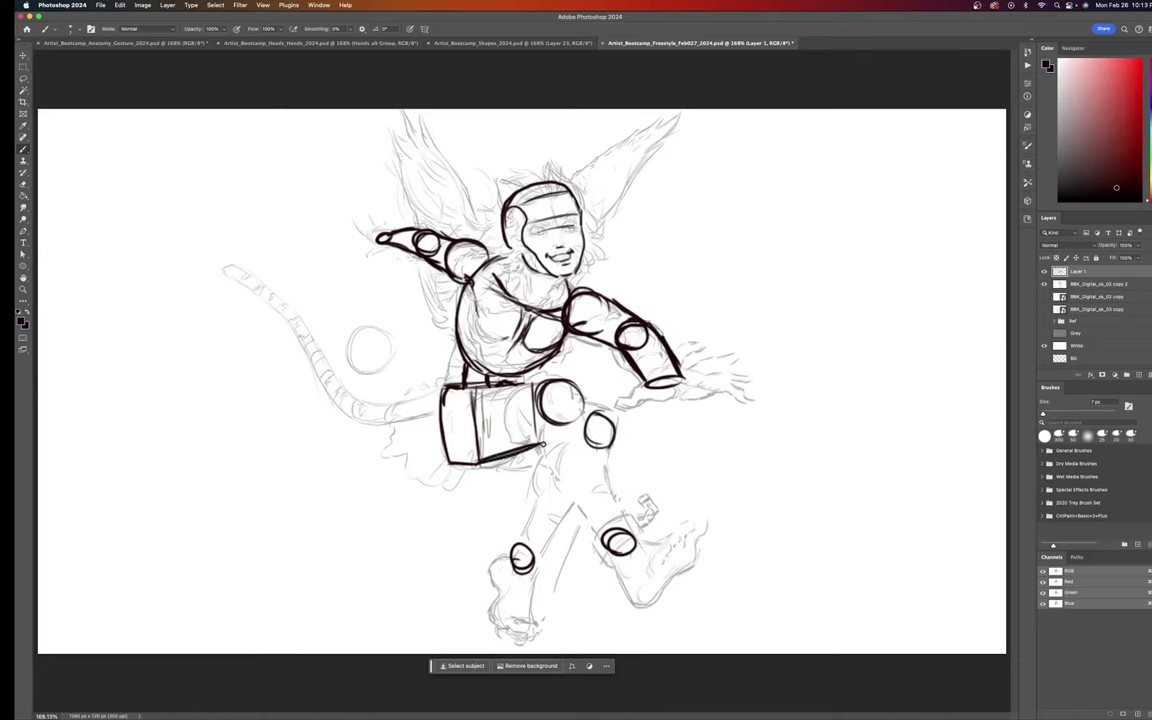
Step: Construct the front thigh from pelvis to knee, adding a second knee circle and contour curves around the thigh and shin
mouse_move(478, 461)
mouse_down()
mouse_move(583, 424)
mouse_move(594, 396)
mouse_up()
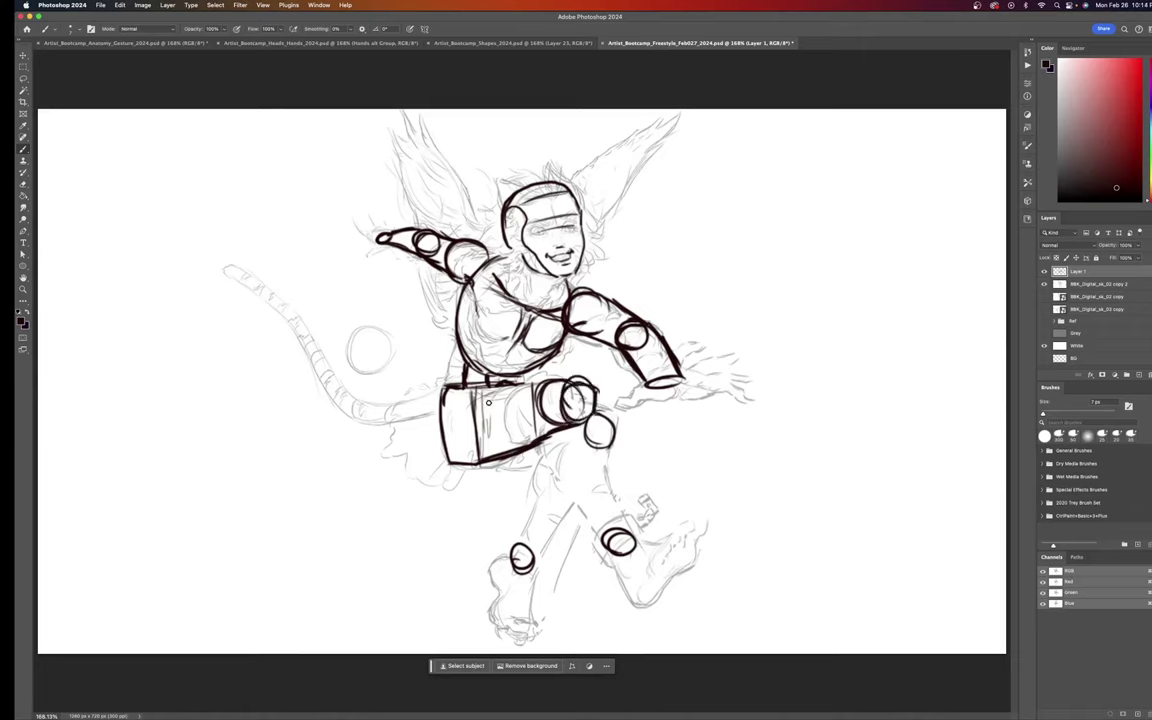
mouse_move(492, 395)
mouse_down()
mouse_move(491, 454)
mouse_move(514, 453)
mouse_up()
mouse_move(519, 394)
mouse_down()
mouse_move(519, 447)
mouse_move(530, 436)
mouse_move(589, 438)
mouse_up()
mouse_move(566, 481)
mouse_down()
mouse_move(604, 464)
mouse_move(626, 498)
mouse_up()
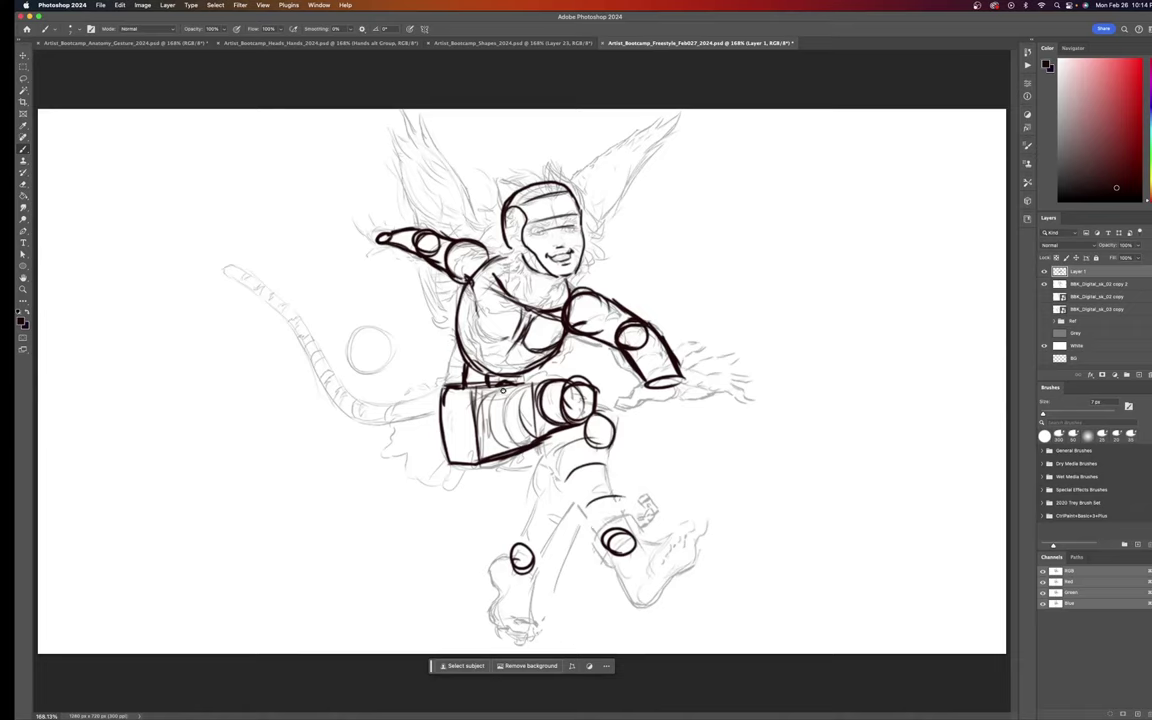
mouse_move(486, 392)
mouse_down()
mouse_move(585, 376)
mouse_move(602, 386)
mouse_move(613, 464)
mouse_up()
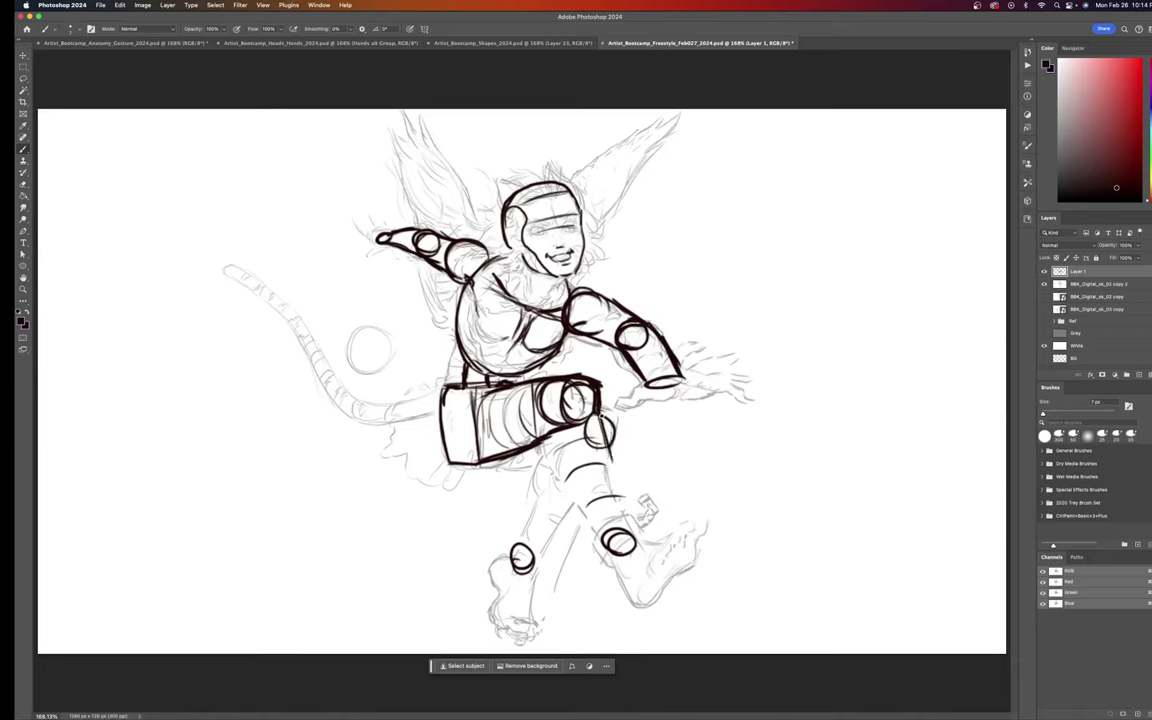
Step: Outline both sides of the front lower leg from the knee down to the ankle circle
drag(599, 413, 624, 506)
mouse_move(560, 433)
mouse_down()
mouse_move(566, 476)
mouse_move(580, 495)
mouse_move(563, 467)
mouse_move(591, 513)
mouse_up()
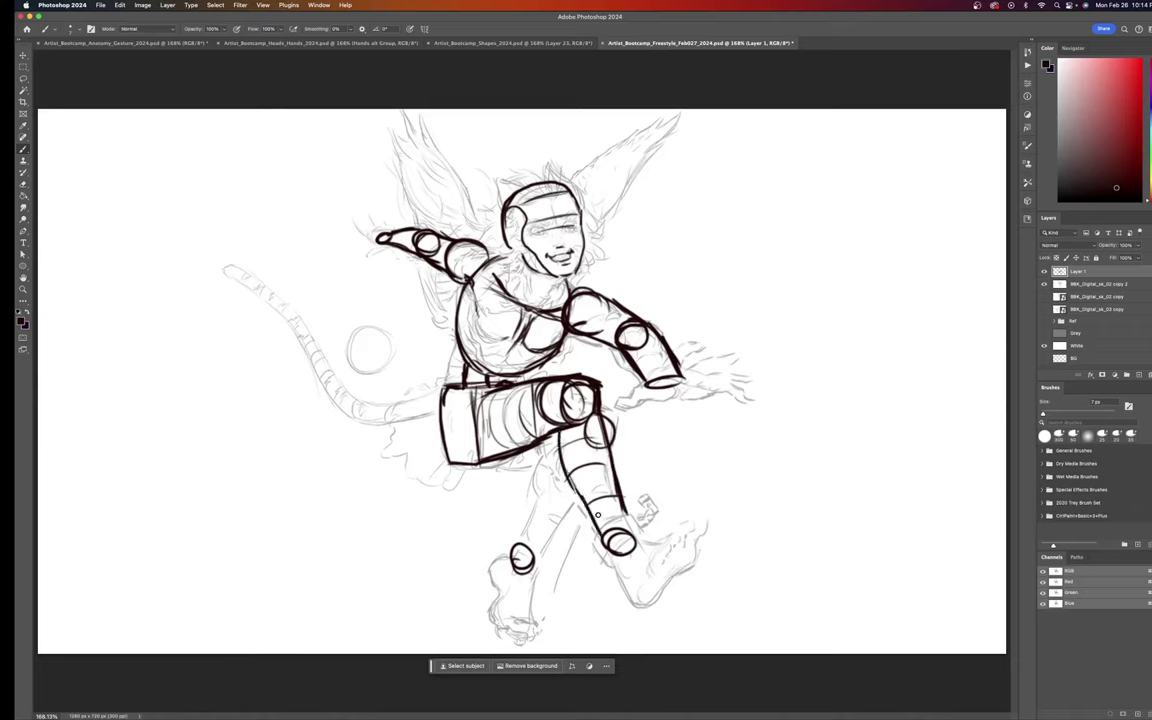
drag(616, 568, 605, 547)
Step: Draw the rear thigh's underside below the front thigh and shape its knee protruding beyond the front leg
drag(474, 464, 543, 446)
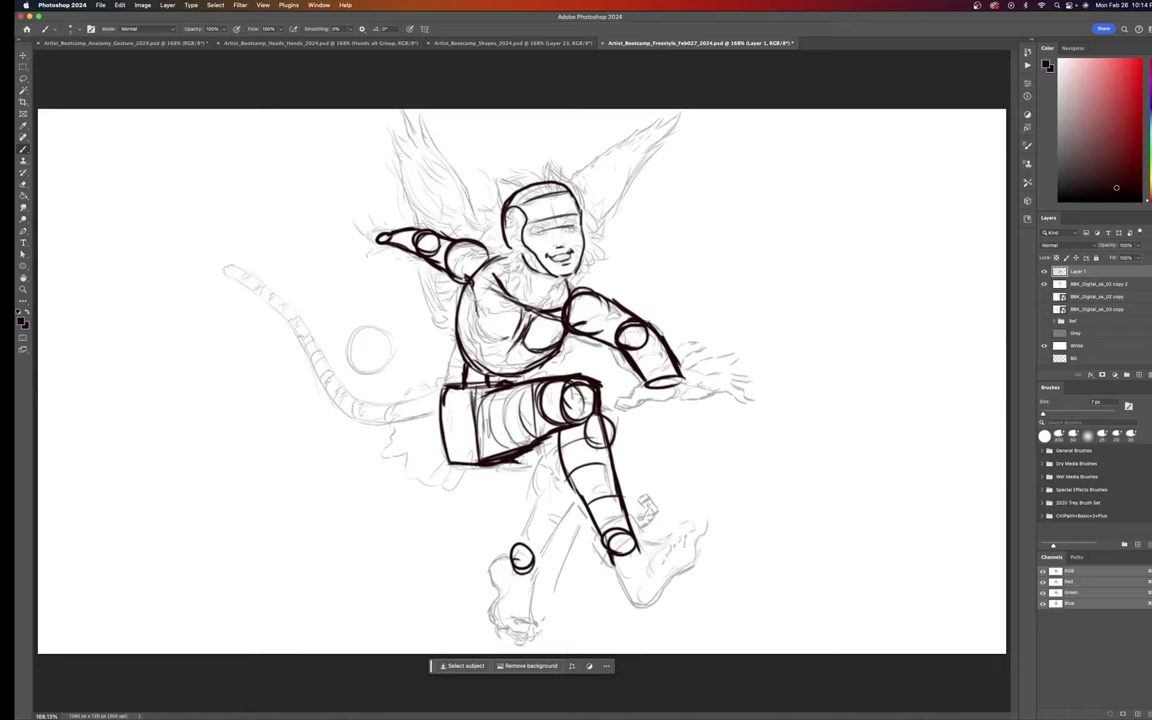
drag(516, 460, 552, 465)
mouse_move(601, 410)
mouse_down()
mouse_move(632, 434)
mouse_move(611, 433)
mouse_move(621, 448)
mouse_up()
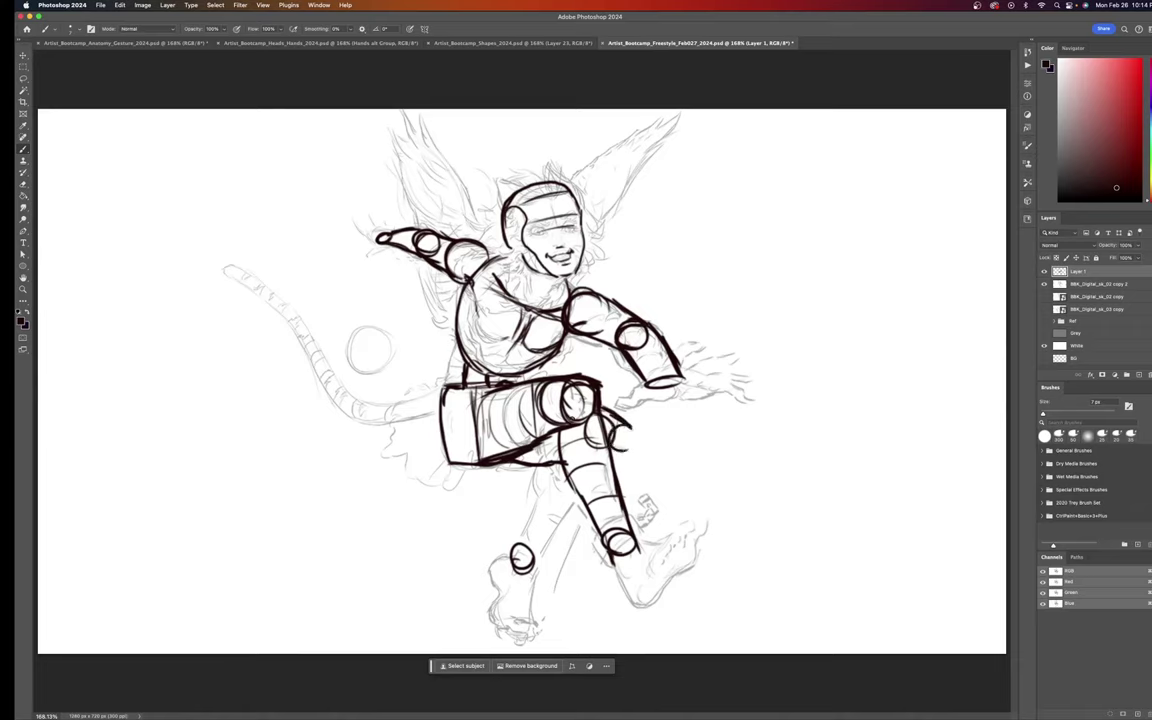
drag(635, 434, 626, 454)
Step: Outline both sides of the rear lower leg down to a new ankle circle just above the existing rear foot circle
drag(503, 543, 556, 494)
drag(561, 463, 543, 494)
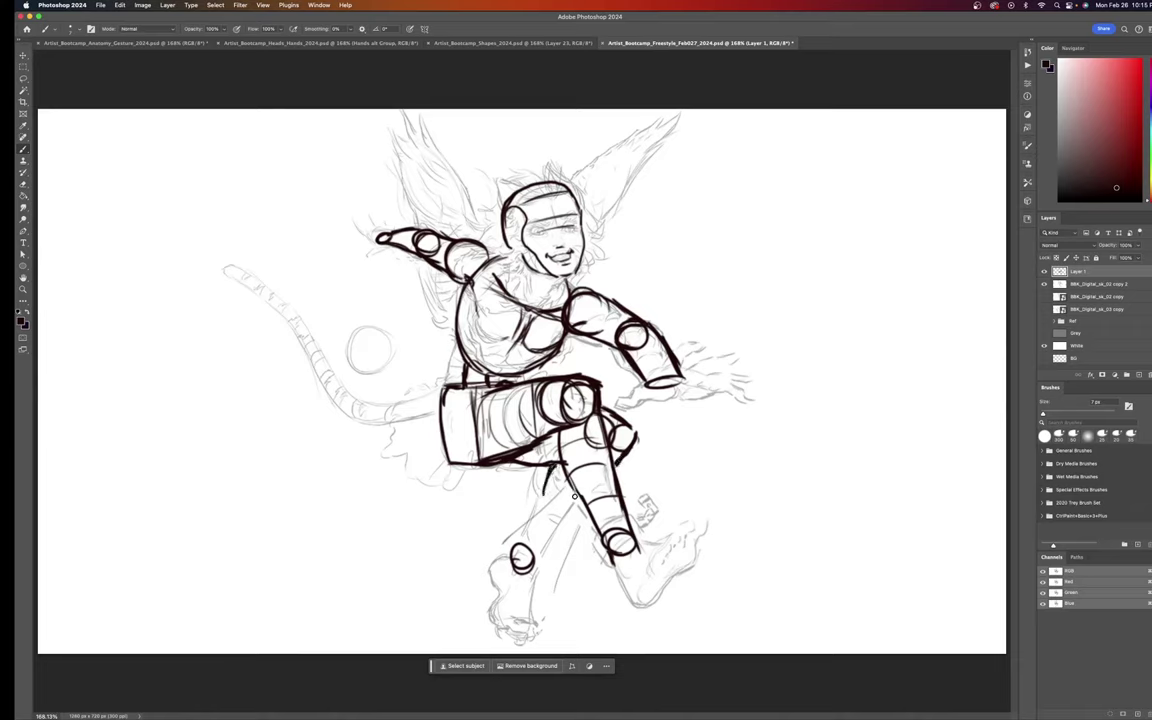
drag(576, 492, 532, 538)
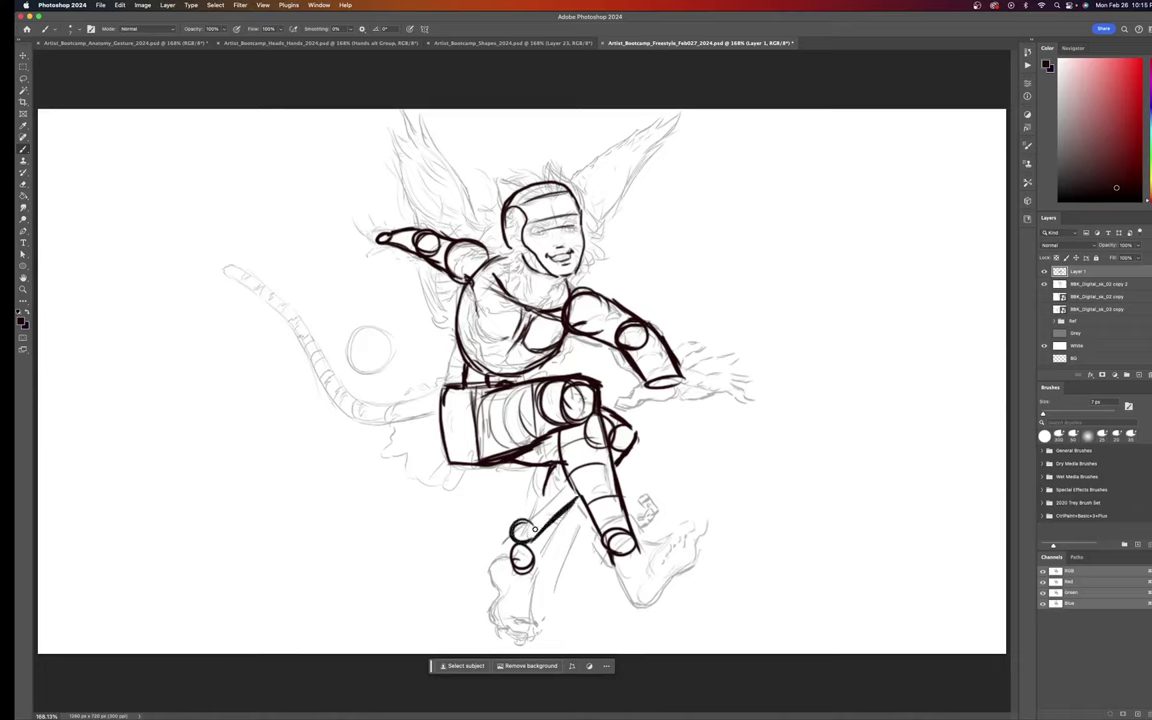
drag(519, 522, 517, 524)
drag(546, 466, 516, 526)
mouse_move(501, 541)
mouse_down()
mouse_move(508, 523)
mouse_move(499, 538)
mouse_up()
drag(513, 530, 506, 546)
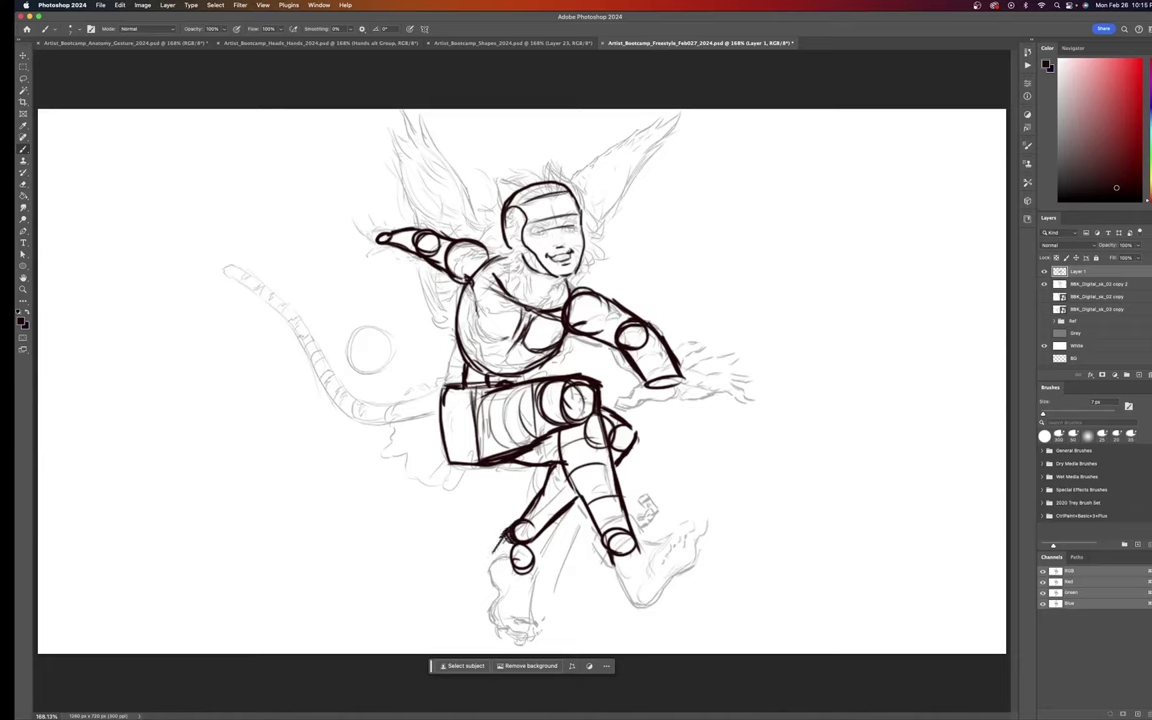
Step: Shape the rear foot's heel behind the ankle and draw the side contour running down past the lower circle
drag(497, 545, 508, 557)
drag(490, 560, 522, 548)
drag(522, 548, 520, 556)
drag(490, 528, 484, 556)
drag(524, 548, 527, 566)
drag(524, 544, 532, 565)
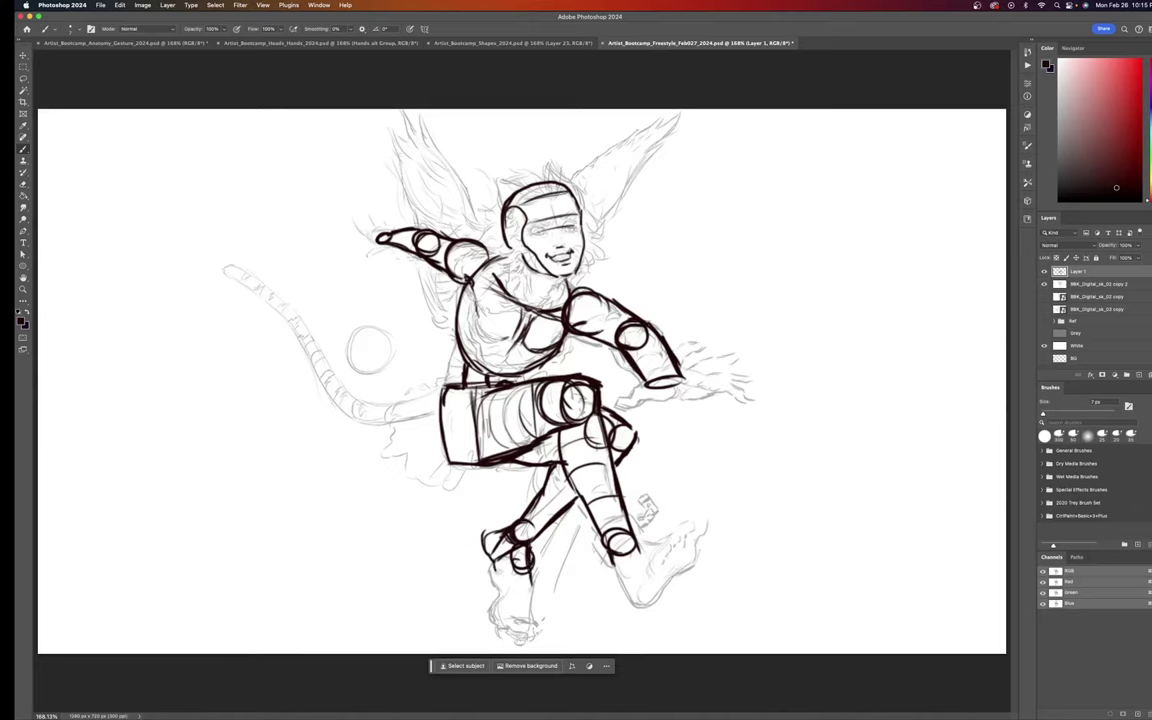
Step: Outline the rest of the rear foot, rounding off its ball and toe end below the ankle
drag(492, 560, 500, 590)
drag(504, 550, 516, 565)
drag(497, 601, 503, 615)
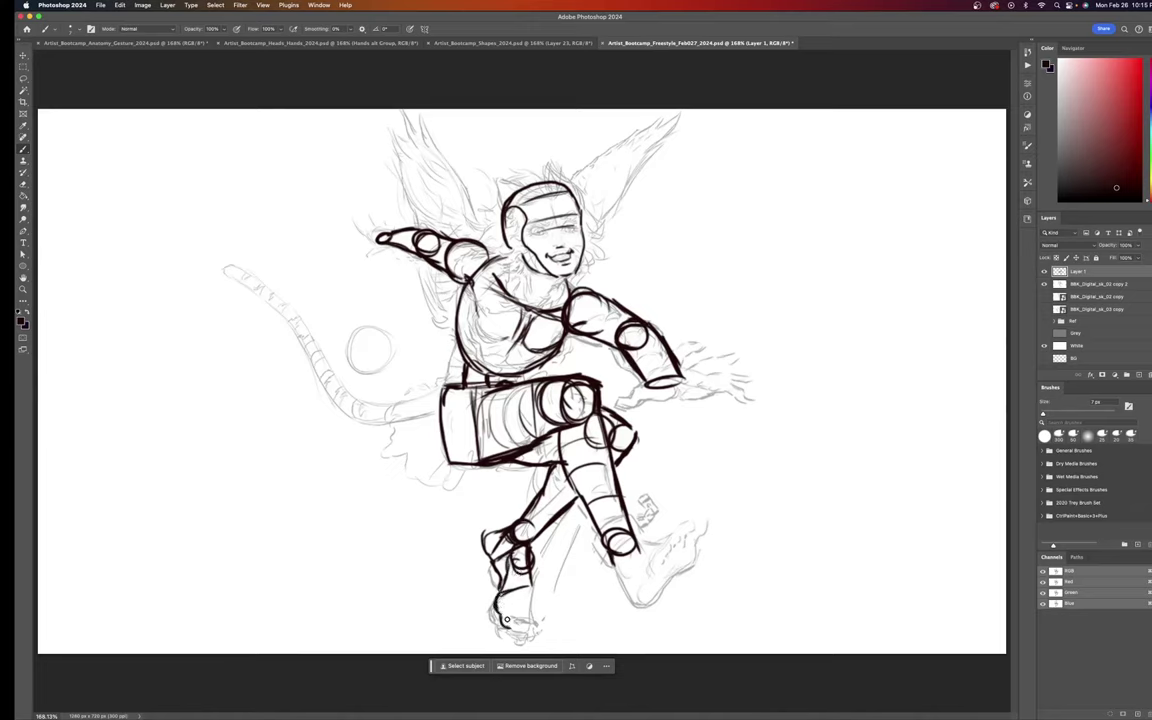
drag(500, 622, 544, 608)
drag(518, 626, 541, 612)
drag(530, 571, 541, 601)
drag(538, 622, 521, 630)
Step: Draw the front foot's heel, top edge and inner side plane extending from the ankle circle
drag(610, 550, 620, 556)
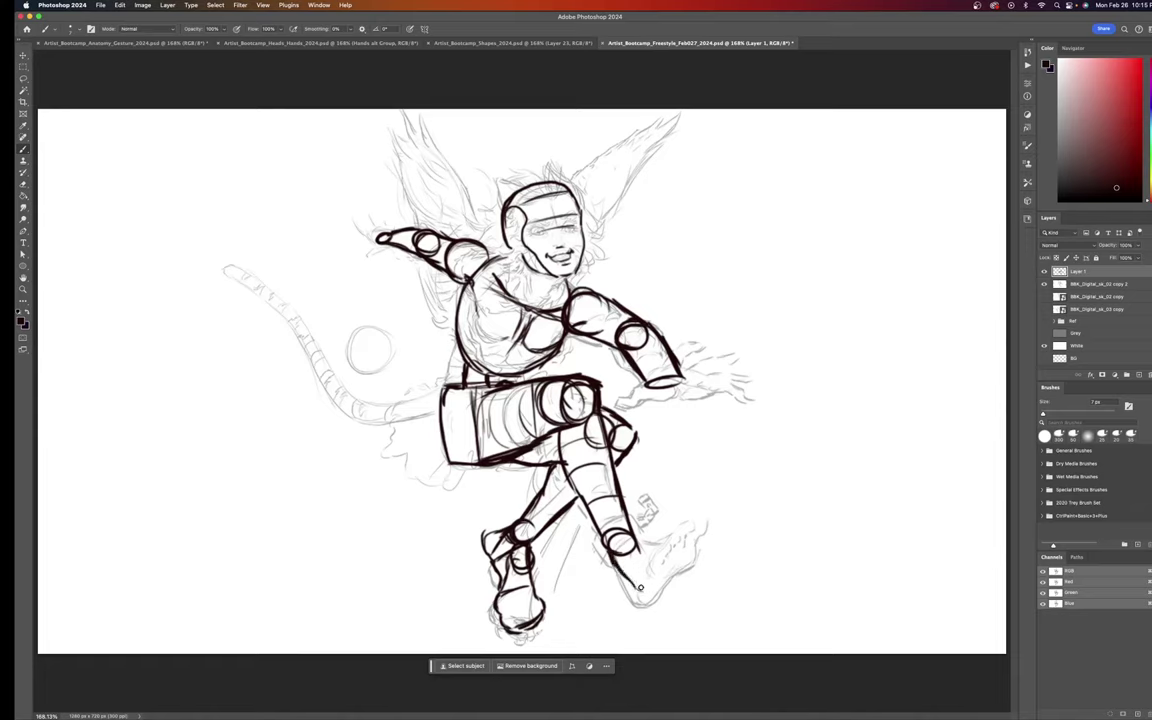
drag(620, 556, 652, 592)
drag(634, 554, 656, 589)
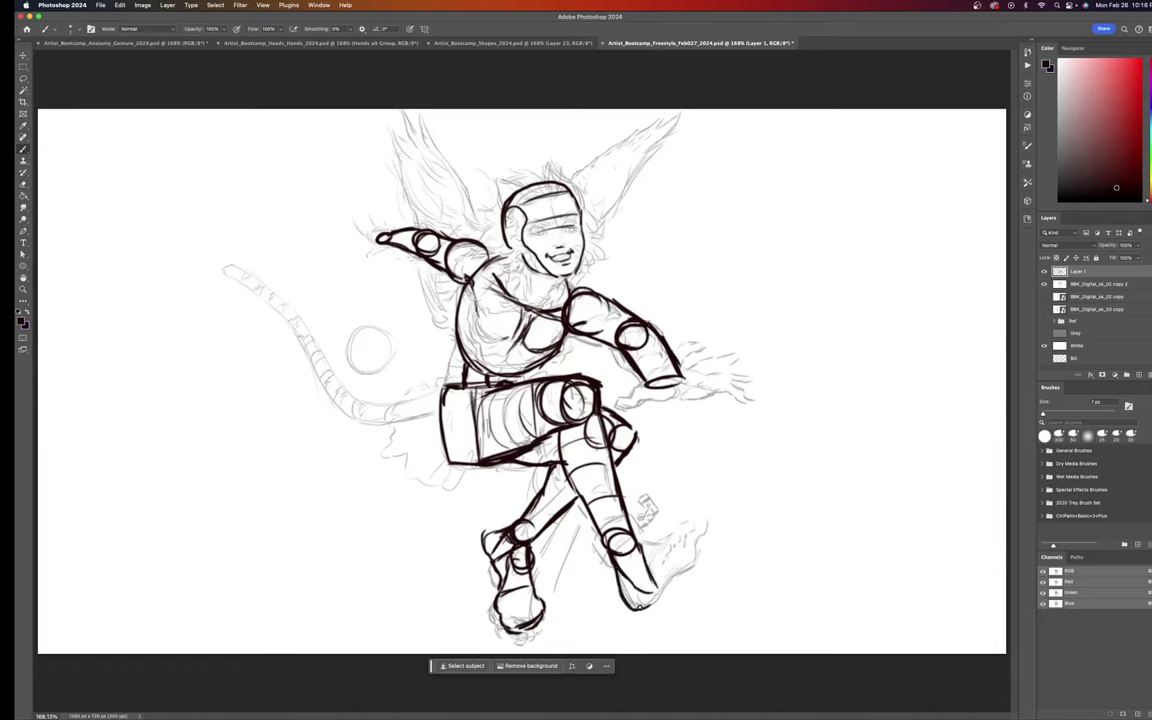
drag(643, 607, 662, 597)
drag(630, 548, 680, 538)
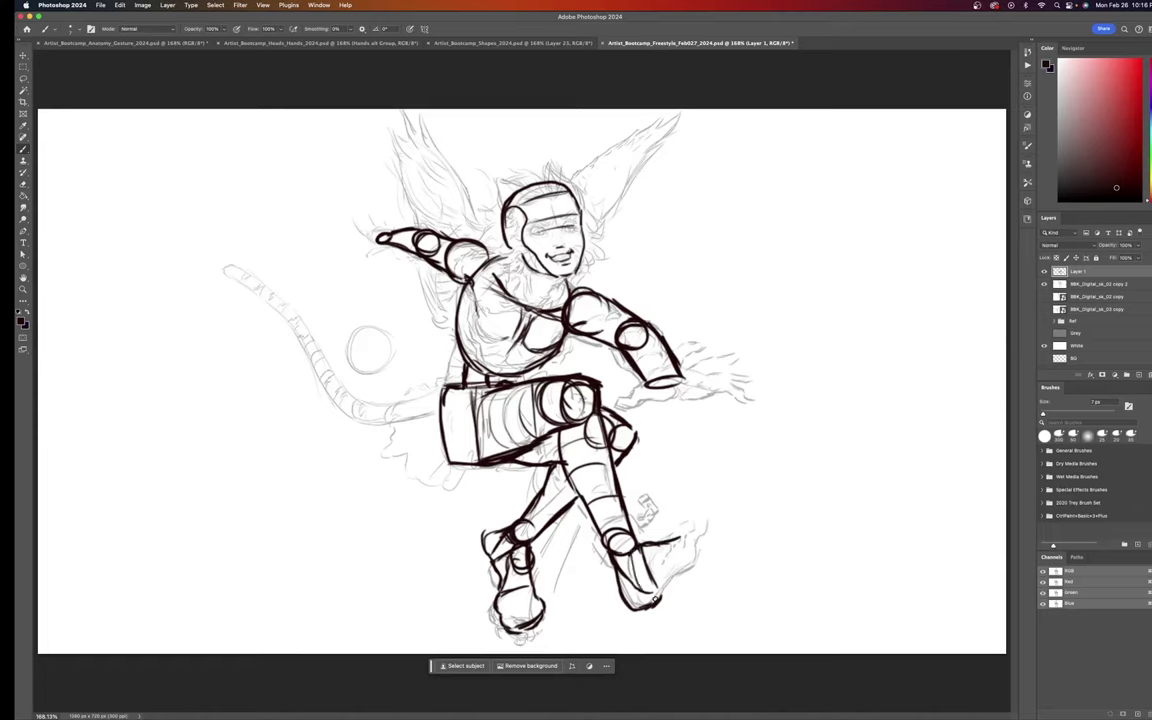
drag(633, 551, 658, 595)
Step: Outline the front foot's sole up to the toes and mark the toe tips and upper contour with short strokes
drag(657, 595, 688, 574)
drag(690, 573, 711, 548)
mouse_move(710, 550)
mouse_down()
mouse_move(678, 571)
mouse_move(721, 542)
mouse_up()
drag(715, 546, 722, 534)
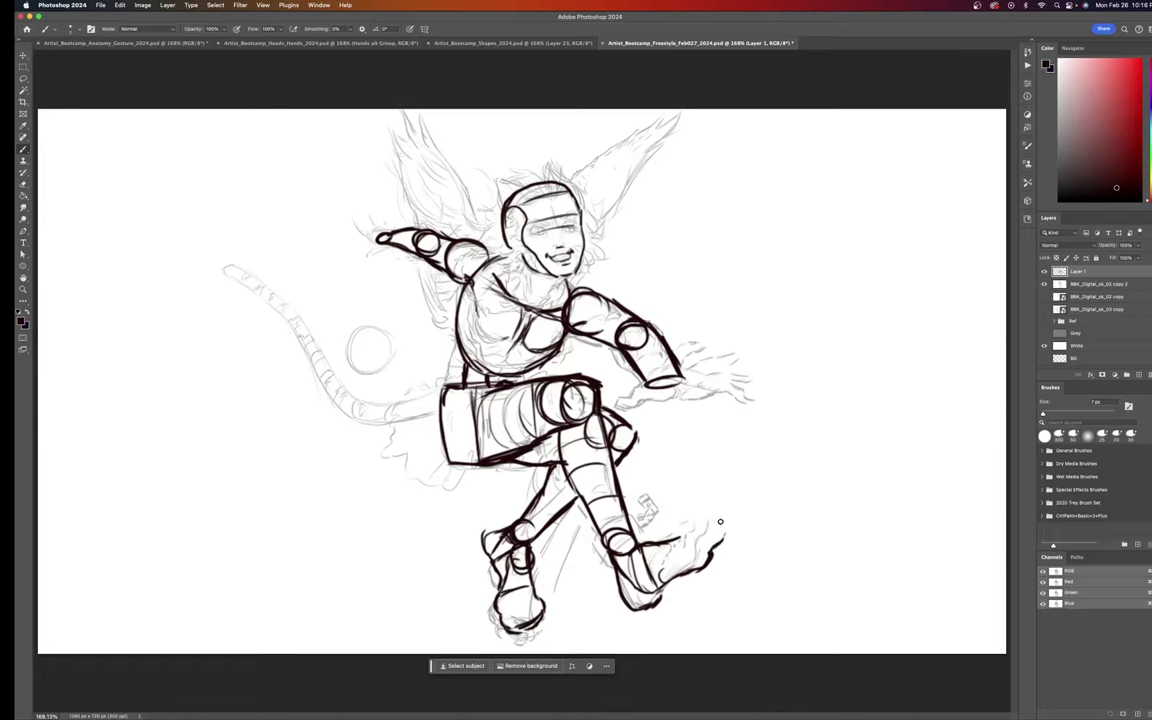
drag(722, 518, 731, 521)
drag(692, 529, 673, 541)
drag(669, 551, 657, 566)
drag(722, 521, 727, 540)
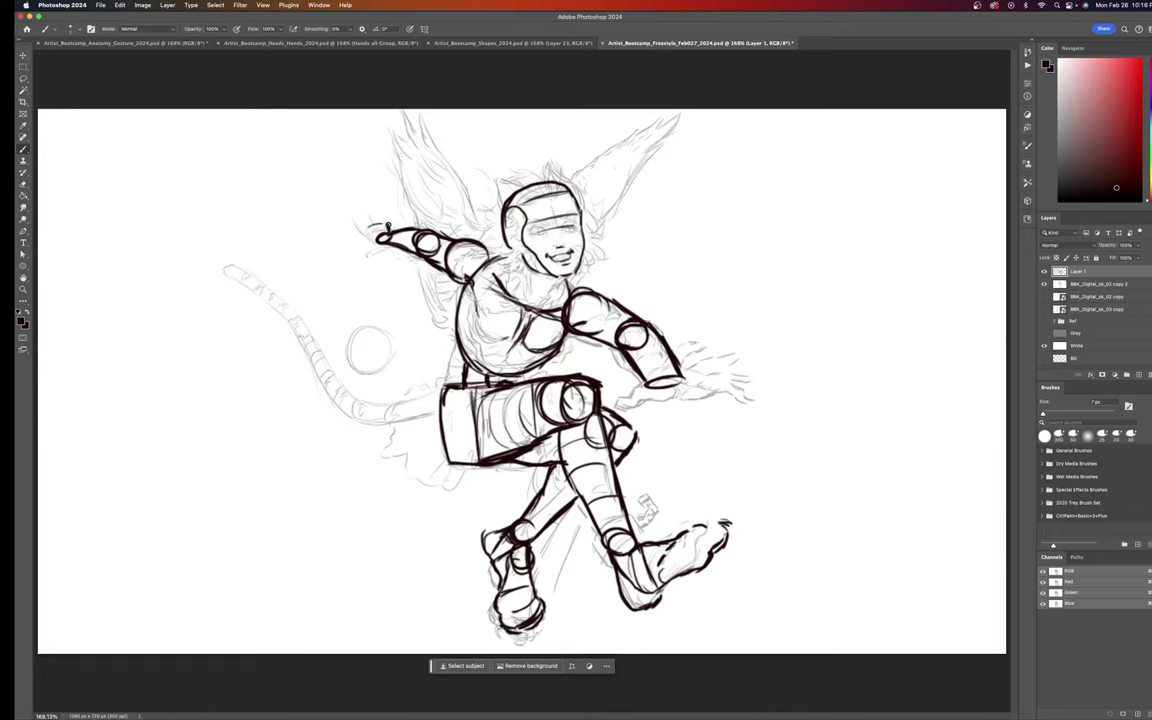
Step: Block in the raised rear hand as a simple palm form with finger lines beyond the wrist
drag(366, 226, 374, 240)
drag(364, 229, 370, 246)
mouse_move(362, 226)
mouse_down()
mouse_move(374, 243)
mouse_move(389, 210)
mouse_move(354, 215)
mouse_move(365, 234)
mouse_move(391, 212)
mouse_up()
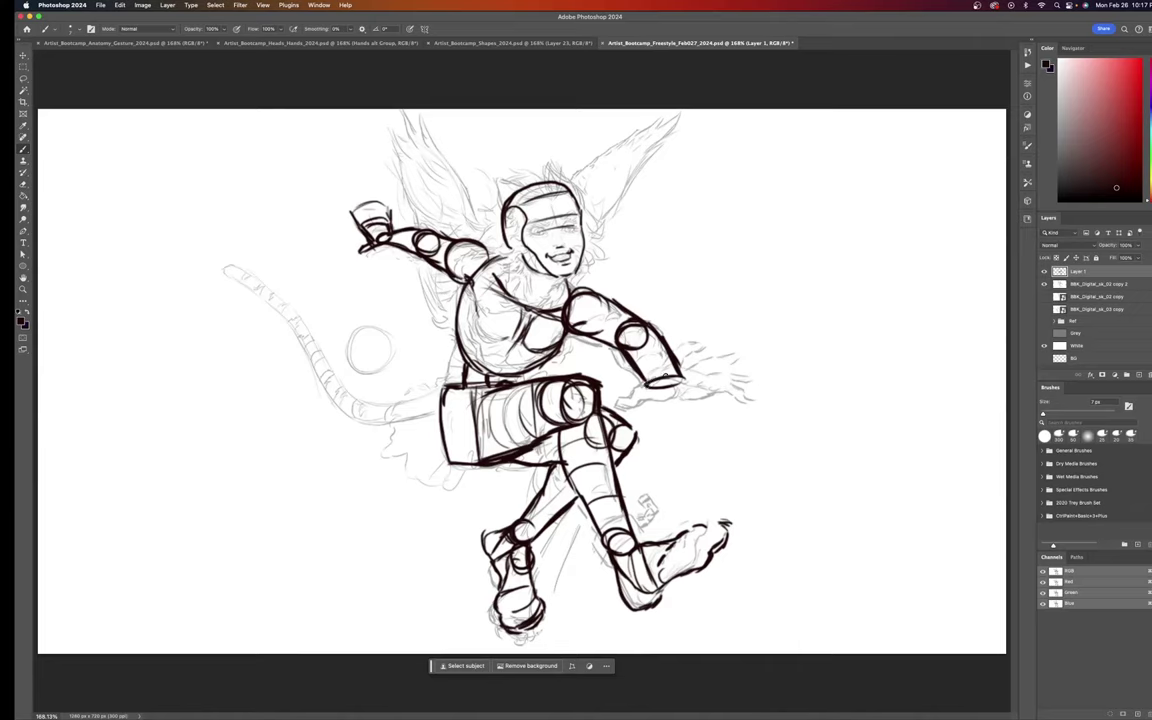
Step: Construct the front hand's palm and thumb as a flat block and add spread finger lines
mouse_move(649, 383)
mouse_down()
mouse_move(676, 370)
mouse_move(727, 397)
mouse_up()
mouse_move(644, 389)
mouse_down()
mouse_move(645, 400)
mouse_move(732, 402)
mouse_up()
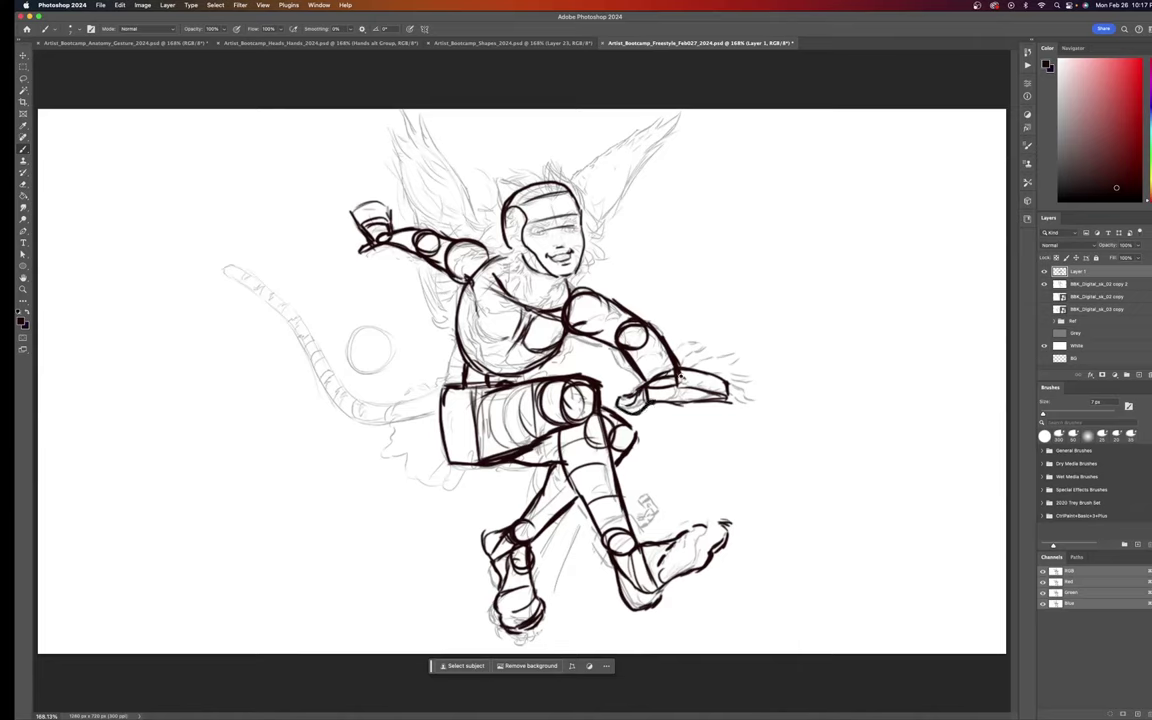
drag(677, 369, 710, 333)
mouse_move(704, 378)
mouse_down()
mouse_move(749, 356)
mouse_move(740, 382)
mouse_move(761, 384)
mouse_move(775, 413)
mouse_up()
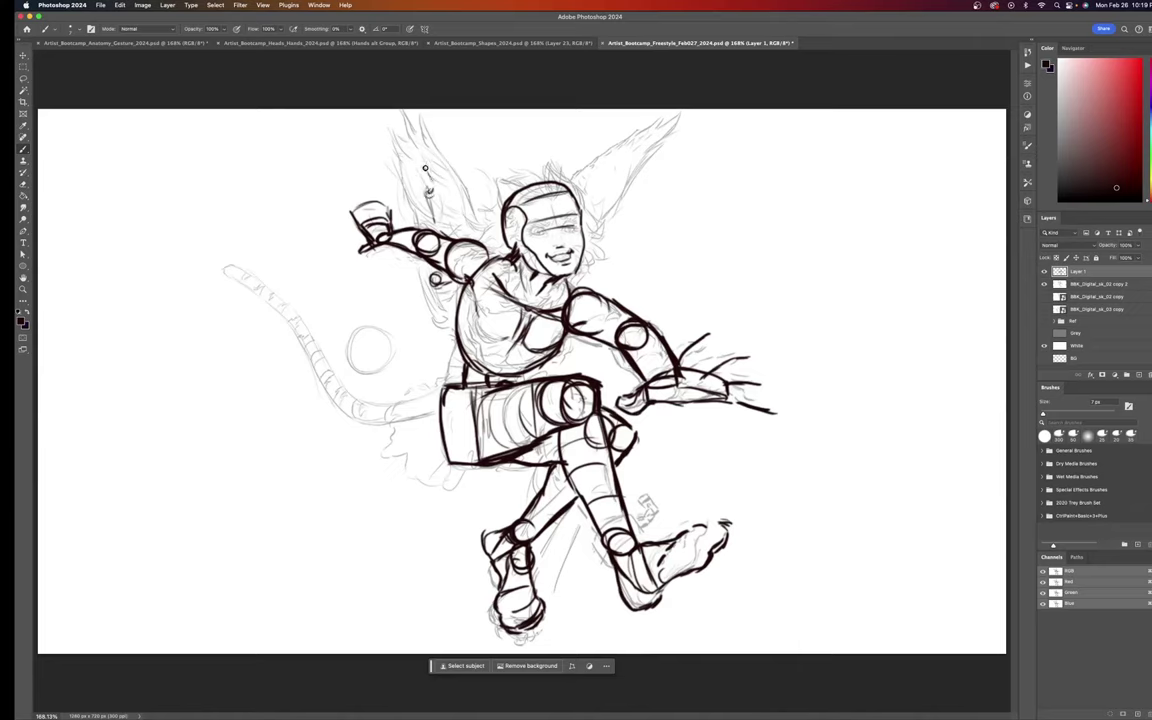
Step: Draw the wing behind the raised arm with joint circles, long splayed feathers and a curved lower edge
mouse_move(430, 188)
mouse_down()
mouse_move(392, 134)
mouse_move(413, 168)
mouse_move(395, 182)
mouse_move(351, 176)
mouse_move(427, 191)
mouse_up()
drag(318, 213, 416, 207)
mouse_move(383, 257)
mouse_down()
mouse_move(366, 270)
mouse_move(453, 330)
mouse_up()
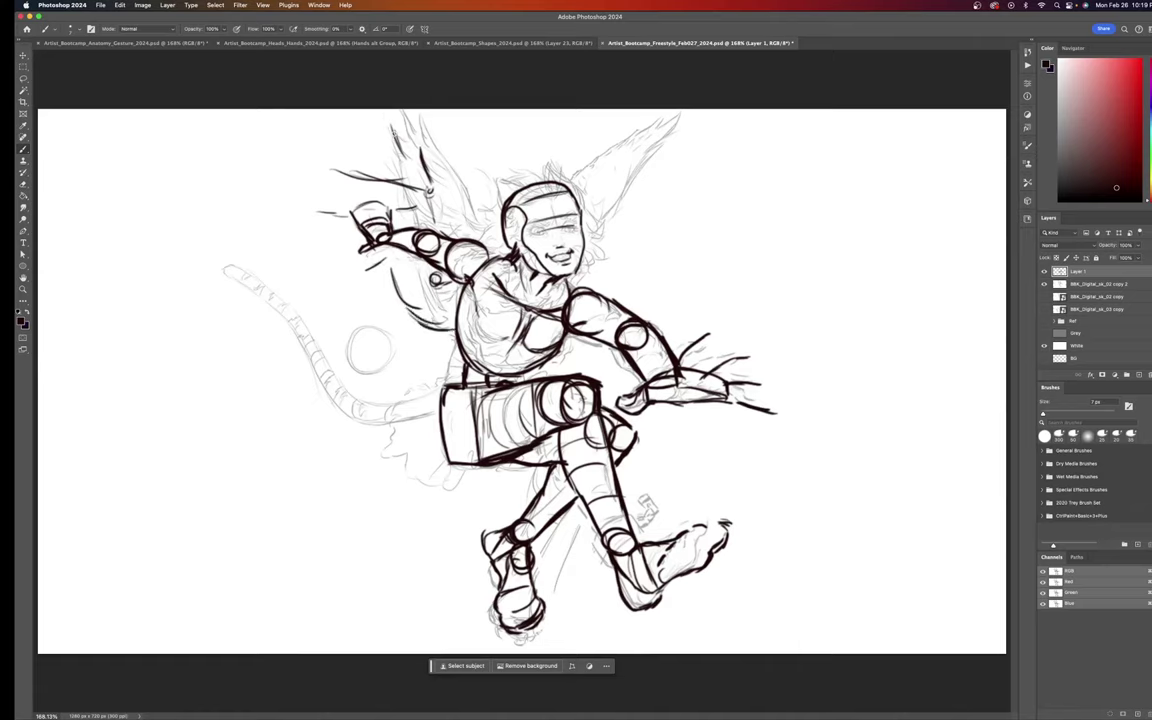
mouse_move(393, 122)
mouse_down()
mouse_move(404, 150)
mouse_move(393, 139)
mouse_move(369, 149)
mouse_up()
mouse_move(320, 115)
mouse_down()
mouse_move(379, 157)
mouse_move(331, 139)
mouse_move(354, 175)
mouse_move(309, 165)
mouse_move(347, 177)
mouse_move(309, 206)
mouse_up()
mouse_move(310, 206)
mouse_down()
mouse_move(352, 224)
mouse_move(346, 239)
mouse_up()
drag(333, 229, 362, 252)
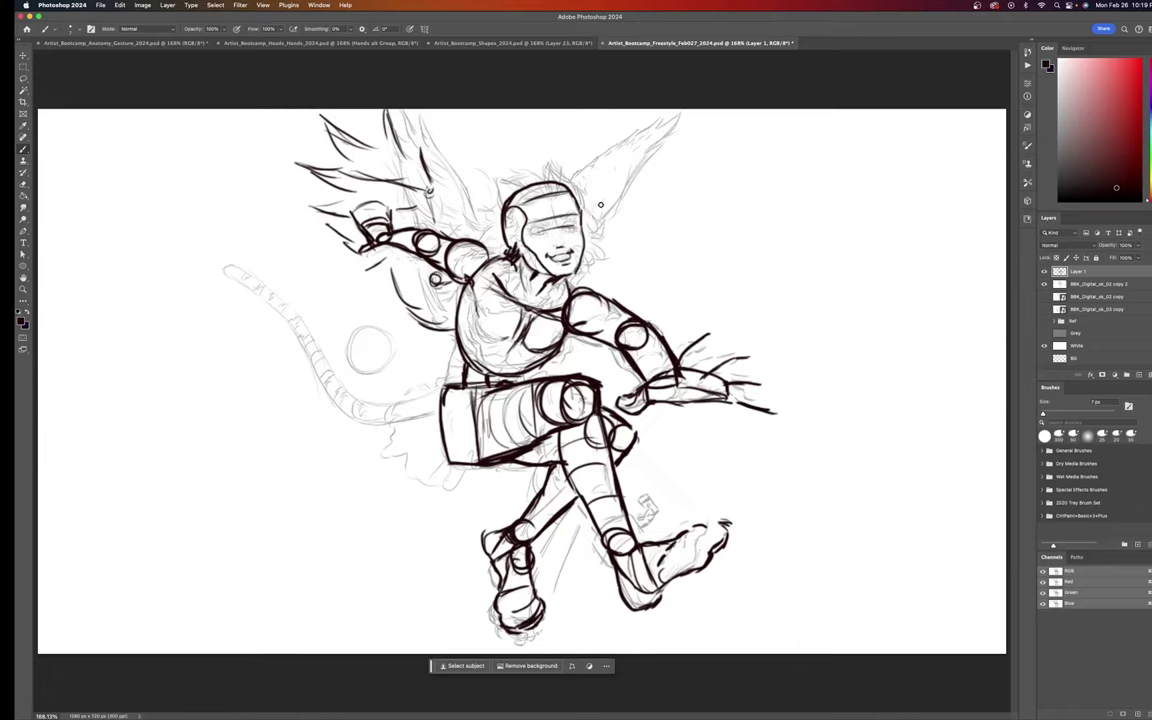
Step: Draw the wing on the other side of the head with a joint circle and upward-pointing feather strokes
drag(606, 198, 604, 200)
mouse_move(599, 201)
mouse_down()
mouse_move(594, 218)
mouse_move(655, 180)
mouse_up()
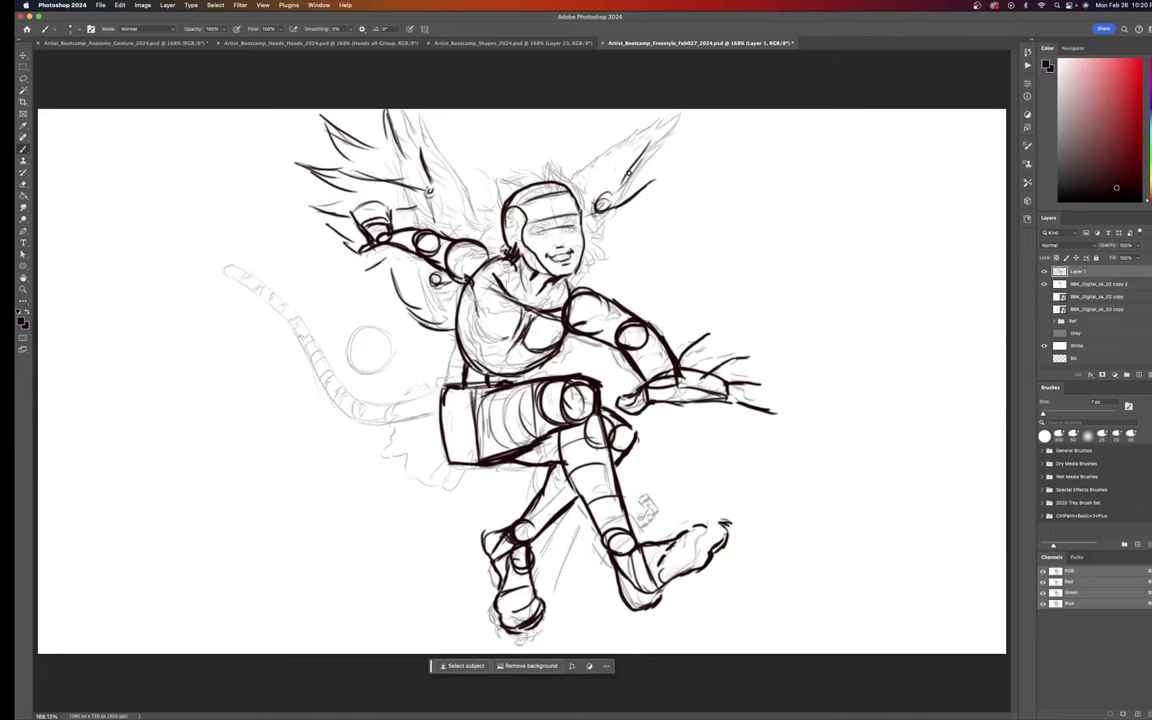
drag(622, 182, 652, 143)
drag(660, 126, 621, 158)
drag(640, 117, 618, 148)
drag(626, 128, 588, 188)
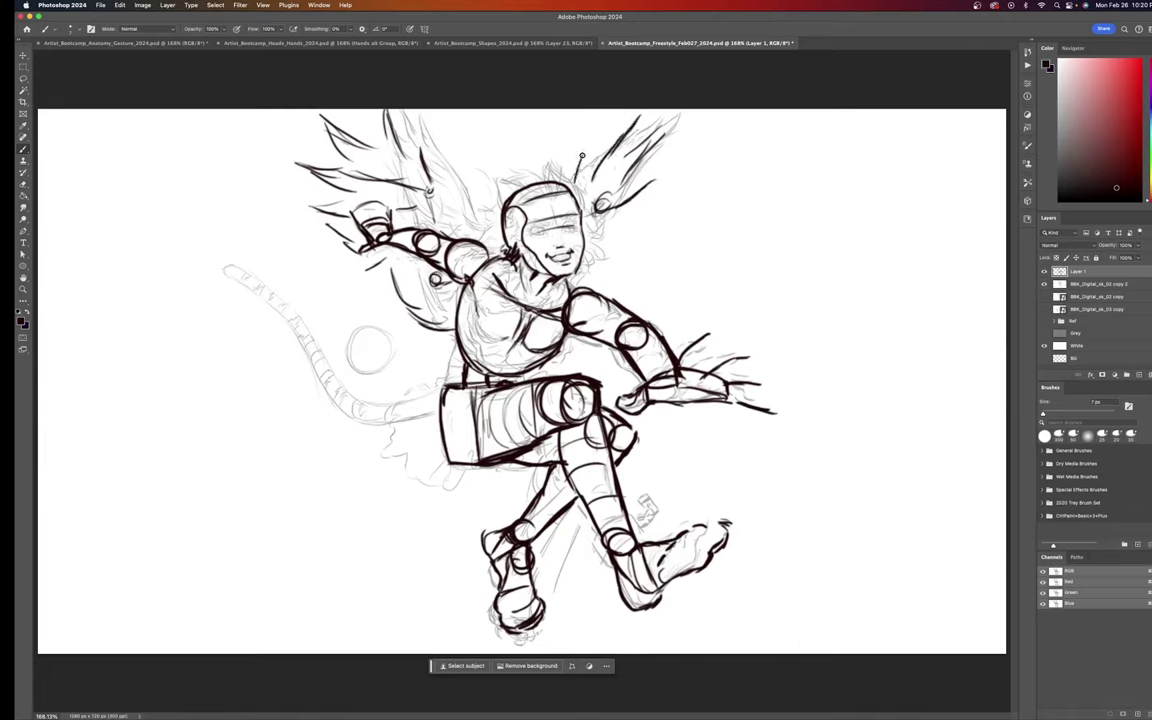
drag(582, 155, 577, 179)
Step: Draw the tail as a curved tube sweeping out from the back of the pelvis, outlining both its edges
mouse_move(436, 409)
mouse_down()
mouse_move(387, 433)
mouse_move(439, 432)
mouse_move(427, 431)
mouse_move(441, 428)
mouse_move(442, 404)
mouse_move(416, 421)
mouse_move(461, 476)
mouse_move(342, 418)
mouse_move(382, 428)
mouse_move(327, 373)
mouse_up()
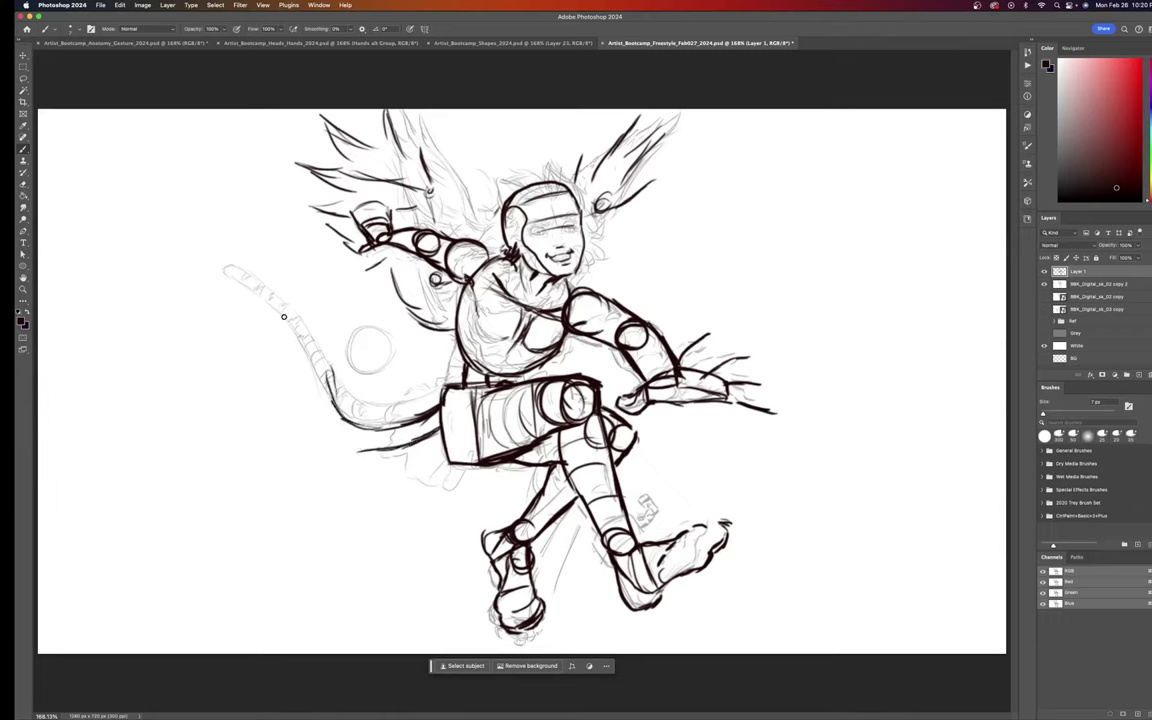
mouse_move(281, 301)
mouse_down()
mouse_move(320, 355)
mouse_move(282, 303)
mouse_move(328, 377)
mouse_move(280, 301)
mouse_move(273, 312)
mouse_move(282, 301)
mouse_move(318, 433)
mouse_up()
mouse_move(312, 386)
mouse_down()
mouse_move(346, 440)
mouse_move(327, 417)
mouse_move(365, 446)
mouse_move(425, 456)
mouse_up()
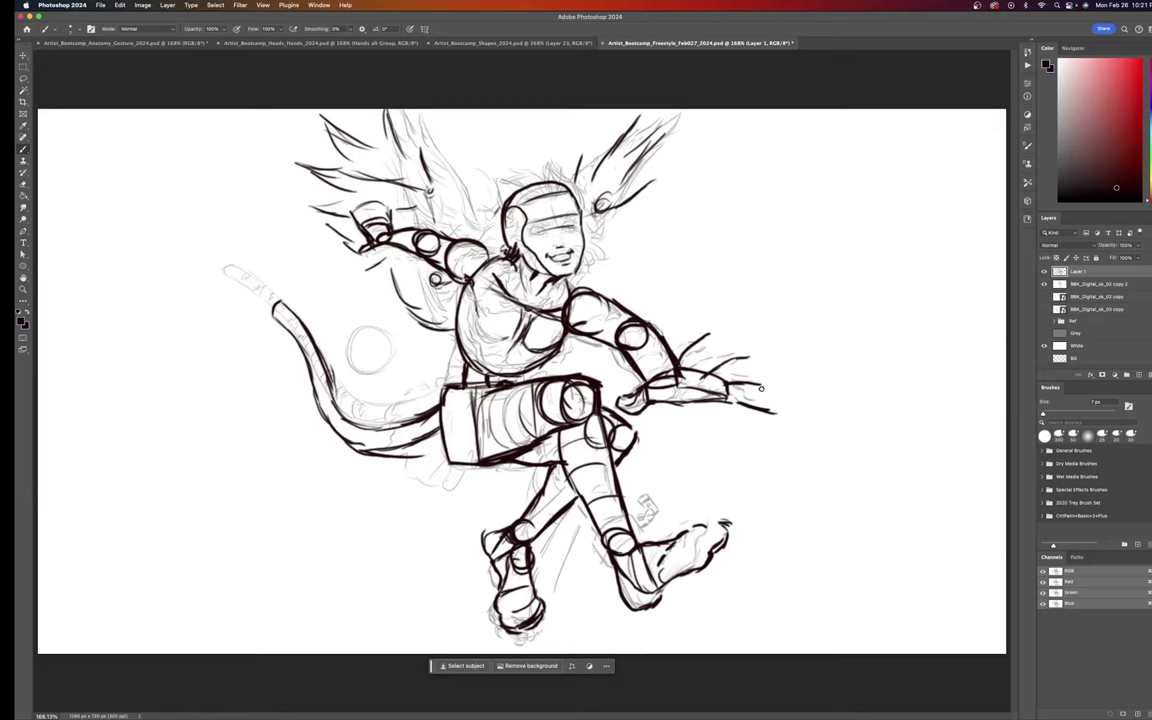
Step: Toggle the visibility of Layer 1 repeatedly to compare the form construction with the rough sketch underneath
click(1044, 271)
click(1044, 271)
click(1044, 271)
click(1044, 271)
click(1044, 271)
click(1044, 271)
click(1044, 271)
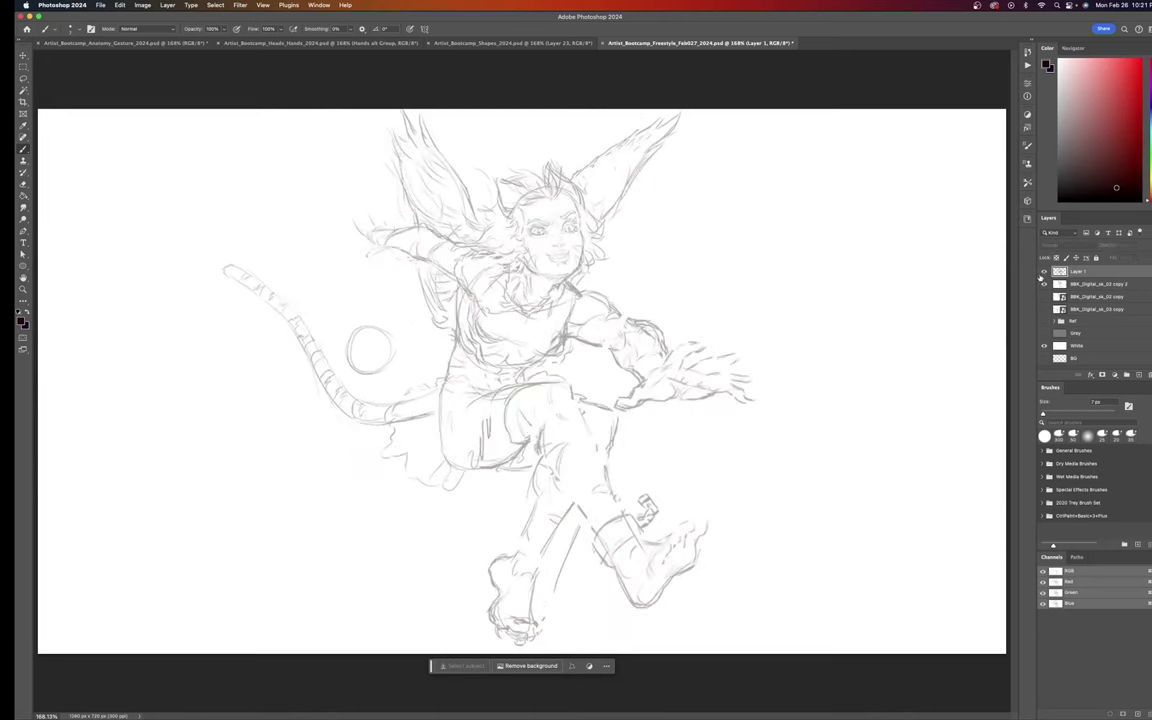
click(1044, 272)
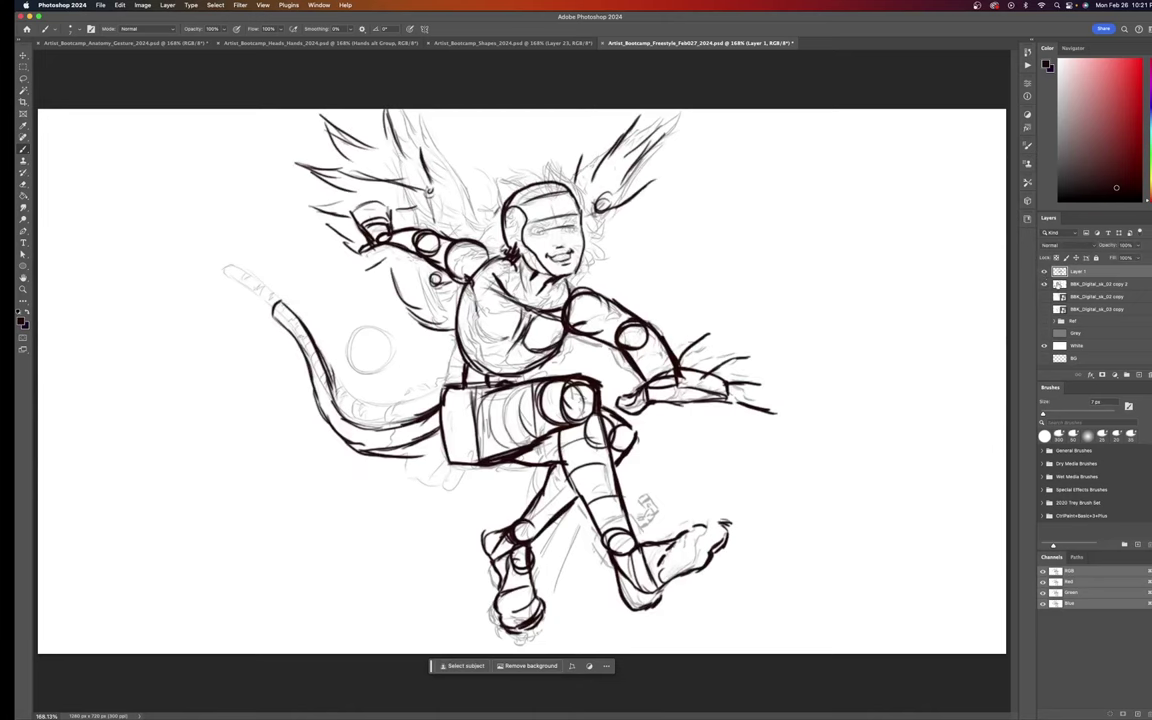
Step: Fade the Layer 1 construction drawing to about 30% opacity and the BBK_Digital_sk_02 copy 2 sketch to 20%
key(v)
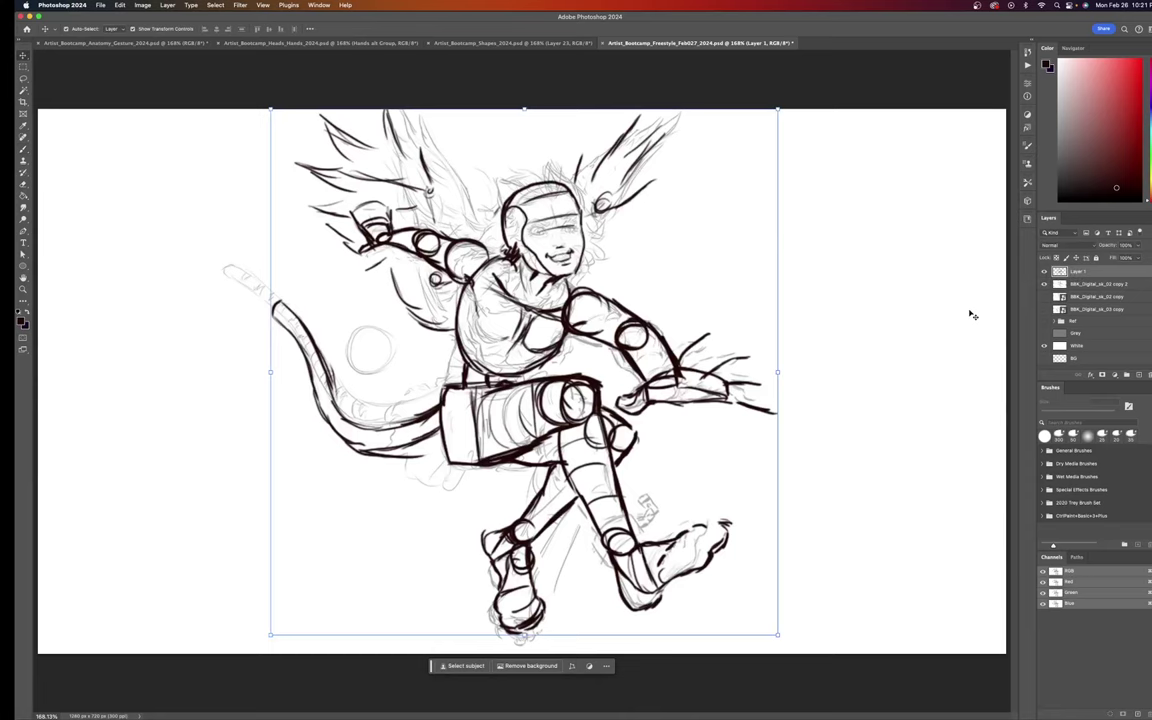
key(3)
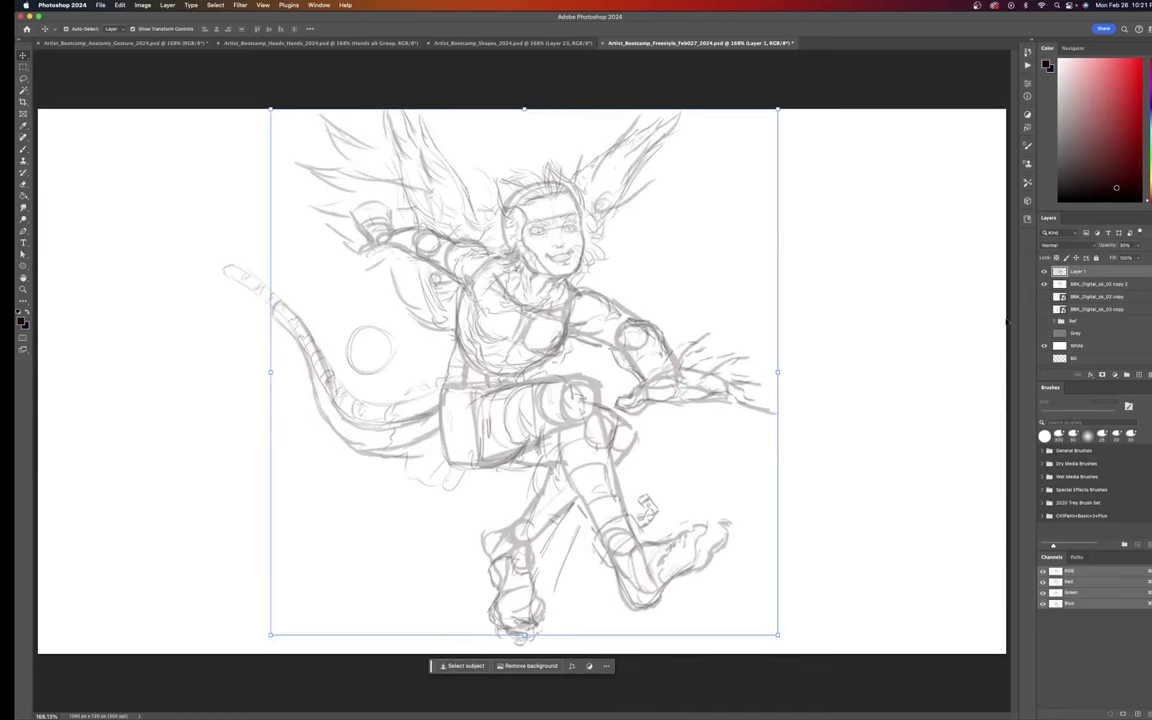
click(1084, 285)
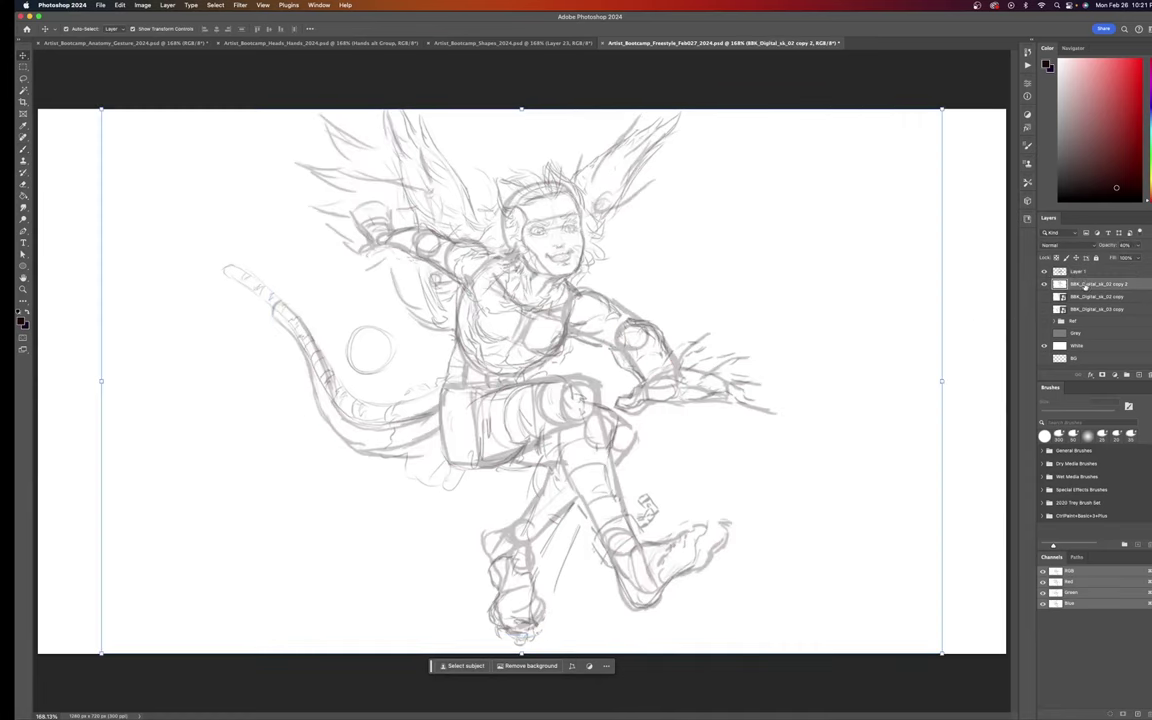
key(2)
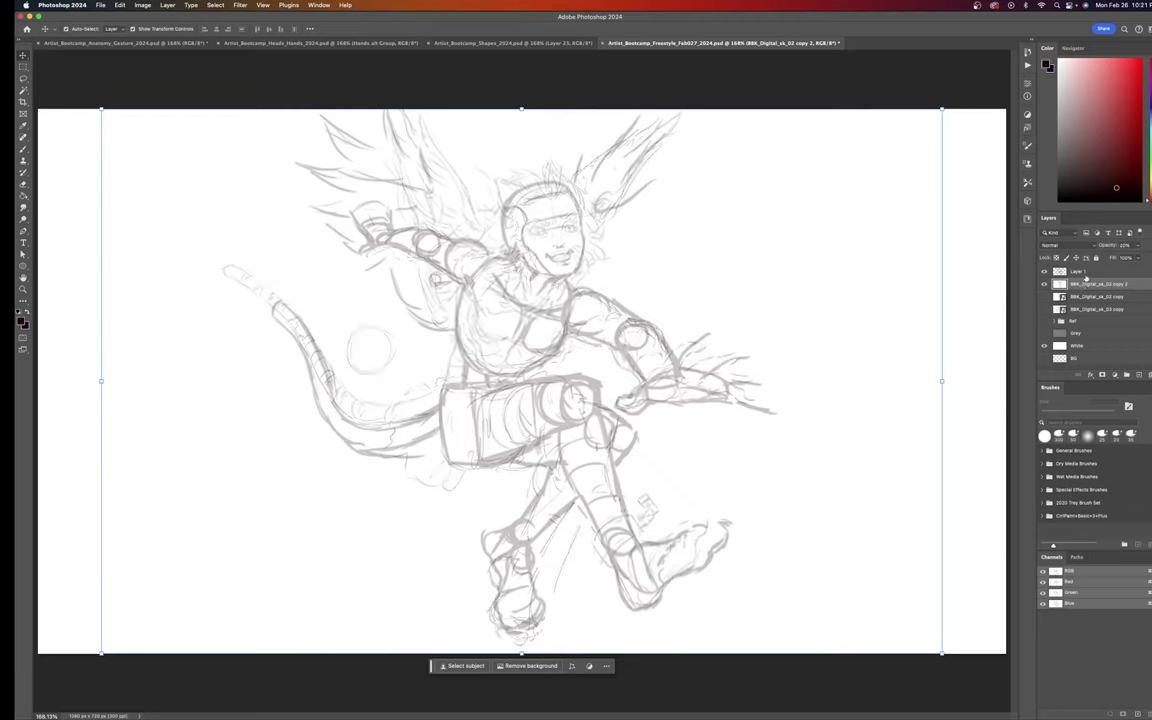
click(1082, 271)
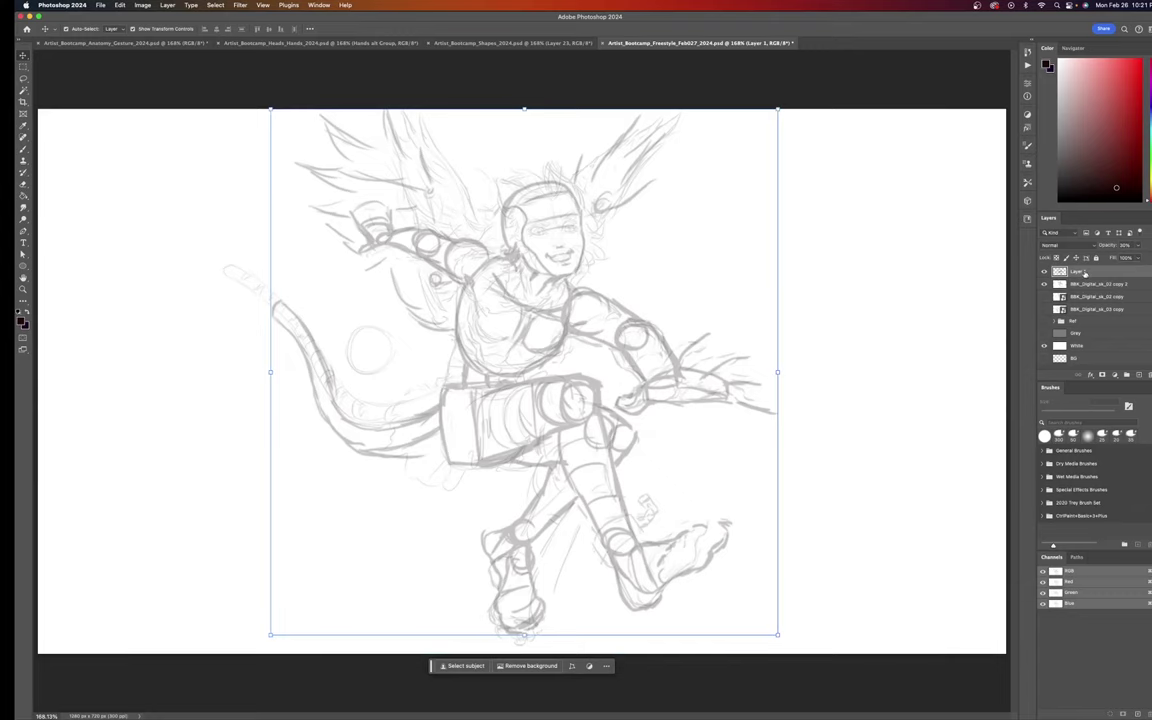
key(4)
key(3)
key(2)
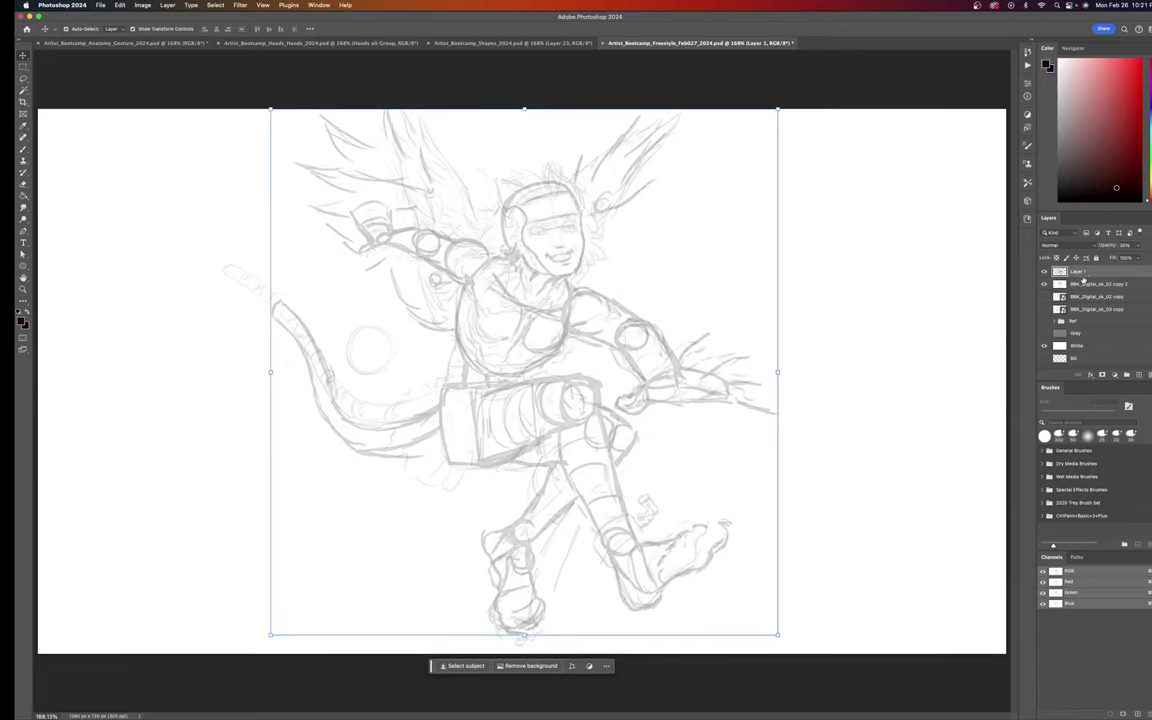
key(3)
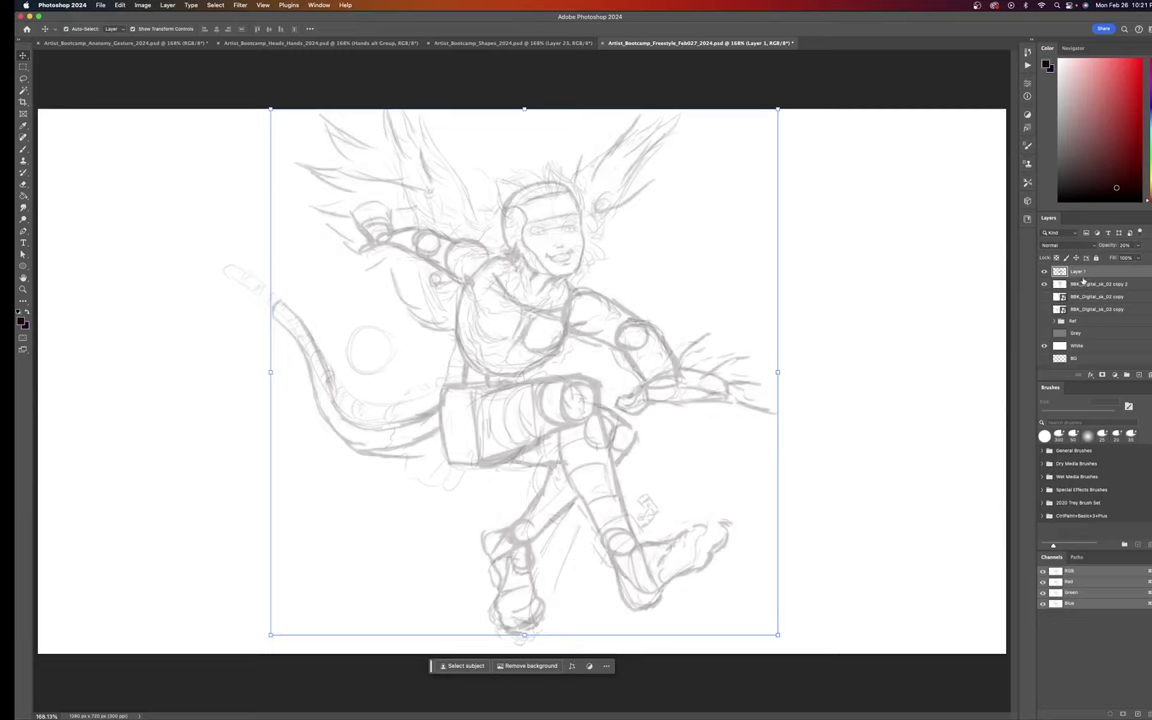
Step: Add a new layer above Layer 1 and brush the neck-to-shoulder slopes and both rounded shoulder contours
click(1138, 375)
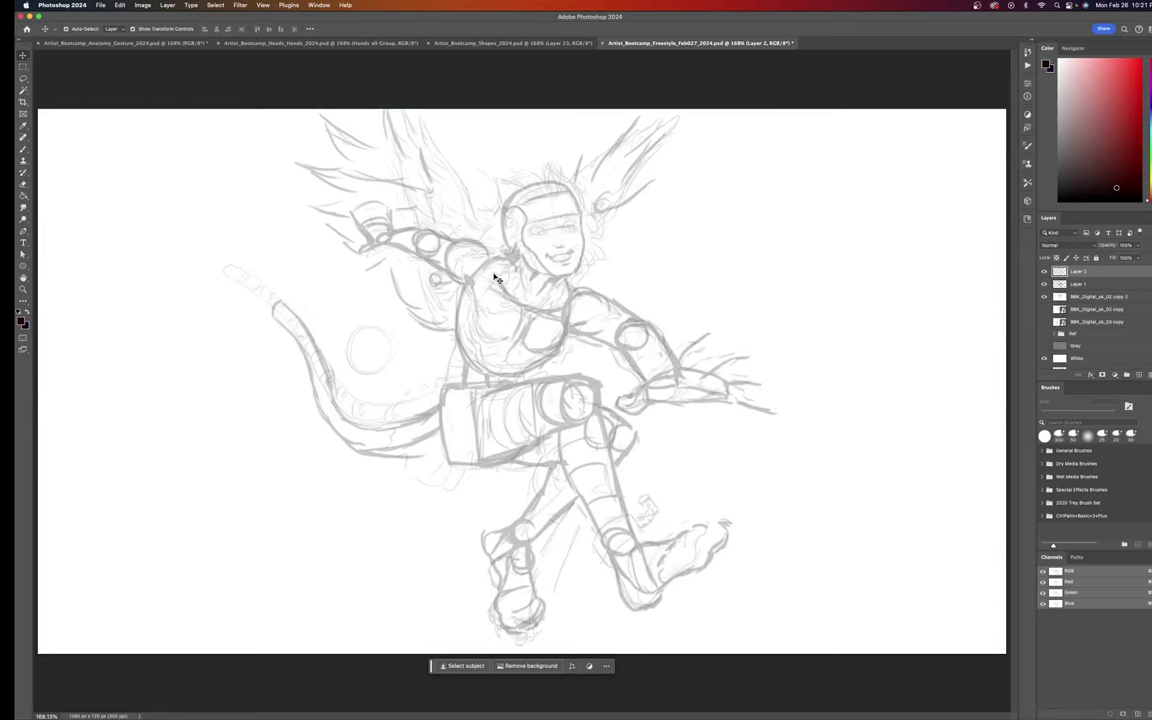
key(b)
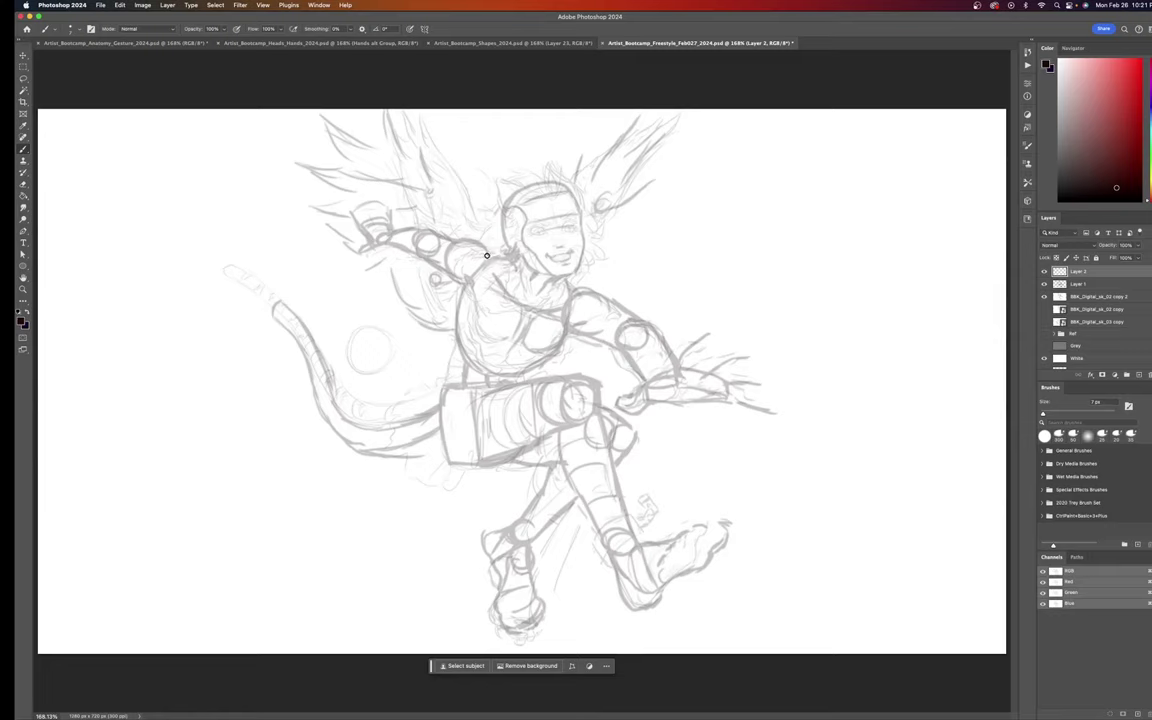
drag(512, 254, 489, 257)
drag(564, 277, 584, 290)
mouse_move(572, 281)
mouse_down()
mouse_move(612, 298)
mouse_move(612, 316)
mouse_move(578, 327)
mouse_move(612, 319)
mouse_up()
drag(487, 251, 466, 246)
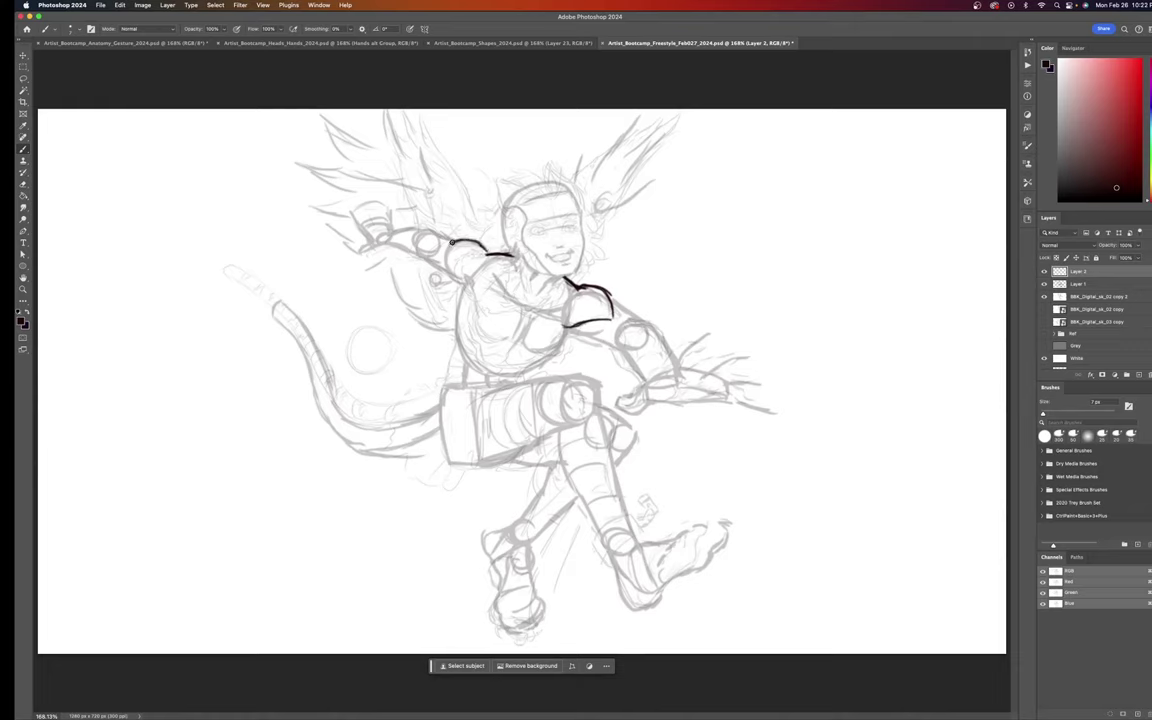
Step: Draw the muscle contours of the raised rear arm from the shoulder through the elbow to the wrist
drag(446, 247, 466, 280)
drag(426, 251, 453, 275)
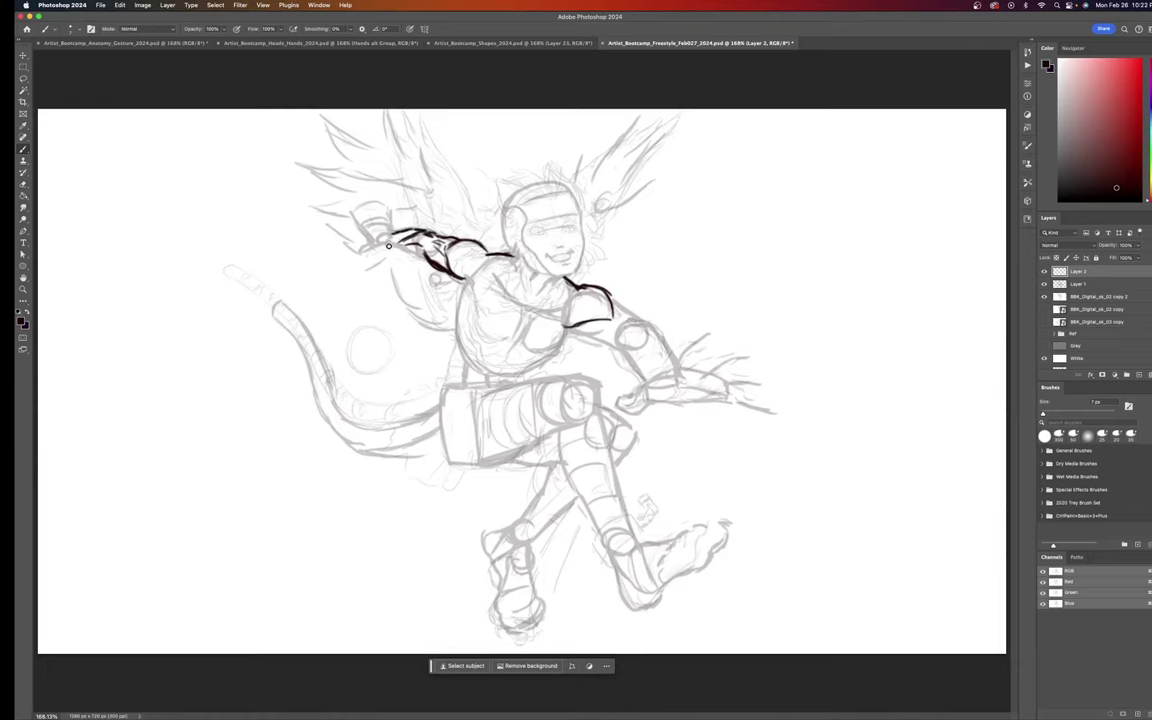
mouse_move(386, 244)
mouse_down()
mouse_move(423, 257)
mouse_move(376, 228)
mouse_up()
Step: Draw the front arm's muscle contours along the upper arm, elbow and forearm to the wrist, undoing a stray stroke
mouse_move(604, 344)
mouse_down()
mouse_move(573, 329)
mouse_move(614, 346)
mouse_move(628, 330)
mouse_move(624, 307)
mouse_move(647, 322)
mouse_up()
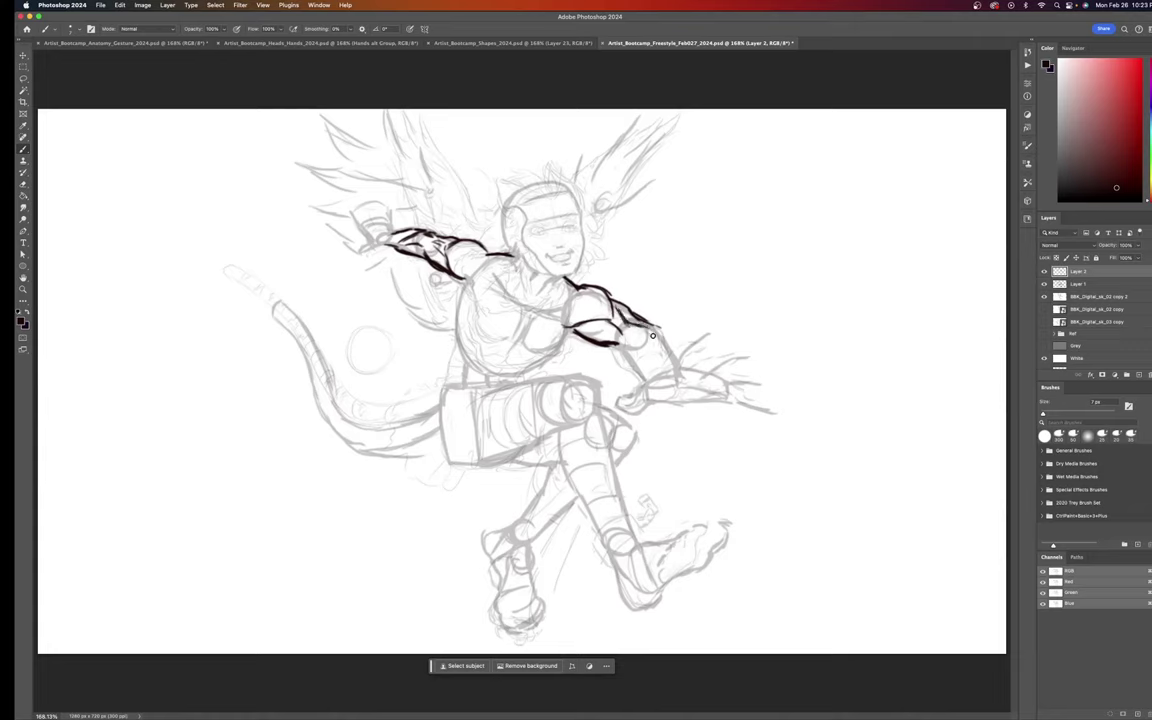
mouse_move(651, 326)
mouse_down()
mouse_move(653, 368)
mouse_move(641, 364)
mouse_up()
drag(615, 346, 647, 381)
drag(658, 326, 682, 374)
key(super+z)
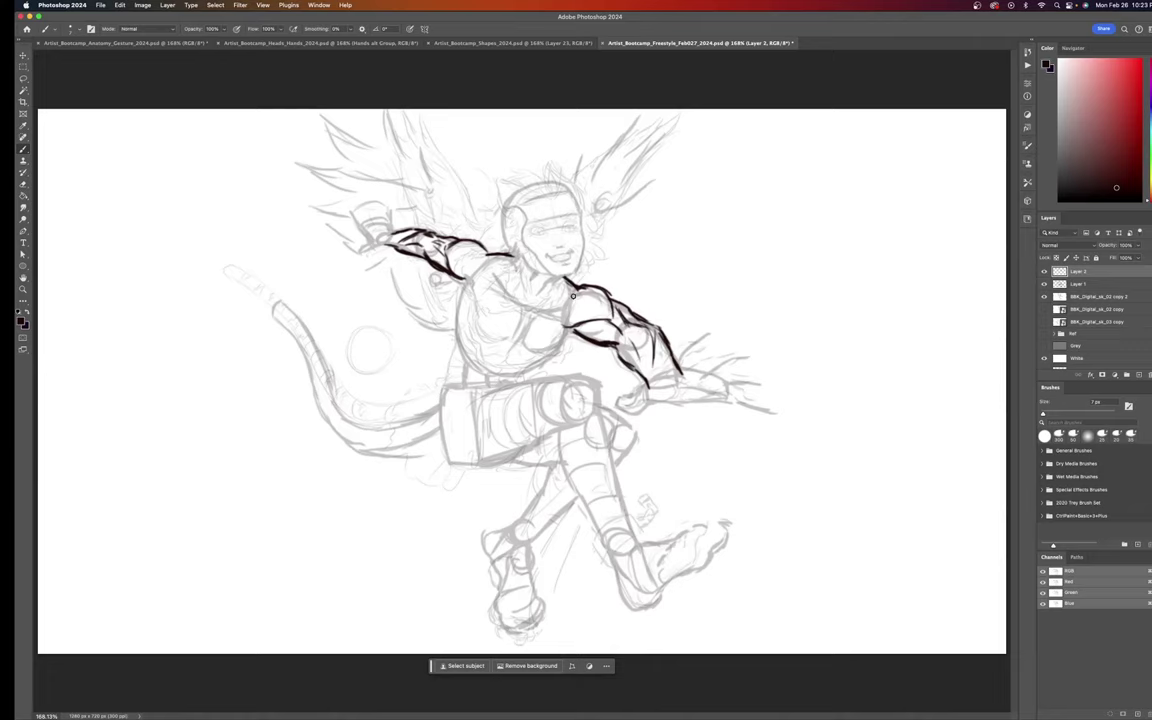
Step: Draw the chest muscles across the ribcage between the two shoulders and connect them to the rear armpit
drag(569, 301, 541, 309)
mouse_move(532, 313)
mouse_down()
mouse_move(555, 343)
mouse_move(526, 346)
mouse_move(552, 344)
mouse_move(595, 326)
mouse_up()
key(super+z)
mouse_move(494, 281)
mouse_down()
mouse_move(517, 314)
mouse_move(501, 337)
mouse_move(480, 323)
mouse_move(467, 281)
mouse_up()
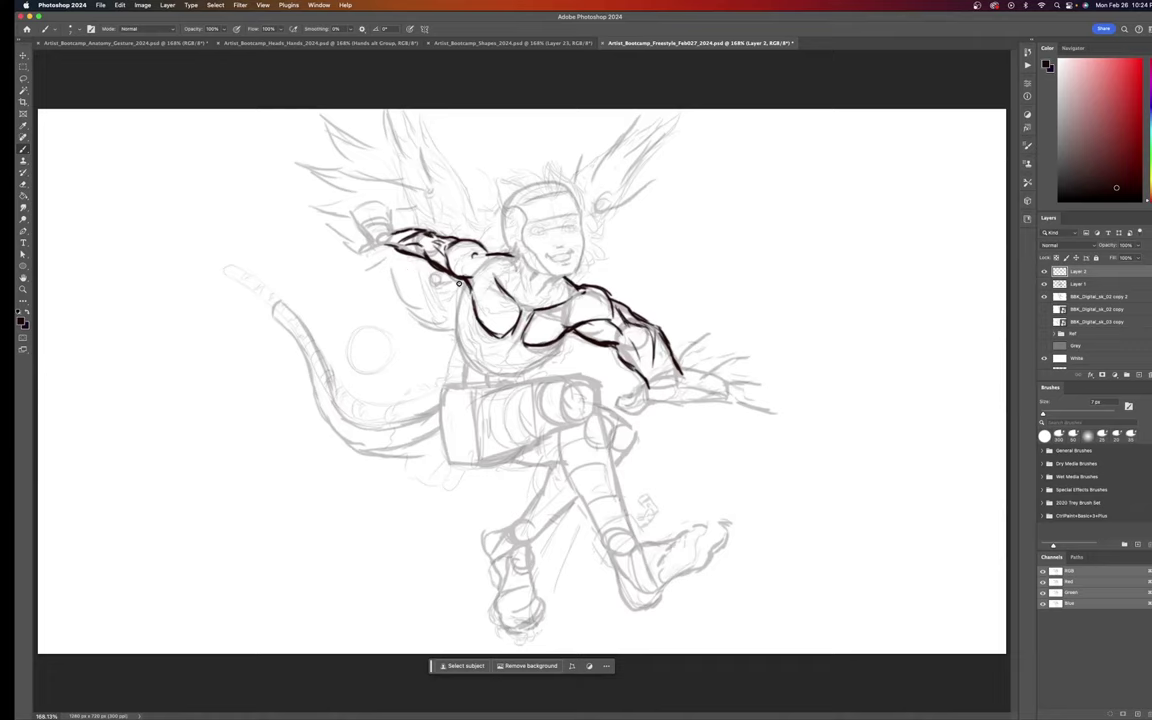
Step: Draw the torso's side contours and abdominal muscles, then outline the hip and the underside of the front thigh
drag(459, 283, 463, 336)
drag(459, 343, 445, 386)
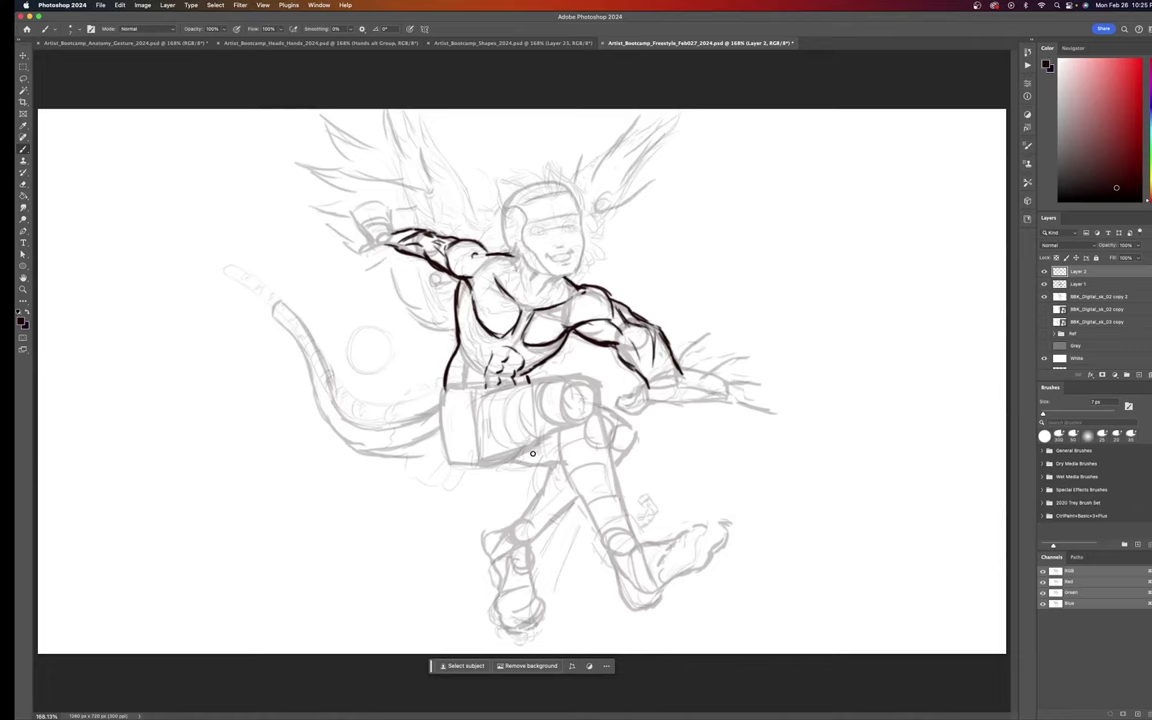
drag(485, 463, 552, 438)
mouse_move(444, 385)
mouse_down()
mouse_move(443, 450)
mouse_move(439, 431)
mouse_move(459, 465)
mouse_move(471, 462)
mouse_up()
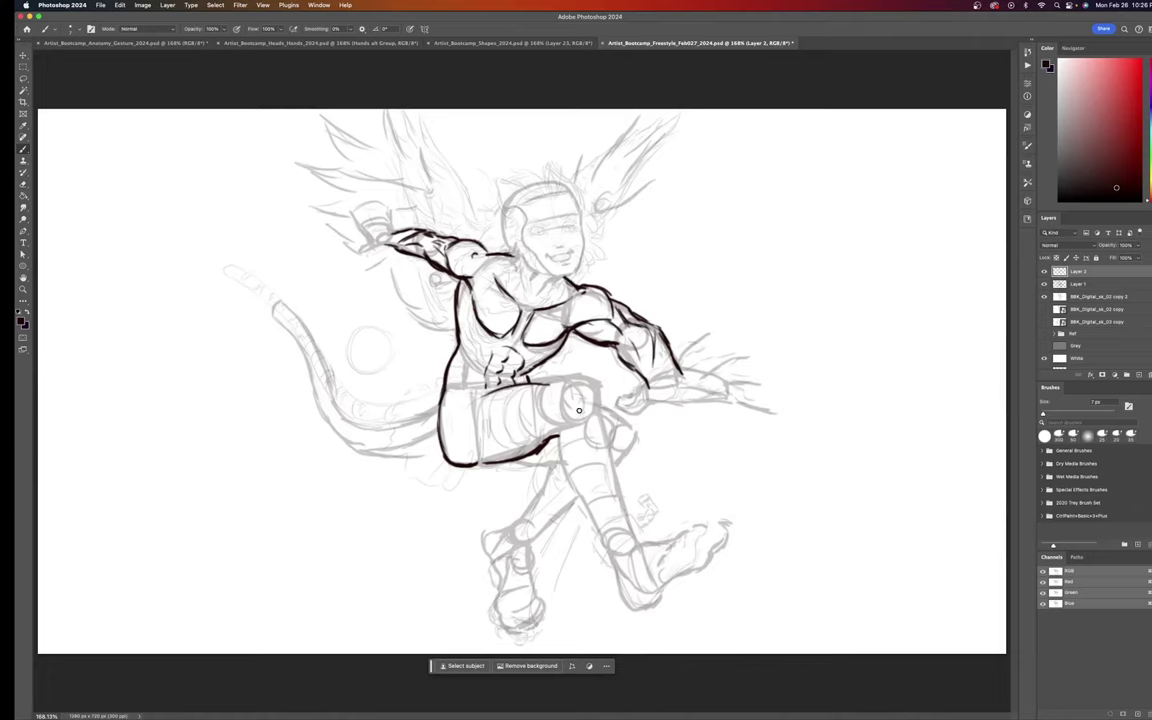
Step: Outline the top of the front thigh, the bent knee and the shin, undoing the stray strokes
mouse_move(534, 382)
mouse_down()
mouse_move(598, 382)
mouse_move(598, 396)
mouse_up()
key(super+z)
key(super+z)
mouse_move(595, 388)
mouse_down()
mouse_move(600, 408)
mouse_move(584, 406)
mouse_move(613, 500)
mouse_up()
key(super+z)
drag(585, 416, 606, 478)
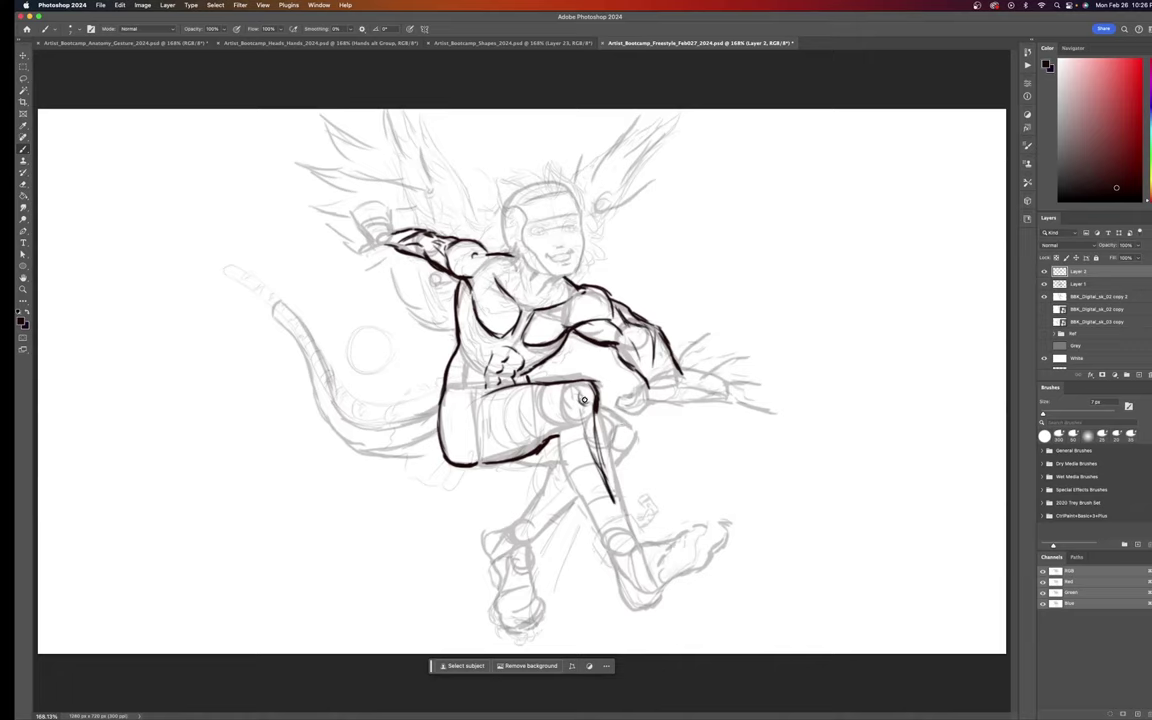
Step: Draw the front kneecap, the rear knee protruding behind it, and the outer calf contour down towards the ankle
drag(584, 400, 590, 412)
drag(602, 406, 622, 418)
drag(626, 426, 617, 416)
drag(631, 442, 614, 467)
drag(626, 442, 612, 461)
drag(612, 505, 636, 545)
drag(595, 412, 625, 523)
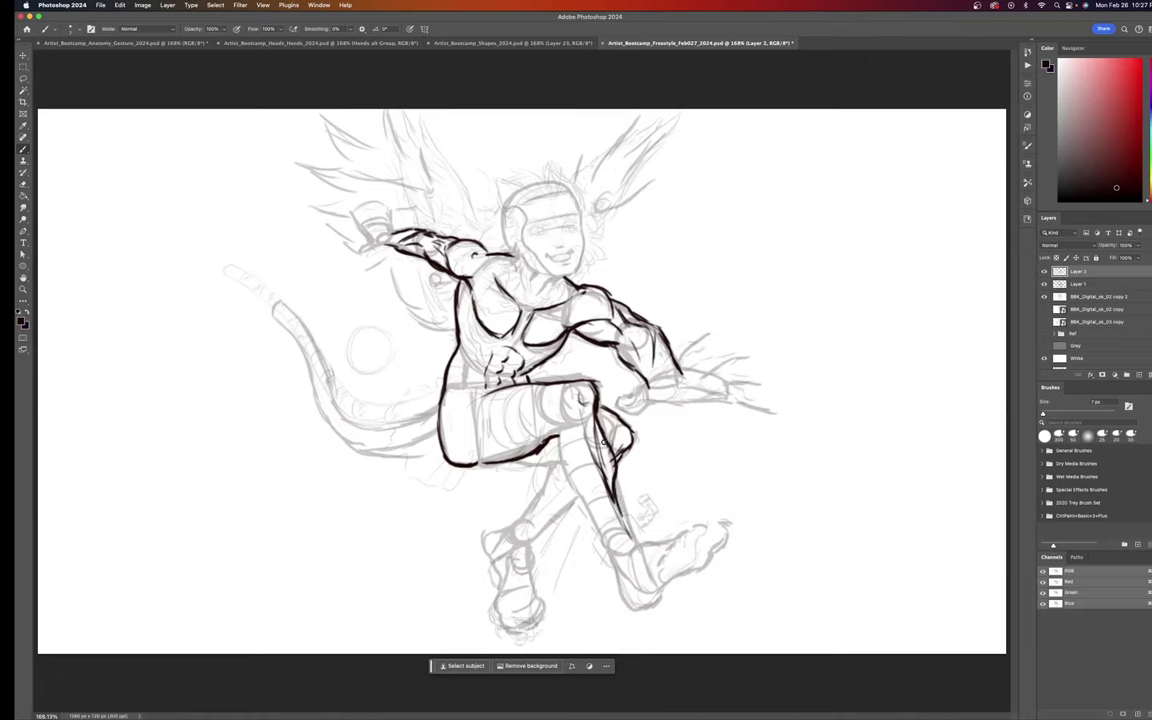
drag(611, 462, 620, 501)
Step: Draw the rear leg's calf contour from beneath the front thigh down to the heel
drag(538, 465, 560, 464)
mouse_move(543, 464)
mouse_down()
mouse_move(561, 462)
mouse_move(496, 530)
mouse_up()
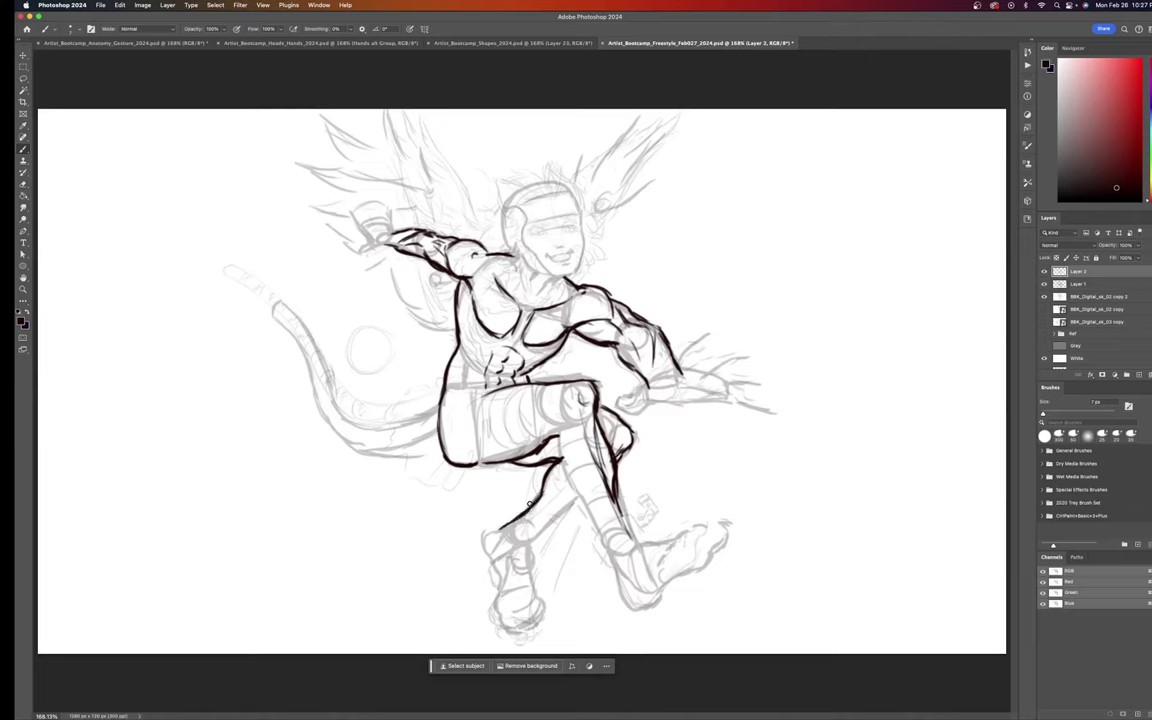
drag(522, 512, 499, 532)
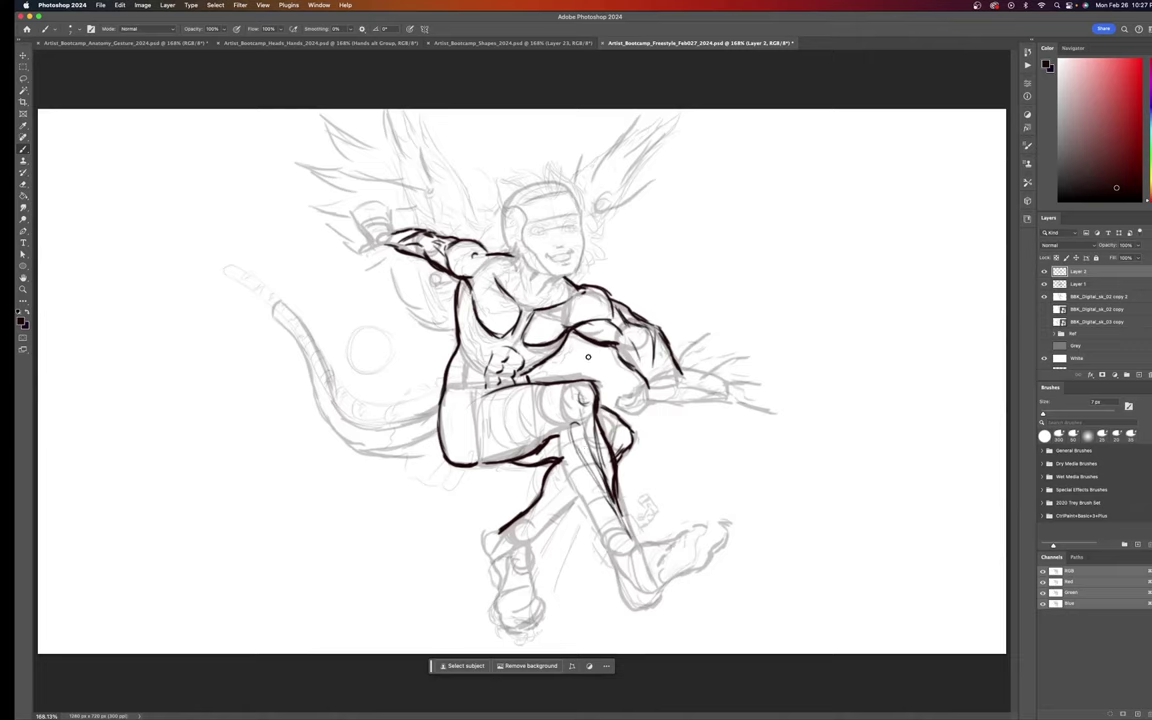
Step: Draw the front lower leg's back contour and lengthwise shin muscles, adding the ankle bone and the start of the heel
drag(559, 431, 565, 474)
drag(565, 472, 612, 558)
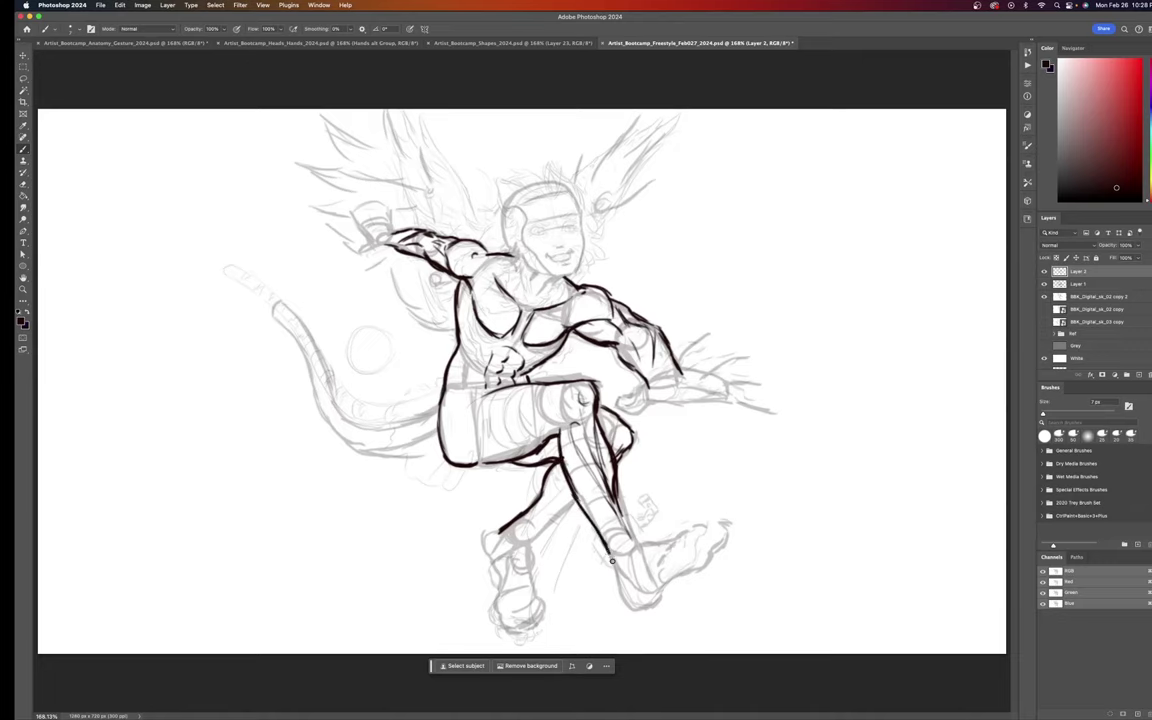
click(150, 43)
drag(565, 437, 617, 548)
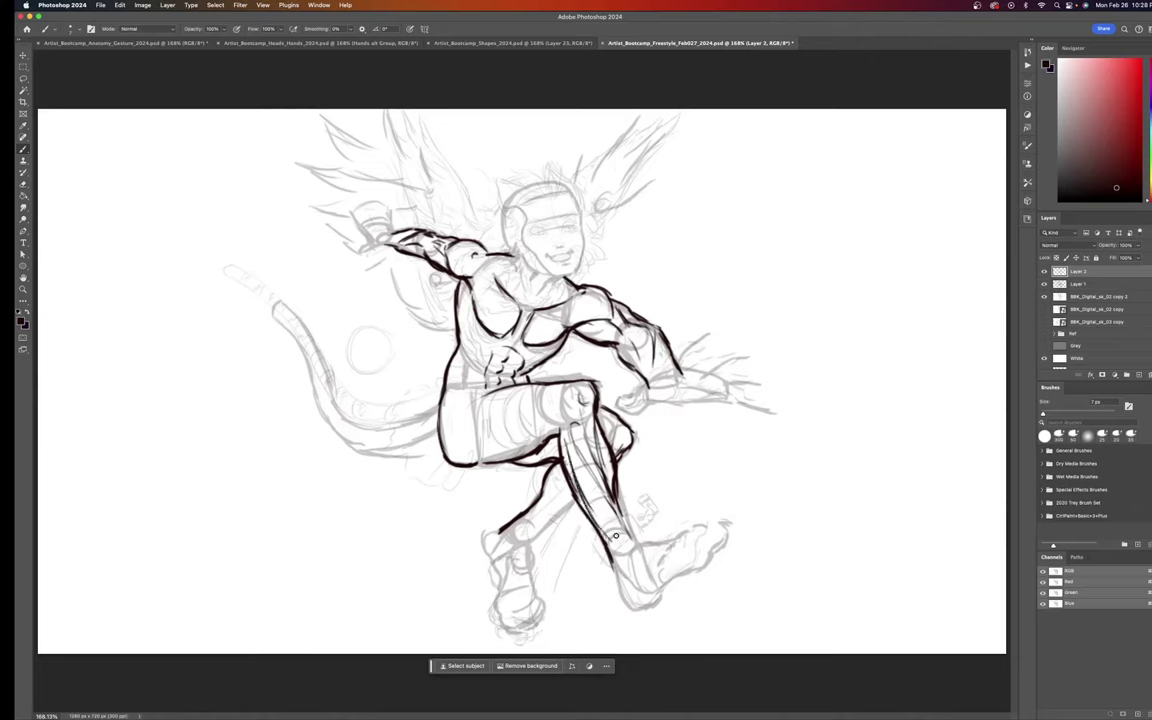
drag(590, 499, 626, 548)
drag(602, 500, 640, 546)
drag(626, 560, 622, 566)
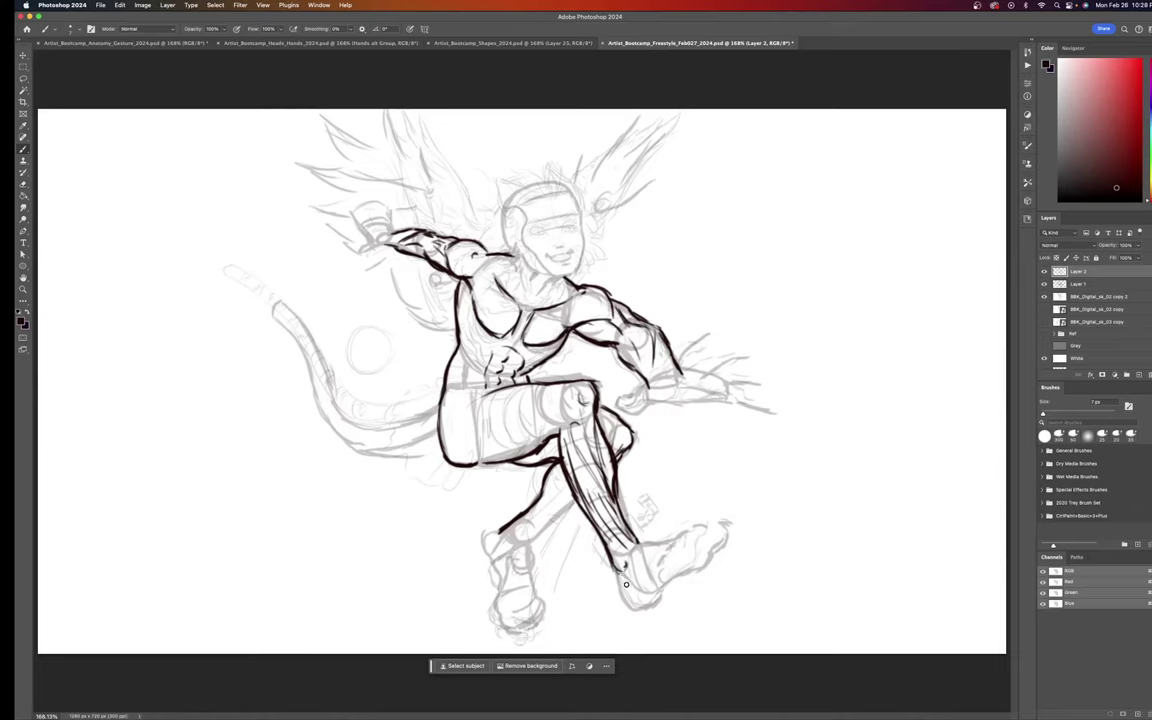
mouse_move(619, 571)
mouse_down()
mouse_move(632, 598)
mouse_move(617, 592)
mouse_up()
Step: Draw the rear leg's shin contour, its ankle and the sides of the foot, undoing a misplaced foot stroke
drag(565, 511, 525, 537)
drag(511, 531, 511, 541)
drag(514, 548, 527, 541)
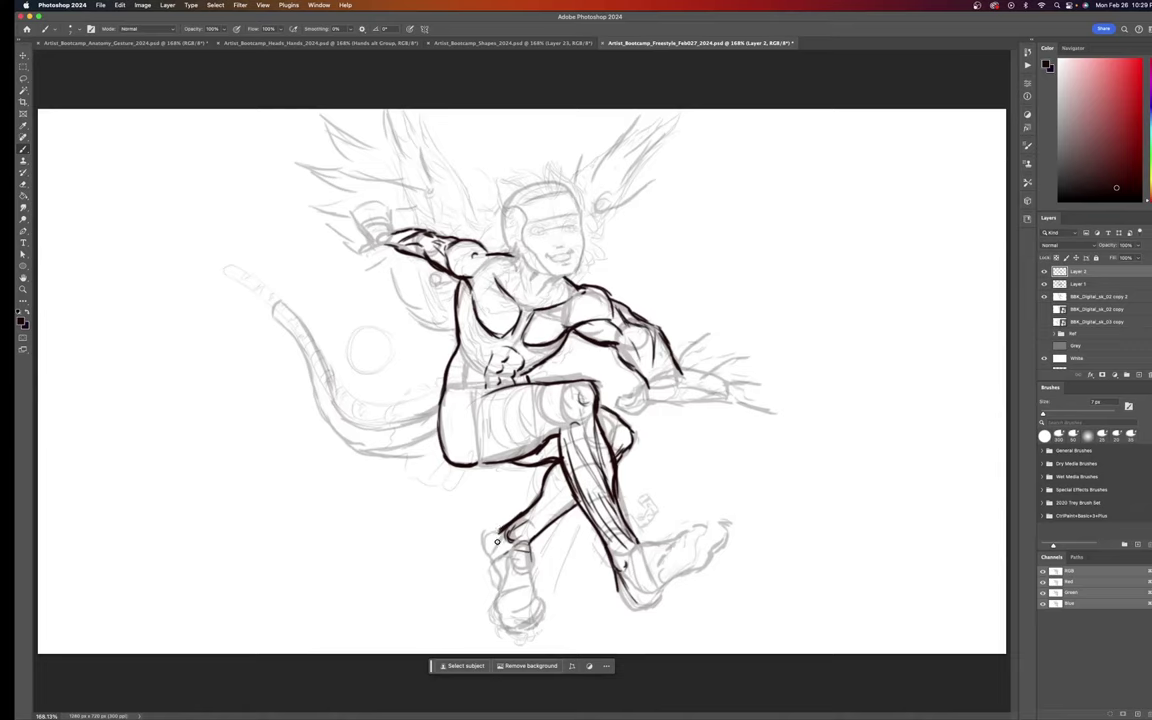
drag(491, 553, 495, 598)
key(super+z)
drag(512, 548, 530, 550)
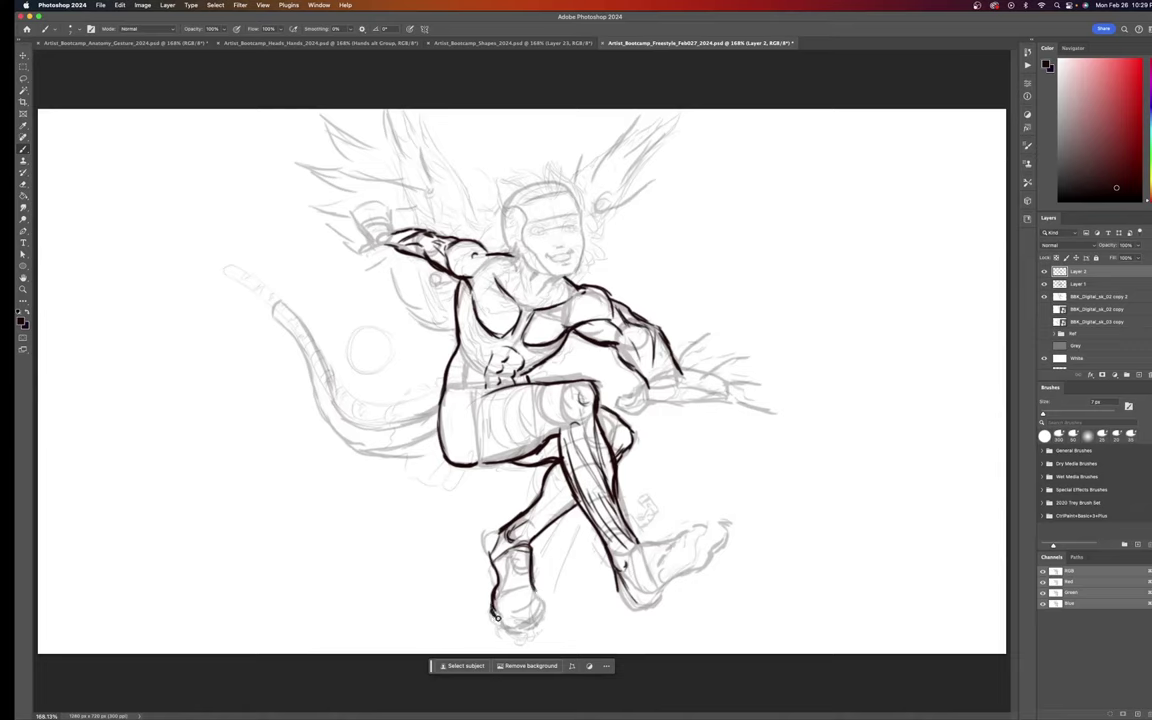
Step: Draw the rear foot's rounded front edge and toes, and outline its heel
drag(507, 628, 512, 634)
drag(521, 627, 543, 612)
drag(513, 616, 519, 621)
drag(541, 615, 541, 604)
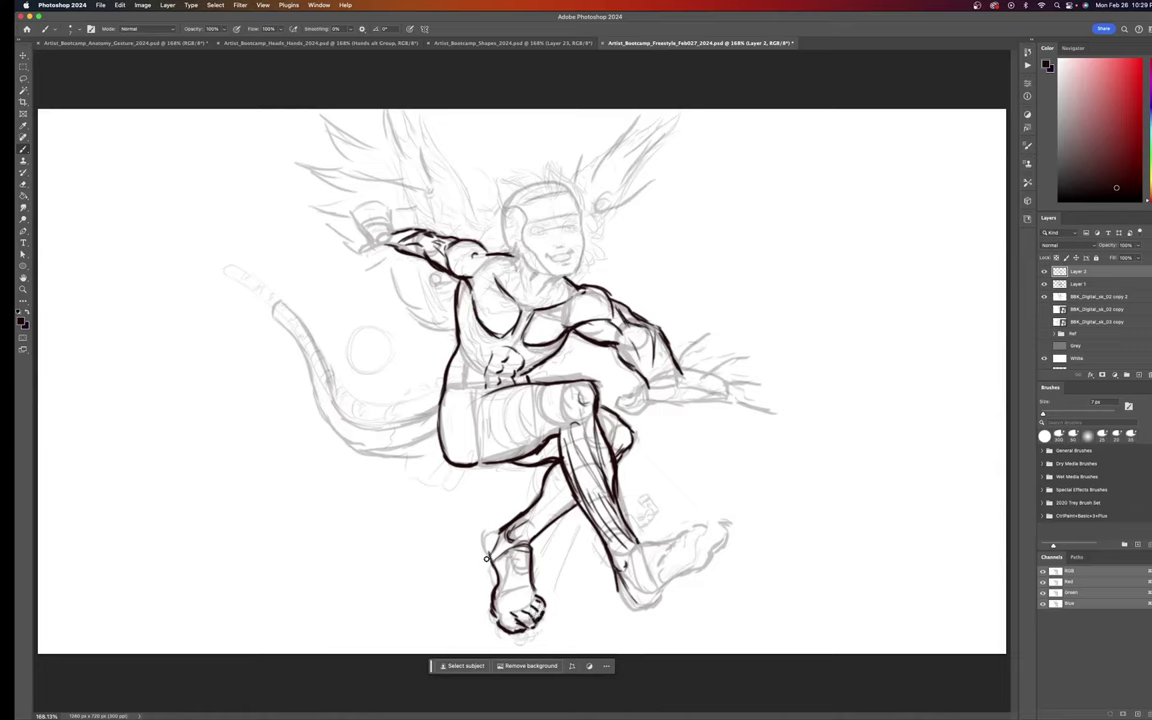
mouse_move(480, 552)
mouse_down()
mouse_move(482, 534)
mouse_move(507, 525)
mouse_up()
Step: Outline the front foot's heel, instep and sole, and draw its toes
mouse_move(628, 607)
mouse_down()
mouse_move(679, 589)
mouse_move(635, 597)
mouse_up()
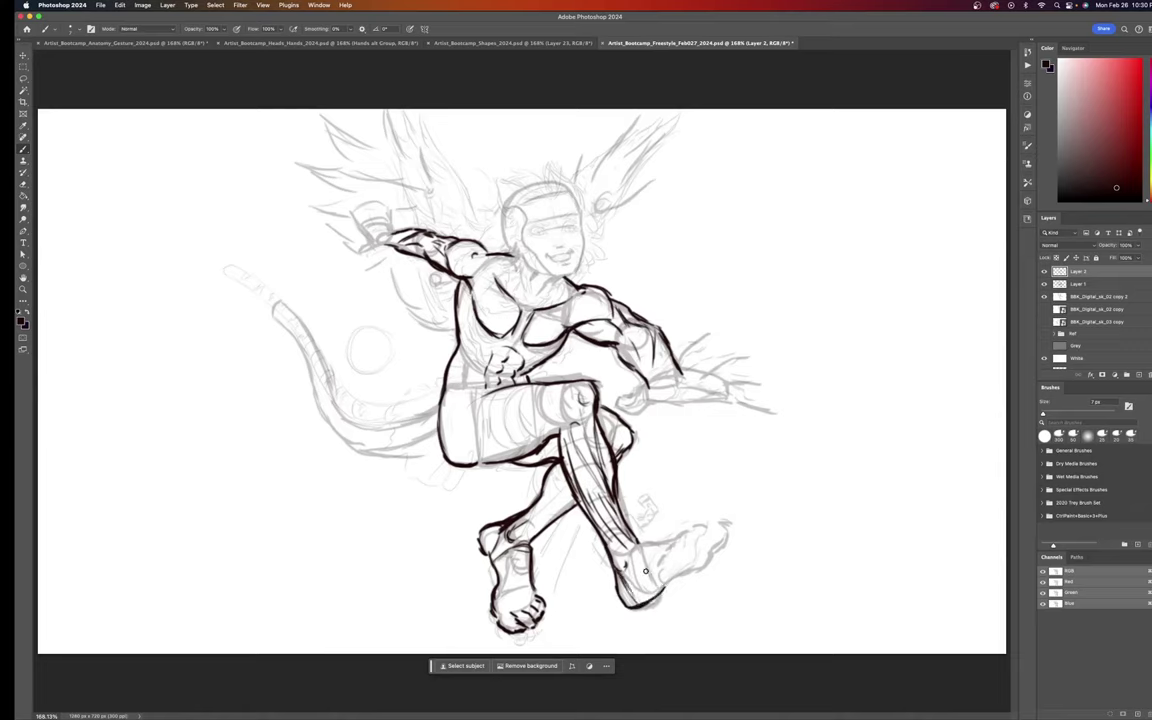
mouse_move(638, 547)
mouse_down()
mouse_move(639, 588)
mouse_move(629, 565)
mouse_move(650, 589)
mouse_move(658, 556)
mouse_move(640, 545)
mouse_move(660, 546)
mouse_move(637, 542)
mouse_move(673, 539)
mouse_up()
drag(661, 592, 714, 552)
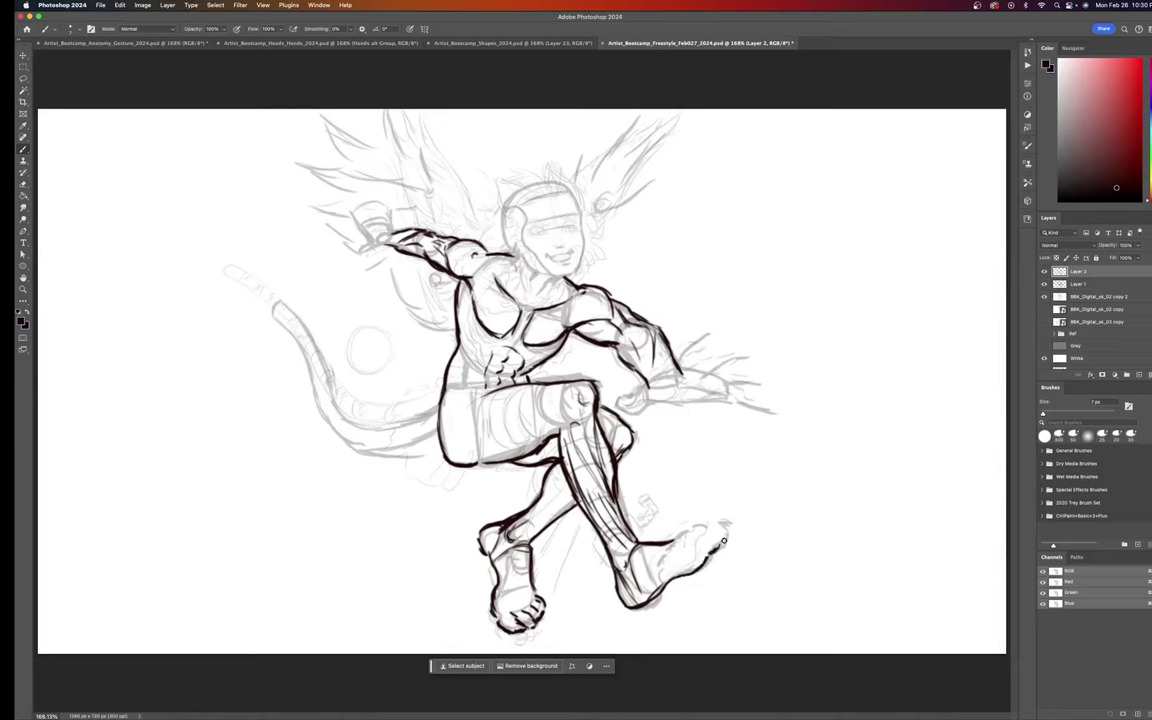
drag(708, 553, 723, 535)
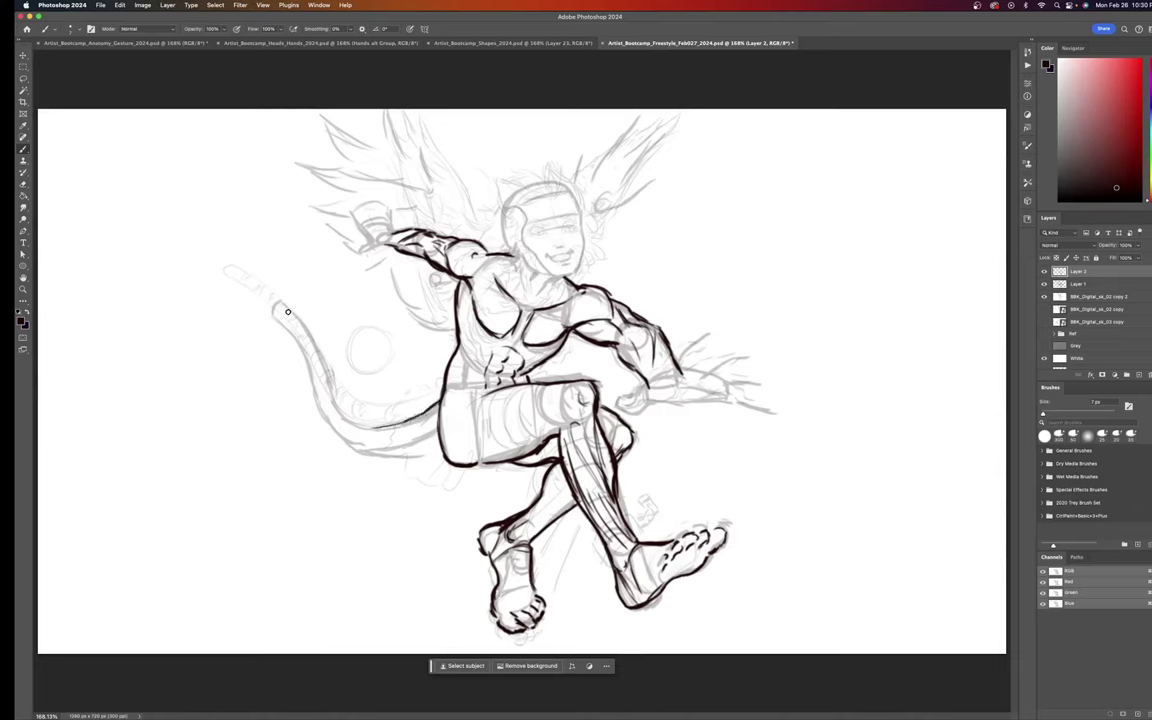
Step: Draw both edges of the curved tail from the hip out to its cut end
drag(298, 317, 363, 417)
drag(283, 306, 285, 326)
drag(279, 312, 320, 398)
mouse_move(305, 350)
mouse_down()
mouse_move(351, 447)
mouse_move(326, 409)
mouse_move(365, 446)
mouse_move(342, 430)
mouse_move(370, 447)
mouse_move(446, 428)
mouse_up()
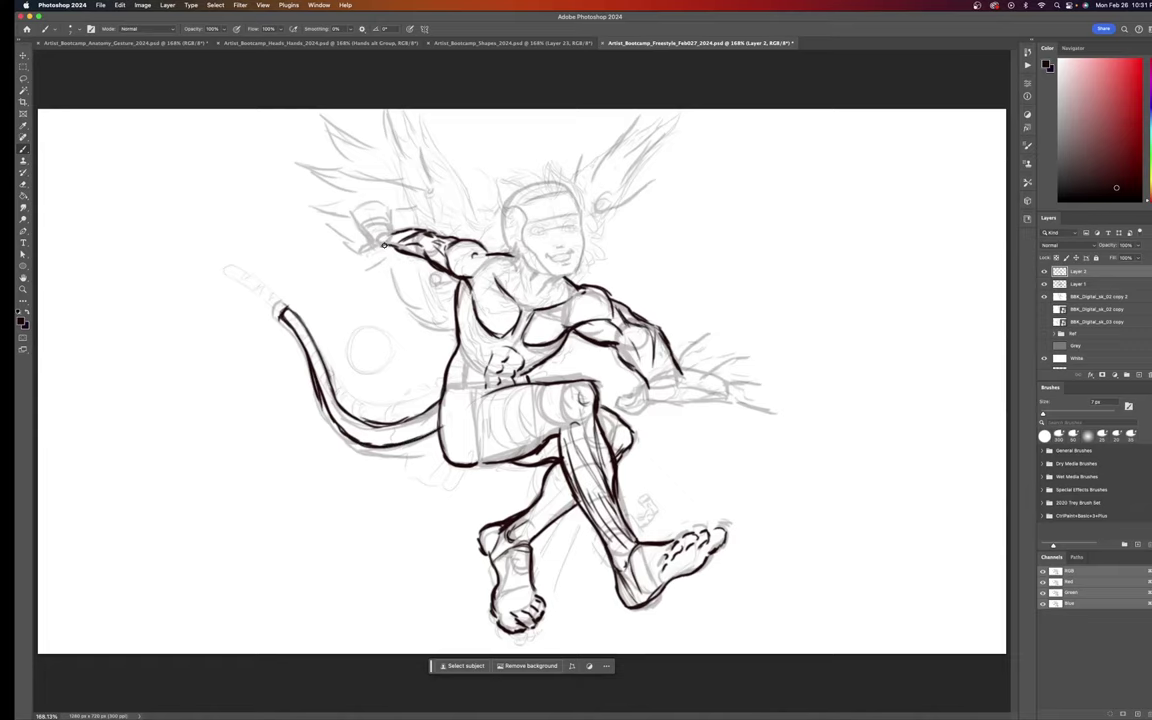
Step: Draw the raised rear hand's palm, thumb and spread fingers beyond the wrist
mouse_move(366, 226)
mouse_down()
mouse_move(377, 246)
mouse_move(386, 219)
mouse_up()
drag(369, 224, 390, 218)
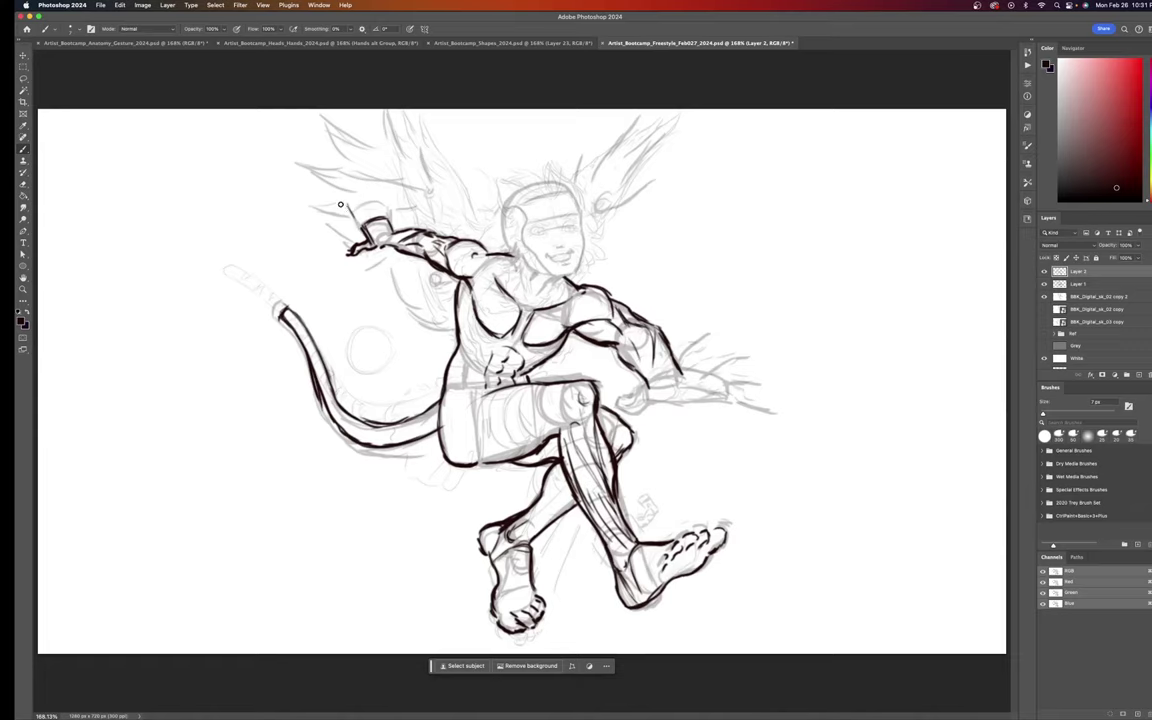
drag(340, 202, 358, 226)
mouse_move(362, 194)
mouse_down()
mouse_move(381, 214)
mouse_move(350, 182)
mouse_up()
Step: Outline the front hand's back and palm edges, its thumb base and the lines across the hand
mouse_move(650, 386)
mouse_down()
mouse_move(726, 386)
mouse_move(680, 370)
mouse_move(721, 381)
mouse_up()
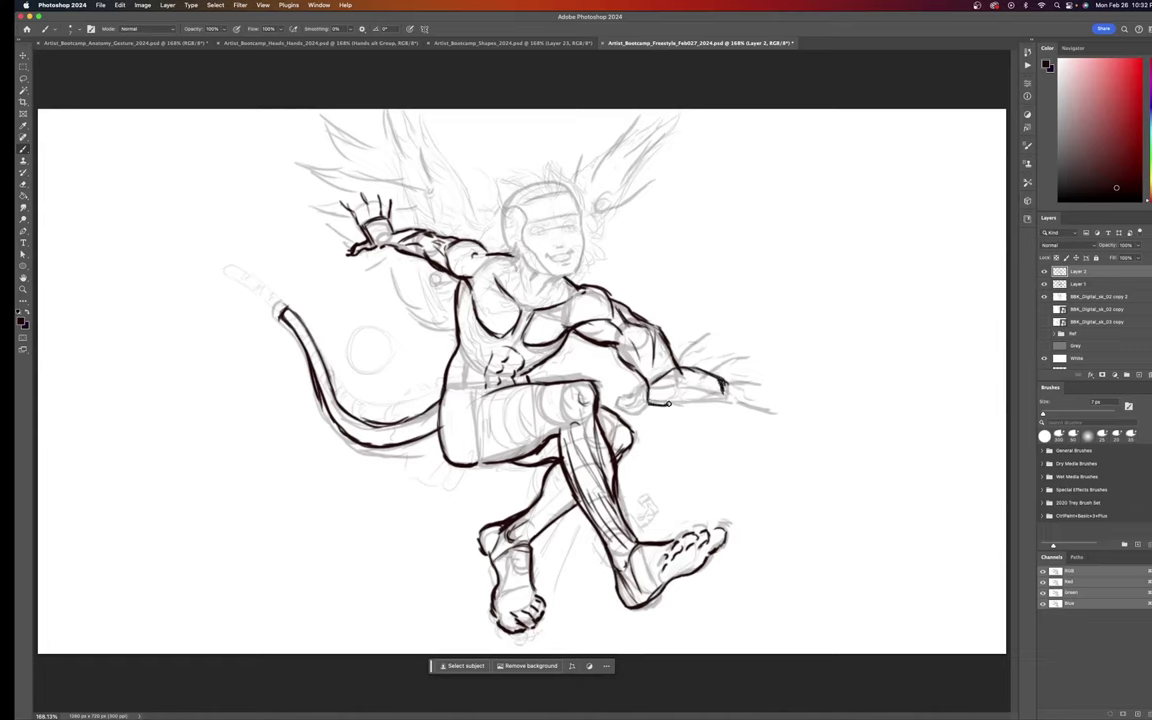
drag(646, 400, 710, 399)
drag(629, 410, 645, 404)
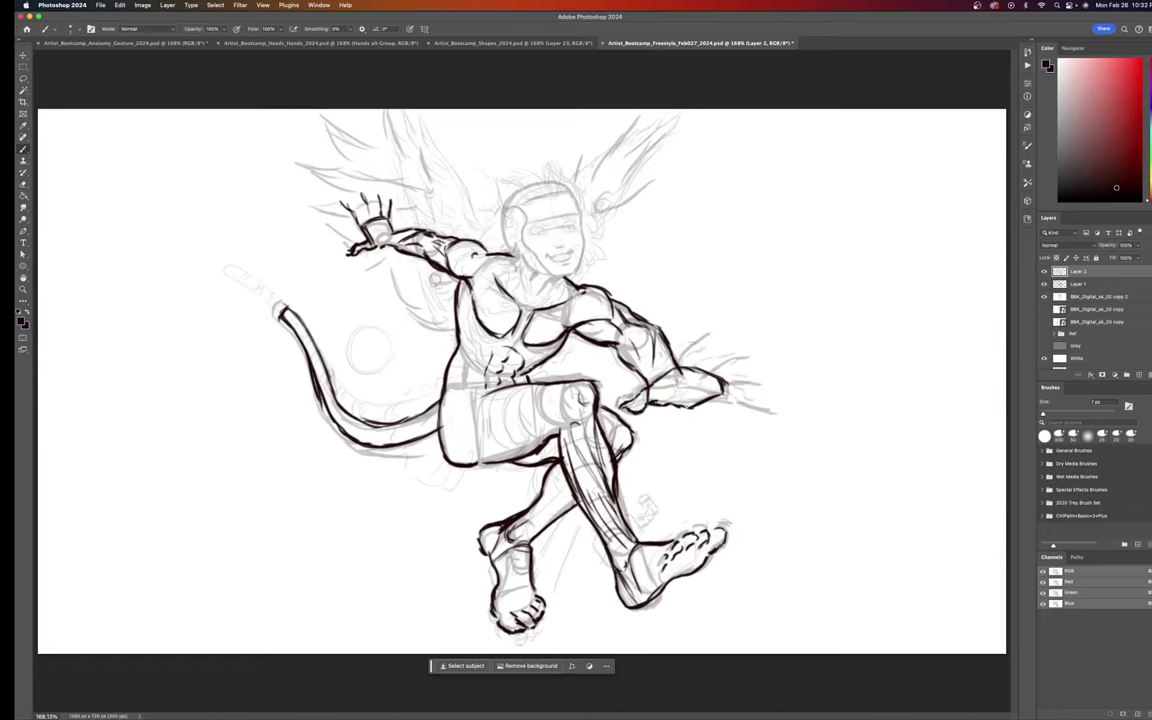
drag(676, 380, 675, 403)
drag(679, 382, 697, 390)
Step: Draw the spread fingers of the front hand reaching outward from the knuckles
drag(738, 401, 763, 404)
drag(618, 342, 601, 325)
mouse_move(687, 351)
mouse_down()
mouse_move(716, 339)
mouse_move(690, 375)
mouse_move(725, 354)
mouse_up()
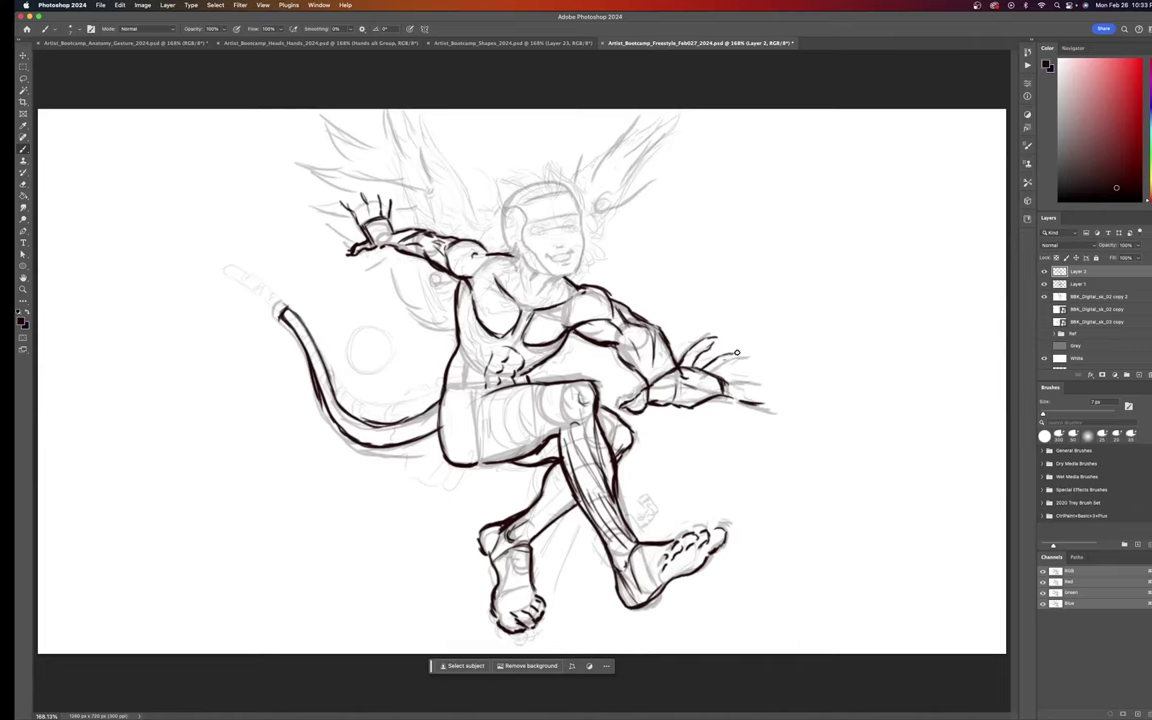
mouse_move(736, 354)
mouse_down()
mouse_move(755, 351)
mouse_move(729, 368)
mouse_up()
drag(726, 380, 772, 389)
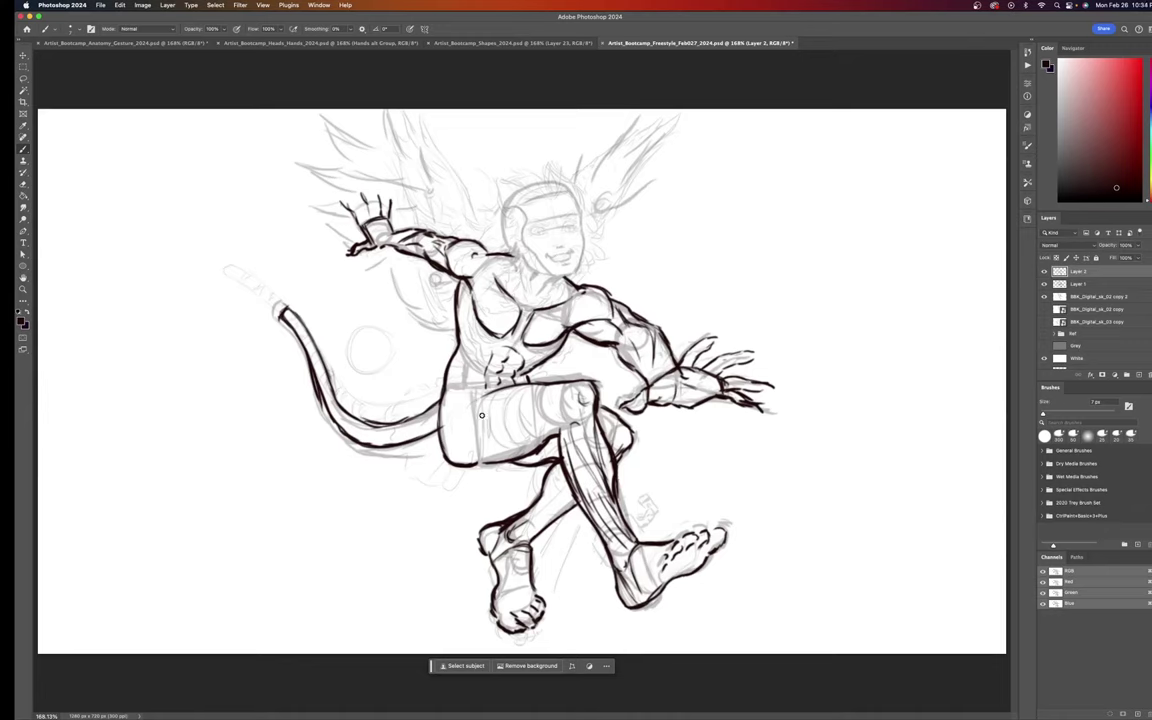
Step: Draw curved cross-contour bands around the front thigh and shin, and thicken the lower leg's outline to the heel
drag(481, 399, 482, 457)
mouse_move(501, 391)
mouse_down()
mouse_move(484, 412)
mouse_move(496, 455)
mouse_move(509, 457)
mouse_up()
mouse_move(521, 388)
mouse_down()
mouse_move(508, 440)
mouse_move(524, 455)
mouse_up()
mouse_move(529, 393)
mouse_down()
mouse_move(543, 440)
mouse_move(545, 429)
mouse_move(559, 436)
mouse_up()
mouse_move(559, 384)
mouse_down()
mouse_move(545, 423)
mouse_move(557, 430)
mouse_up()
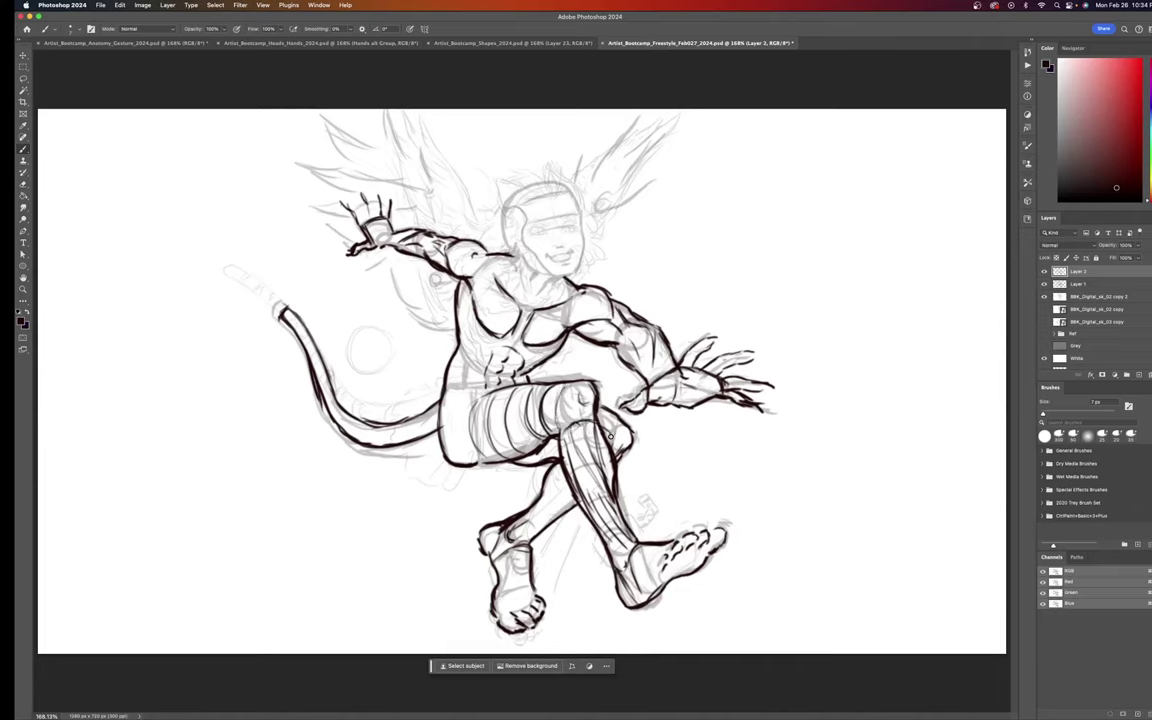
mouse_move(565, 462)
mouse_down()
mouse_move(614, 469)
mouse_move(606, 508)
mouse_move(592, 513)
mouse_move(618, 496)
mouse_move(630, 509)
mouse_move(603, 536)
mouse_move(635, 531)
mouse_up()
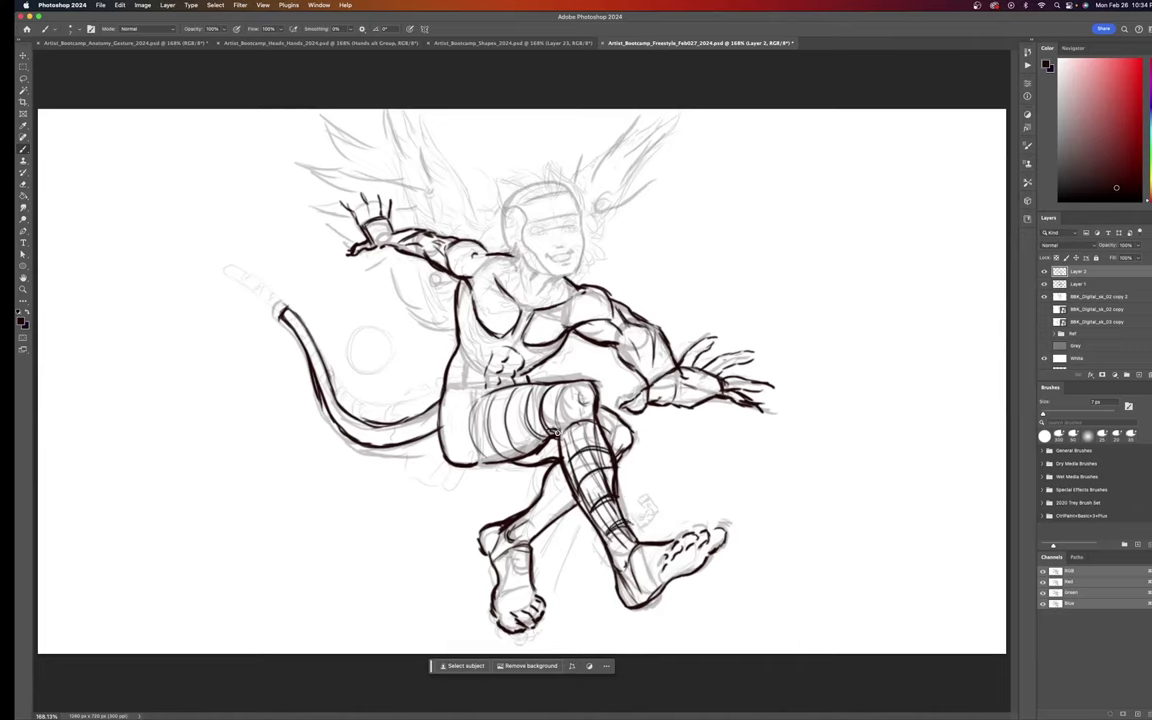
drag(556, 433, 625, 606)
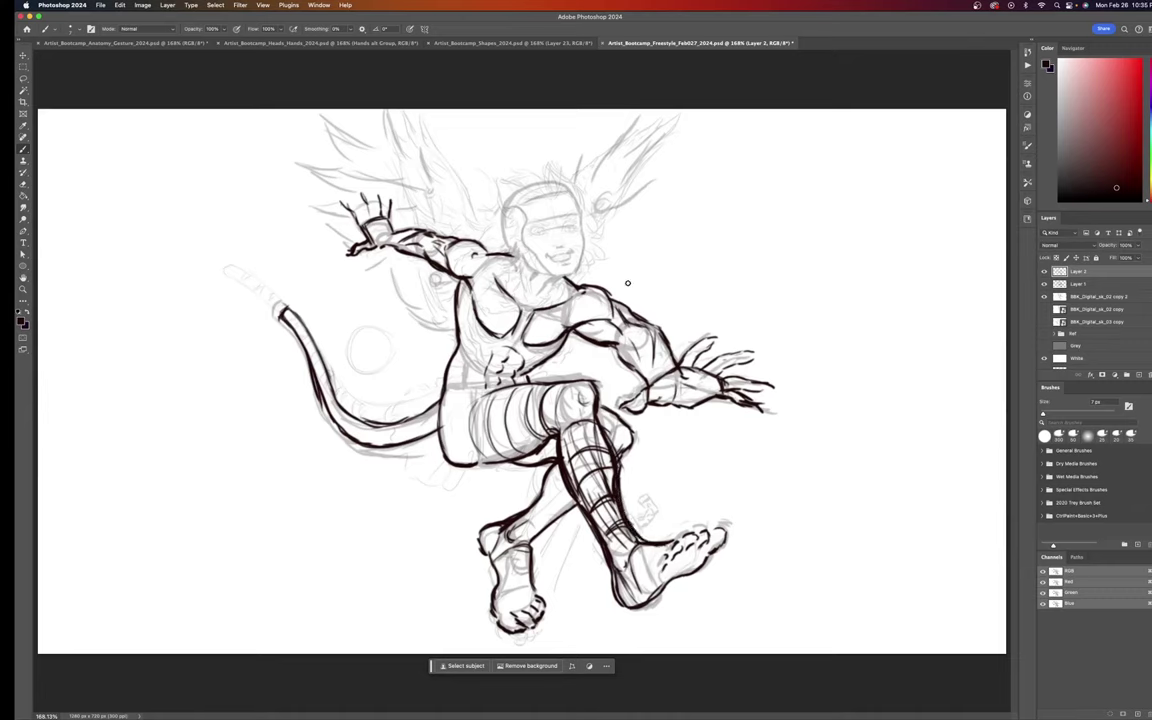
Step: Toggle the visibility of Layer 2 and Layer 1 to compare the muscle drawing with the simple forms
click(1045, 272)
click(1045, 272)
click(1045, 272)
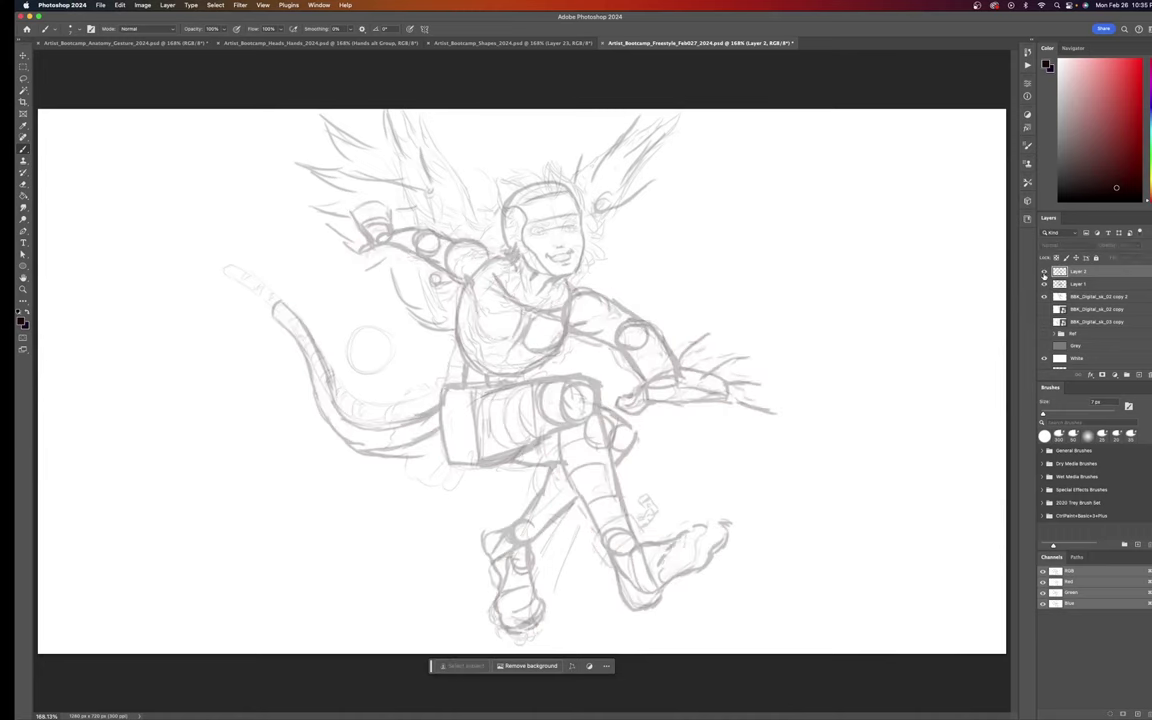
click(1044, 273)
click(1044, 285)
click(1045, 285)
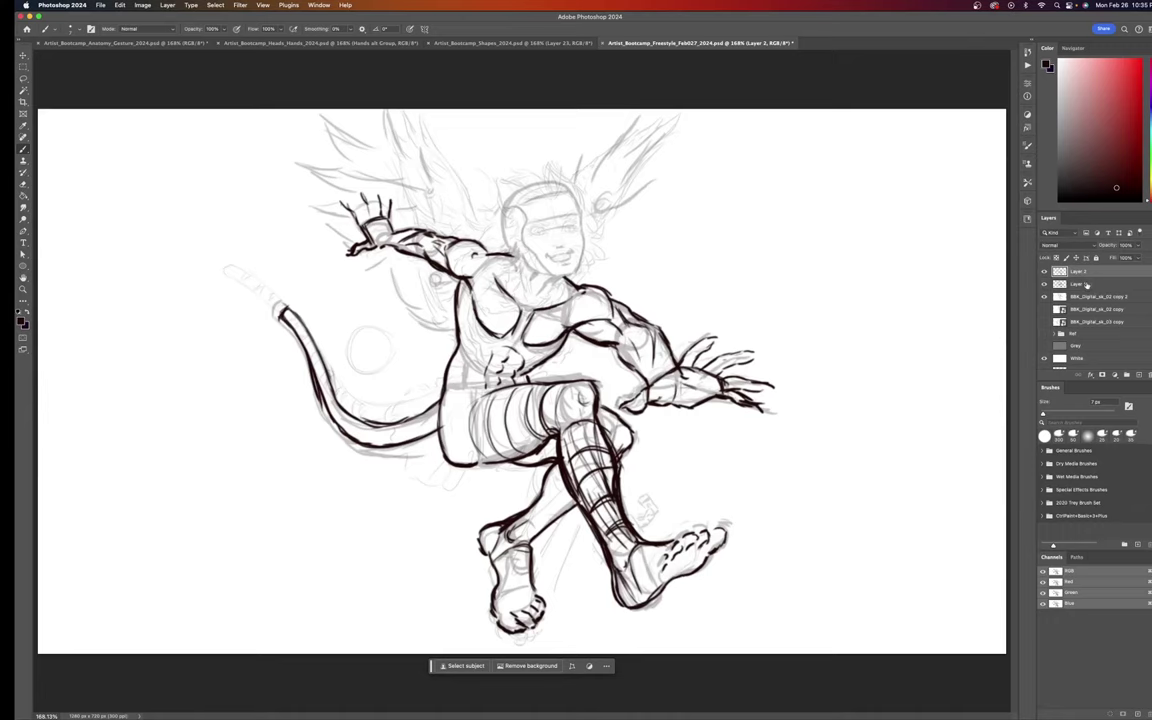
Step: Fade Layer 2 to 30% opacity and raise the BBK_Digital_sk_02 copy 2 sketch layer to 80% opacity
key(v)
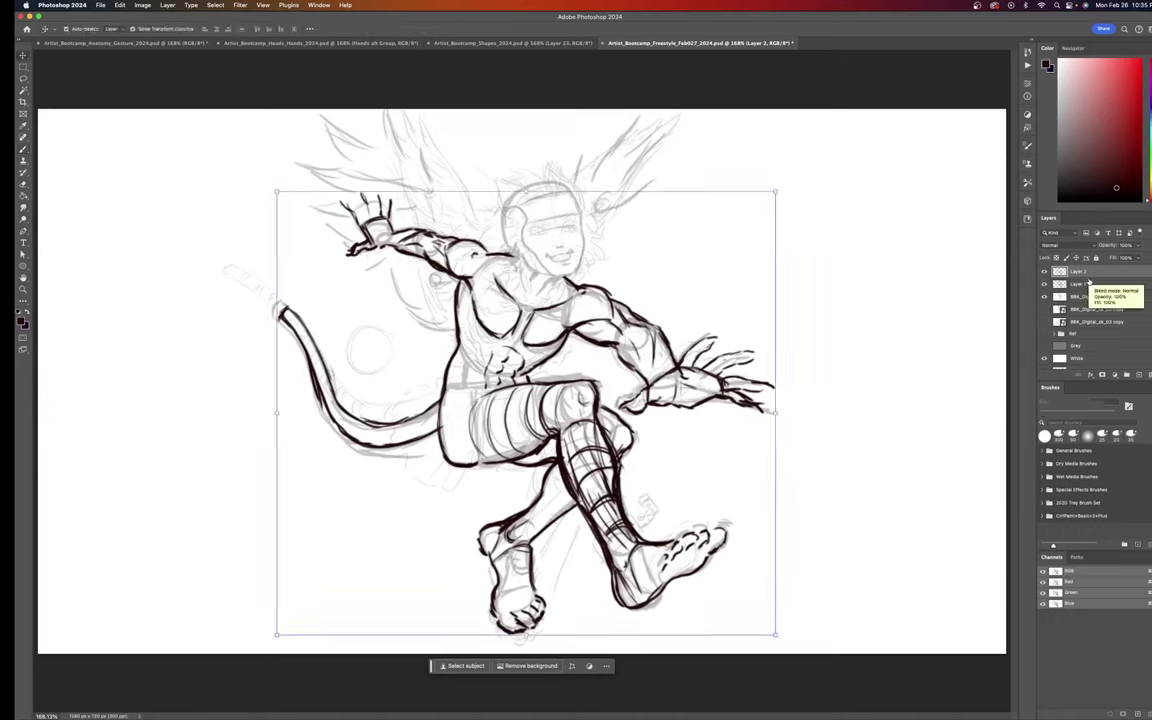
key(3)
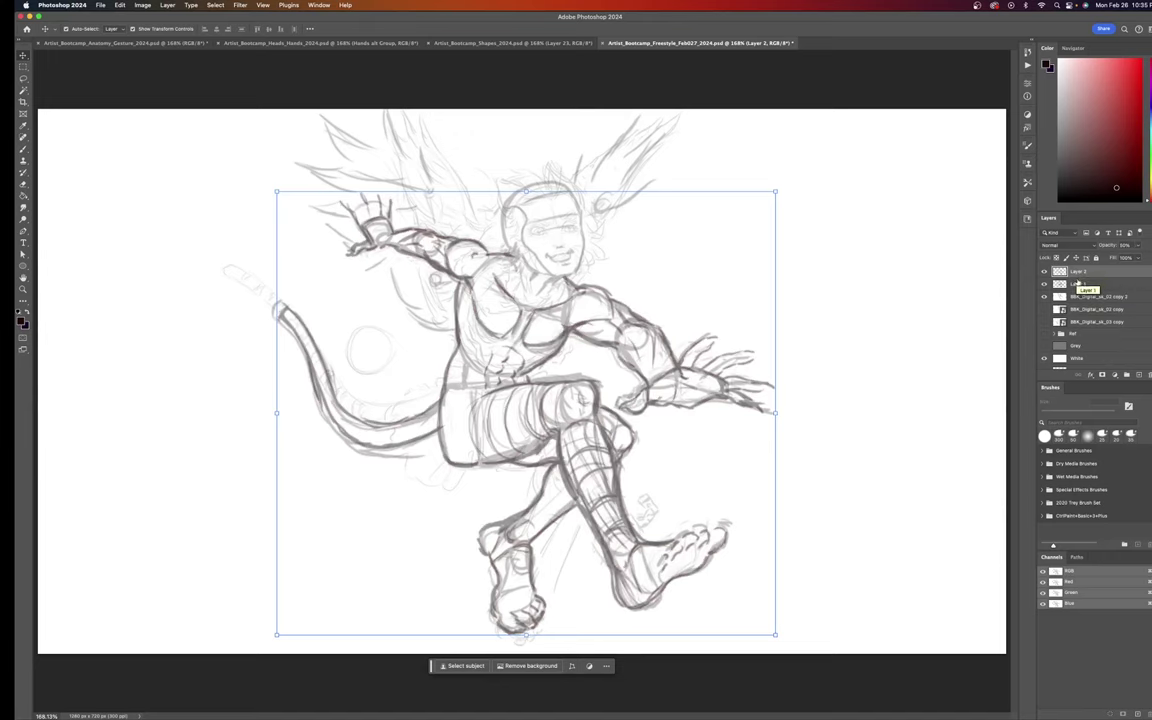
click(1083, 296)
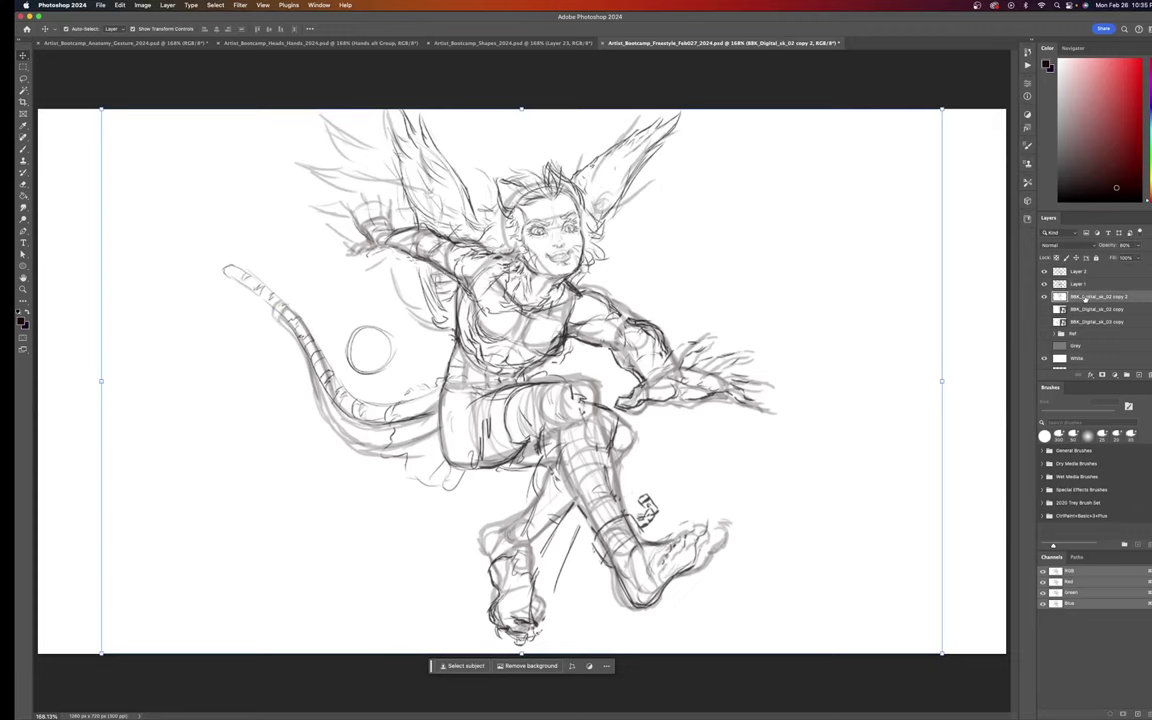
Step: Duplicate the BBK_Digital_sk_02 copy 2 layer and set the duplicate's blend mode to Multiply
click(167, 5)
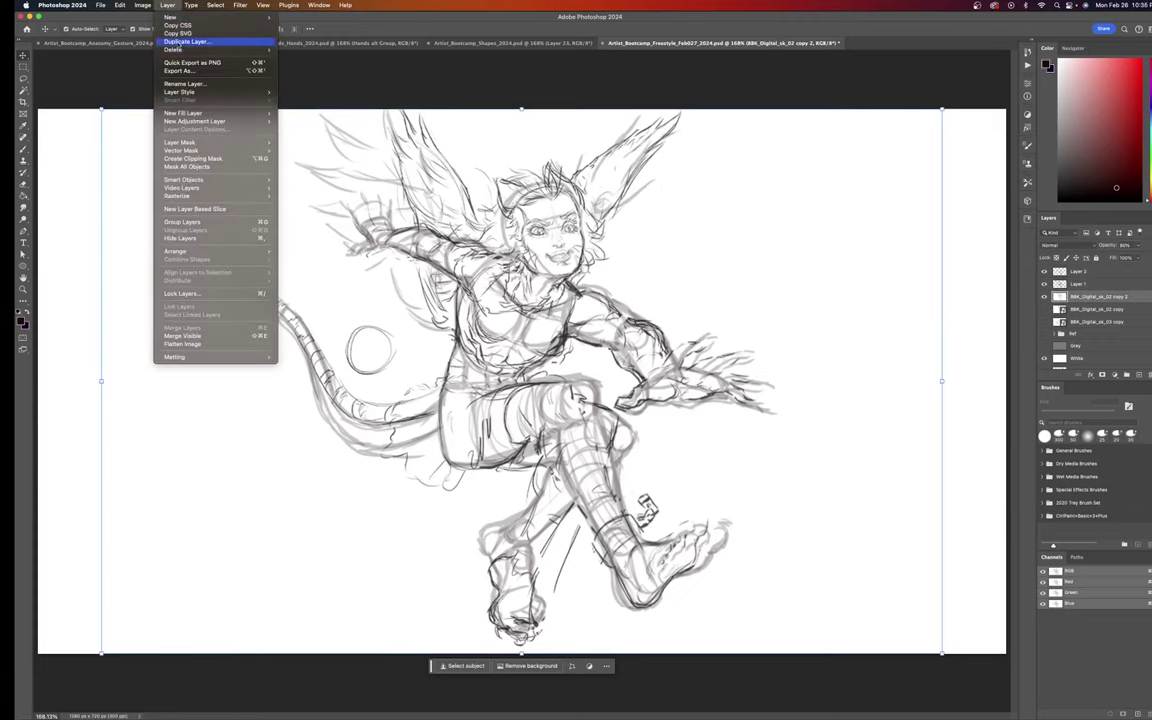
click(200, 41)
click(687, 335)
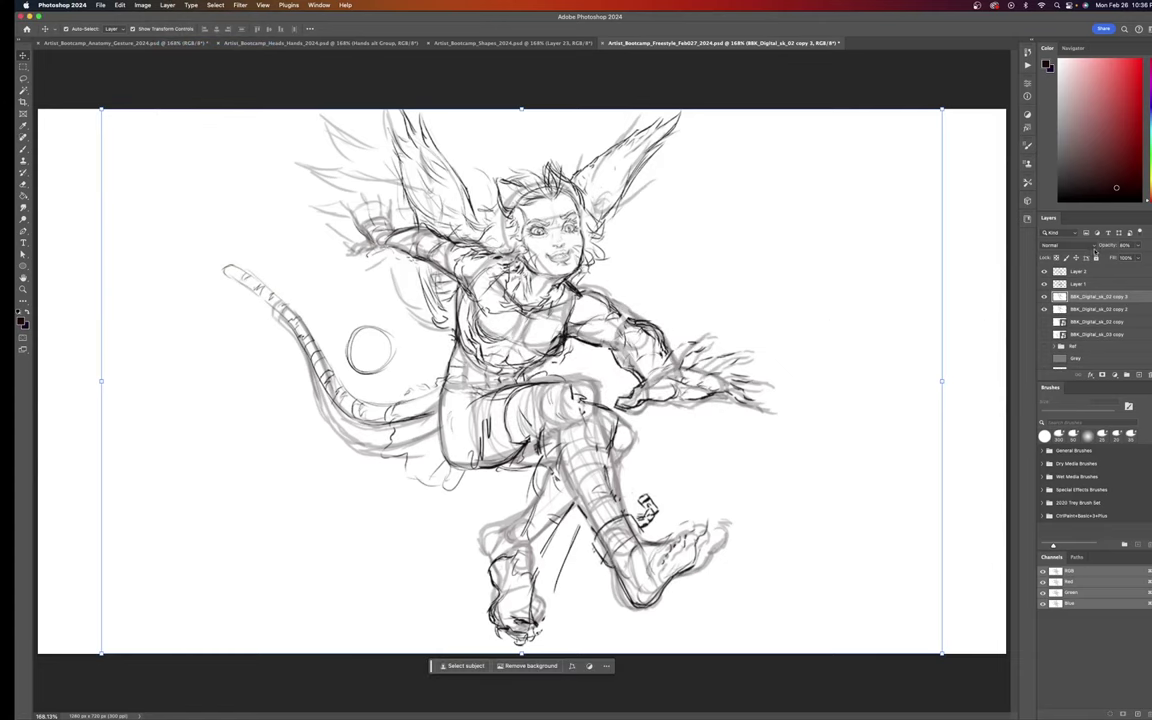
click(1094, 246)
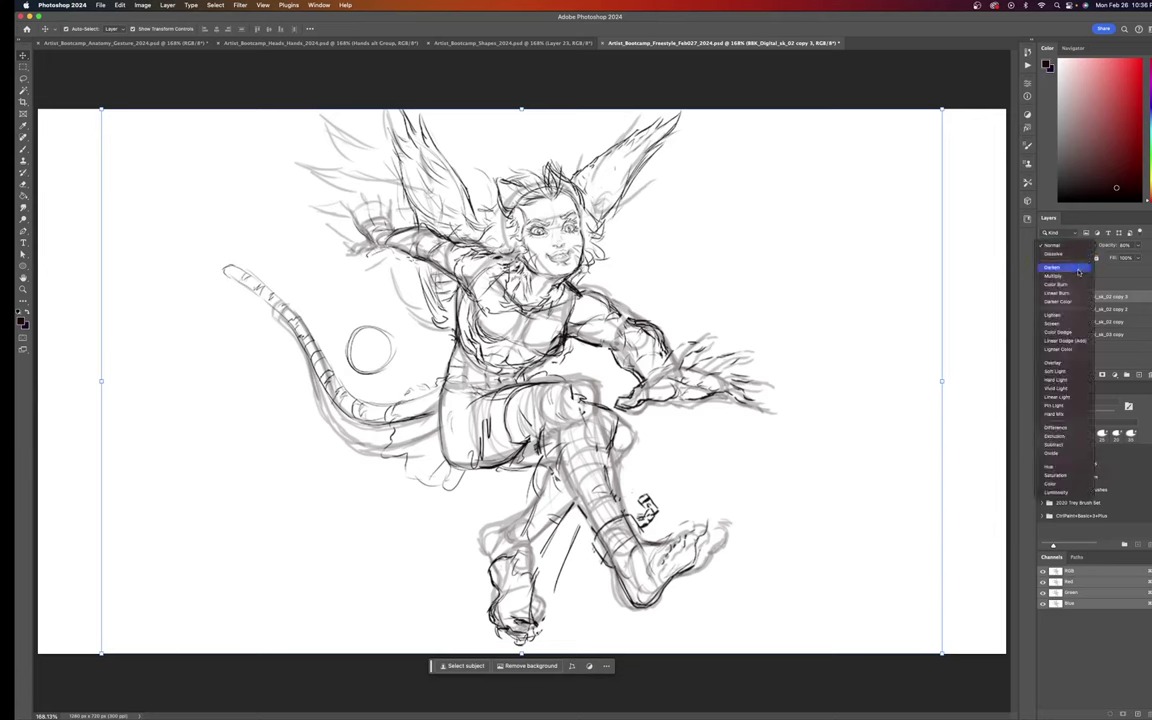
click(1078, 277)
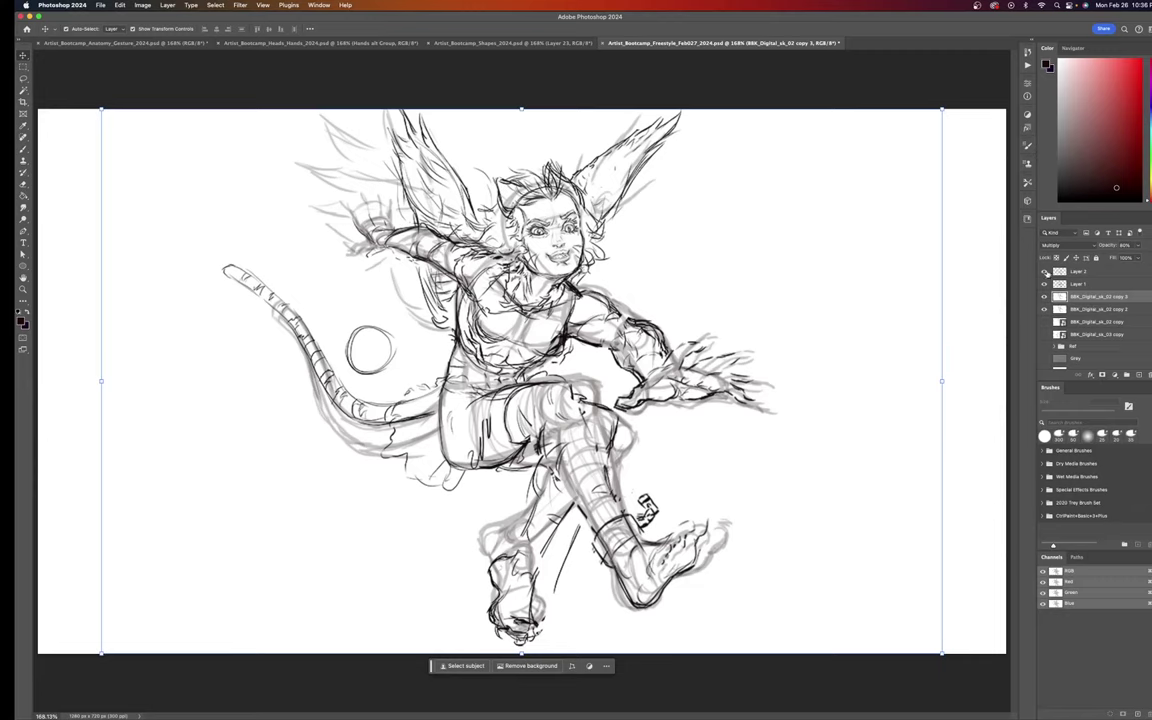
Step: Toggle the simple-forms layer's visibility and inspect the darkened sketch at full canvas view
click(1045, 285)
click(1045, 285)
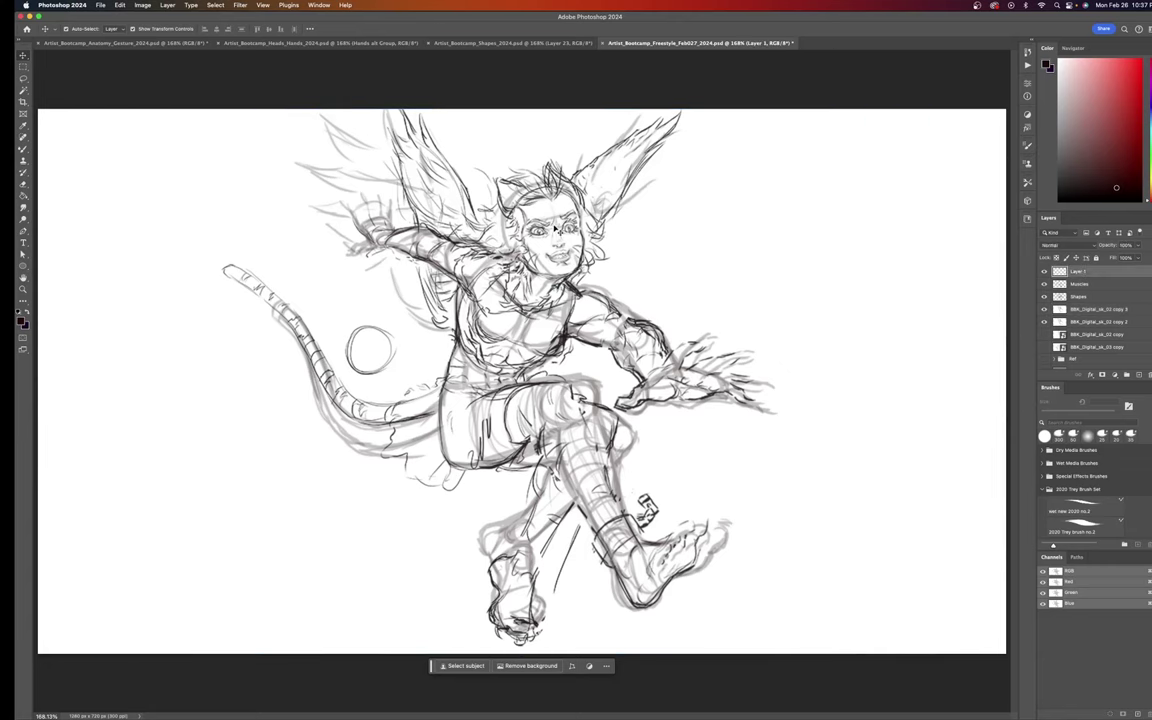
scroll(555, 228, up, 3)
key(super+0)
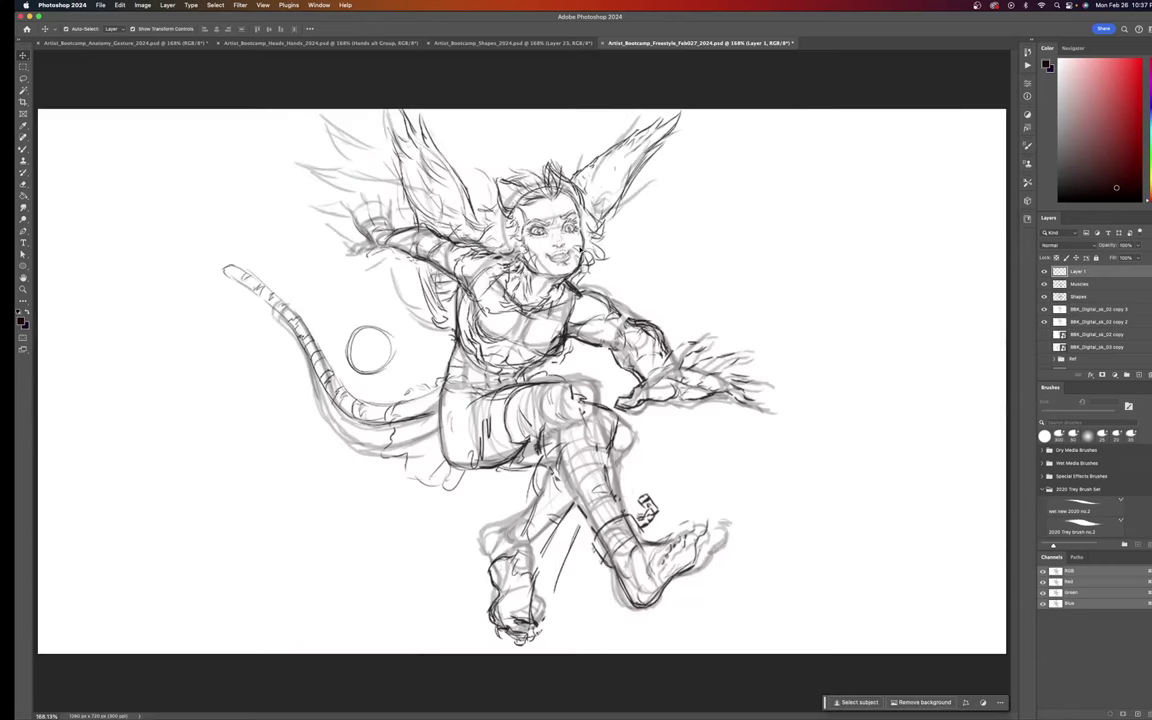
Step: Ink the face's side contour, jaw and chin on the Drawing layer with a 5 px brush
scroll(581, 244, up, 3)
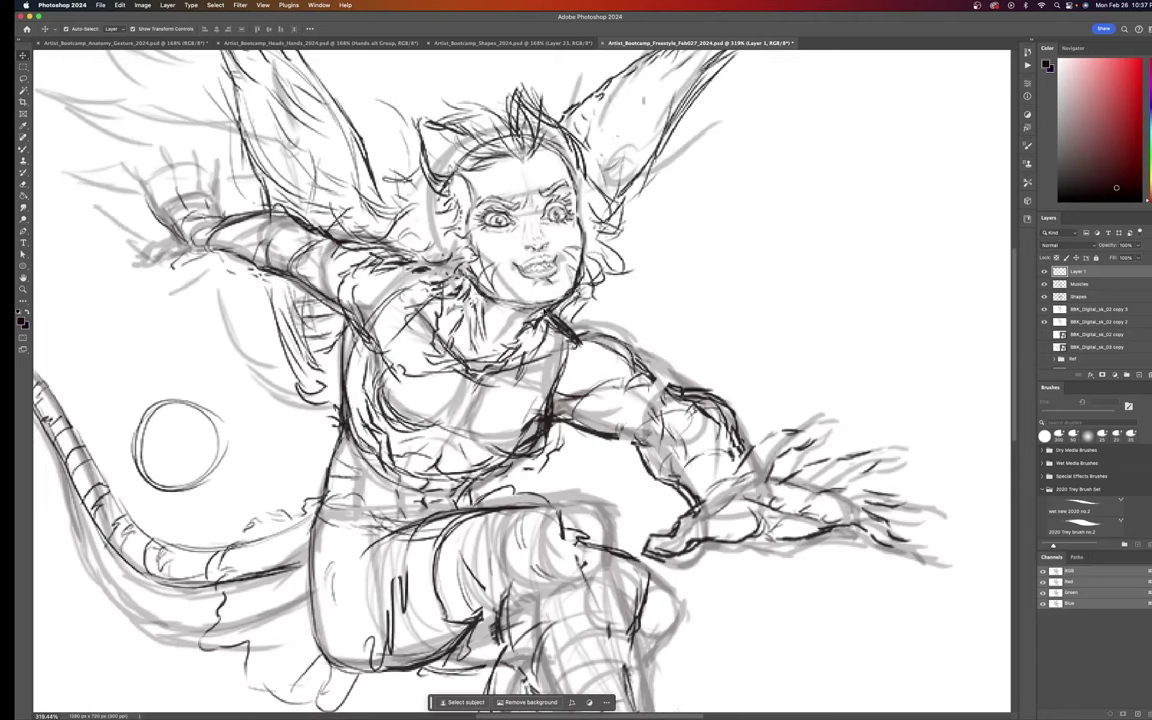
key(b)
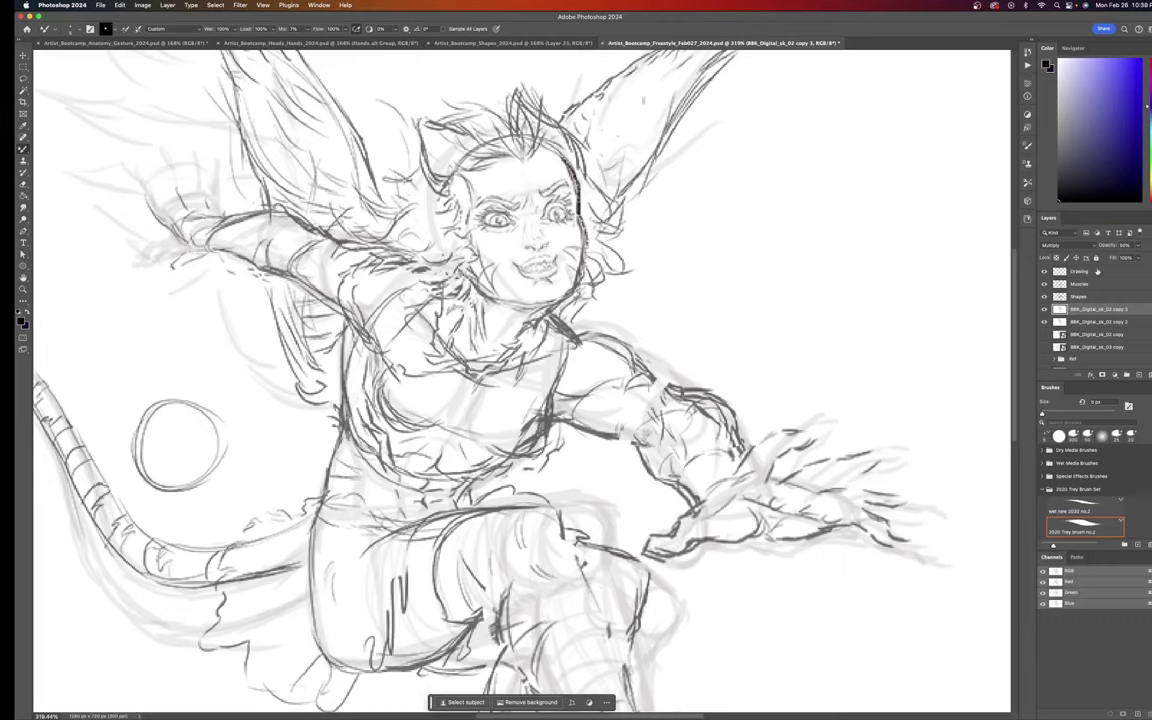
click(1081, 272)
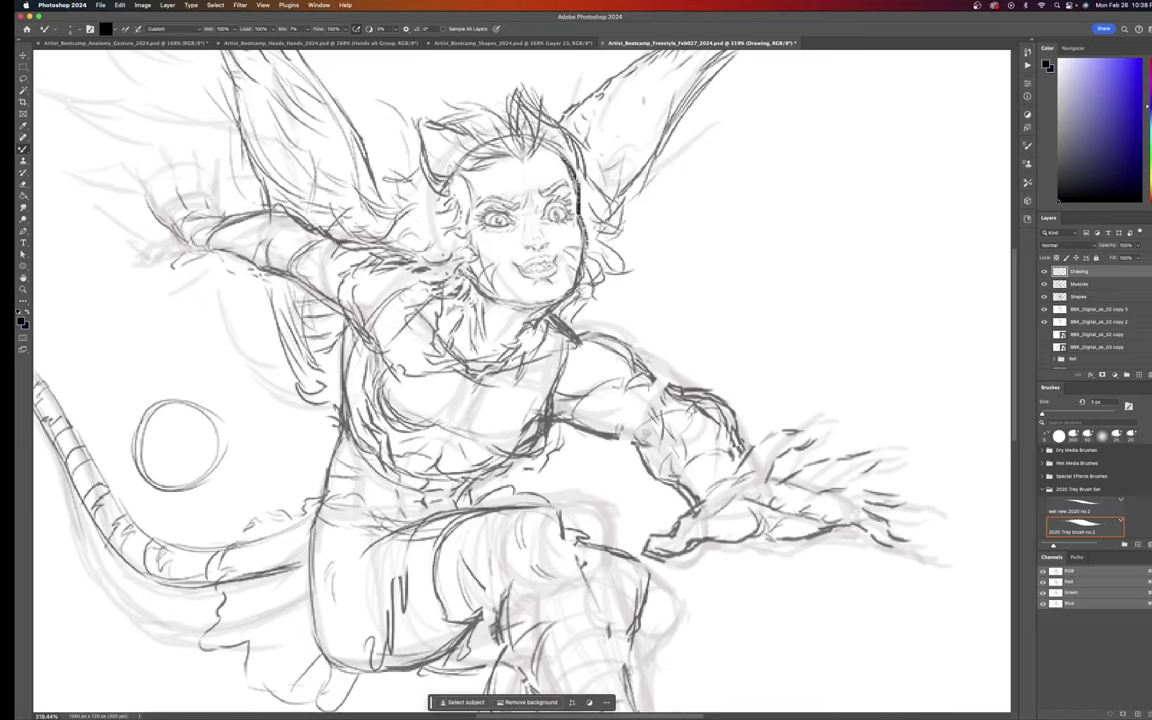
mouse_move(578, 186)
mouse_down()
mouse_move(586, 243)
mouse_move(575, 287)
mouse_up()
drag(555, 300, 540, 304)
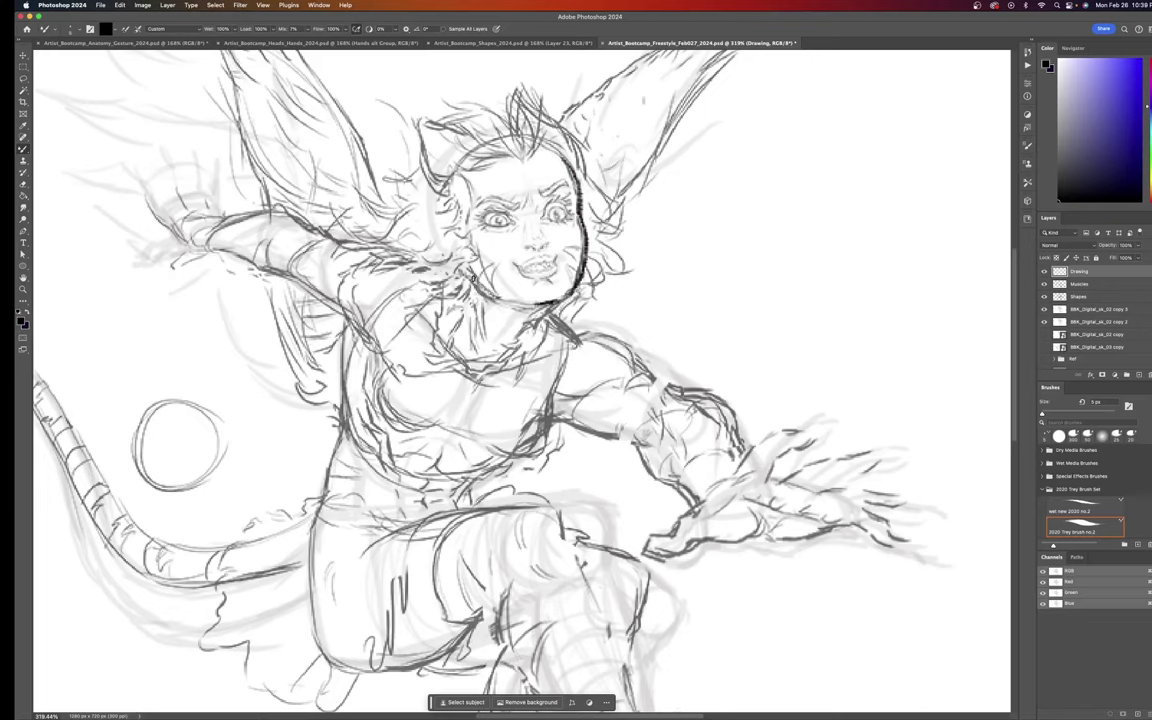
drag(522, 301, 486, 291)
drag(466, 274, 475, 288)
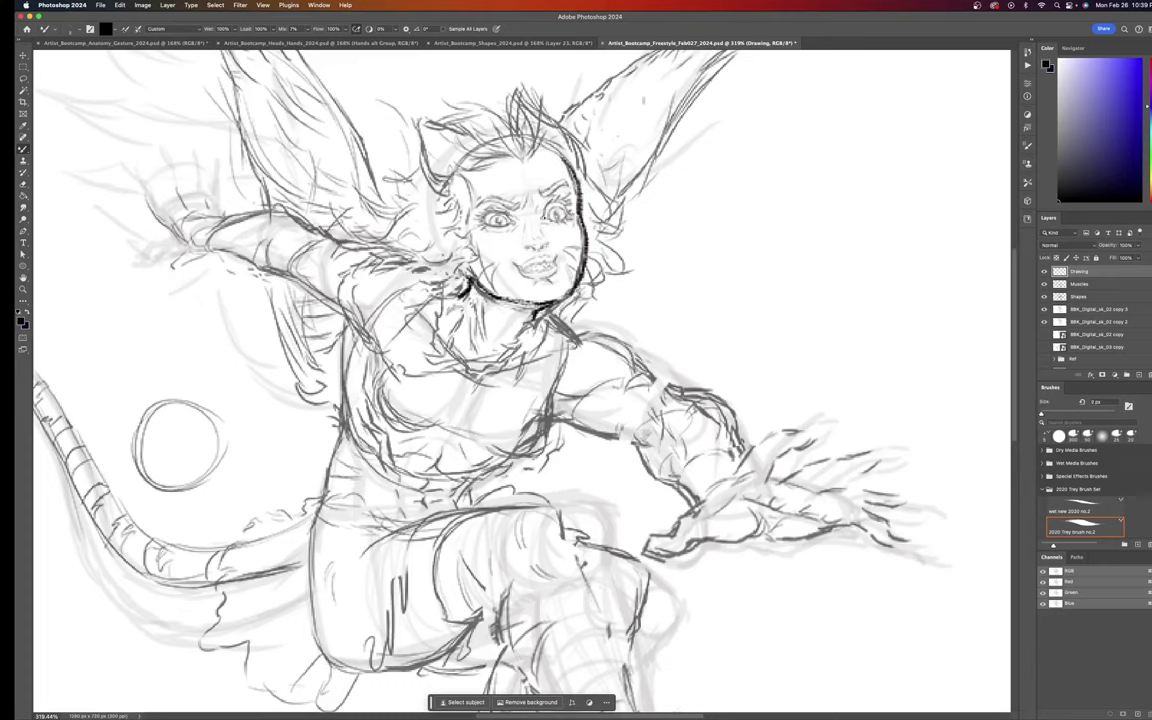
Step: Draw the eyes, eyebrows, nose and smiling mouth with a 4 px brush
key(bracketleft)
click(542, 216)
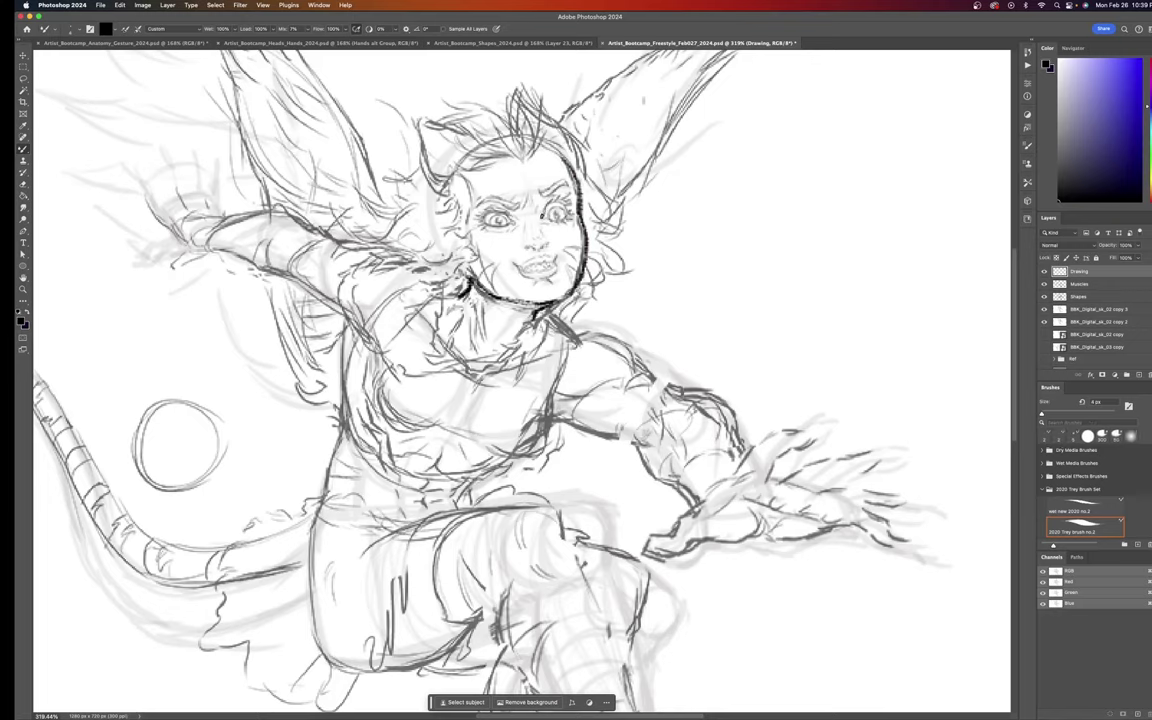
drag(546, 213, 557, 199)
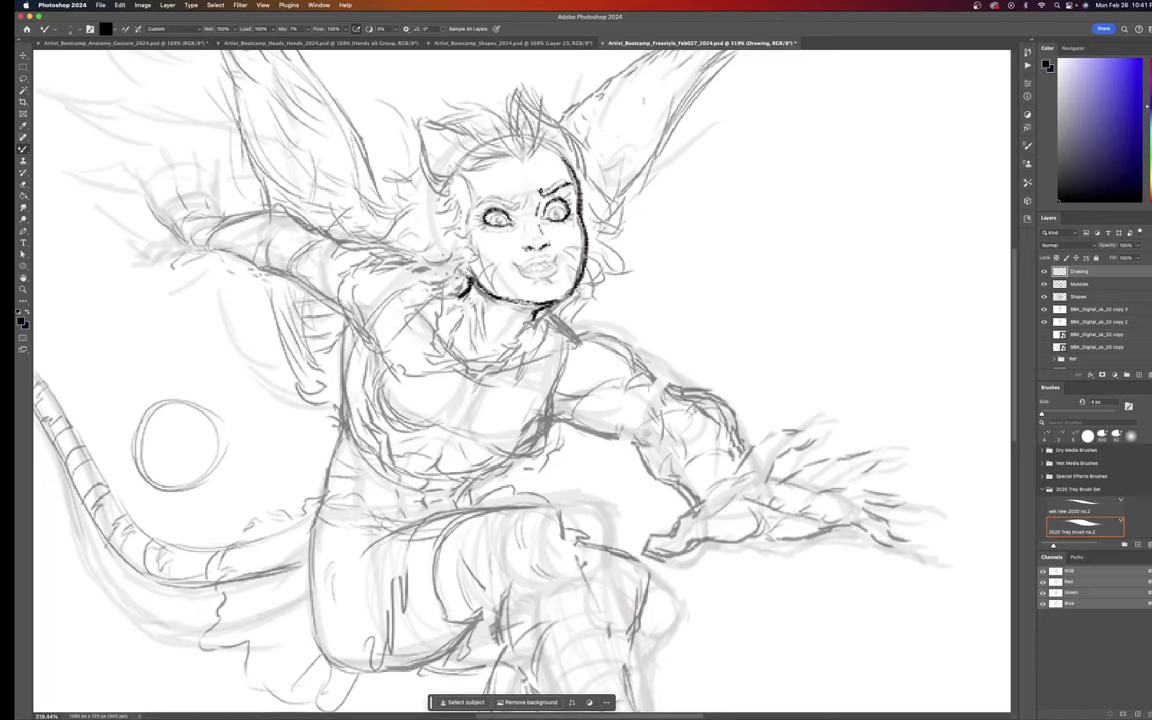
drag(541, 191, 570, 183)
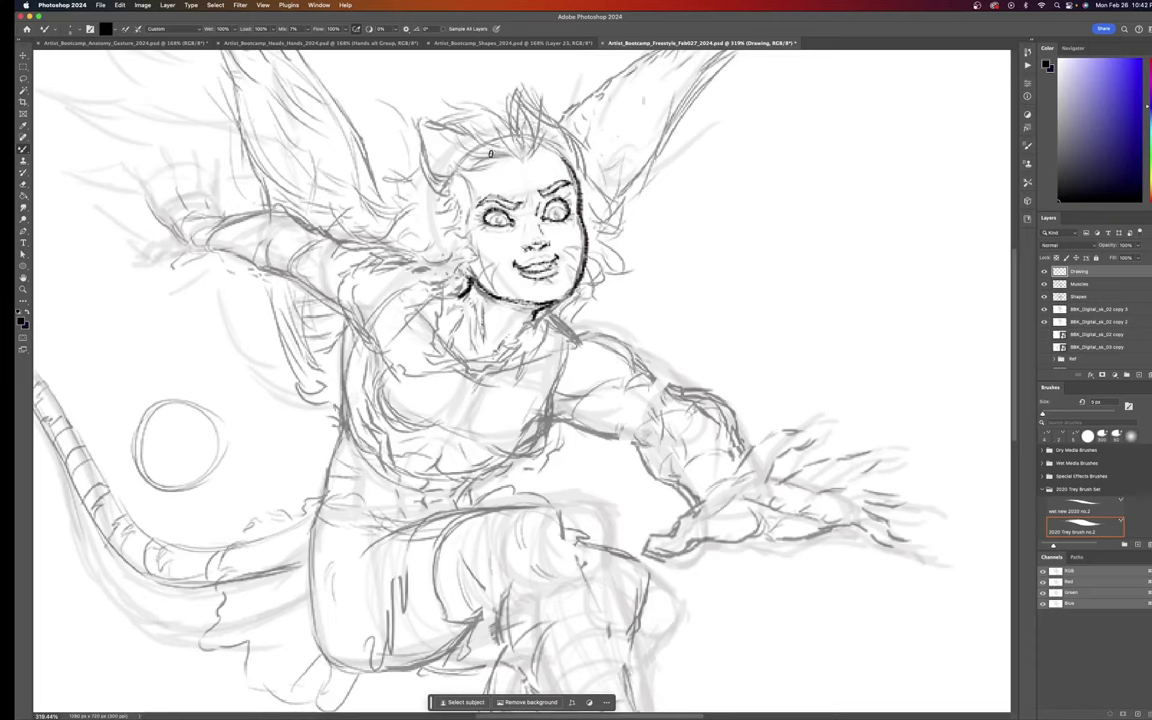
Step: Outline both cat ears and the hair on top of the head with an 8 px brush
key(bracketleft)
key(bracketleft)
key(bracketleft)
drag(447, 134, 423, 121)
mouse_move(430, 124)
mouse_down()
mouse_move(420, 154)
mouse_move(451, 191)
mouse_up()
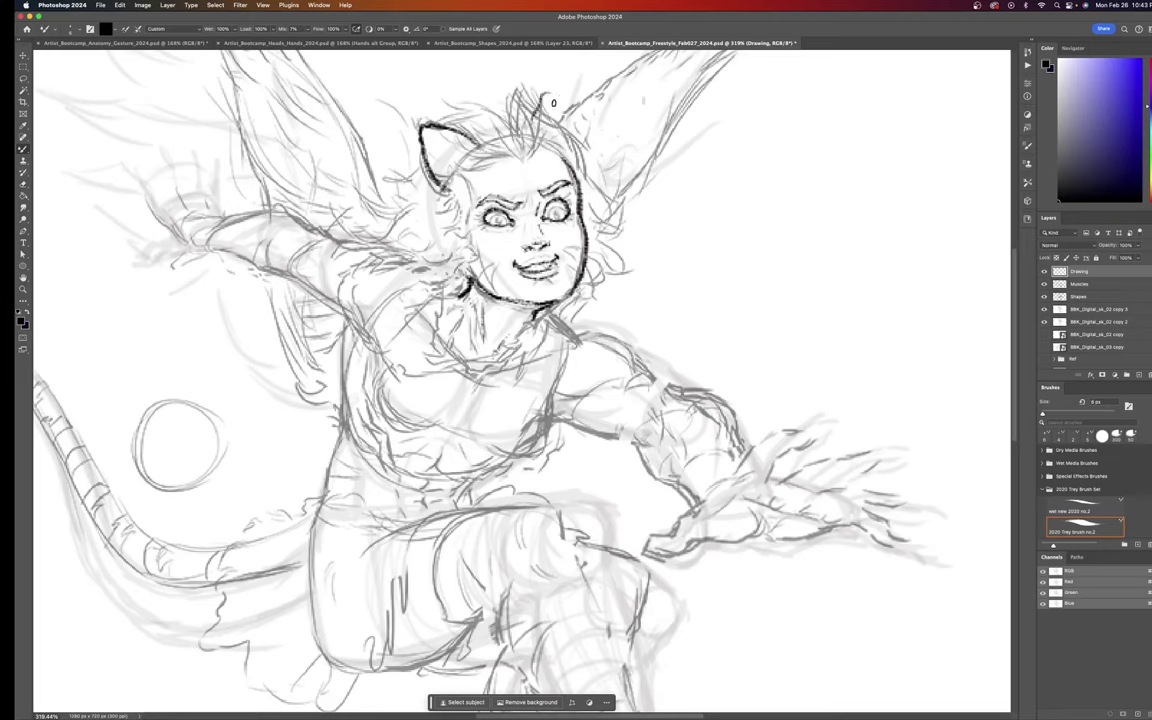
mouse_move(548, 96)
mouse_down()
mouse_move(592, 158)
mouse_move(572, 130)
mouse_move(577, 166)
mouse_up()
drag(526, 157, 542, 141)
mouse_move(487, 95)
mouse_down()
mouse_move(500, 114)
mouse_move(444, 100)
mouse_move(464, 112)
mouse_up()
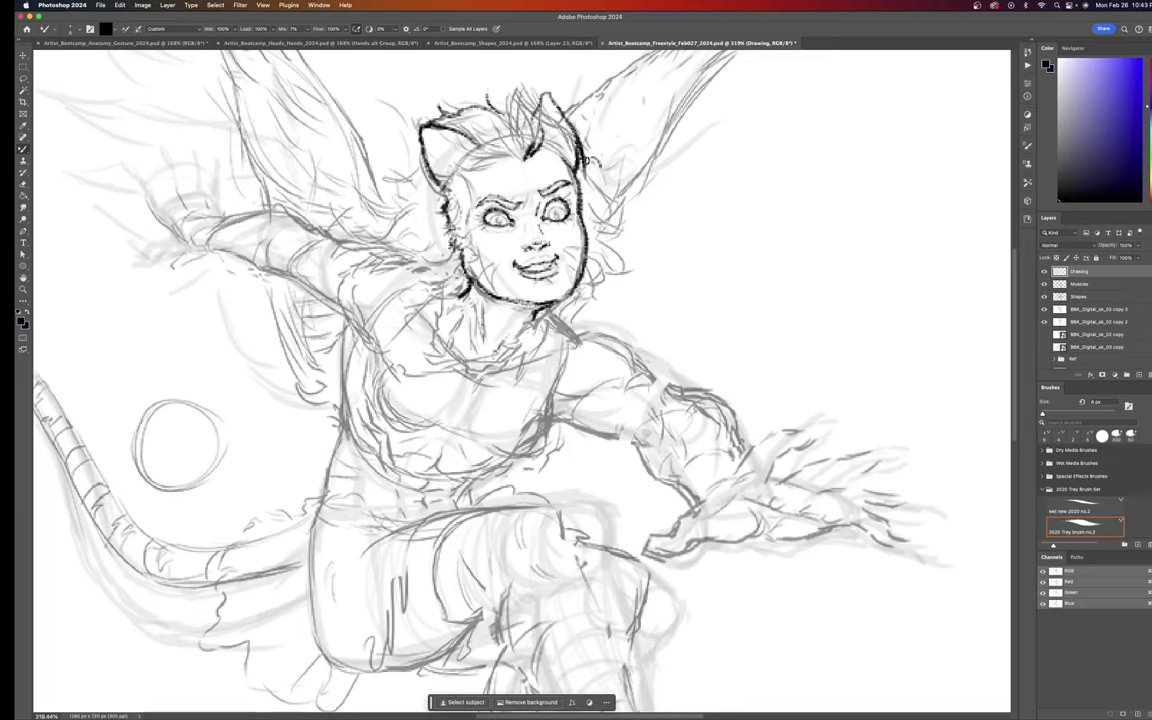
Step: Ink the shaggy hair tufts on both sides of the head and add stripe marks on the cheeks
mouse_move(598, 162)
mouse_down()
mouse_move(603, 186)
mouse_move(627, 189)
mouse_up()
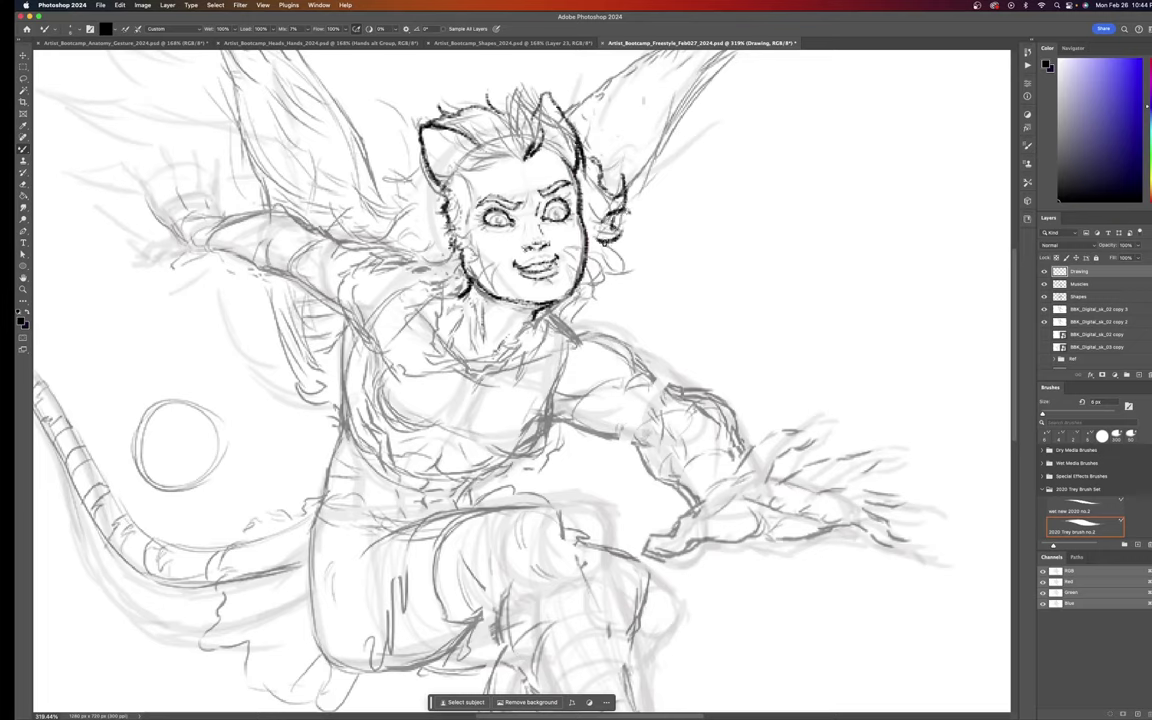
drag(613, 257, 628, 272)
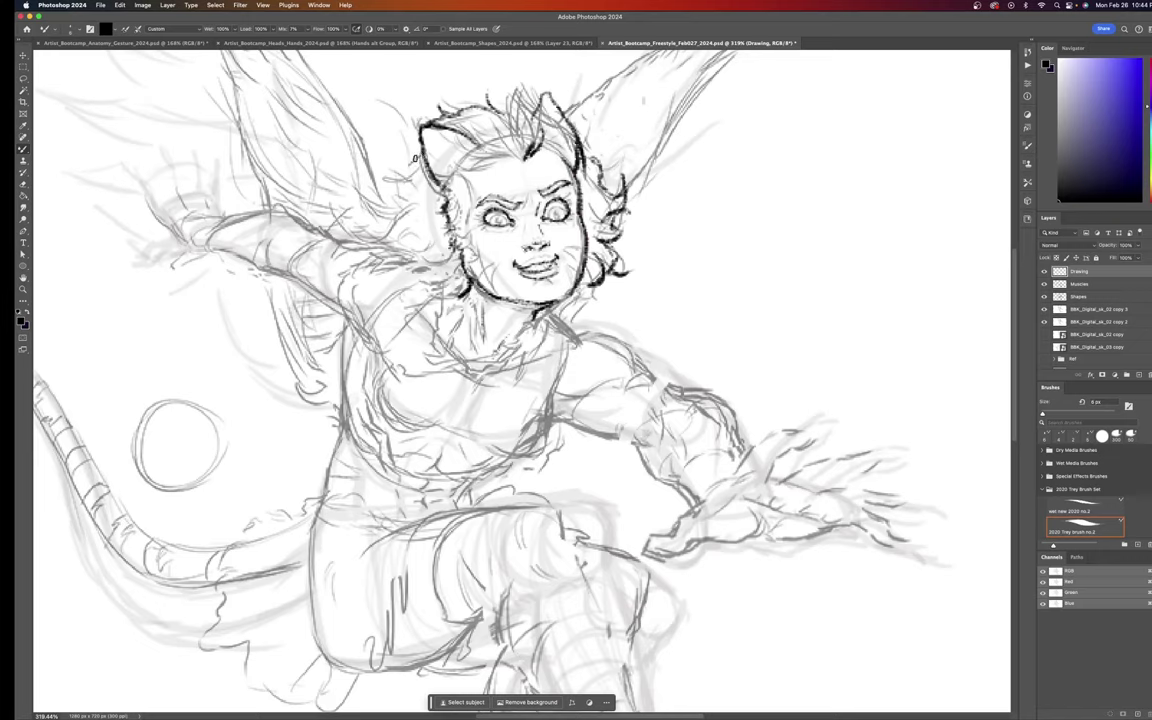
mouse_move(394, 177)
mouse_down()
mouse_move(394, 211)
mouse_move(404, 184)
mouse_move(375, 211)
mouse_move(364, 203)
mouse_move(380, 234)
mouse_up()
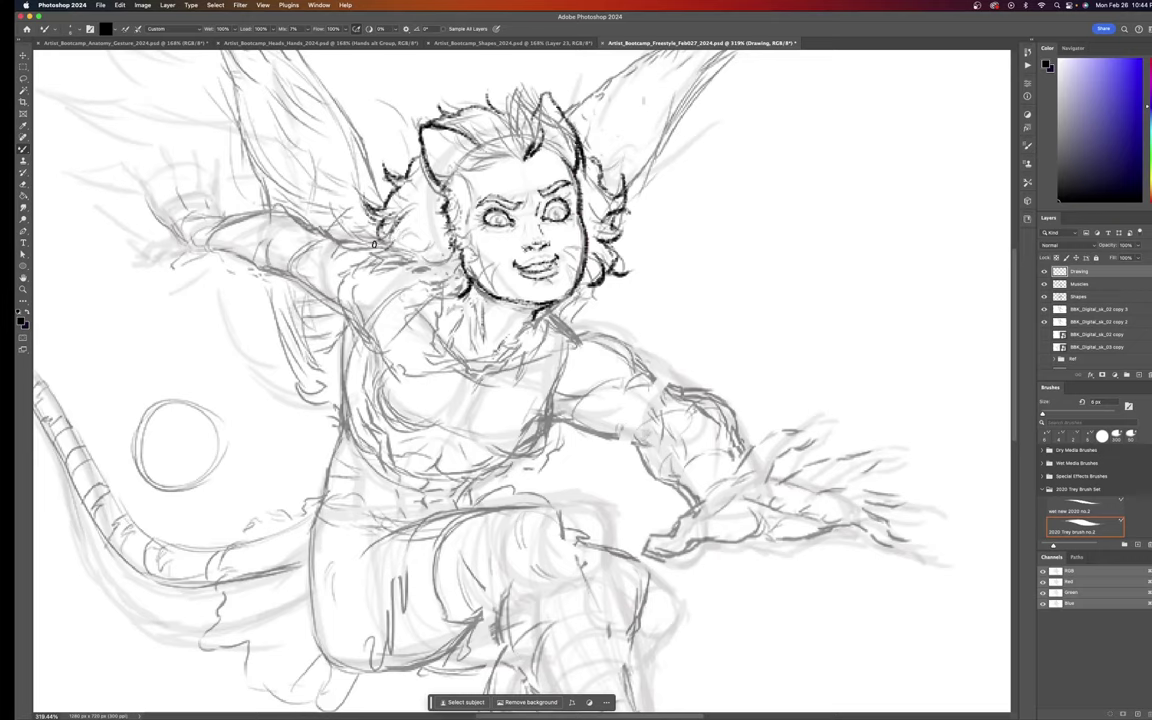
mouse_move(385, 234)
mouse_down()
mouse_move(408, 257)
mouse_move(386, 258)
mouse_move(403, 248)
mouse_move(380, 273)
mouse_move(424, 268)
mouse_move(398, 292)
mouse_move(417, 285)
mouse_move(413, 274)
mouse_move(397, 289)
mouse_move(469, 294)
mouse_up()
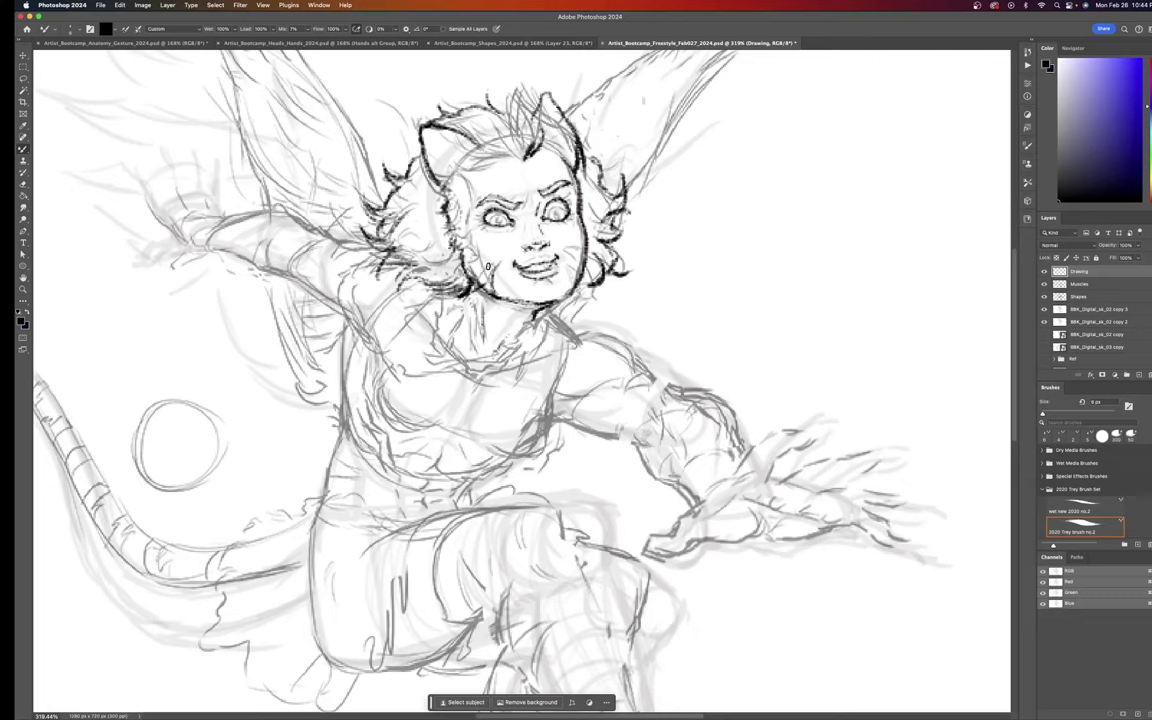
drag(496, 260, 475, 287)
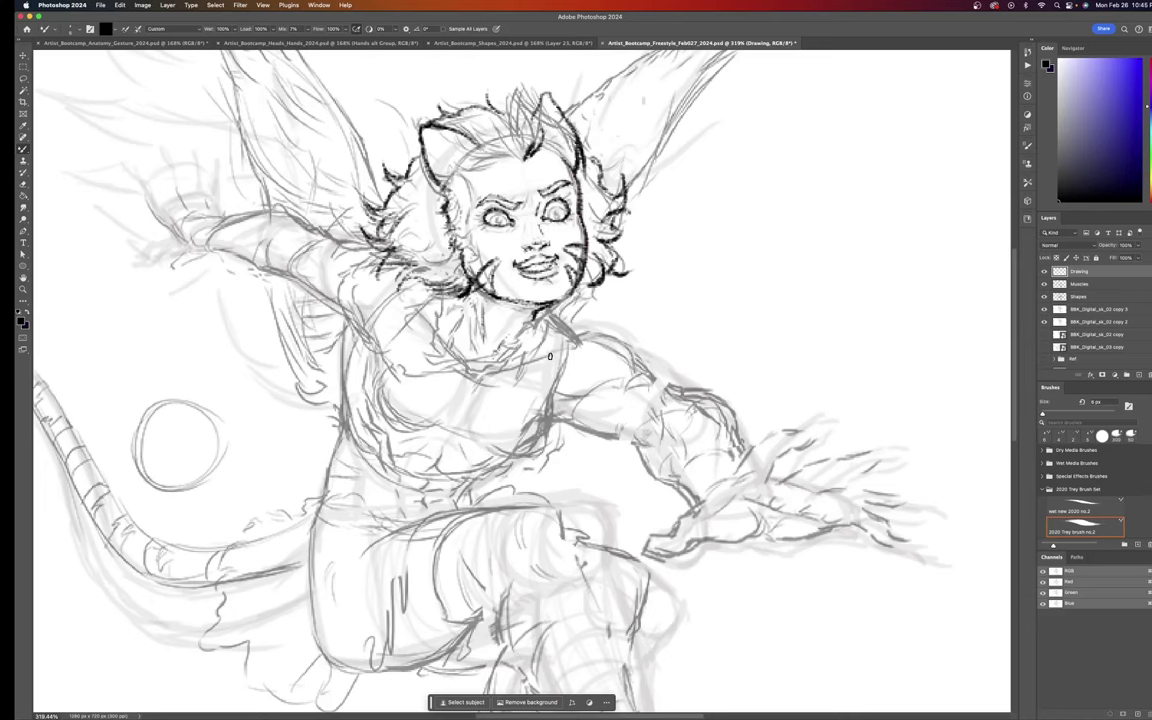
Step: Ink the shoulder, the raised rear arm, the forward upper arm and the side contours of the torso
key(super+0)
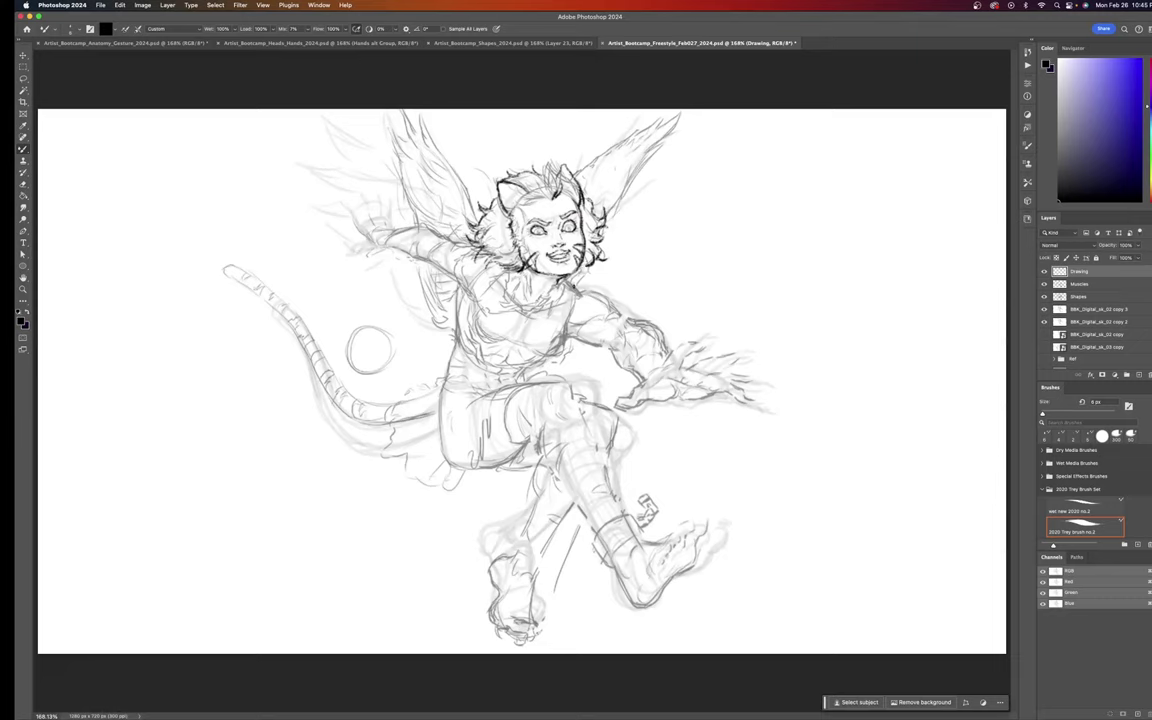
drag(562, 278, 576, 289)
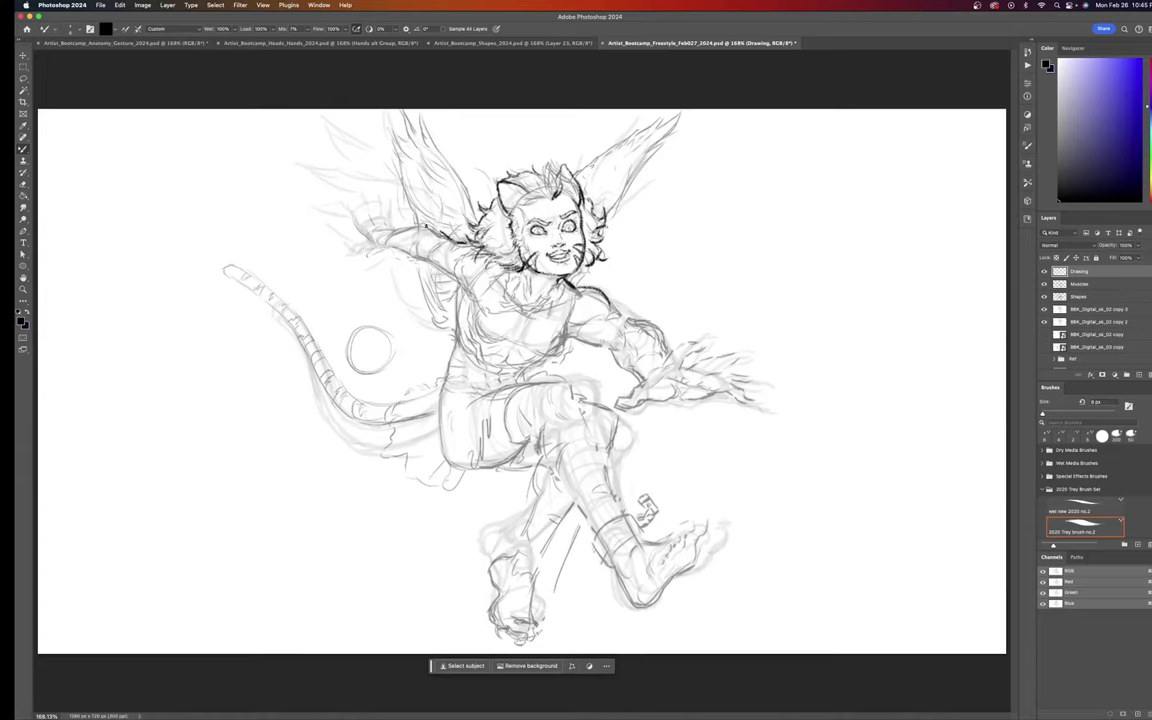
drag(408, 228, 426, 226)
drag(418, 227, 437, 232)
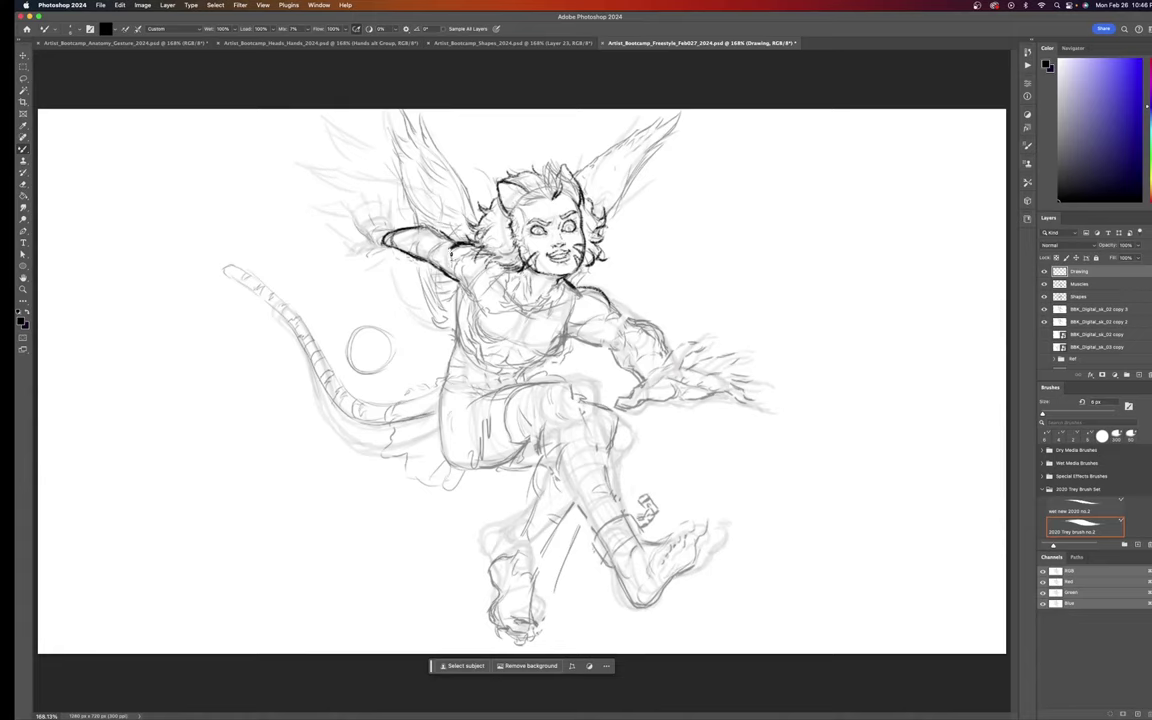
drag(455, 271, 466, 287)
drag(584, 325, 592, 321)
drag(458, 295, 455, 338)
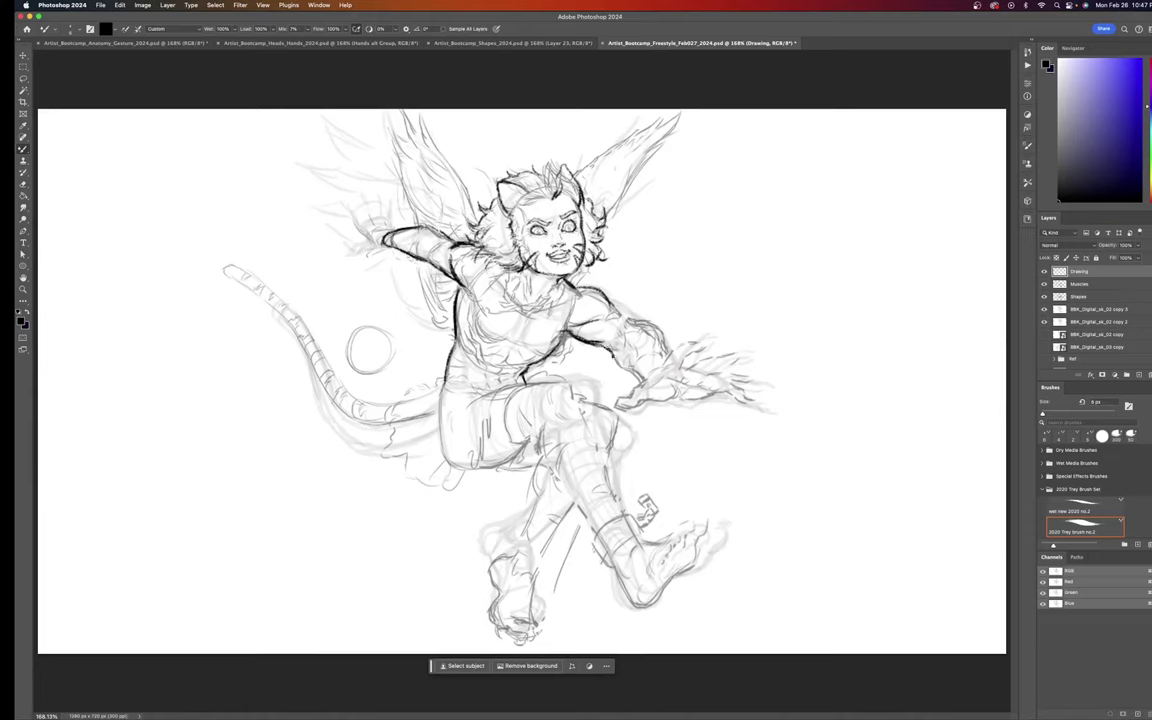
Step: Ink the forward forearm's contours and draw the spread fingers of the raised rear hand
drag(614, 356, 643, 385)
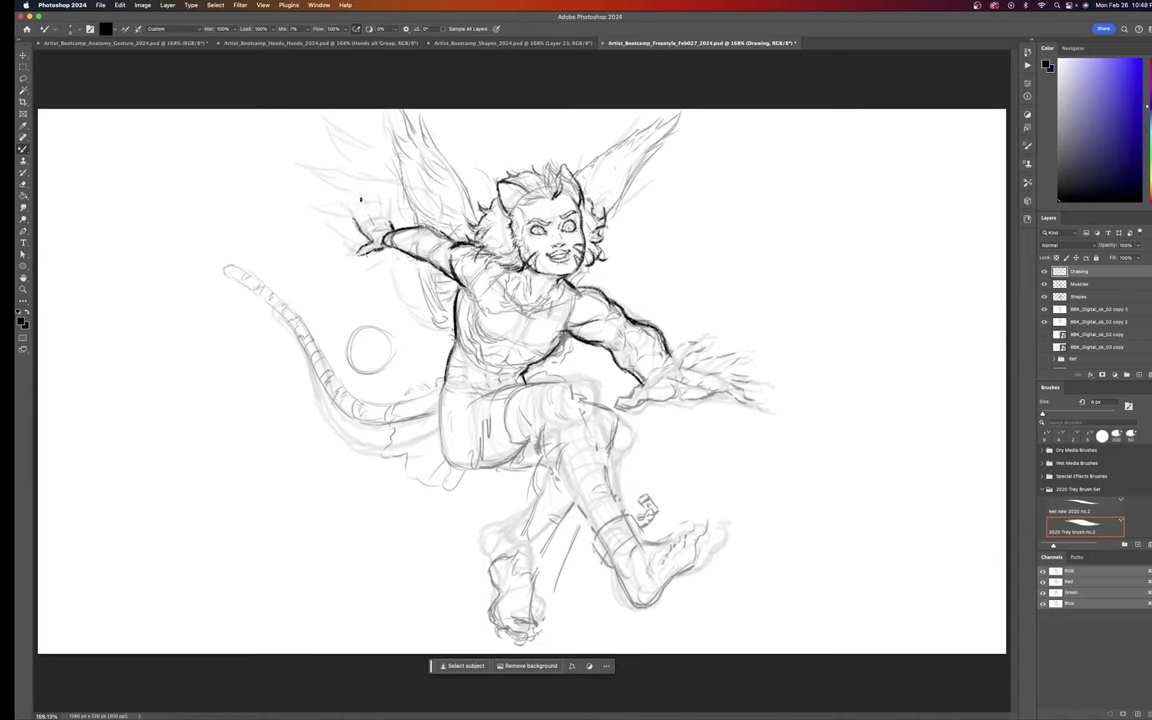
drag(362, 203, 369, 212)
drag(361, 198, 368, 212)
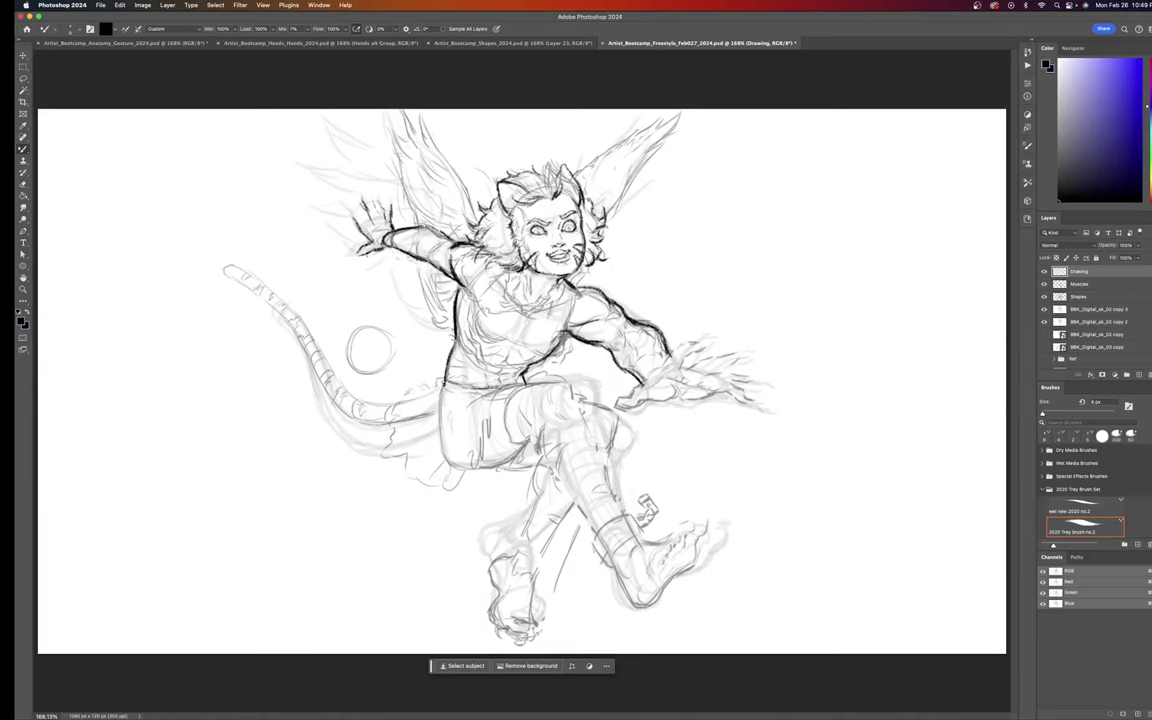
Step: Ink the waistline, the tail feathers behind the hips and both edges of the long curved tail
drag(444, 384, 492, 391)
drag(414, 394, 395, 402)
drag(386, 431, 398, 461)
mouse_move(282, 315)
mouse_down()
mouse_move(292, 309)
mouse_move(277, 296)
mouse_move(303, 360)
mouse_move(349, 415)
mouse_move(386, 428)
mouse_up()
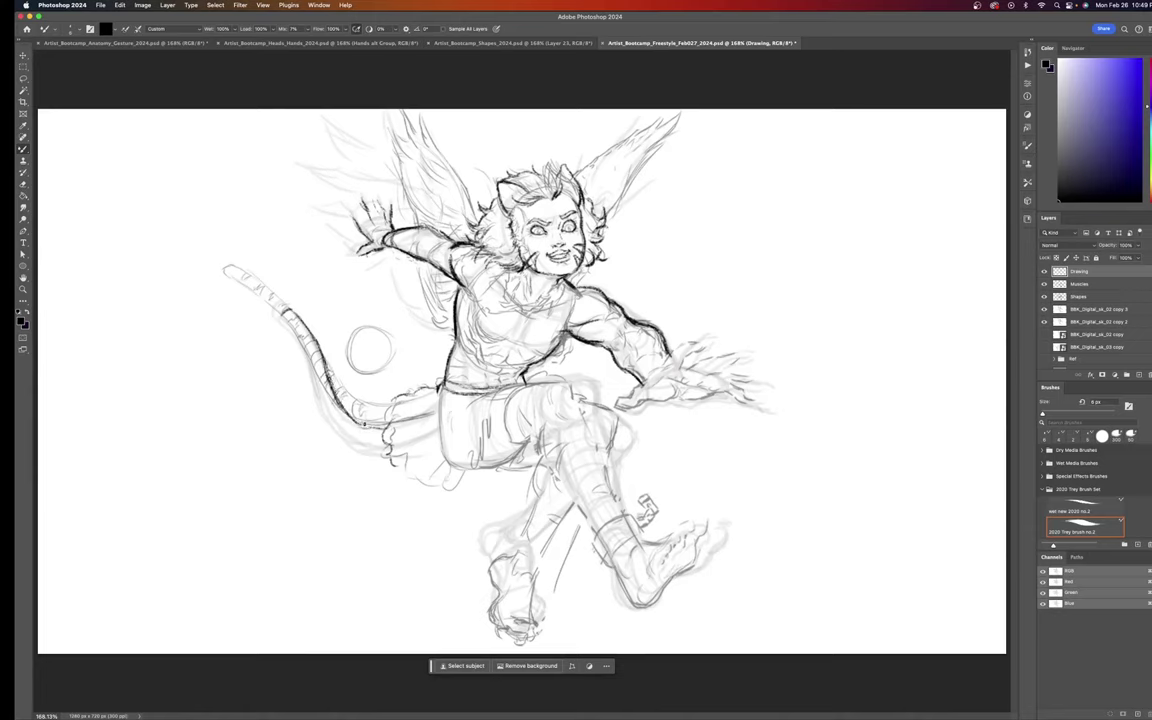
drag(322, 381, 354, 386)
drag(289, 315, 284, 326)
drag(253, 284, 322, 405)
drag(286, 350, 330, 420)
drag(292, 368, 330, 405)
drag(320, 400, 390, 453)
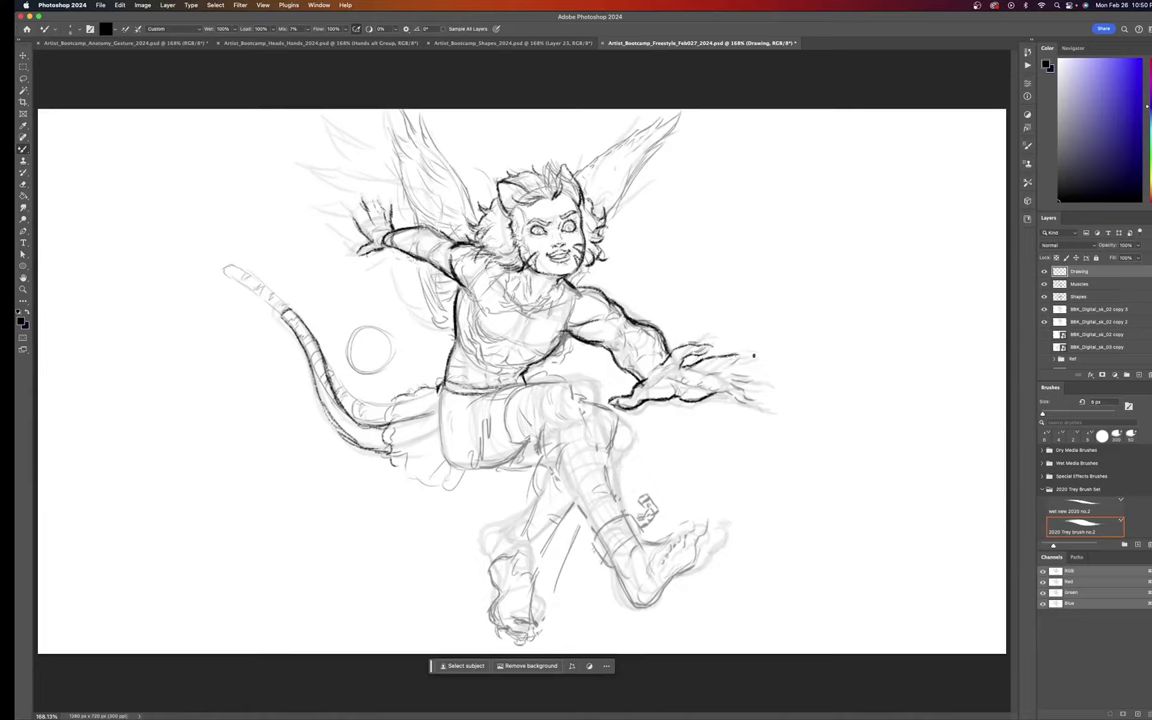
Step: Finish the forward hand's fingers and ink the front leg's thigh, knee and shin contours
drag(736, 355, 746, 357)
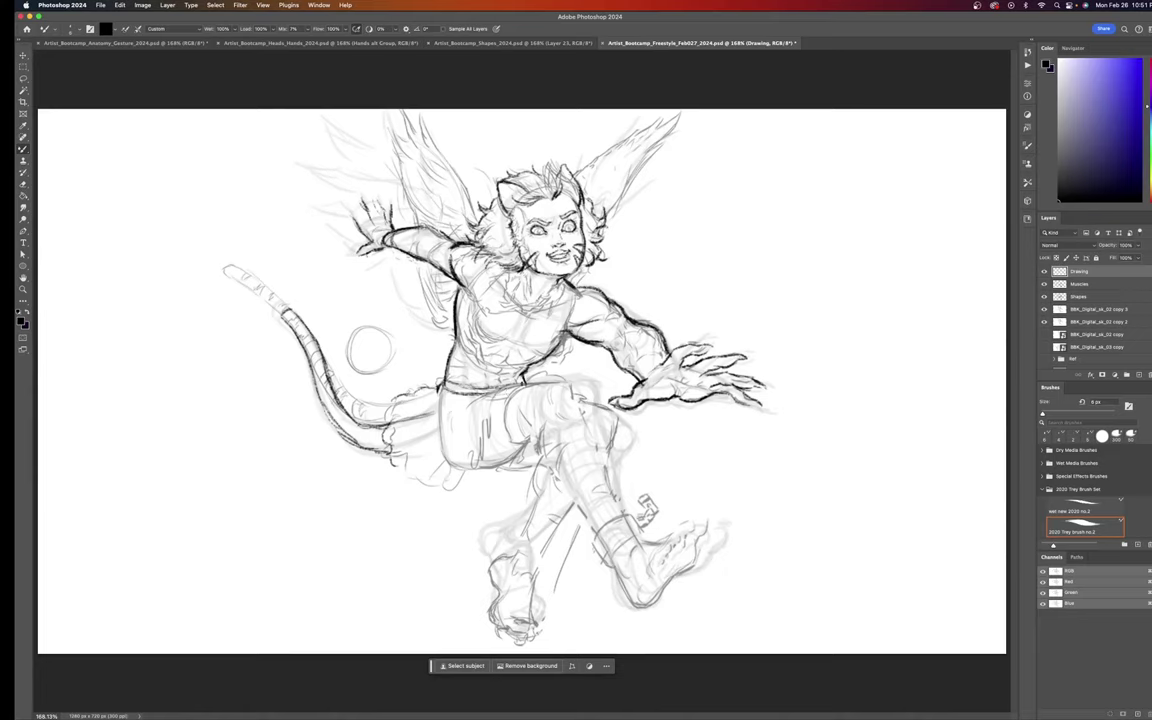
drag(518, 388, 586, 382)
drag(593, 383, 598, 408)
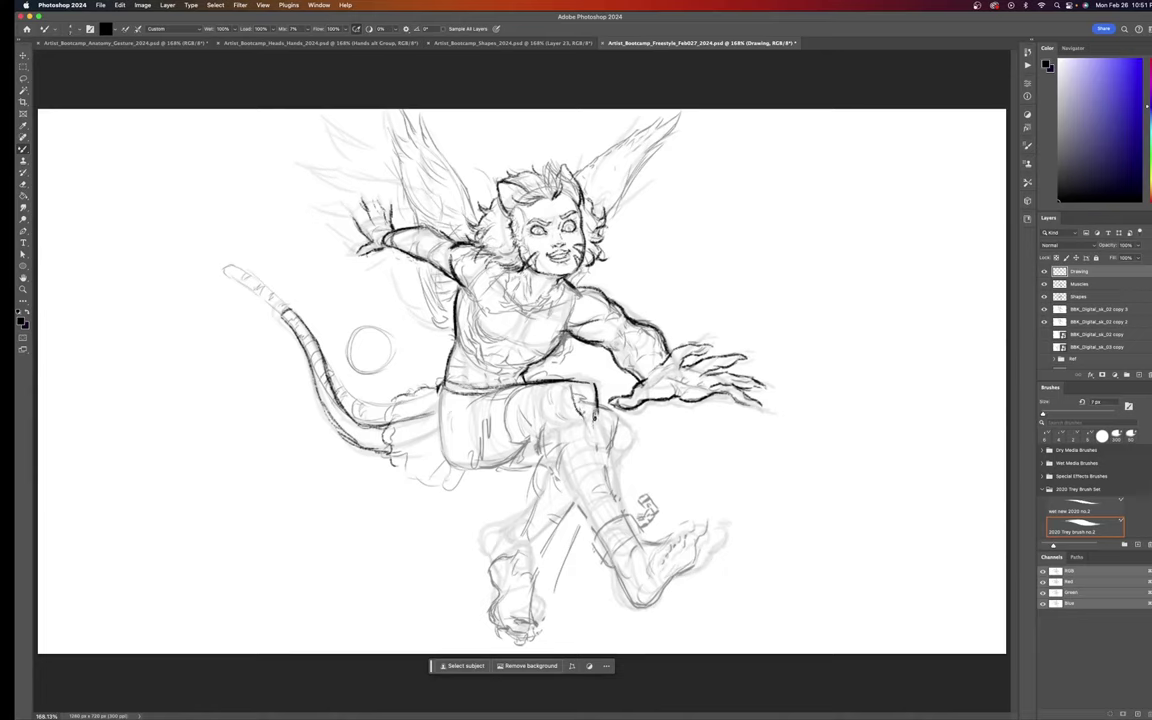
drag(598, 410, 610, 469)
drag(598, 412, 621, 515)
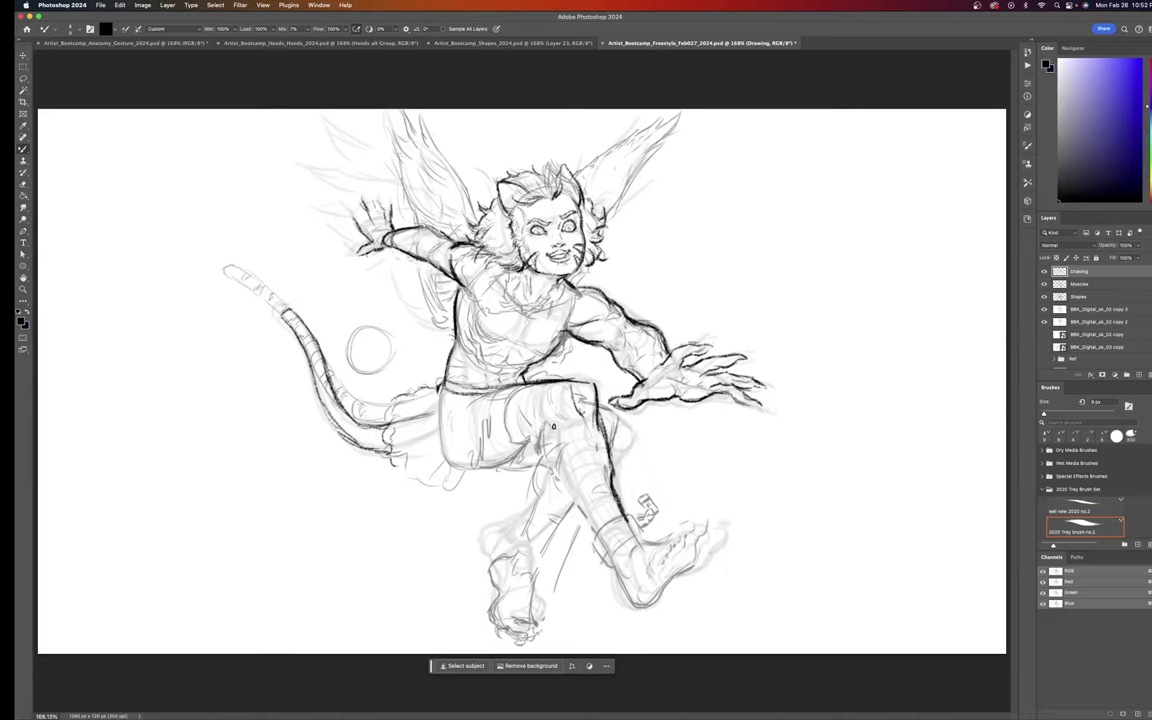
drag(555, 430, 563, 490)
mouse_move(555, 432)
mouse_down()
mouse_move(566, 489)
mouse_move(562, 469)
mouse_move(595, 531)
mouse_move(573, 499)
mouse_move(595, 534)
mouse_up()
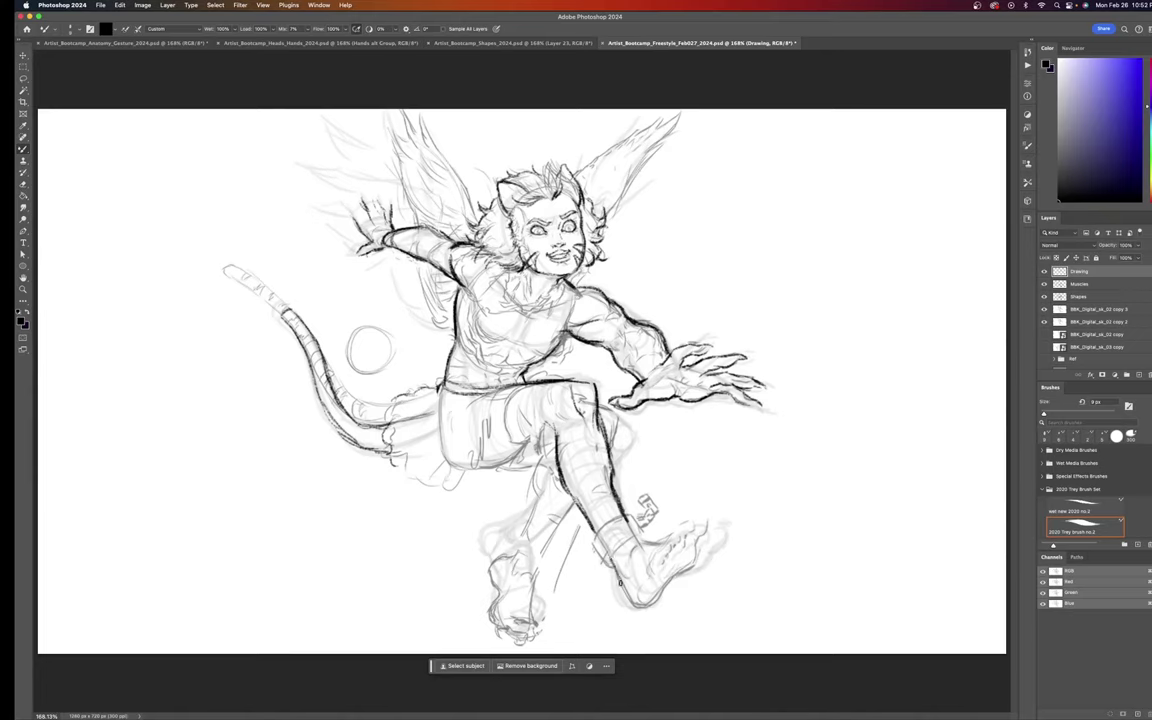
Step: Ink the front foot, then the rear leg's knee, calf and foot
drag(624, 592, 633, 606)
mouse_move(627, 422)
mouse_down()
mouse_move(635, 437)
mouse_move(621, 455)
mouse_up()
mouse_move(542, 484)
mouse_down()
mouse_move(558, 457)
mouse_move(541, 497)
mouse_up()
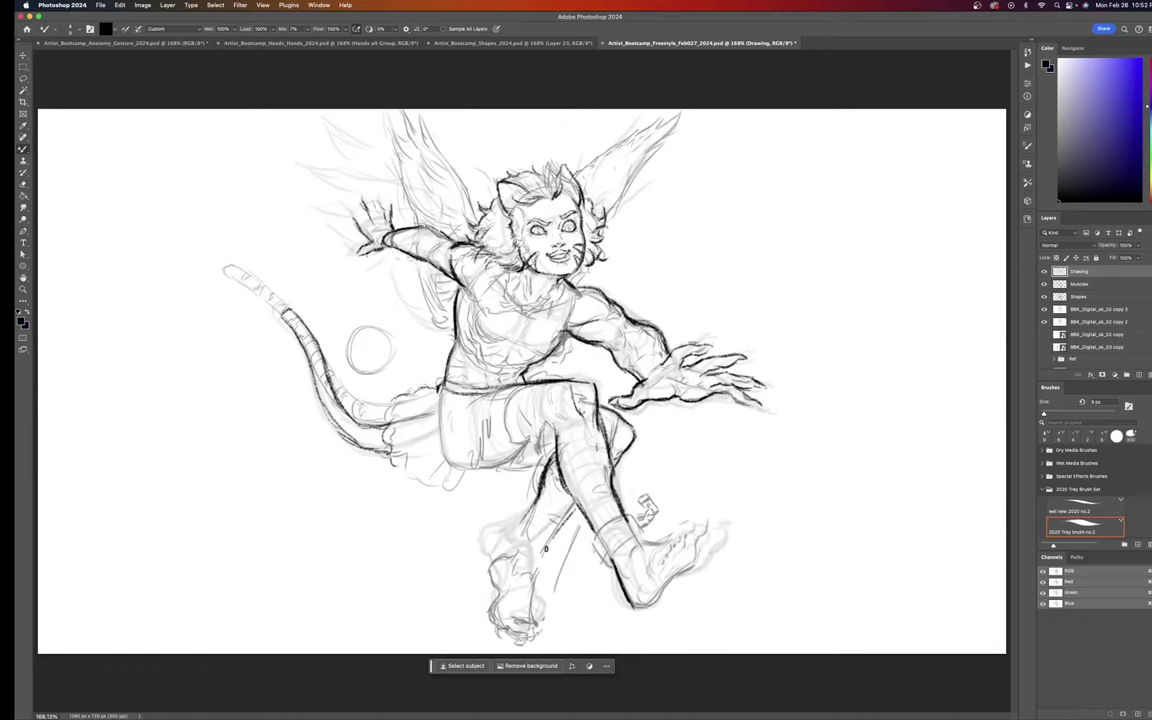
drag(563, 525, 528, 574)
drag(557, 517, 522, 549)
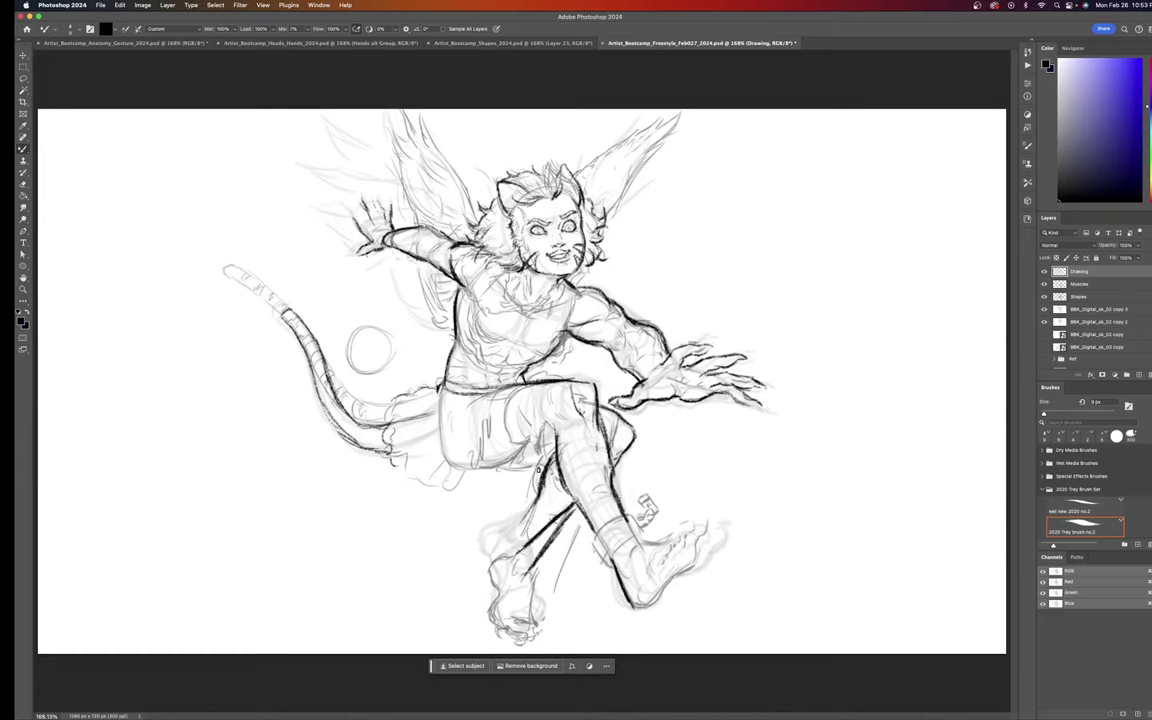
drag(540, 490, 519, 514)
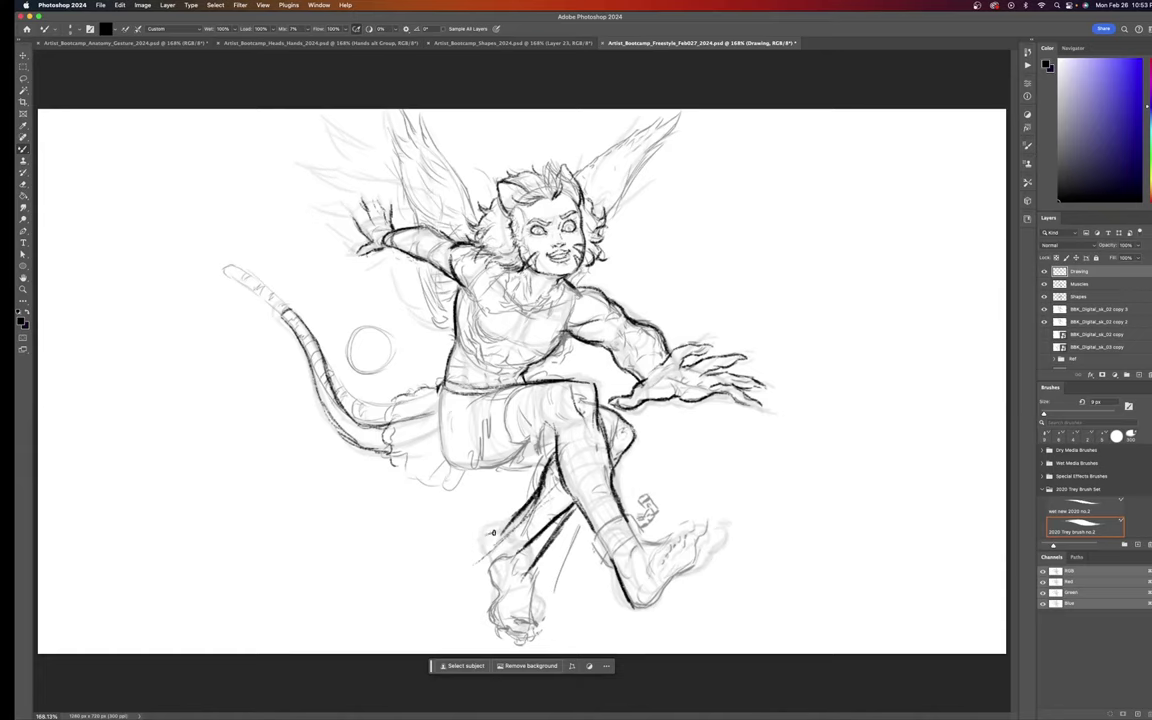
drag(490, 533, 474, 556)
mouse_move(506, 613)
mouse_down()
mouse_move(551, 608)
mouse_move(520, 614)
mouse_up()
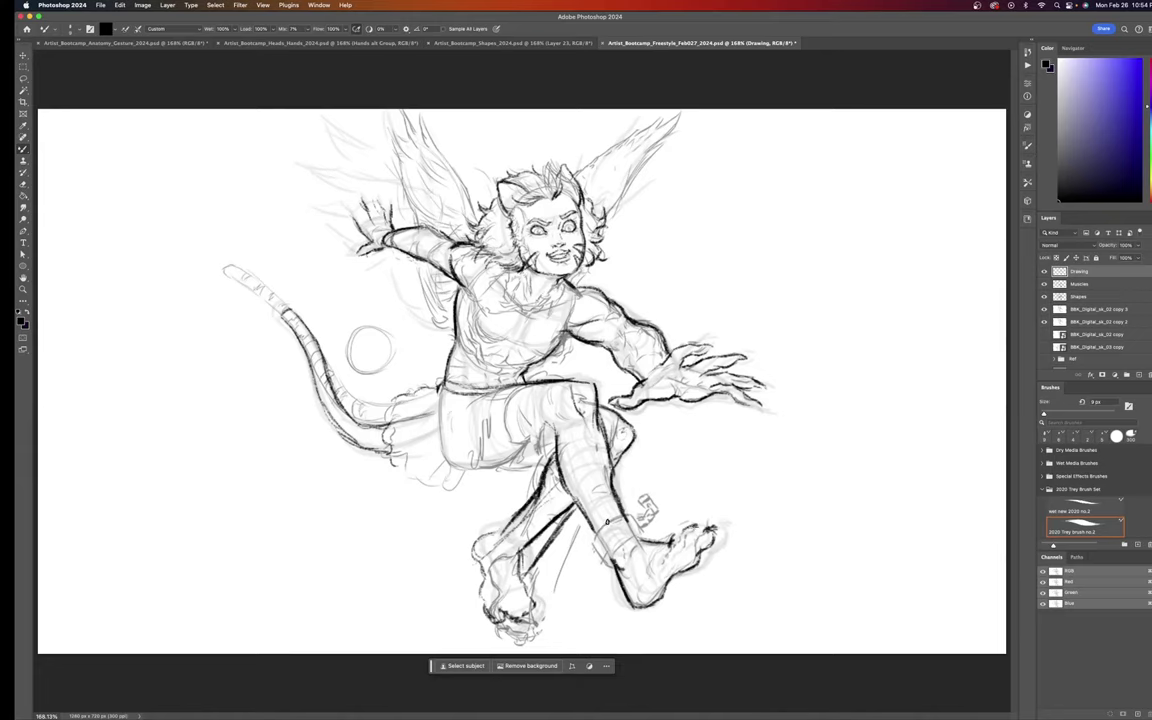
Step: Draw the ankle cuff with its buckle, the wrist bands, the abdominals and the underside of the hip and thigh
mouse_move(617, 519)
mouse_down()
mouse_move(598, 530)
mouse_move(612, 521)
mouse_move(604, 560)
mouse_up()
drag(594, 528, 630, 513)
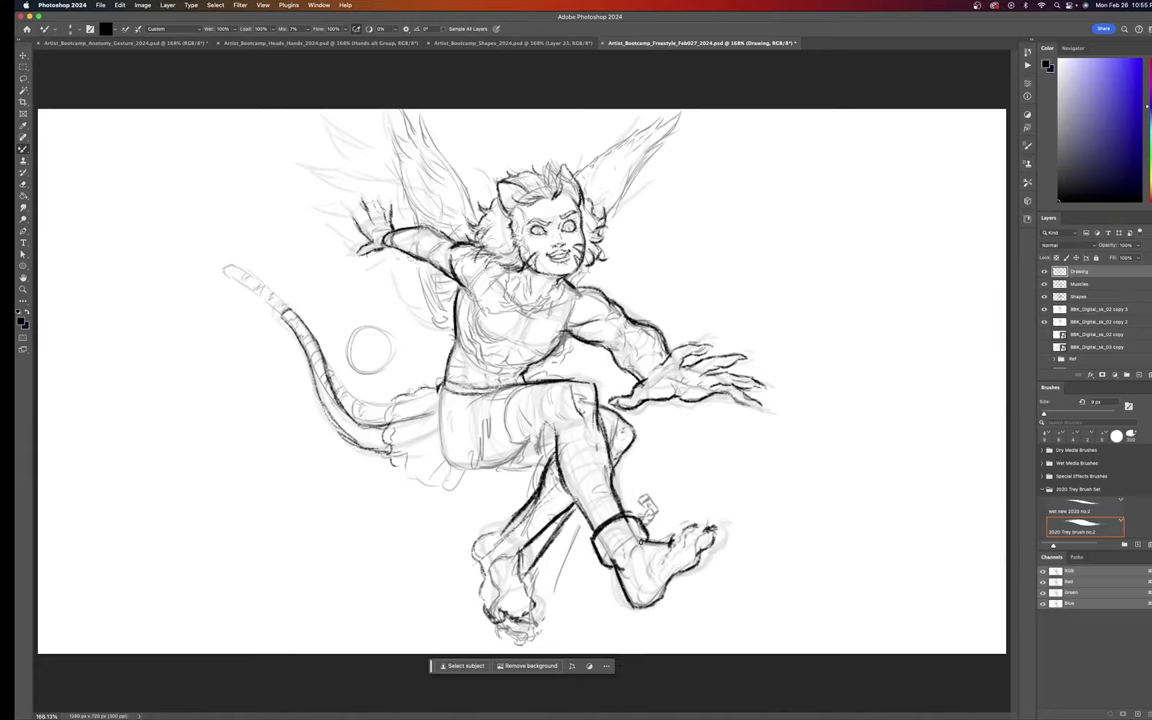
drag(642, 540, 622, 558)
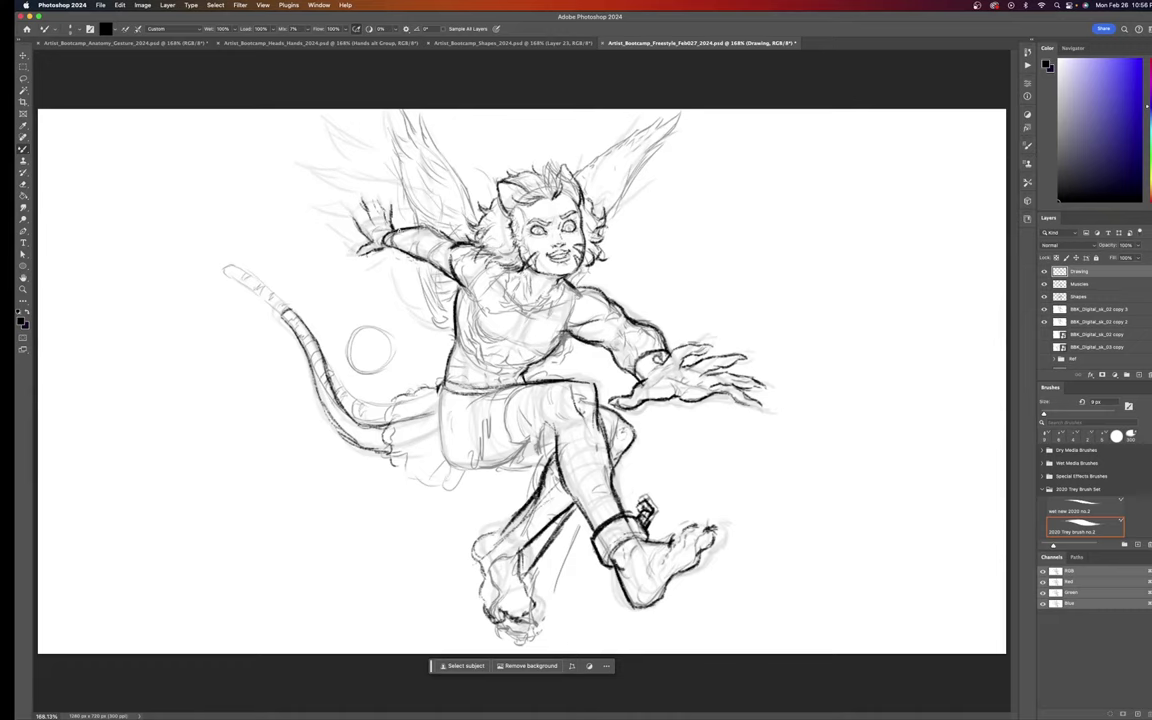
drag(400, 233, 386, 230)
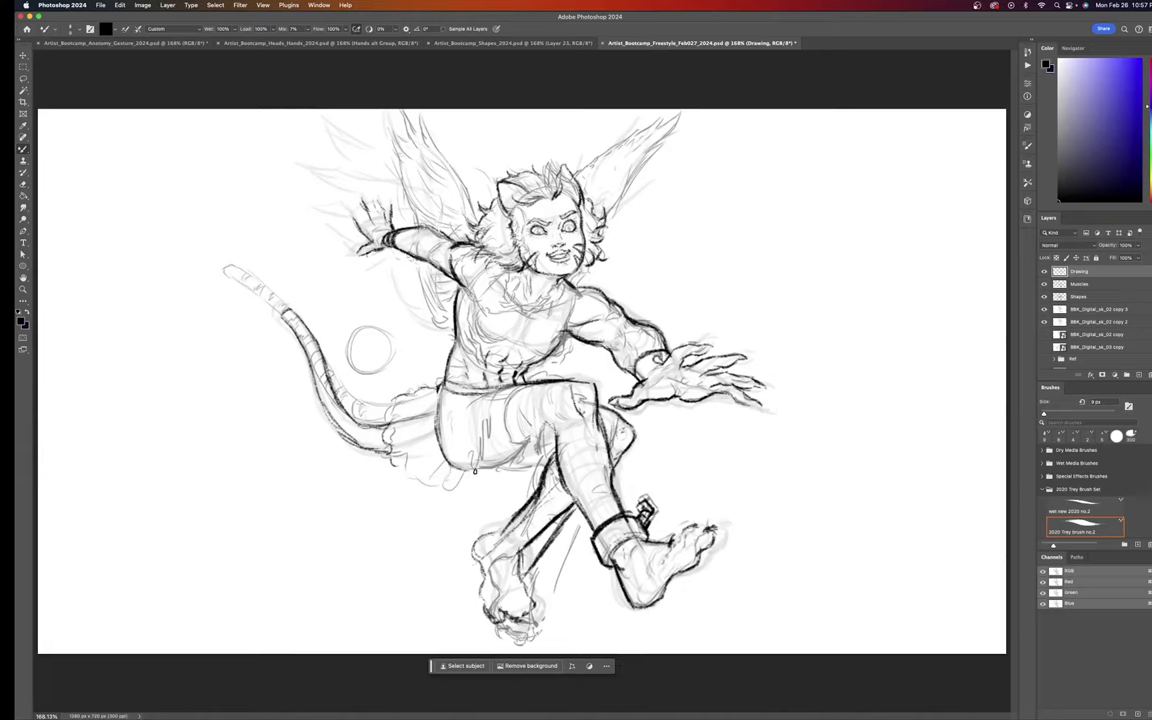
drag(455, 469, 504, 468)
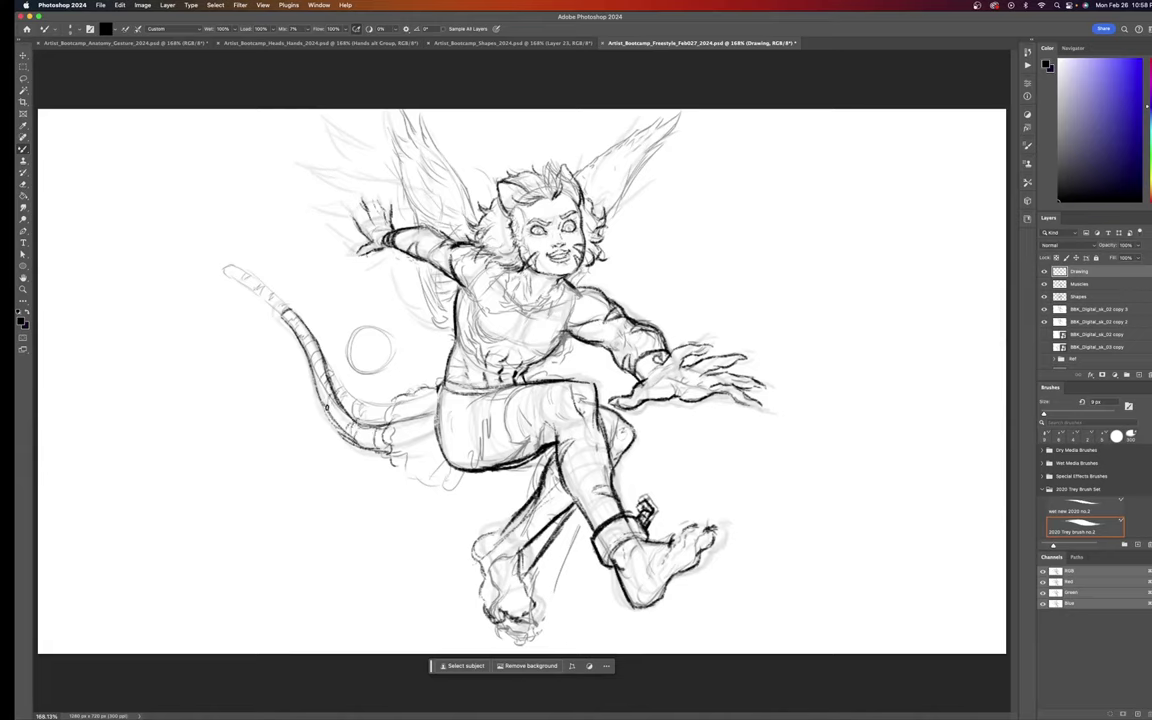
Step: Add tail stripes, refine both feet's toes, darken the pupils and draw the shorts' hem around the thigh
drag(328, 408, 338, 394)
drag(286, 326, 268, 292)
drag(661, 557, 656, 564)
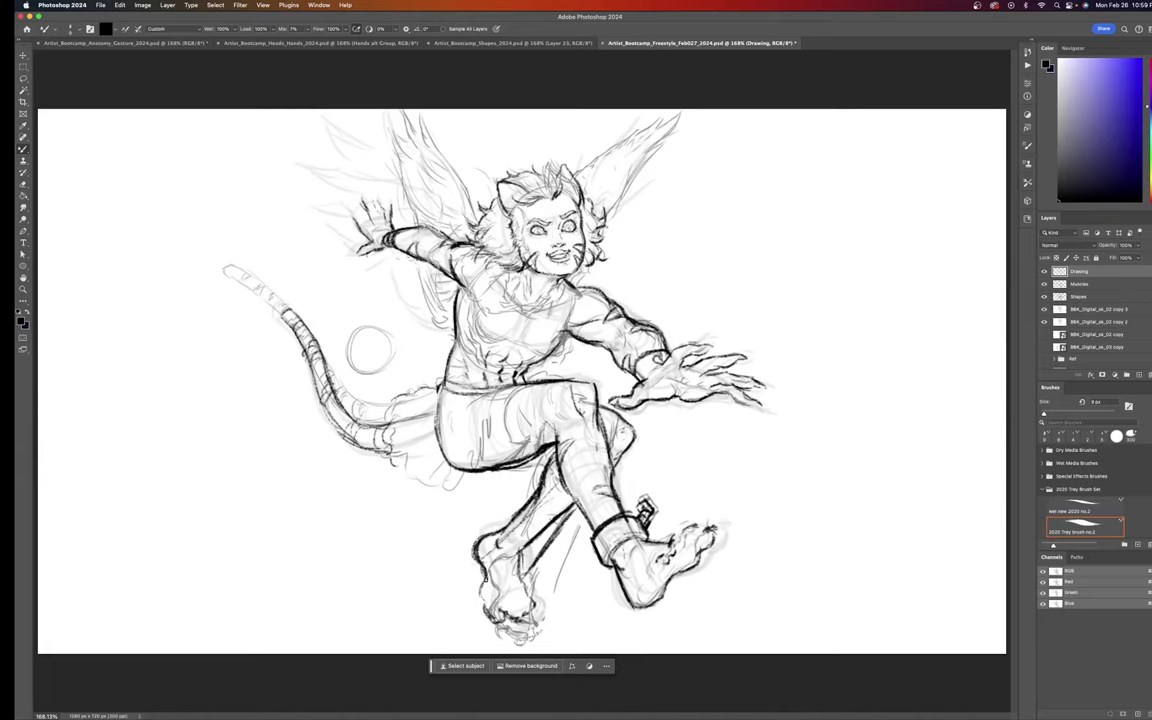
drag(485, 599, 498, 617)
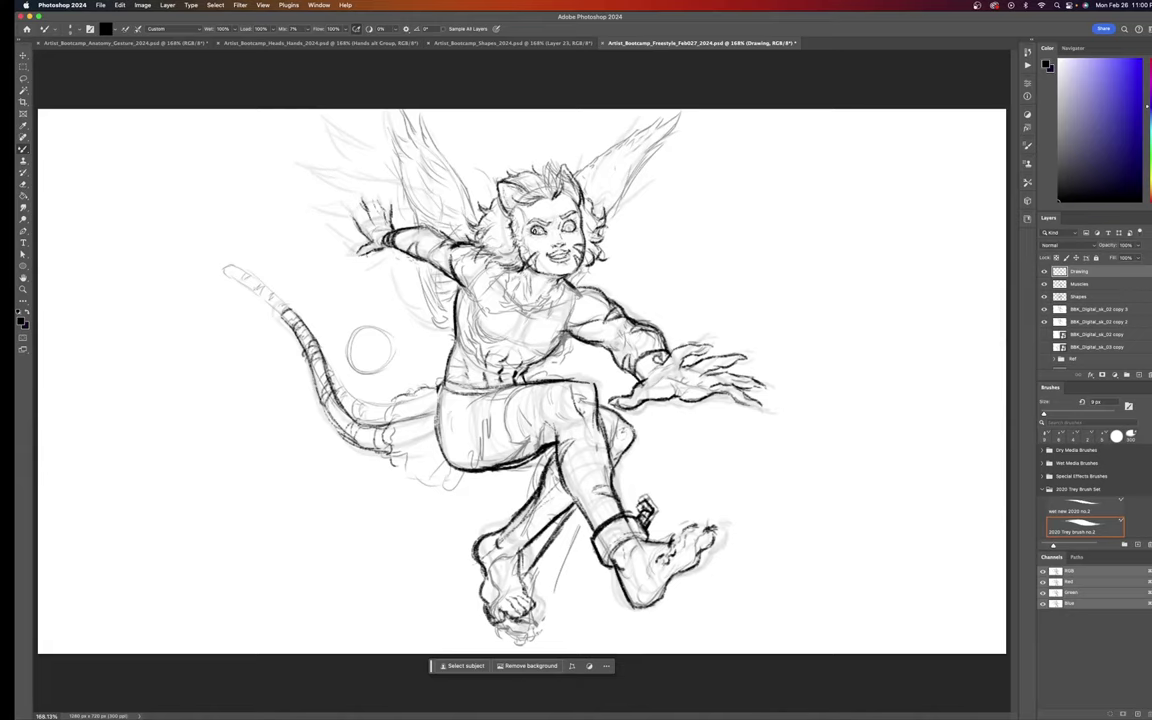
drag(534, 228, 540, 232)
drag(515, 395, 517, 445)
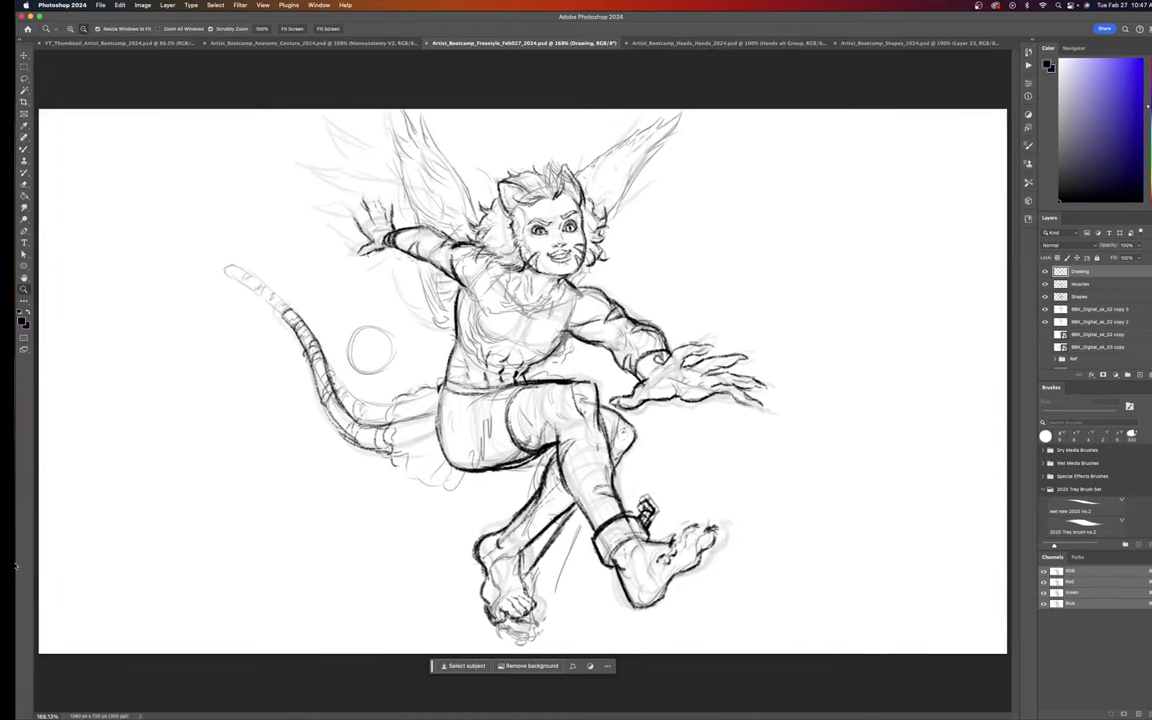
Step: Switch to Numbers to view the February 2024 calendar in Artist_BootCamp_2024
mouse_move(20, 610)
click(30, 674)
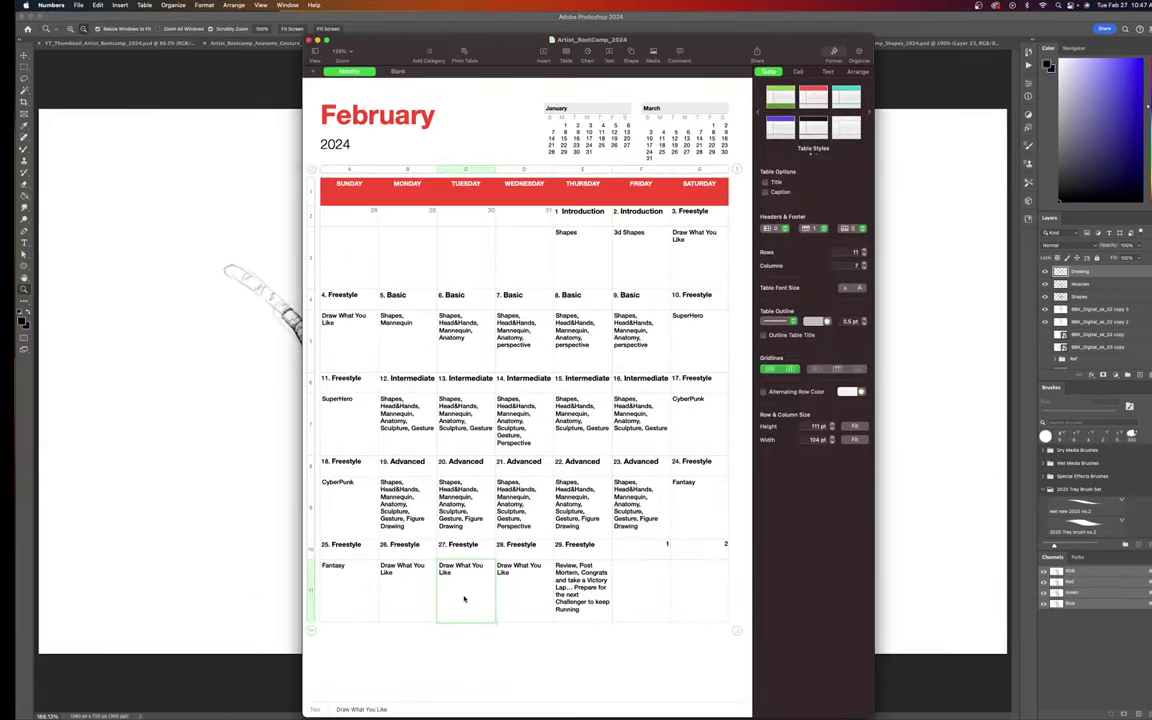